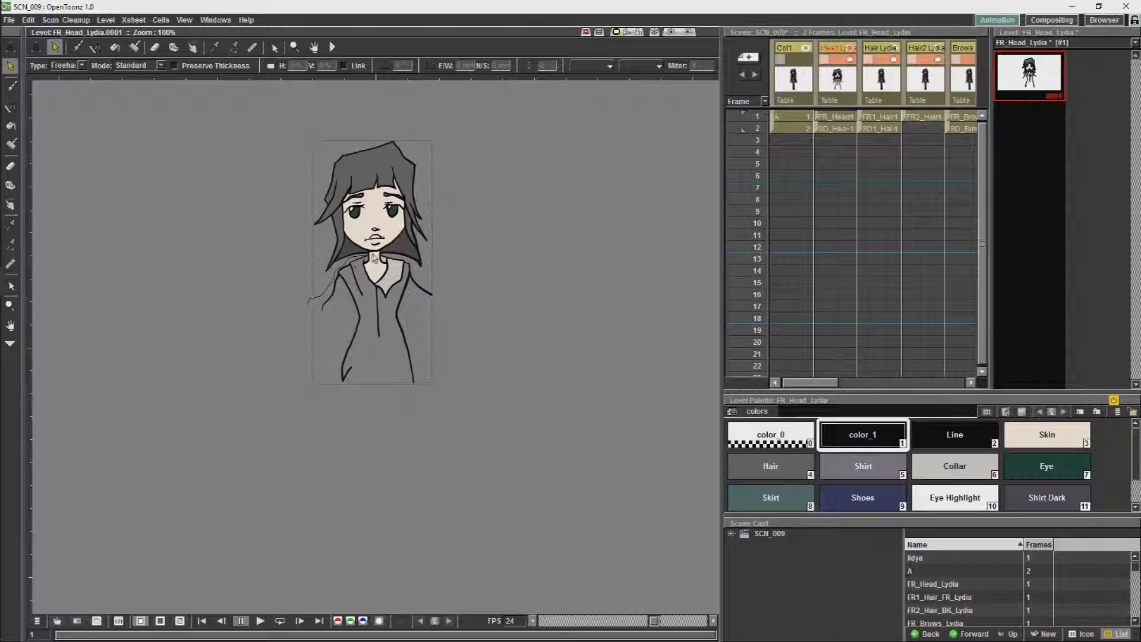
Step: Delete the torso and remaining shirt lines below the neck from the FR_Head_Lydia drawing
{"action": "left_click_drag", "start_coordinate": [337, 449], "coordinate": [305, 438]}
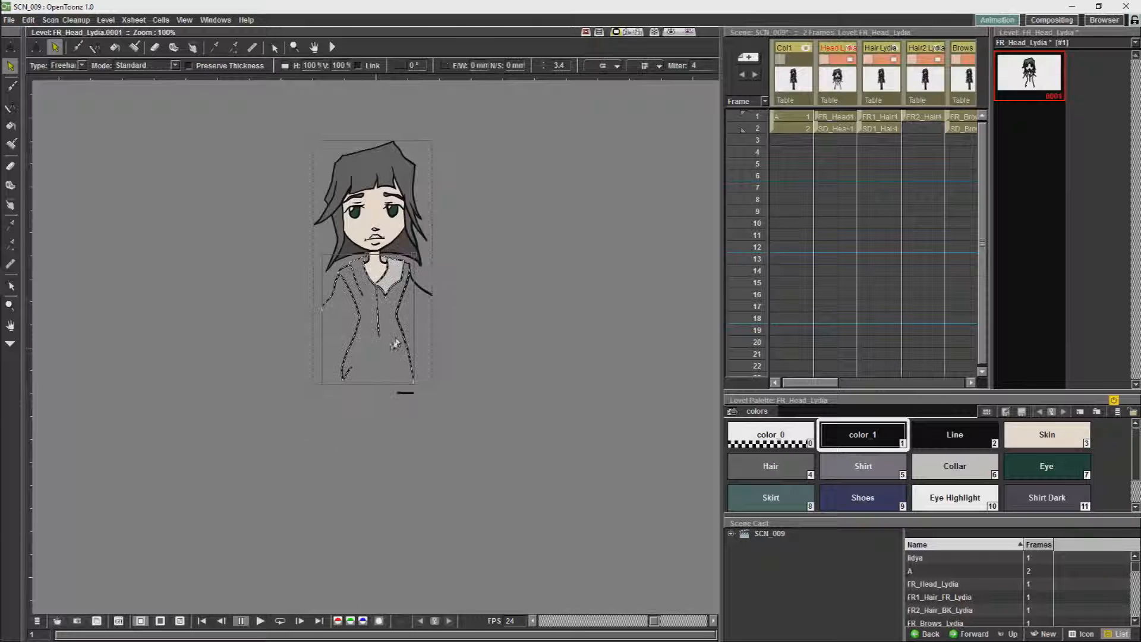
{"action": "key", "text": "Delete"}
Step: Delete the whole body below the head, including arms, legs and shoes, from the FR1_Hair_FR_Lydia drawing
{"action": "left_click", "coordinate": [883, 81]}
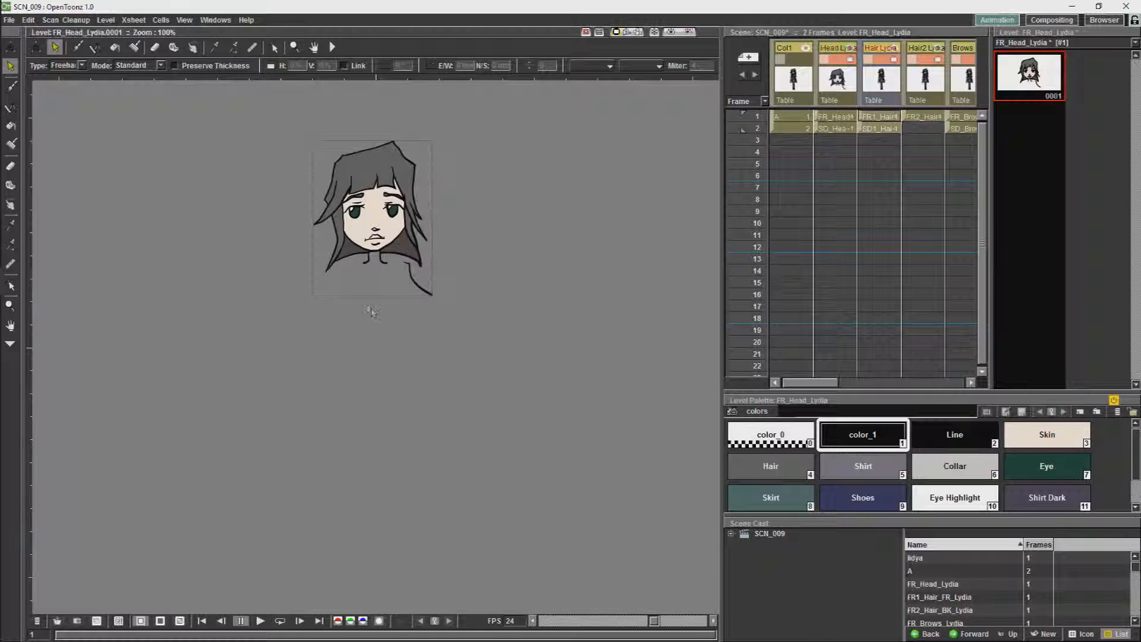
{"action": "left_click", "coordinate": [878, 117]}
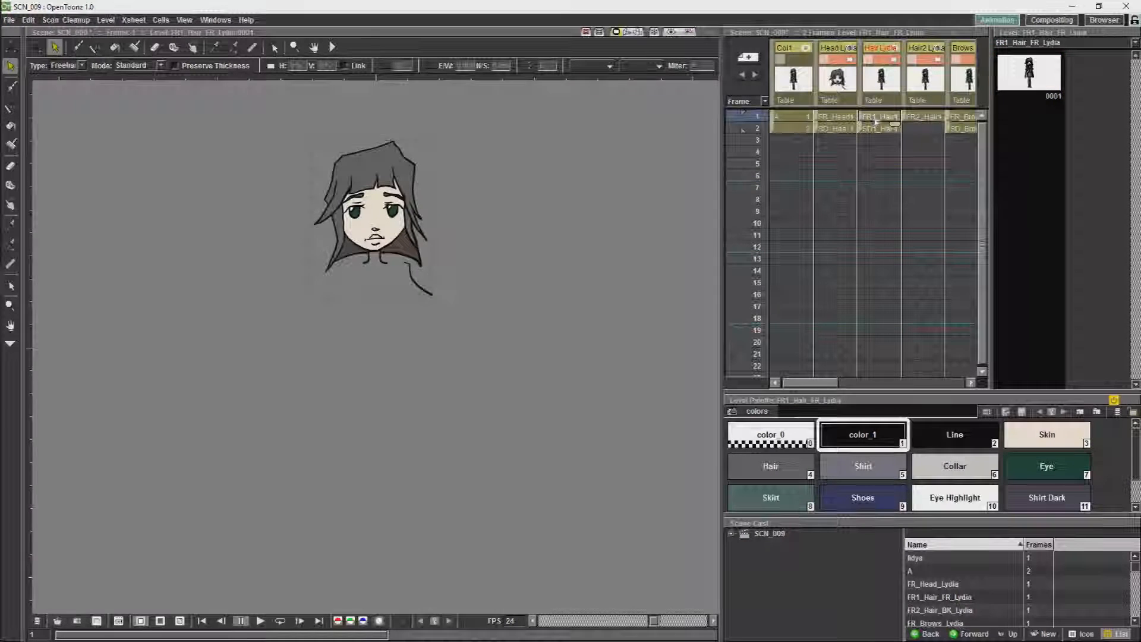
{"action": "left_click", "coordinate": [1029, 76]}
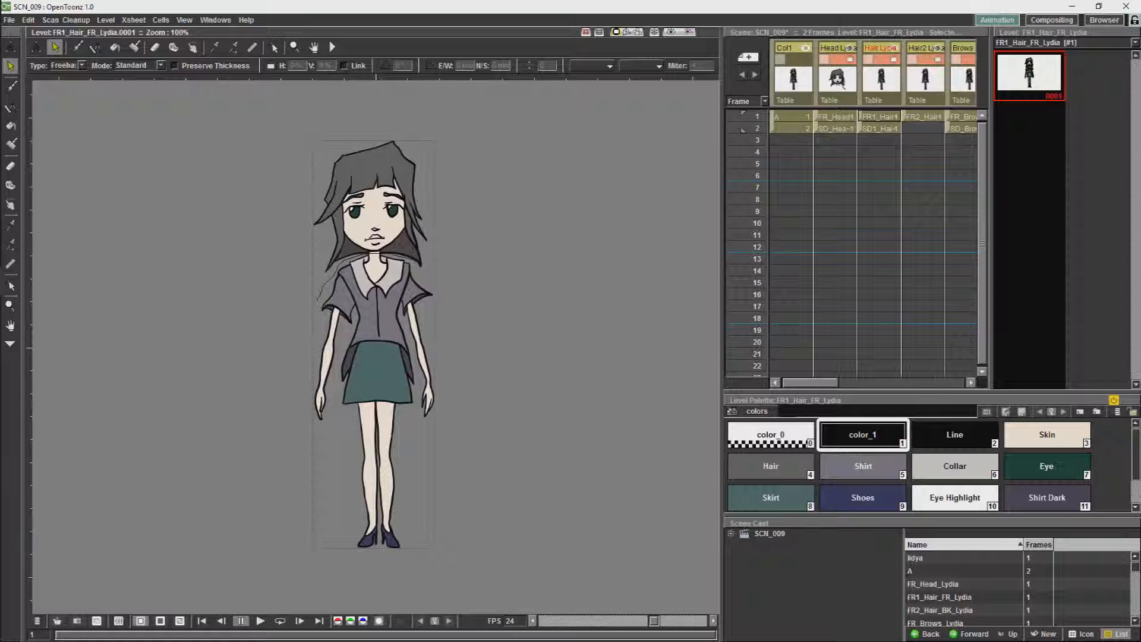
{"action": "left_click_drag", "start_coordinate": [342, 547], "coordinate": [321, 557]}
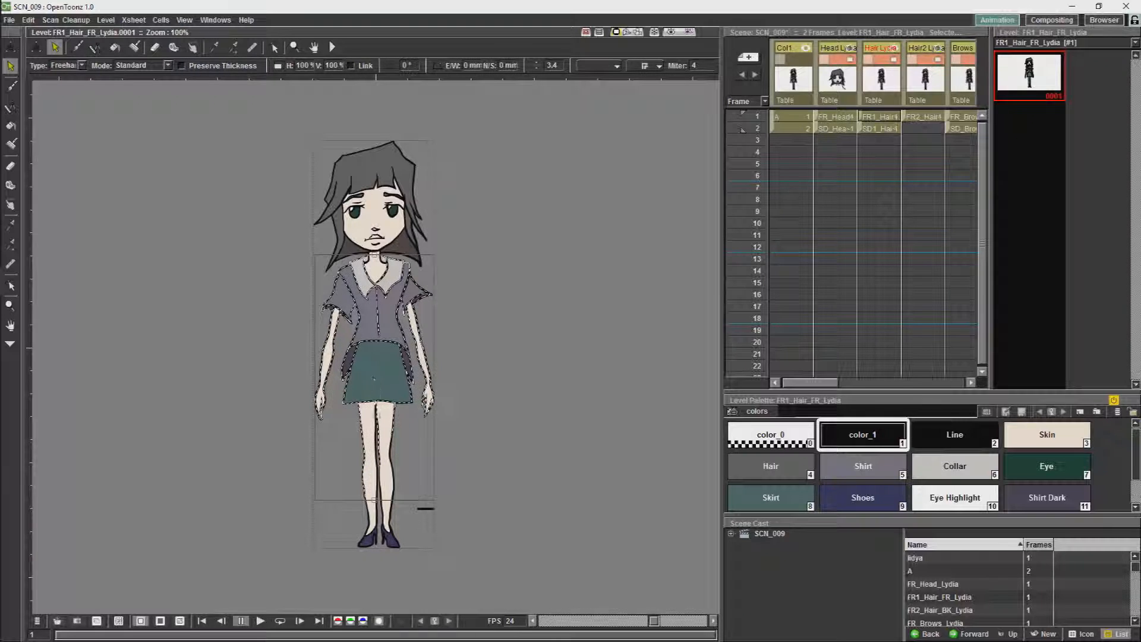
{"action": "key", "text": "Delete"}
{"action": "left_click_drag", "start_coordinate": [453, 402], "coordinate": [341, 589]}
{"action": "key", "text": "Delete"}
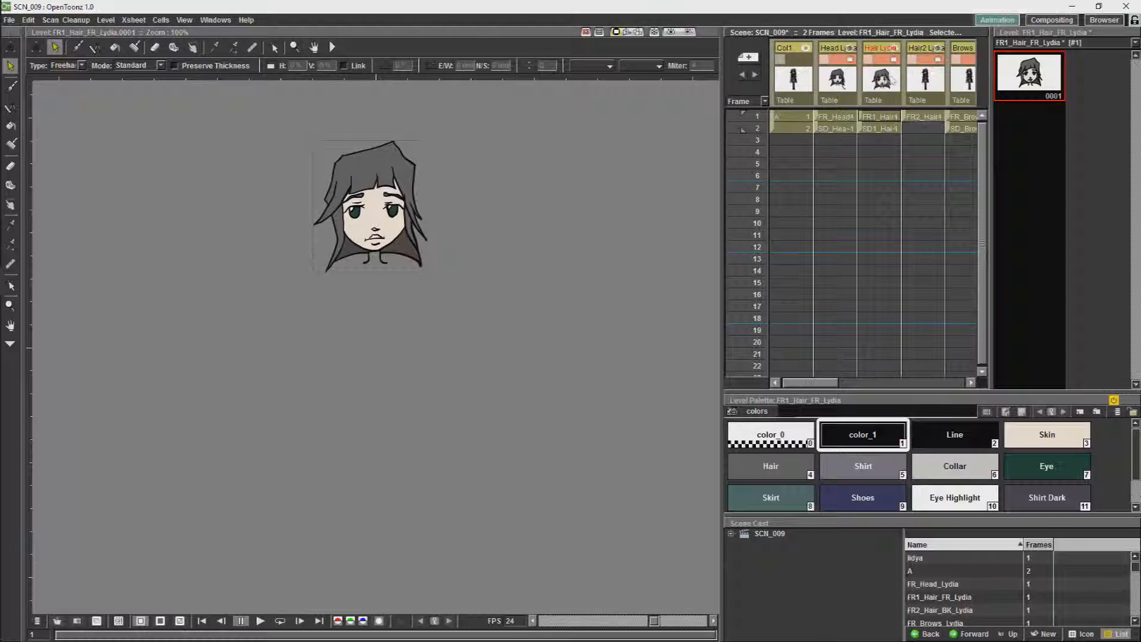
Step: Delete the whole body below the head from the FR2_Hair_BK_Lydia drawing
{"action": "left_click", "coordinate": [929, 89]}
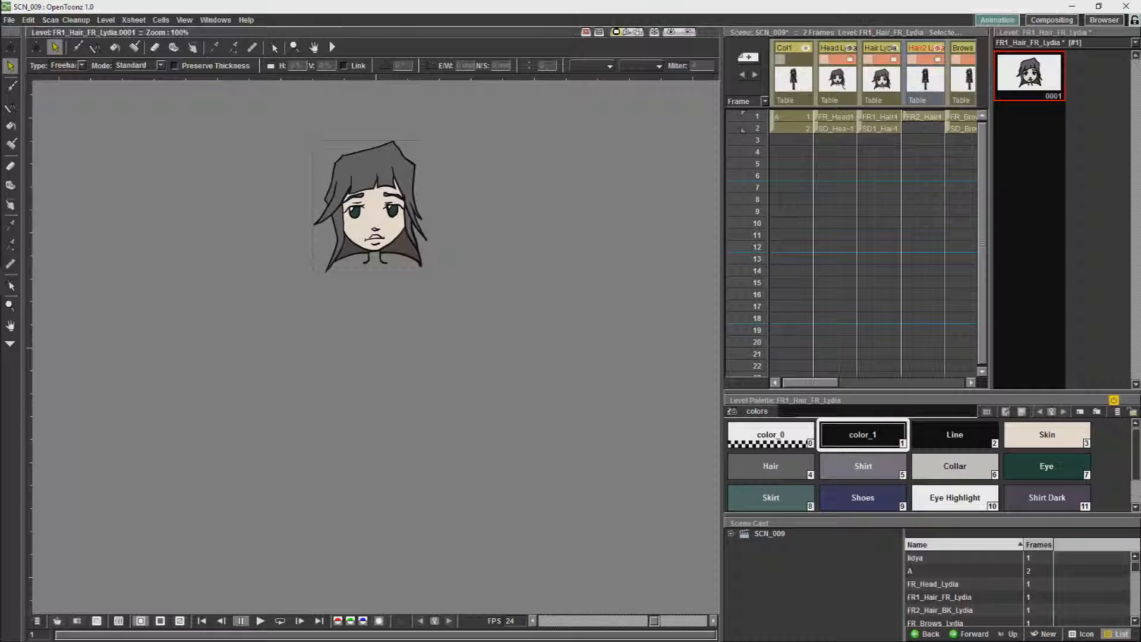
{"action": "left_click", "coordinate": [921, 118]}
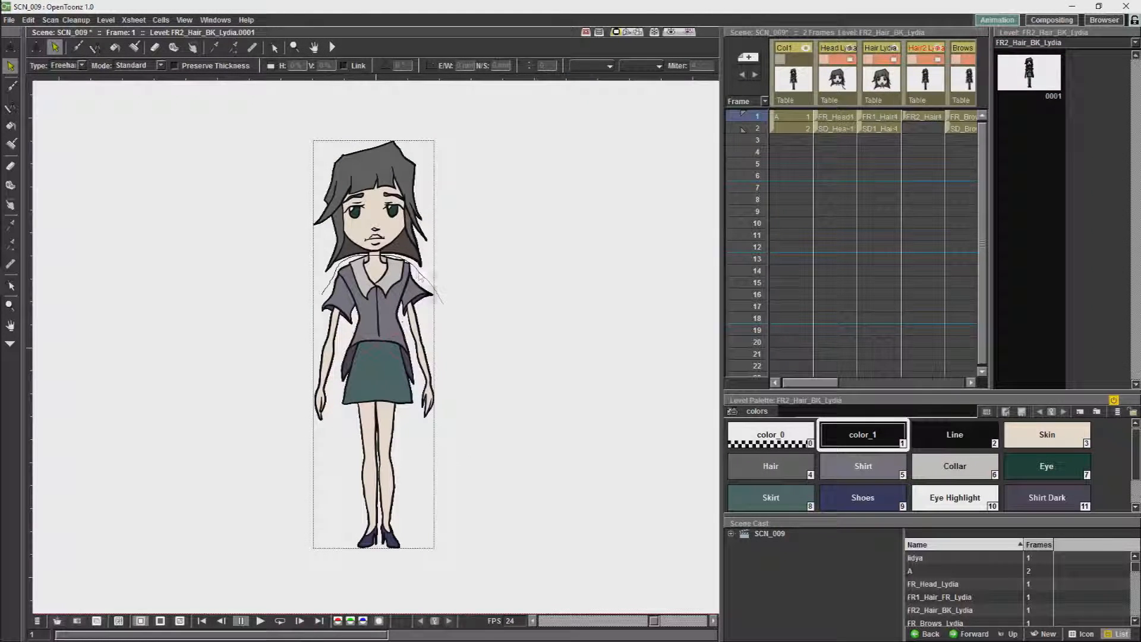
{"action": "left_click_drag", "start_coordinate": [404, 569], "coordinate": [300, 523]}
{"action": "key", "text": "Delete"}
Step: Strip the FR_Brows_Lydia drawing down to the two eyebrows by deleting the body, face and hair strokes
{"action": "left_click_drag", "start_coordinate": [813, 383], "coordinate": [842, 383]}
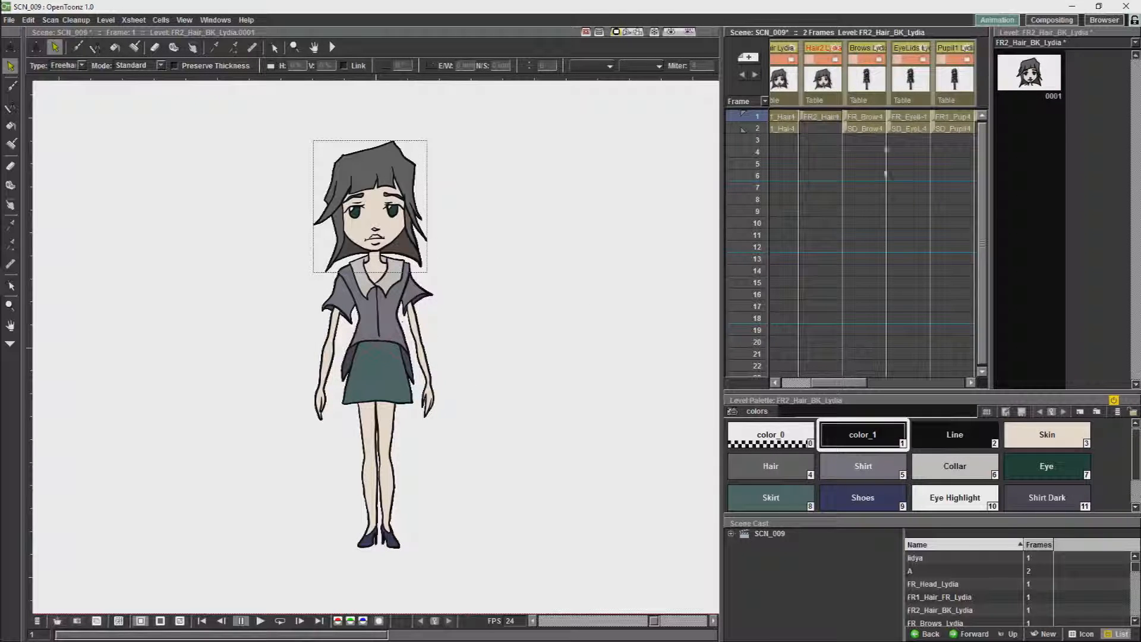
{"action": "left_click", "coordinate": [867, 116]}
{"action": "left_click", "coordinate": [1029, 73]}
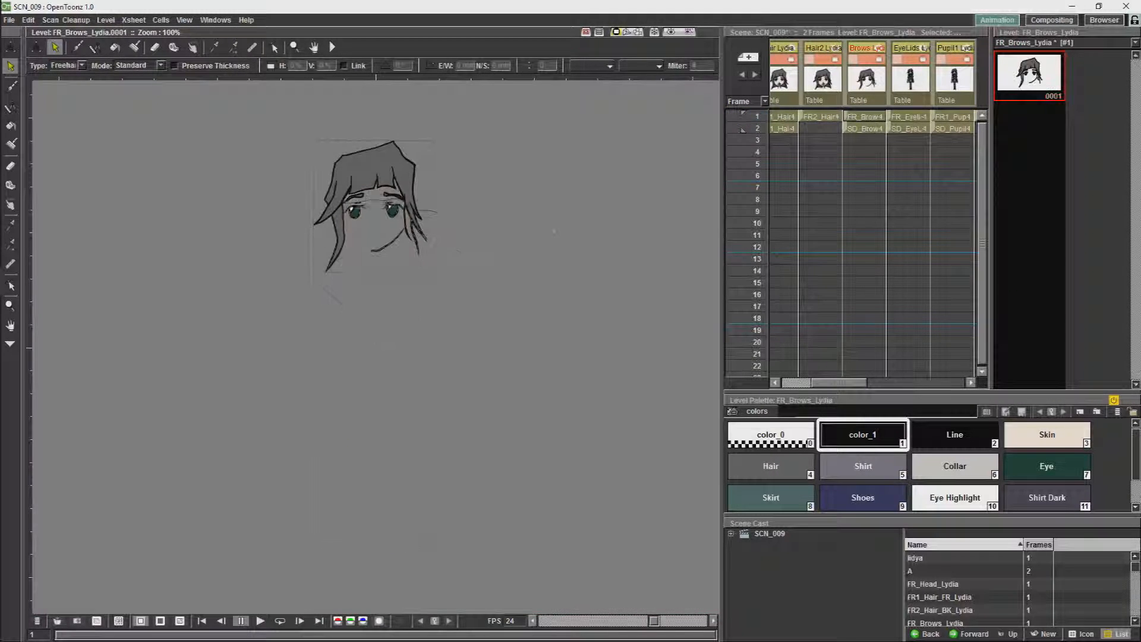
{"action": "scroll", "coordinate": [390, 186], "scroll_direction": "up", "scroll_amount": 12}
{"action": "left_click", "coordinate": [194, 345]}
{"action": "key", "text": "Delete"}
{"action": "left_click", "coordinate": [344, 199]}
{"action": "key", "text": "Delete"}
{"action": "left_click", "coordinate": [458, 331]}
{"action": "key", "text": "Delete"}
{"action": "scroll", "coordinate": [487, 217], "scroll_direction": "down", "scroll_amount": 12}
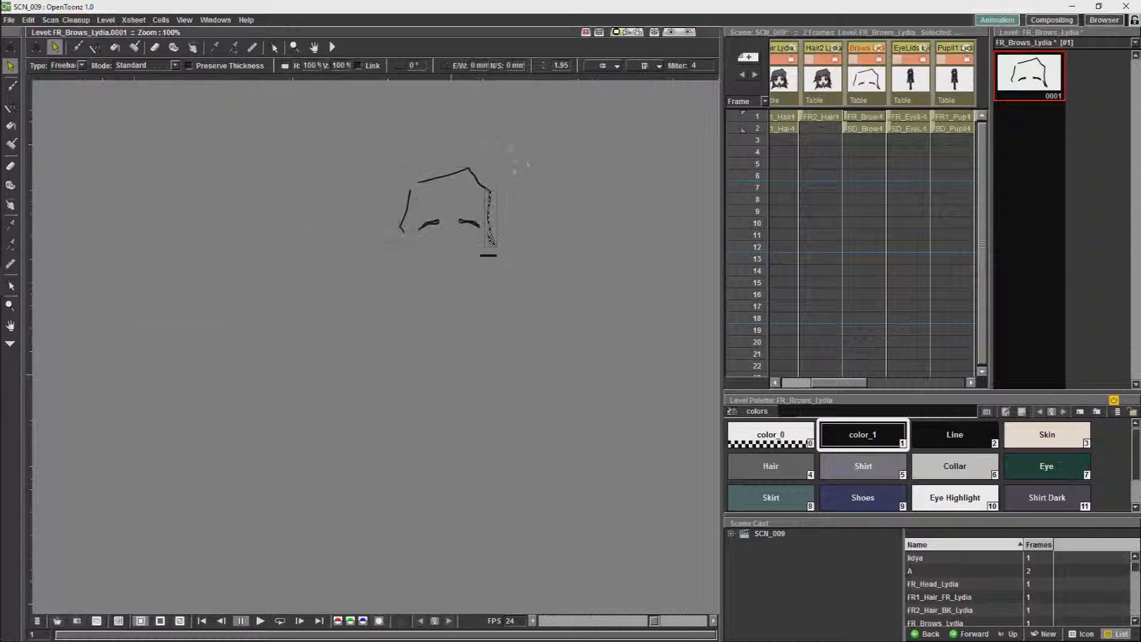
{"action": "key", "text": "Delete"}
Step: Delete everything except the two eyes with their lids from the FR_Eyelids_Lydia drawing
{"action": "left_click", "coordinate": [910, 116]}
{"action": "left_click", "coordinate": [1029, 72]}
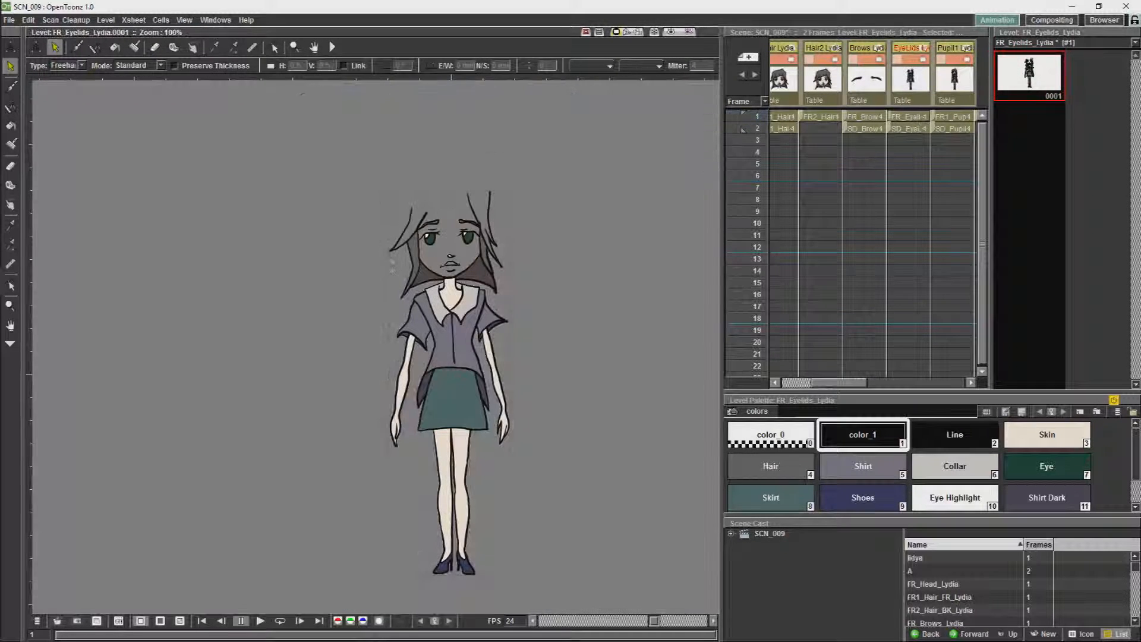
{"action": "key", "text": "Delete"}
{"action": "key", "text": "Delete"}
{"action": "key", "text": "Delete"}
{"action": "key", "text": "Delete"}
{"action": "key", "text": "Delete"}
{"action": "key", "text": "Delete"}
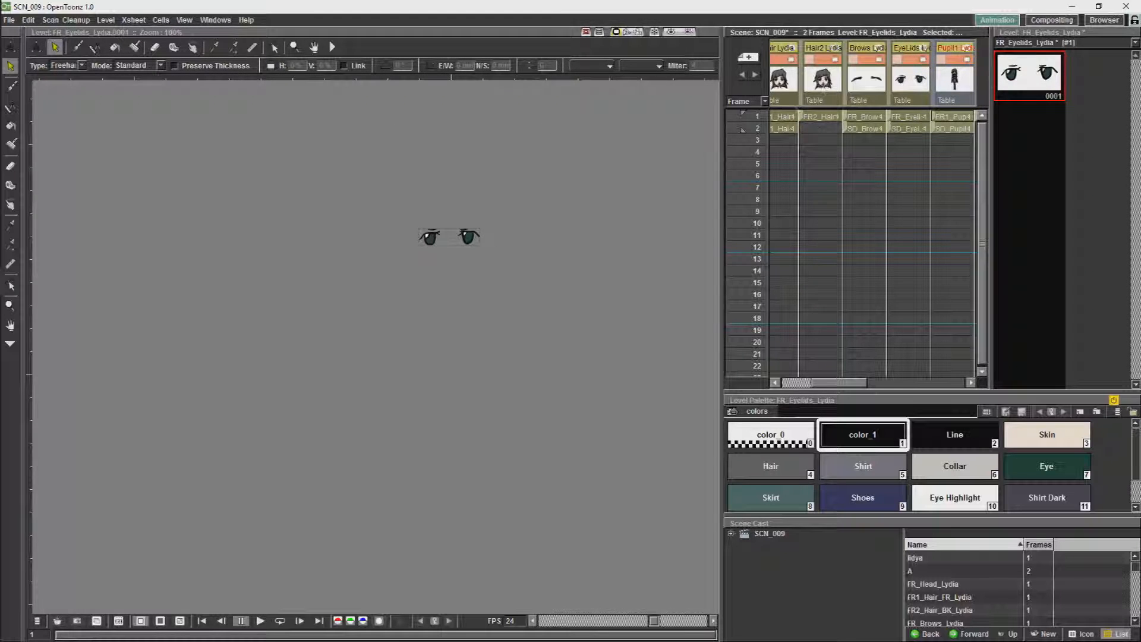
Step: Try to strip the FR1_Pupil_Lydia drawing down to the eye on the viewer's left side of the face
{"action": "left_click", "coordinate": [954, 117]}
{"action": "key", "text": "Delete"}
{"action": "key", "text": "Delete"}
{"action": "key", "text": "Delete"}
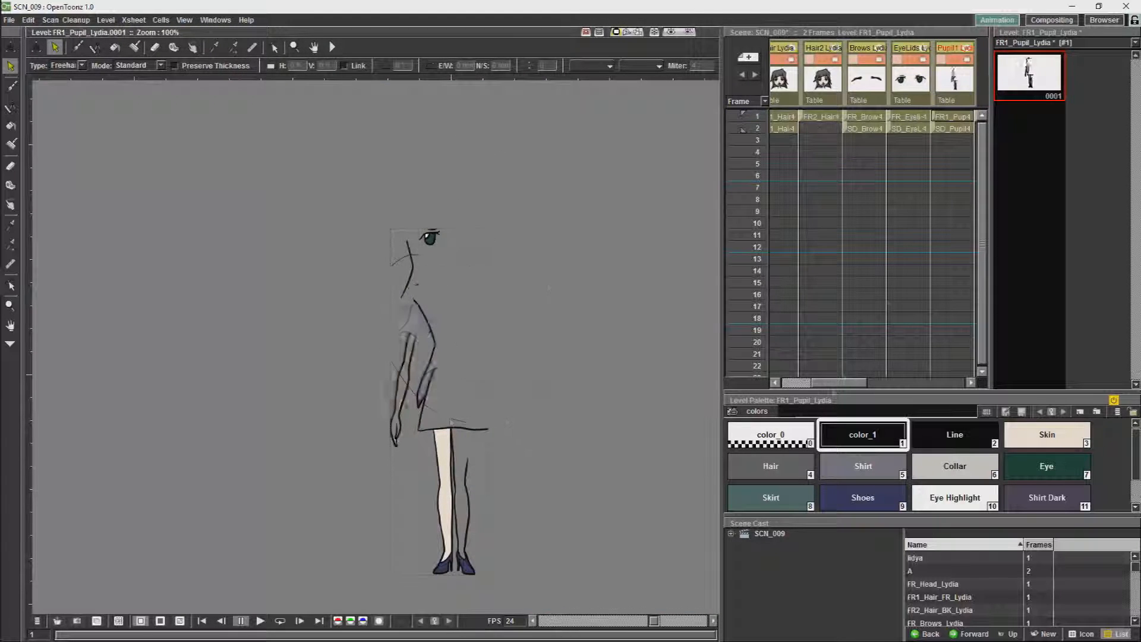
{"action": "key", "text": "Delete"}
Step: Try to isolate a single eye in the FR2_Pupil_Lydia drawing and undo all of its deletions
{"action": "left_click_drag", "start_coordinate": [840, 383], "coordinate": [868, 383]}
{"action": "left_click", "coordinate": [892, 116]}
{"action": "left_click", "coordinate": [1030, 89]}
{"action": "key", "text": "Delete"}
{"action": "key", "text": "Delete"}
{"action": "key", "text": "Delete"}
{"action": "key", "text": "Delete"}
{"action": "key", "text": "Delete"}
{"action": "key", "text": "ctrl+z"}
{"action": "key", "text": "ctrl+z"}
{"action": "key", "text": "ctrl+z"}
{"action": "key", "text": "ctrl+z"}
{"action": "key", "text": "ctrl+z"}
Step: Undo the deletions in FR1_Pupil_Lydia and delete everything except the eye on the viewer's right side of the face
{"action": "left_click", "coordinate": [855, 120]}
{"action": "key", "text": "ctrl+z"}
{"action": "key", "text": "ctrl+z"}
{"action": "key", "text": "ctrl+z"}
{"action": "key", "text": "ctrl+z"}
{"action": "mouse_move", "coordinate": [445, 145]}
{"action": "left_mouse_down"}
{"action": "mouse_move", "coordinate": [493, 494]}
{"action": "mouse_move", "coordinate": [410, 155]}
{"action": "mouse_move", "coordinate": [473, 208]}
{"action": "mouse_move", "coordinate": [510, 439]}
{"action": "left_mouse_up"}
{"action": "key", "text": "Delete"}
{"action": "left_click", "coordinate": [1030, 90]}
{"action": "key", "text": "Delete"}
{"action": "key", "text": "Delete"}
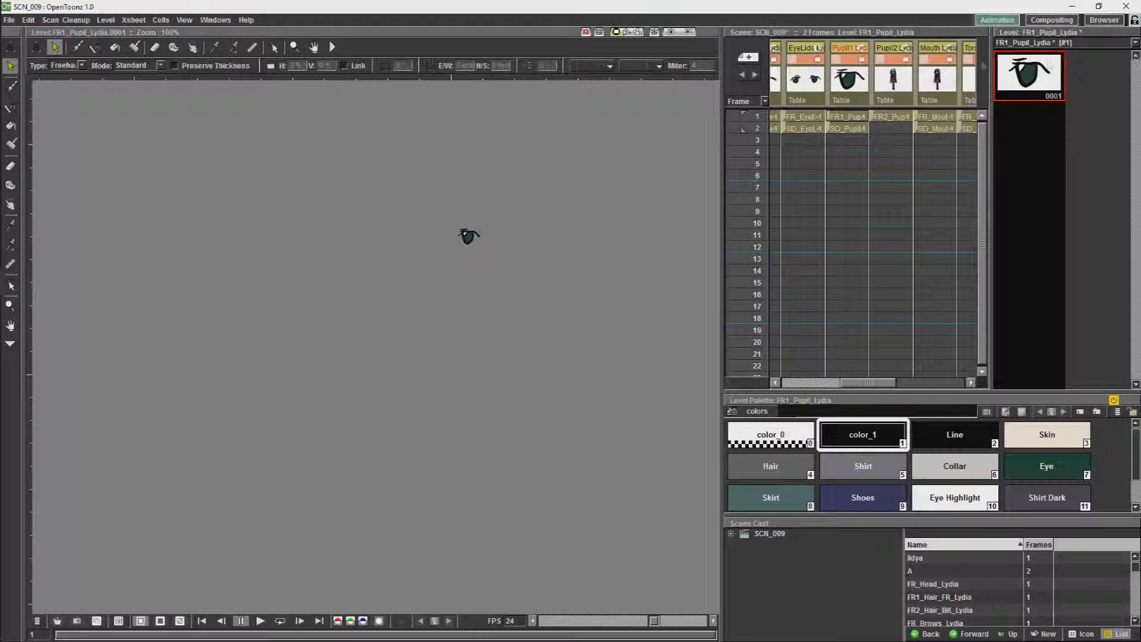
Step: Delete everything except the eye on the viewer's left side of the face from the FR2_Pupil_Lydia drawing
{"action": "left_click", "coordinate": [892, 117]}
{"action": "mouse_move", "coordinate": [454, 171]}
{"action": "left_mouse_down"}
{"action": "mouse_move", "coordinate": [452, 292]}
{"action": "mouse_move", "coordinate": [456, 167]}
{"action": "left_mouse_up"}
{"action": "key", "text": "Delete"}
{"action": "left_click_drag", "start_coordinate": [447, 225], "coordinate": [410, 297]}
{"action": "key", "text": "Delete"}
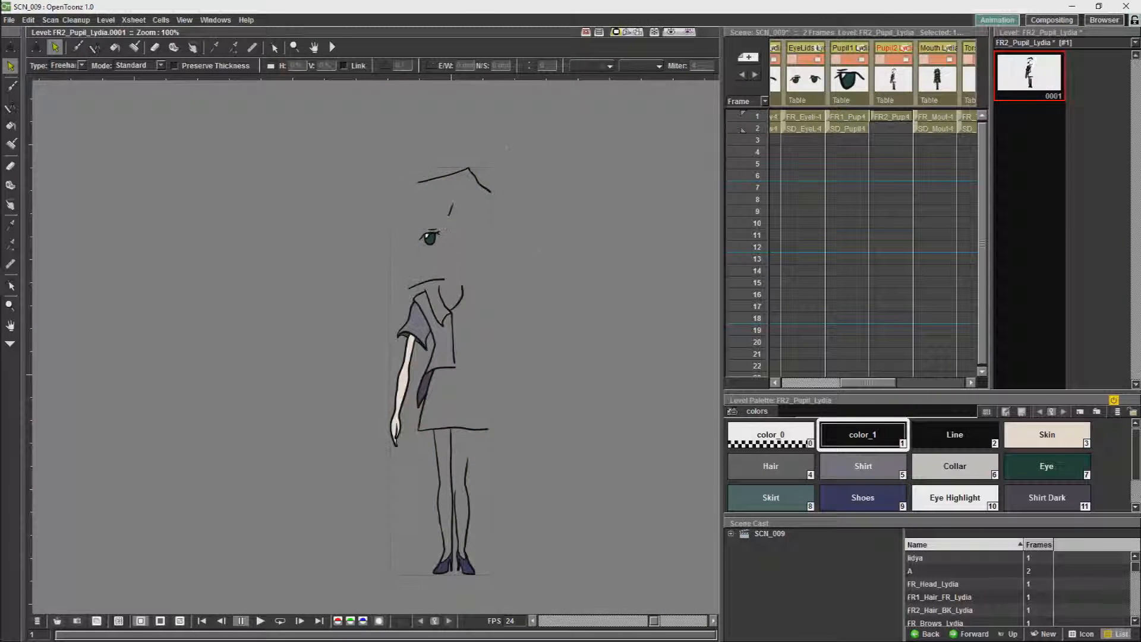
{"action": "left_click_drag", "start_coordinate": [410, 173], "coordinate": [494, 196]}
{"action": "key", "text": "Delete"}
{"action": "left_click_drag", "start_coordinate": [387, 286], "coordinate": [493, 285]}
{"action": "key", "text": "Delete"}
Step: Strip the FR_Mouth_Lydia drawing down to the mouth by deleting the hair, face and body strokes
{"action": "left_click_drag", "start_coordinate": [867, 383], "coordinate": [885, 383]}
{"action": "left_click", "coordinate": [875, 117]}
{"action": "left_click_drag", "start_coordinate": [466, 160], "coordinate": [410, 179]}
{"action": "key", "text": "Delete"}
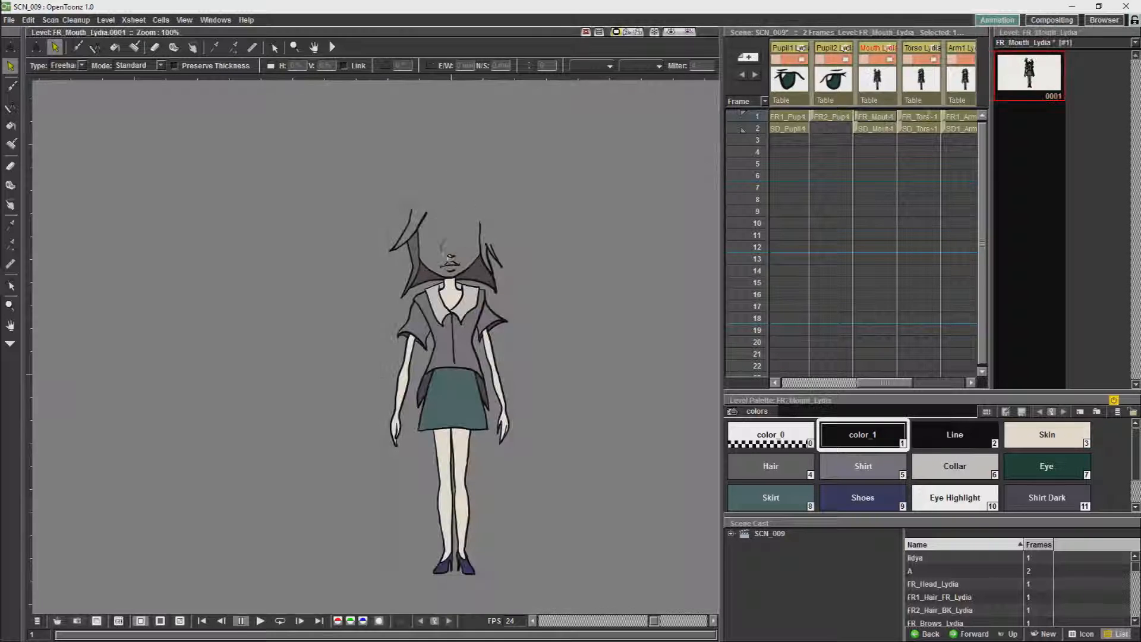
{"action": "left_click_drag", "start_coordinate": [475, 238], "coordinate": [505, 292]}
{"action": "key", "text": "Delete"}
{"action": "key", "text": "Delete"}
{"action": "left_click_drag", "start_coordinate": [364, 318], "coordinate": [318, 523]}
{"action": "key", "text": "Delete"}
Step: Delete the legs and shoes from the FR_Torso_Lydia drawing
{"action": "left_click", "coordinate": [923, 118]}
{"action": "left_click", "coordinate": [1029, 74]}
{"action": "left_click_drag", "start_coordinate": [435, 535], "coordinate": [456, 553]}
{"action": "key", "text": "Delete"}
{"action": "left_click_drag", "start_coordinate": [475, 511], "coordinate": [445, 535]}
{"action": "key", "text": "Delete"}
Step: Remove the arm on the viewer's right from the torso drawing, clearing its leftover sleeve lines with the Eraser
{"action": "left_click_drag", "start_coordinate": [504, 297], "coordinate": [497, 323]}
{"action": "key", "text": "Delete"}
{"action": "scroll", "coordinate": [576, 287], "scroll_direction": "up", "scroll_amount": 12}
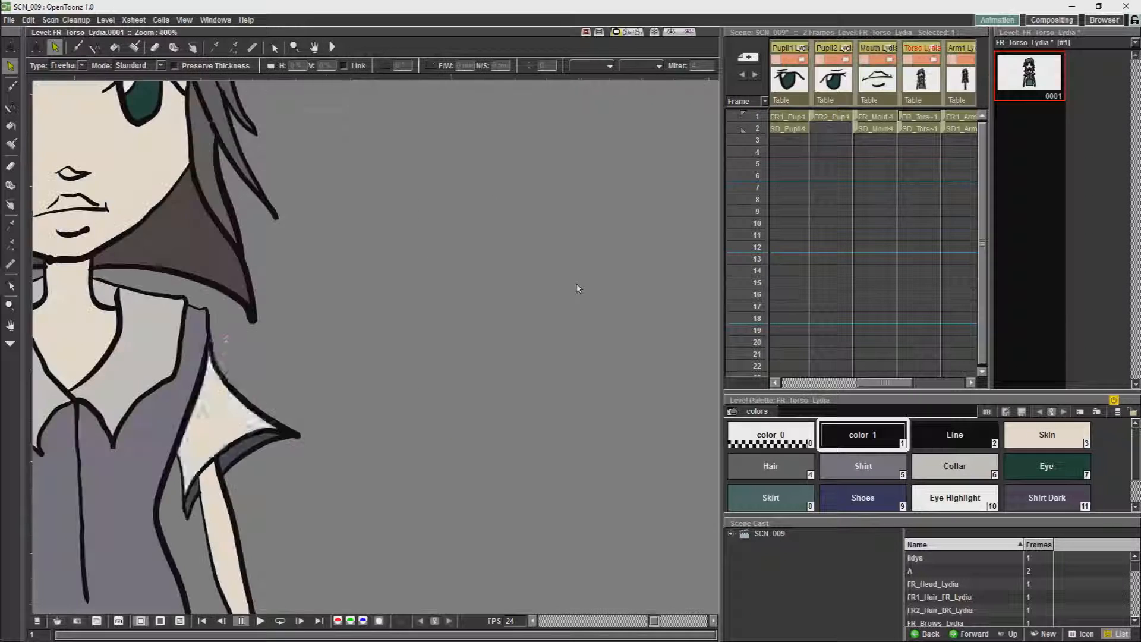
{"action": "key", "text": "a"}
{"action": "left_click_drag", "start_coordinate": [231, 380], "coordinate": [250, 410]}
{"action": "left_click_drag", "start_coordinate": [191, 490], "coordinate": [199, 532]}
{"action": "left_click_drag", "start_coordinate": [228, 416], "coordinate": [295, 437]}
{"action": "scroll", "coordinate": [268, 493], "scroll_direction": "down", "scroll_amount": 12}
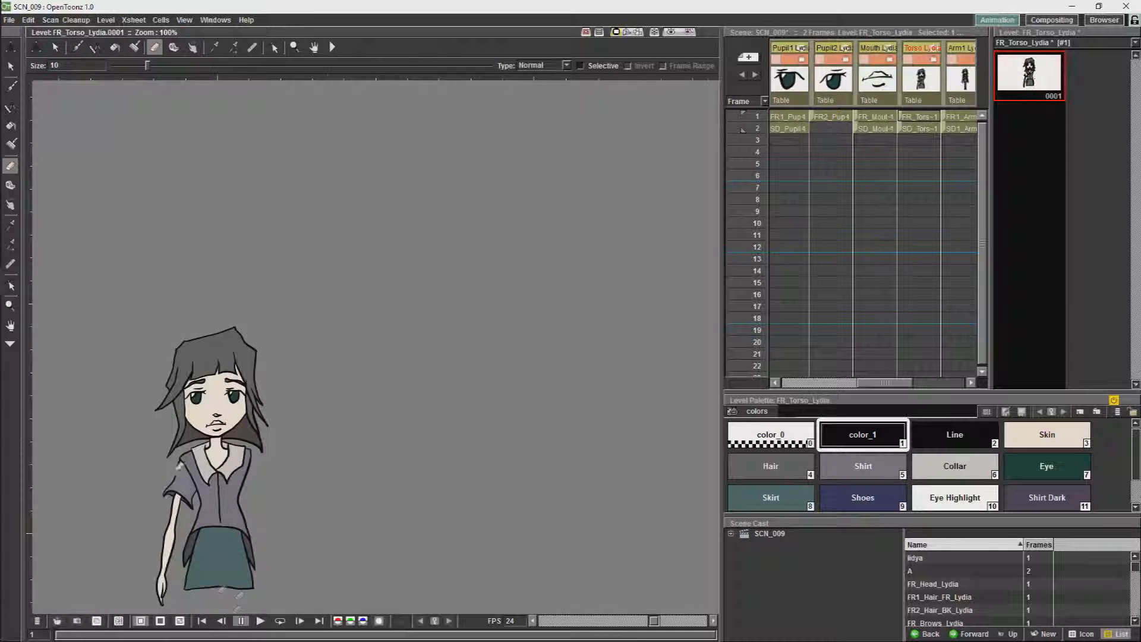
Step: Undo the Eraser stroke at the shoulder on the viewer's left and delete strokes of that arm instead
{"action": "scroll", "coordinate": [180, 466], "scroll_direction": "up", "scroll_amount": 3}
{"action": "left_click_drag", "start_coordinate": [178, 445], "coordinate": [204, 504]}
{"action": "key", "text": "ctrl+z"}
{"action": "key", "text": "s"}
{"action": "left_click_drag", "start_coordinate": [170, 445], "coordinate": [182, 456]}
{"action": "key", "text": "Delete"}
Step: Delete the hair, facial features and leftover arm strokes, keeping only the neck, shirt and skirt in the torso drawing
{"action": "left_click_drag", "start_coordinate": [457, 297], "coordinate": [493, 357]}
{"action": "key", "text": "Delete"}
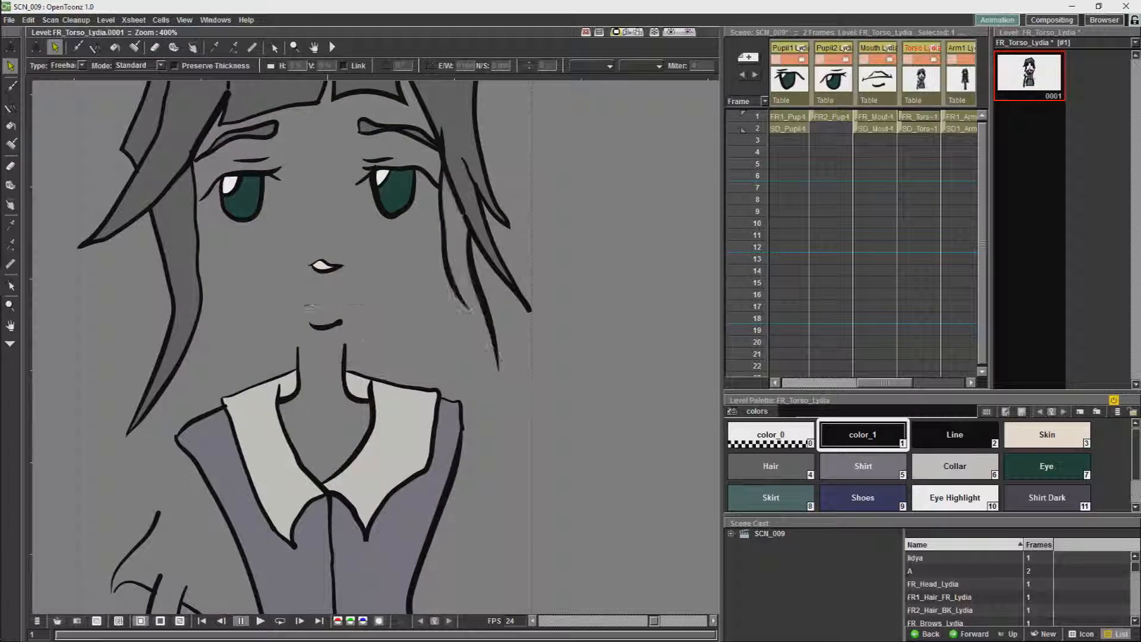
{"action": "key", "text": "Delete"}
{"action": "scroll", "coordinate": [331, 263], "scroll_direction": "down", "scroll_amount": 12}
{"action": "left_click_drag", "start_coordinate": [309, 285], "coordinate": [294, 347]}
{"action": "key", "text": "Delete"}
{"action": "left_click_drag", "start_coordinate": [291, 238], "coordinate": [357, 270]}
{"action": "key", "text": "Delete"}
Step: In the FR1_Arm_Lydia drawing, erase the lines joining the sleeve on the viewer's right to the body
{"action": "scroll", "coordinate": [853, 237], "scroll_direction": "right", "scroll_amount": 2}
{"action": "left_click", "coordinate": [893, 122]}
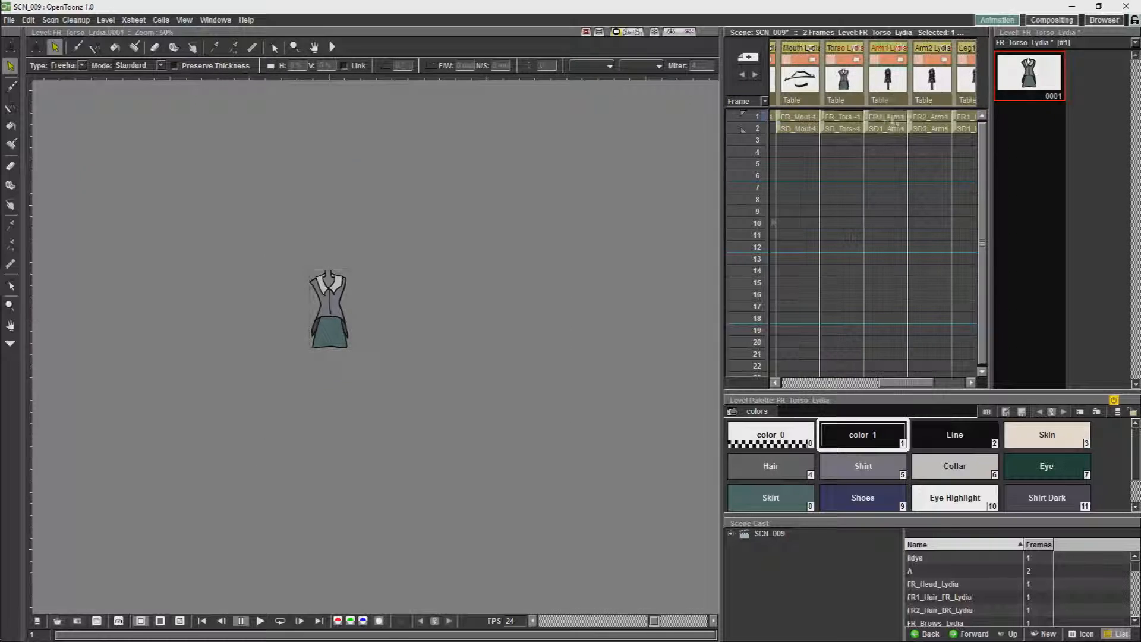
{"action": "scroll", "coordinate": [570, 266], "scroll_direction": "up", "scroll_amount": 5}
{"action": "key", "text": "a"}
{"action": "scroll", "coordinate": [179, 291], "scroll_direction": "up", "scroll_amount": 10}
{"action": "scroll", "coordinate": [512, 308], "scroll_direction": "down", "scroll_amount": 5}
{"action": "left_click", "coordinate": [1029, 75]}
{"action": "left_click", "coordinate": [885, 99]}
{"action": "left_click", "coordinate": [1029, 74]}
{"action": "left_click", "coordinate": [893, 118]}
{"action": "left_click", "coordinate": [1029, 74]}
{"action": "scroll", "coordinate": [429, 263], "scroll_direction": "up", "scroll_amount": 3}
{"action": "left_click_drag", "start_coordinate": [169, 332], "coordinate": [433, 356]}
{"action": "scroll", "coordinate": [433, 356], "scroll_direction": "up", "scroll_amount": 5}
{"action": "mouse_move", "coordinate": [467, 223]}
{"action": "left_mouse_down"}
{"action": "mouse_move", "coordinate": [485, 550]}
{"action": "mouse_move", "coordinate": [458, 386]}
{"action": "left_mouse_up"}
{"action": "scroll", "coordinate": [476, 555], "scroll_direction": "down", "scroll_amount": 5}
Step: Delete everything except the arm on the viewer's right from the FR1_Arm_Lydia drawing
{"action": "key", "text": "space"}
{"action": "key", "text": "s"}
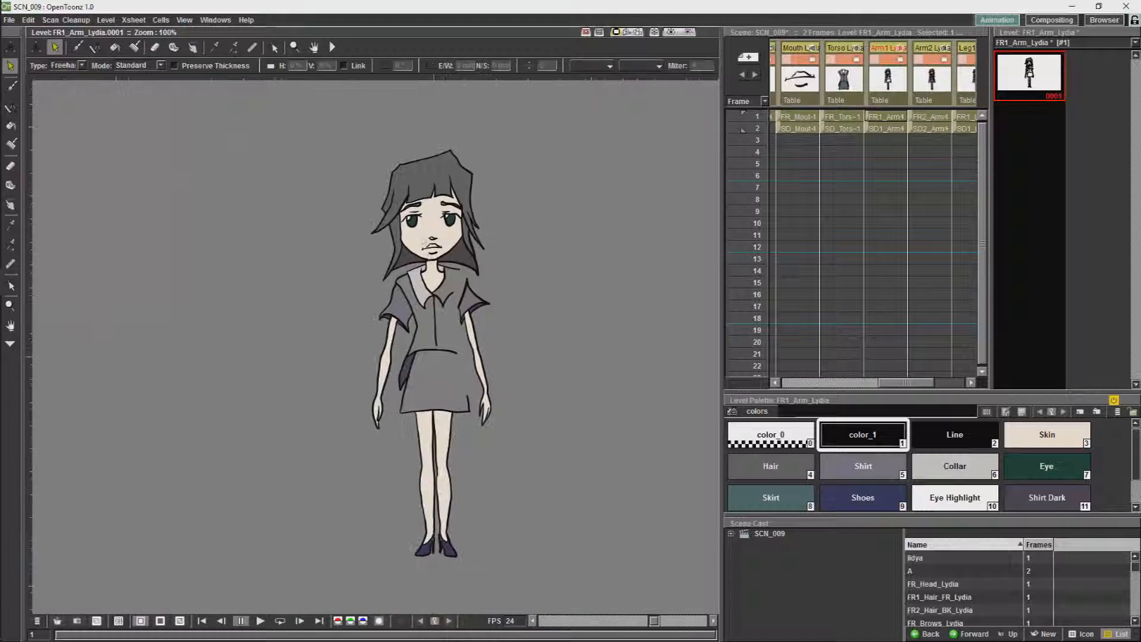
{"action": "left_click_drag", "start_coordinate": [465, 300], "coordinate": [469, 410]}
{"action": "key", "text": "Delete"}
Step: In the FR2_Arm_Lydia drawing, erase lines joining the sleeve on the viewer's left to the body
{"action": "left_click", "coordinate": [931, 117]}
{"action": "left_click", "coordinate": [1029, 75]}
{"action": "scroll", "coordinate": [441, 296], "scroll_direction": "up", "scroll_amount": 3}
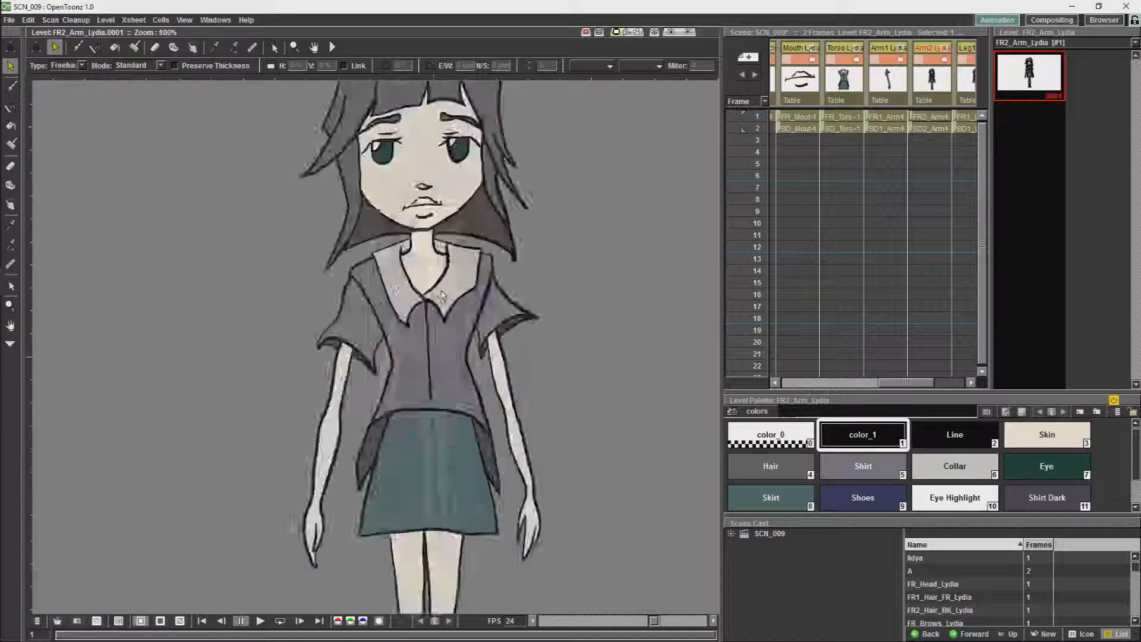
{"action": "scroll", "coordinate": [442, 296], "scroll_direction": "up", "scroll_amount": 5}
{"action": "key", "text": "a"}
{"action": "left_click_drag", "start_coordinate": [231, 532], "coordinate": [242, 479]}
{"action": "scroll", "coordinate": [243, 483], "scroll_direction": "down", "scroll_amount": 5}
Step: Erase the last lines attached to the sleeve and delete everything except the arm on the viewer's left
{"action": "key", "text": "s"}
{"action": "scroll", "coordinate": [288, 377], "scroll_direction": "up", "scroll_amount": 3}
{"action": "key", "text": "a"}
{"action": "mouse_move", "coordinate": [410, 345]}
{"action": "left_mouse_down"}
{"action": "mouse_move", "coordinate": [475, 466]}
{"action": "mouse_move", "coordinate": [494, 404]}
{"action": "mouse_move", "coordinate": [411, 278]}
{"action": "mouse_move", "coordinate": [383, 368]}
{"action": "mouse_move", "coordinate": [405, 279]}
{"action": "left_mouse_up"}
{"action": "scroll", "coordinate": [489, 383], "scroll_direction": "down", "scroll_amount": 5}
{"action": "key", "text": "s"}
{"action": "key", "text": "Delete"}
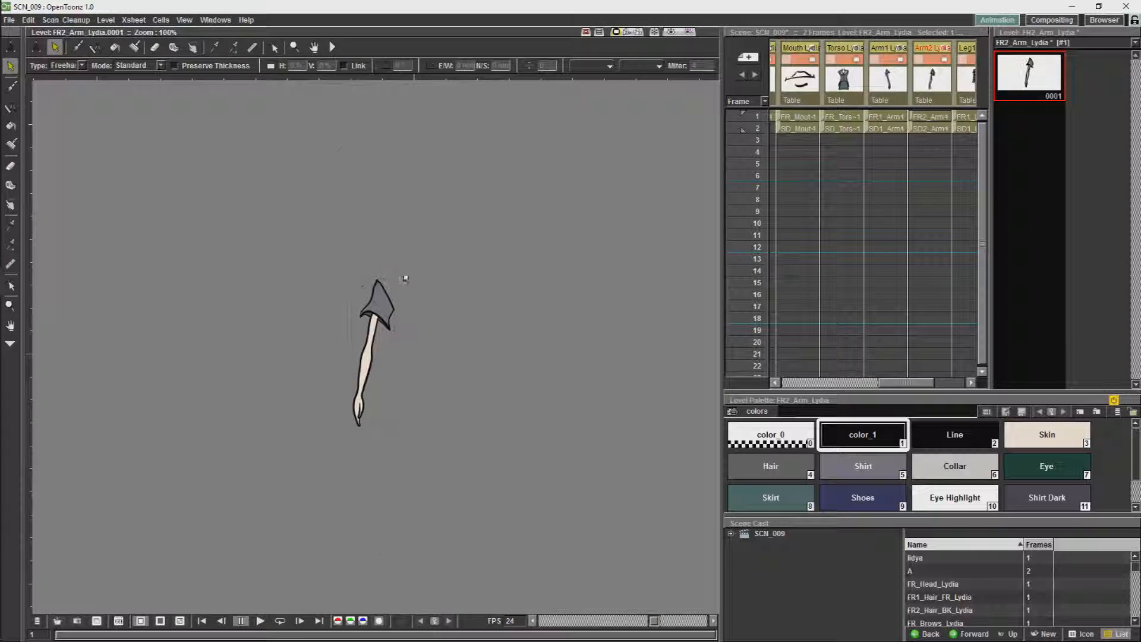
Step: Delete the head, torso, arms and skirt from the FR1_Leg_Lydia drawing, keeping only the legs and shoes
{"action": "left_click_drag", "start_coordinate": [906, 383], "coordinate": [937, 383]}
{"action": "left_click", "coordinate": [867, 117]}
{"action": "left_click", "coordinate": [1029, 74]}
{"action": "scroll", "coordinate": [494, 369], "scroll_direction": "down", "scroll_amount": 3}
{"action": "scroll", "coordinate": [494, 369], "scroll_direction": "up", "scroll_amount": 3}
{"action": "left_click_drag", "start_coordinate": [469, 132], "coordinate": [474, 113]}
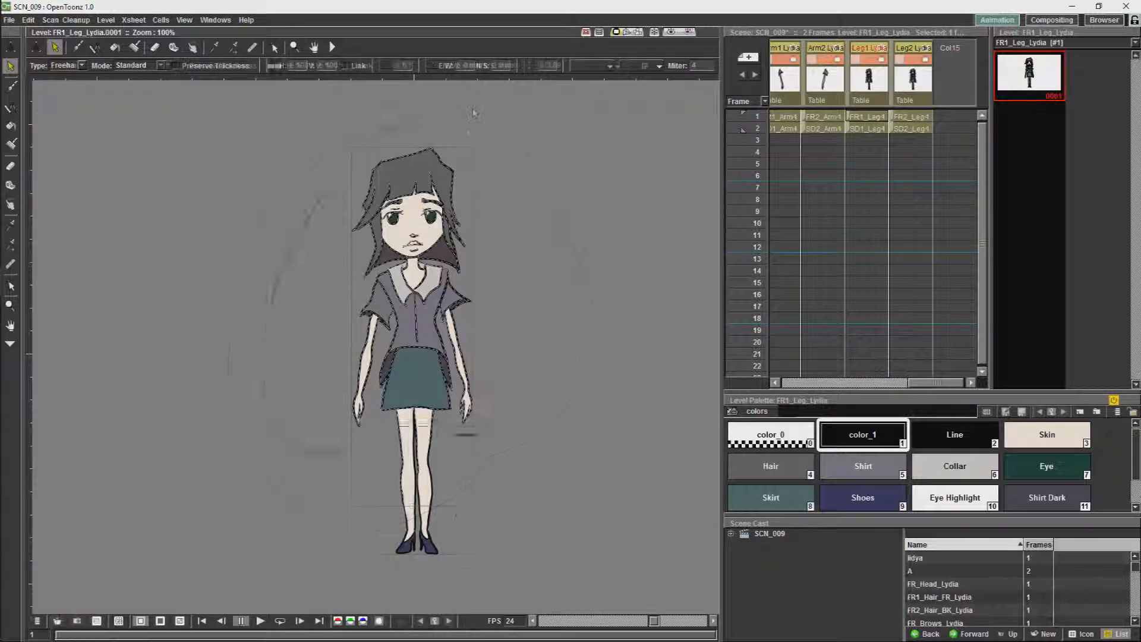
{"action": "key", "text": "Delete"}
Step: Delete the leg and shoe on the viewer's left from the FR1_Leg_Lydia drawing
{"action": "scroll", "coordinate": [472, 108], "scroll_direction": "up", "scroll_amount": 5}
{"action": "left_click_drag", "start_coordinate": [386, 594], "coordinate": [431, 83]}
{"action": "left_click_drag", "start_coordinate": [936, 383], "coordinate": [926, 383]}
{"action": "left_click_drag", "start_coordinate": [405, 310], "coordinate": [380, 425]}
{"action": "key", "text": "Delete"}
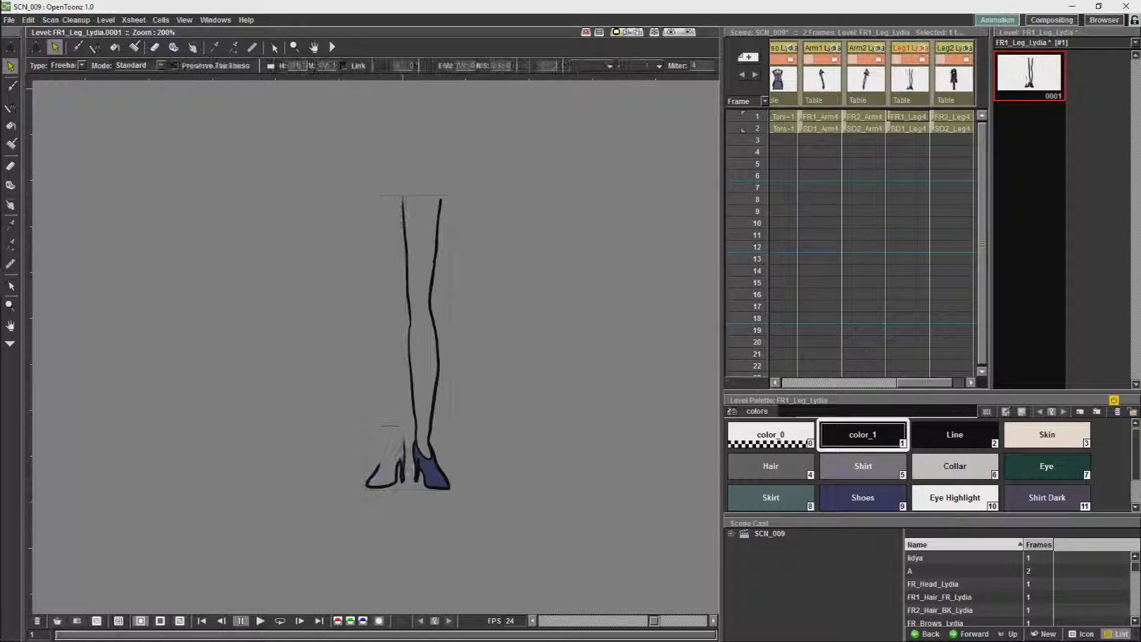
Step: Delete everything except the leg on the viewer's left from the FR2_Leg_Lydia drawing
{"action": "left_click", "coordinate": [953, 117]}
{"action": "left_click", "coordinate": [1029, 74]}
{"action": "scroll", "coordinate": [532, 168], "scroll_direction": "down", "scroll_amount": 10}
{"action": "scroll", "coordinate": [532, 168], "scroll_direction": "up", "scroll_amount": 5}
{"action": "key", "text": "space"}
{"action": "left_click_drag", "start_coordinate": [532, 168], "coordinate": [485, 359]}
{"action": "mouse_move", "coordinate": [446, 106]}
{"action": "left_mouse_down"}
{"action": "mouse_move", "coordinate": [368, 394]}
{"action": "mouse_move", "coordinate": [471, 396]}
{"action": "left_mouse_up"}
{"action": "key", "text": "Delete"}
{"action": "scroll", "coordinate": [535, 364], "scroll_direction": "up", "scroll_amount": 5}
{"action": "key", "text": "space"}
{"action": "left_click_drag", "start_coordinate": [535, 364], "coordinate": [573, 175]}
{"action": "mouse_move", "coordinate": [408, 176]}
{"action": "left_mouse_down"}
{"action": "mouse_move", "coordinate": [350, 235]}
{"action": "mouse_move", "coordinate": [408, 196]}
{"action": "left_mouse_up"}
{"action": "key", "text": "Delete"}
Step: Delete the whole body below the head from the side-view SD_Head_Lydia drawing
{"action": "left_click_drag", "start_coordinate": [924, 383], "coordinate": [810, 383]}
{"action": "left_click", "coordinate": [830, 129]}
{"action": "left_click", "coordinate": [1029, 74]}
{"action": "scroll", "coordinate": [516, 267], "scroll_direction": "down", "scroll_amount": 5}
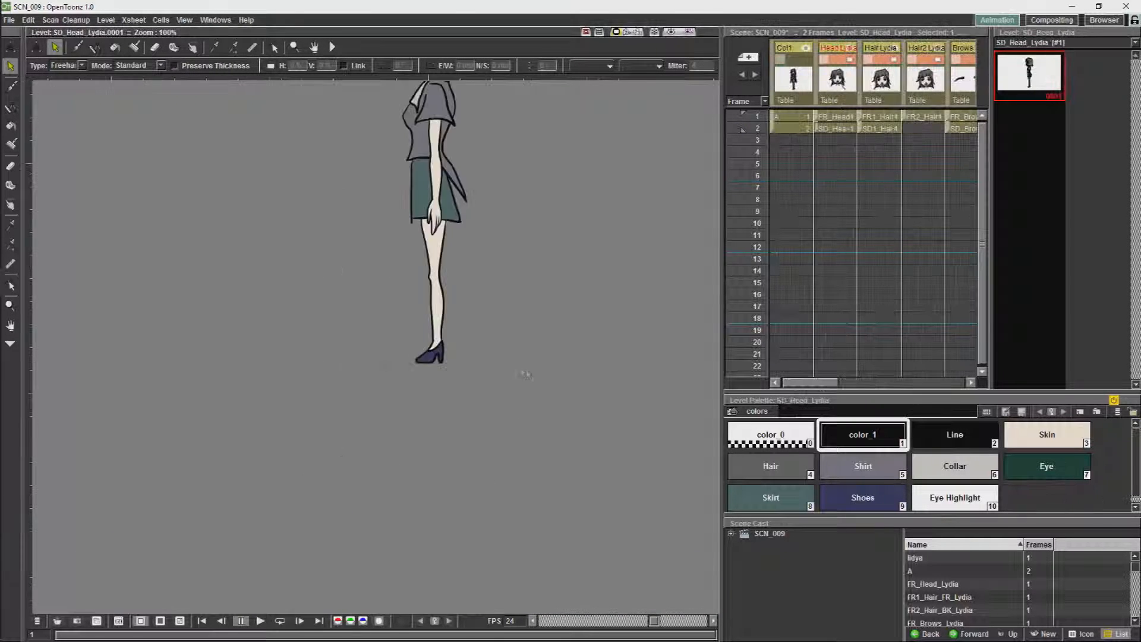
{"action": "key", "text": "space"}
{"action": "left_click_drag", "start_coordinate": [523, 374], "coordinate": [528, 528]}
{"action": "left_click_drag", "start_coordinate": [437, 229], "coordinate": [384, 326]}
{"action": "key", "text": "Delete"}
Step: Delete the body below the hair from the SD1_Hair_Lydia drawing
{"action": "left_click", "coordinate": [880, 129]}
{"action": "left_click", "coordinate": [1029, 74]}
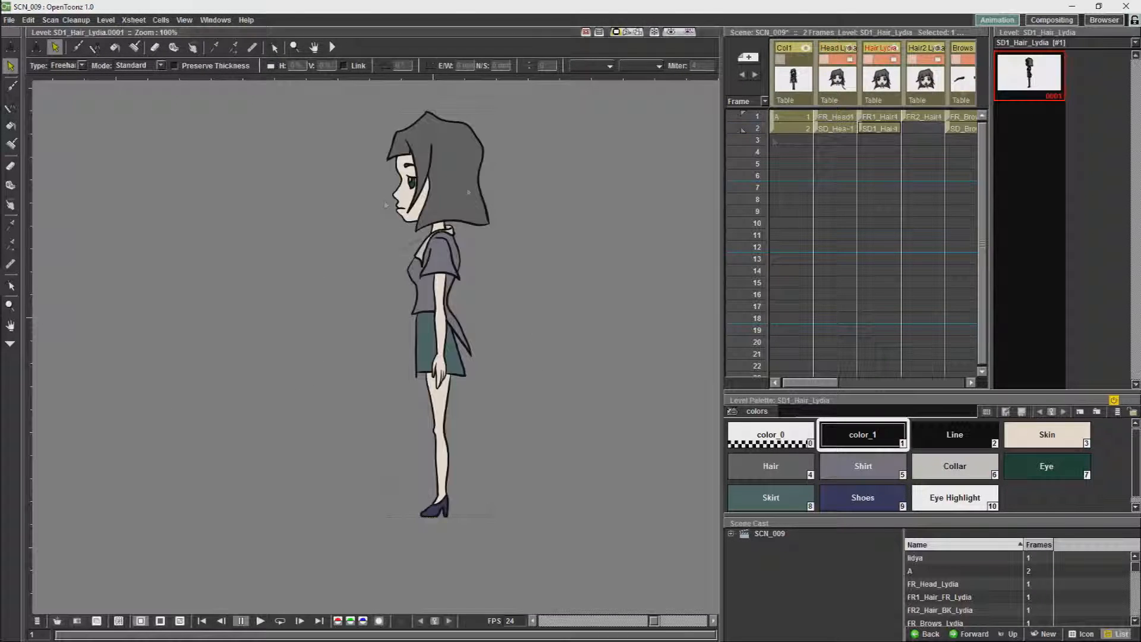
{"action": "left_click_drag", "start_coordinate": [416, 238], "coordinate": [386, 261]}
{"action": "key", "text": "Delete"}
Step: Delete the unneeded body parts from the side-view eyebrow drawing
{"action": "left_click_drag", "start_coordinate": [810, 383], "coordinate": [838, 382]}
{"action": "left_click", "coordinate": [877, 129]}
{"action": "mouse_move", "coordinate": [417, 300]}
{"action": "left_mouse_down"}
{"action": "mouse_move", "coordinate": [368, 238]}
{"action": "mouse_move", "coordinate": [410, 309]}
{"action": "left_mouse_up"}
{"action": "key", "text": "Delete"}
{"action": "left_click", "coordinate": [1029, 75]}
{"action": "key", "text": "Delete"}
Step: Delete the hair, face outline and body from the SD_EyeLid_Lydia drawing, keeping only the eye
{"action": "left_click_drag", "start_coordinate": [839, 383], "coordinate": [853, 382]}
{"action": "left_click", "coordinate": [854, 129]}
{"action": "left_click", "coordinate": [1029, 75]}
{"action": "scroll", "coordinate": [416, 138], "scroll_direction": "up", "scroll_amount": 5}
{"action": "left_click_drag", "start_coordinate": [416, 138], "coordinate": [418, 189]}
{"action": "mouse_move", "coordinate": [330, 192]}
{"action": "left_mouse_down"}
{"action": "mouse_move", "coordinate": [341, 164]}
{"action": "mouse_move", "coordinate": [332, 202]}
{"action": "mouse_move", "coordinate": [420, 354]}
{"action": "left_mouse_up"}
{"action": "key", "text": "Delete"}
{"action": "key", "text": "Delete"}
{"action": "key", "text": "Delete"}
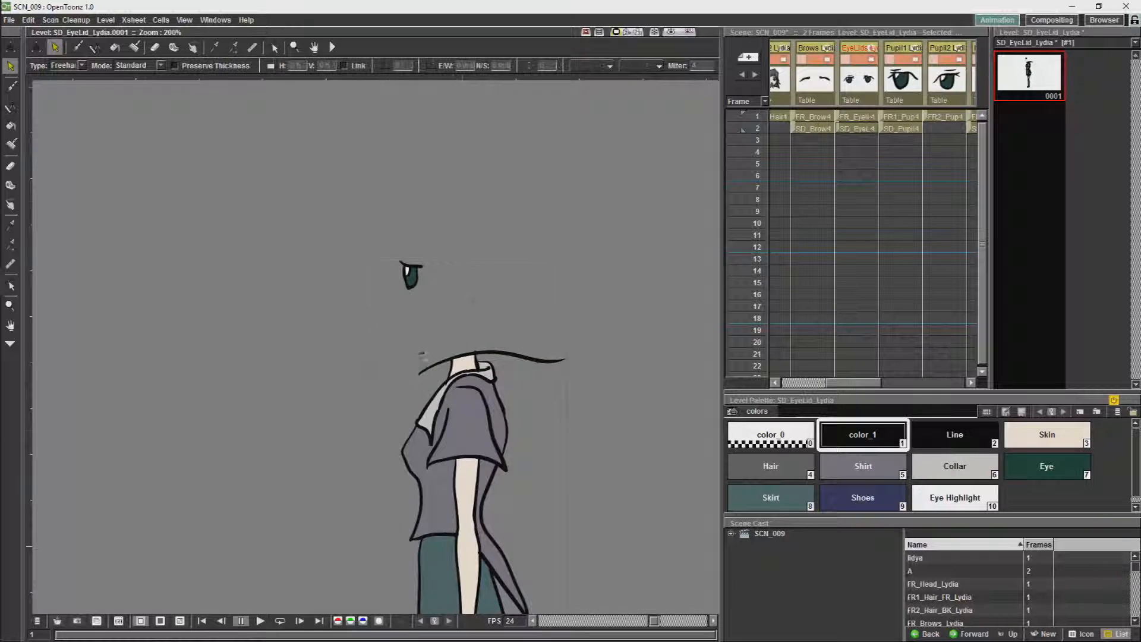
{"action": "scroll", "coordinate": [494, 312], "scroll_direction": "down", "scroll_amount": 5}
{"action": "left_click_drag", "start_coordinate": [470, 321], "coordinate": [463, 332]}
Step: Copy the full character from the side-view pupil drawing and paste it into the side-view mouth drawing
{"action": "left_click", "coordinate": [886, 130]}
{"action": "mouse_move", "coordinate": [863, 384]}
{"action": "left_mouse_down"}
{"action": "mouse_move", "coordinate": [783, 383]}
{"action": "mouse_move", "coordinate": [886, 382]}
{"action": "left_mouse_up"}
{"action": "left_click", "coordinate": [1029, 75]}
{"action": "left_click", "coordinate": [959, 130]}
{"action": "left_click", "coordinate": [792, 129]}
{"action": "left_click", "coordinate": [1023, 122]}
{"action": "key", "text": "ctrl+a"}
{"action": "left_click", "coordinate": [868, 129]}
{"action": "left_click", "coordinate": [1029, 74]}
{"action": "left_click", "coordinate": [913, 130]}
{"action": "left_click", "coordinate": [792, 129]}
{"action": "left_click", "coordinate": [1027, 124]}
{"action": "key", "text": "ctrl+a"}
{"action": "left_click", "coordinate": [864, 129]}
{"action": "left_click", "coordinate": [1028, 74]}
{"action": "key", "text": "ctrl+v"}
Step: Erase the lines joining the mouth to the face and delete the surrounding parts from the side-view mouth drawing
{"action": "key", "text": "space"}
{"action": "left_click_drag", "start_coordinate": [306, 402], "coordinate": [704, 178]}
{"action": "key", "text": "a"}
{"action": "mouse_move", "coordinate": [315, 348]}
{"action": "left_mouse_down"}
{"action": "mouse_move", "coordinate": [372, 374]}
{"action": "mouse_move", "coordinate": [496, 248]}
{"action": "mouse_move", "coordinate": [455, 410]}
{"action": "mouse_move", "coordinate": [387, 502]}
{"action": "left_mouse_up"}
{"action": "scroll", "coordinate": [466, 443], "scroll_direction": "down", "scroll_amount": 4}
{"action": "key", "text": "s"}
{"action": "key", "text": "Delete"}
Step: Paste the copied character into the side-view torso drawing and delete the parts above and below the torso
{"action": "left_click", "coordinate": [911, 129]}
{"action": "key", "text": "ctrl+v"}
{"action": "left_click", "coordinate": [1029, 74]}
{"action": "scroll", "coordinate": [450, 472], "scroll_direction": "up", "scroll_amount": 4}
{"action": "scroll", "coordinate": [366, 279], "scroll_direction": "down", "scroll_amount": 2}
{"action": "left_click_drag", "start_coordinate": [463, 297], "coordinate": [450, 315]}
{"action": "key", "text": "Delete"}
{"action": "left_click_drag", "start_coordinate": [452, 475], "coordinate": [467, 410]}
{"action": "key", "text": "Delete"}
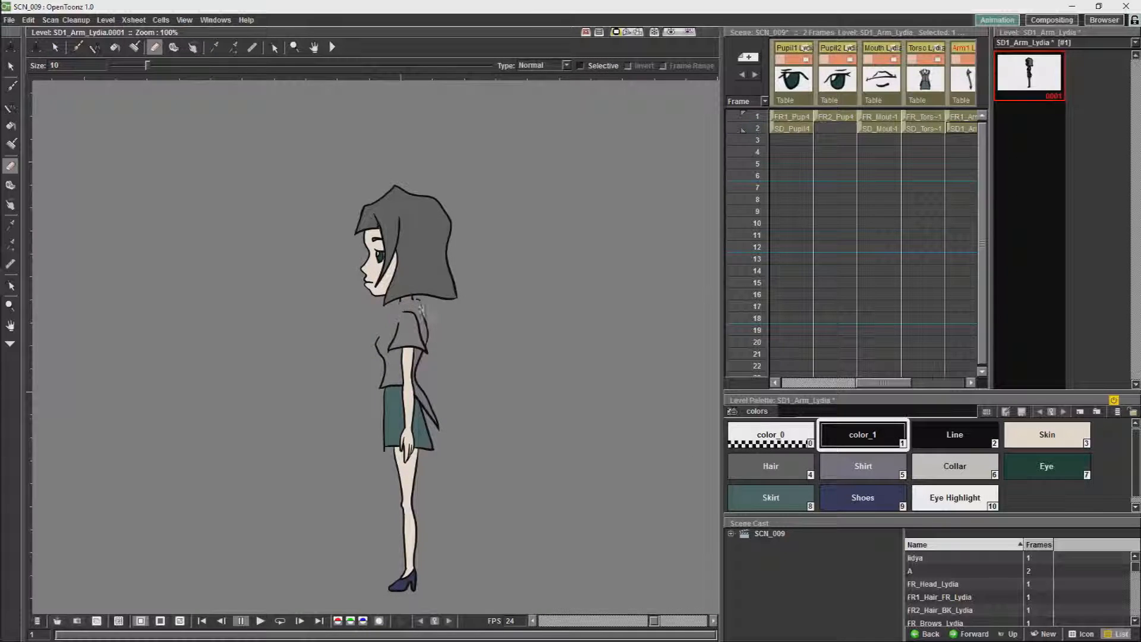
Step: In the SD1_Arm_Lydia drawing, erase the lines joining the sleeve and arm to the body and delete the skirt and legs
{"action": "left_click_drag", "start_coordinate": [420, 309], "coordinate": [388, 271]}
{"action": "left_click_drag", "start_coordinate": [387, 357], "coordinate": [389, 445]}
{"action": "scroll", "coordinate": [382, 447], "scroll_direction": "up", "scroll_amount": 4}
{"action": "mouse_move", "coordinate": [551, 237]}
{"action": "left_mouse_down"}
{"action": "mouse_move", "coordinate": [524, 450]}
{"action": "mouse_move", "coordinate": [538, 356]}
{"action": "left_mouse_up"}
{"action": "scroll", "coordinate": [540, 476], "scroll_direction": "down", "scroll_amount": 3}
{"action": "key", "text": "s"}
{"action": "left_click_drag", "start_coordinate": [512, 419], "coordinate": [535, 353]}
{"action": "key", "text": "Delete"}
{"action": "key", "text": "a"}
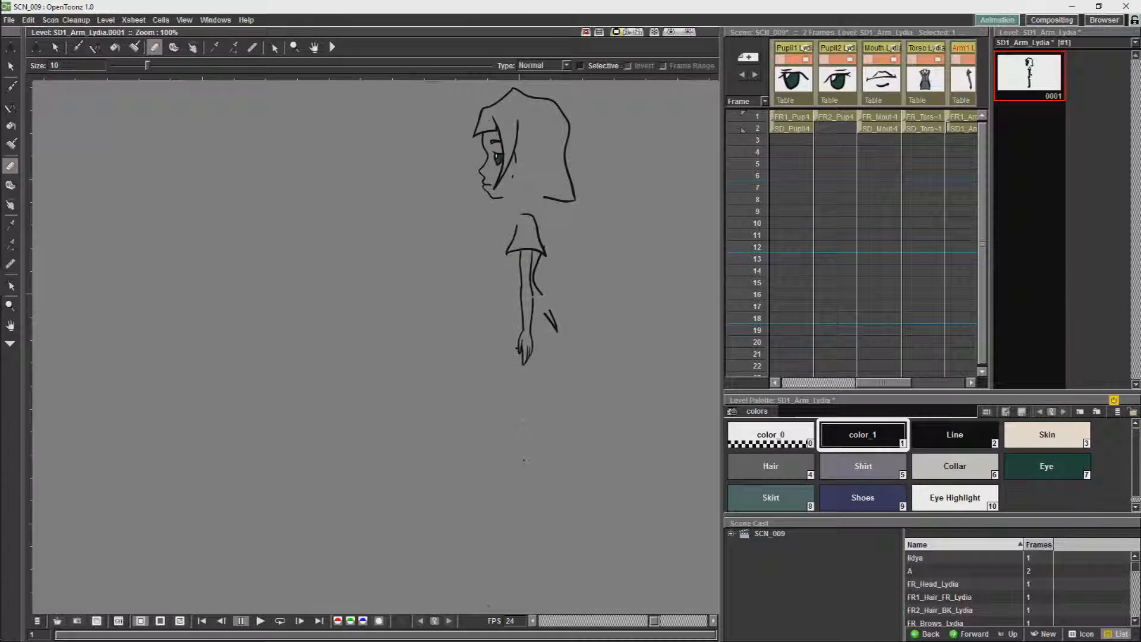
{"action": "scroll", "coordinate": [563, 320], "scroll_direction": "up", "scroll_amount": 4}
{"action": "scroll", "coordinate": [393, 472], "scroll_direction": "down", "scroll_amount": 1}
{"action": "key", "text": "s"}
{"action": "scroll", "coordinate": [473, 322], "scroll_direction": "down", "scroll_amount": 2}
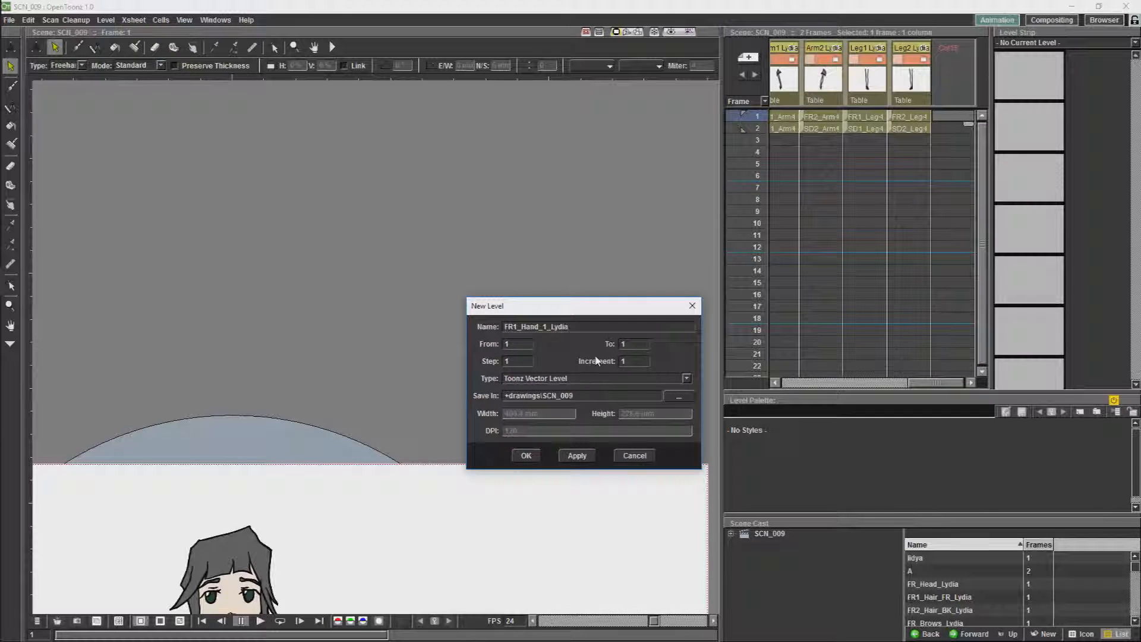
Step: Create the Toonz vector level FR1_Hand_1_Lydia and rename the first hand column Hand1_Lydia
{"action": "left_click", "coordinate": [576, 456]}
{"action": "left_click", "coordinate": [526, 456]}
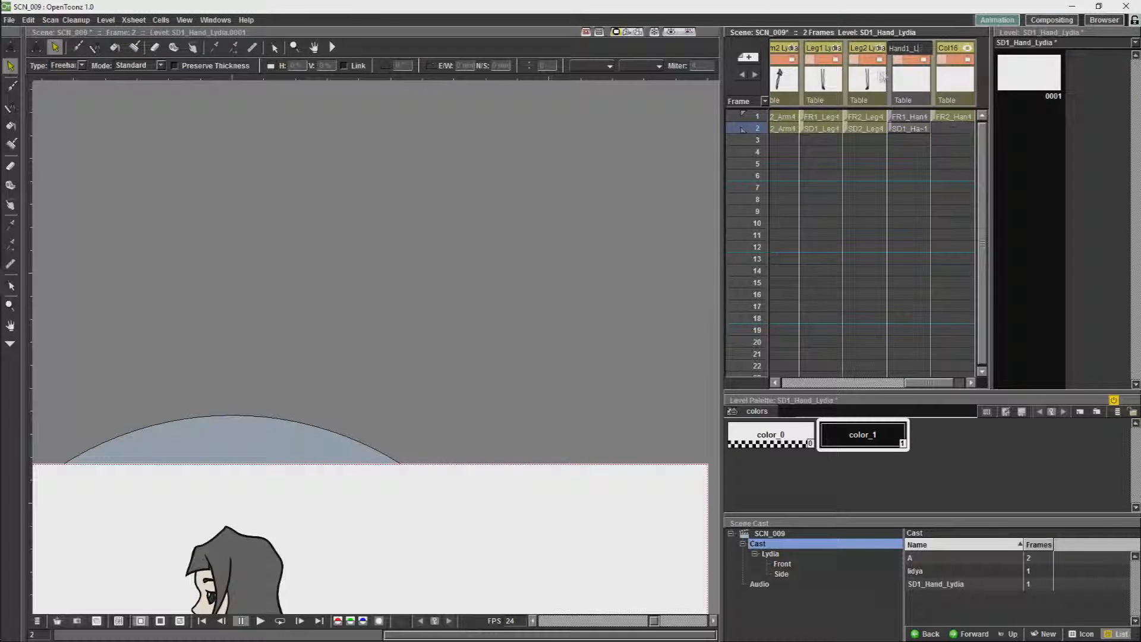
{"action": "type", "text": "Lydia"}
{"action": "key", "text": "Return"}
{"action": "double_click", "coordinate": [946, 49]}
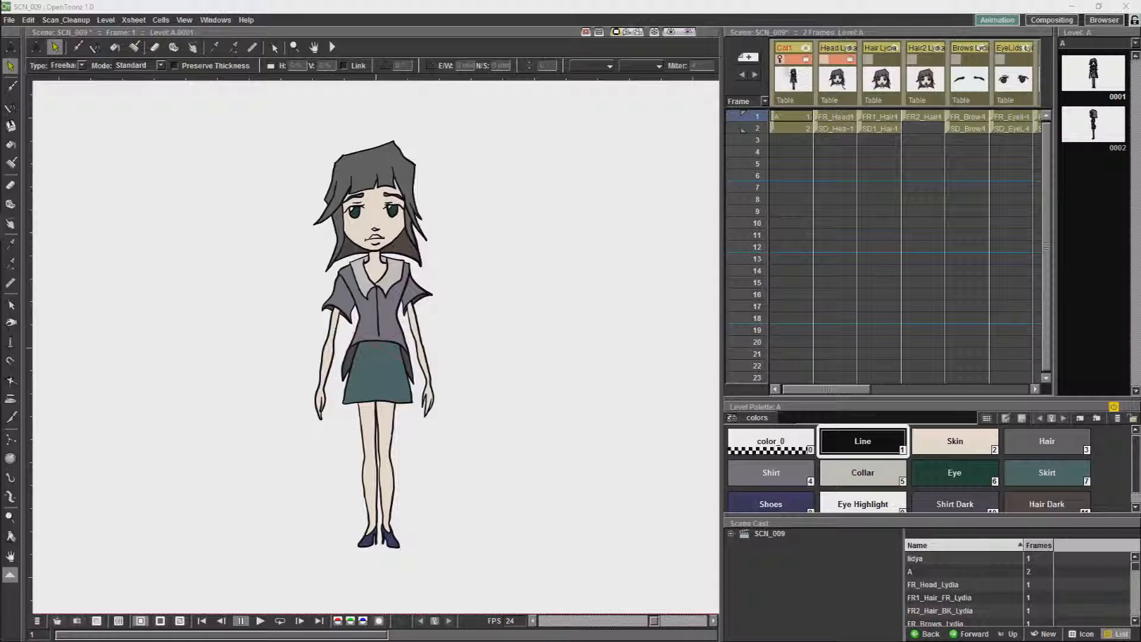
Step: Lower the opacity of the full-character reference column Col1 to 39 percent
{"action": "left_click", "coordinate": [790, 63]}
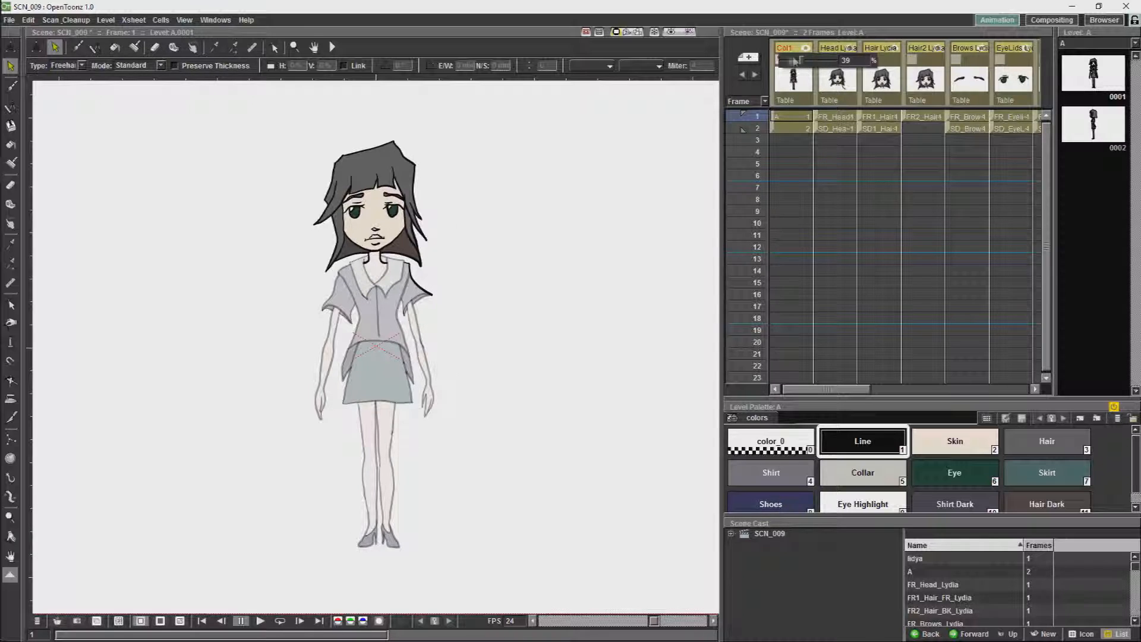
{"action": "left_click", "coordinate": [792, 163]}
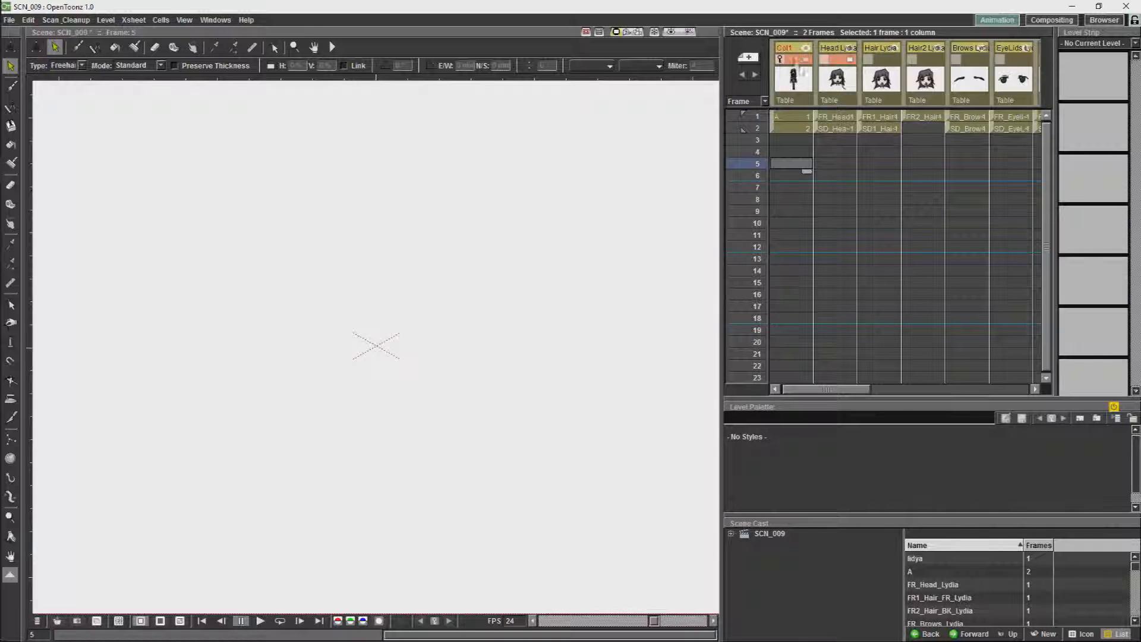
{"action": "left_click", "coordinate": [794, 117]}
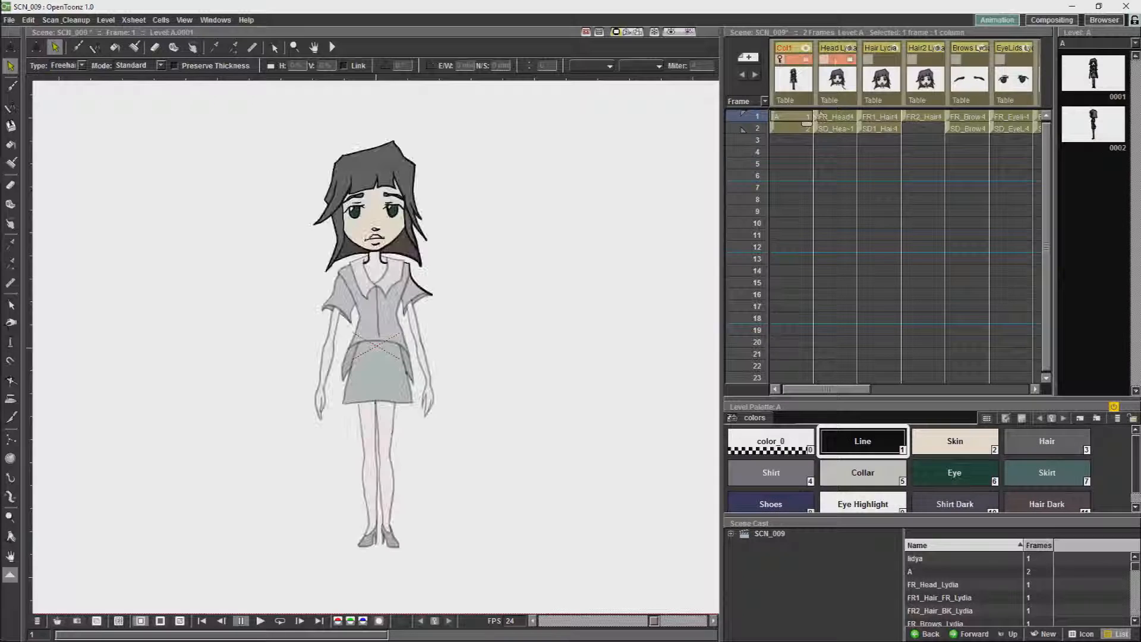
Step: Delete hair strands on the viewer's right and the mouth from the FR_Head_Lydia drawing
{"action": "left_click", "coordinate": [841, 118]}
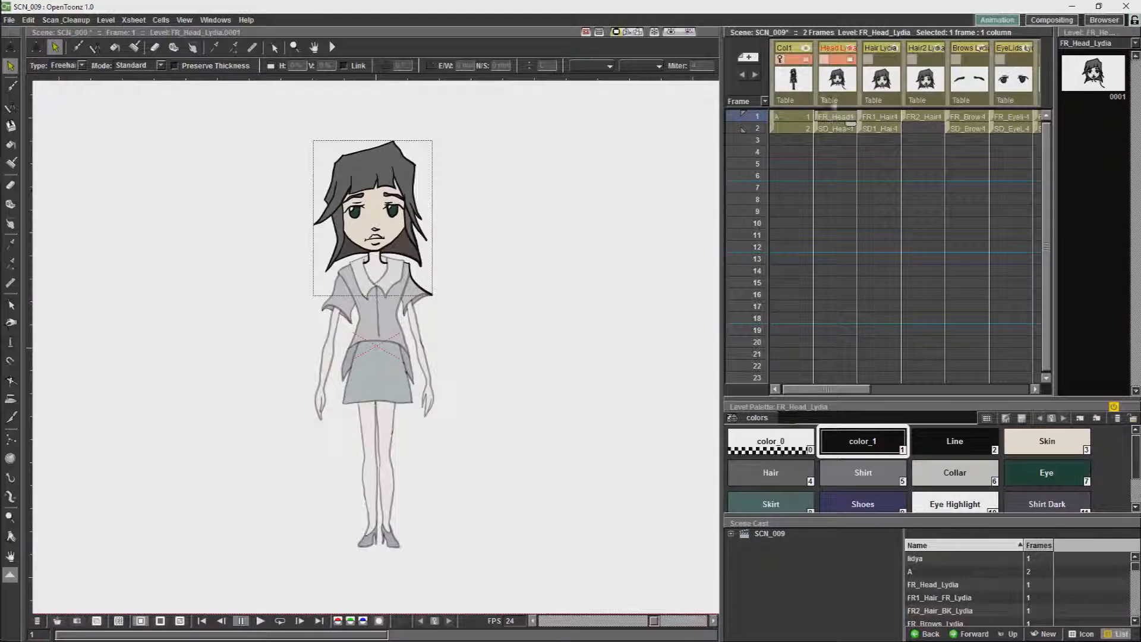
{"action": "scroll", "coordinate": [560, 372], "scroll_direction": "up", "scroll_amount": 5}
{"action": "key", "text": "Delete"}
{"action": "left_click", "coordinate": [477, 366]}
{"action": "key", "text": "Delete"}
{"action": "left_click", "coordinate": [442, 354]}
{"action": "key", "text": "Delete"}
{"action": "mouse_move", "coordinate": [286, 386]}
{"action": "left_mouse_down"}
{"action": "mouse_move", "coordinate": [364, 414]}
{"action": "mouse_move", "coordinate": [282, 424]}
{"action": "left_mouse_up"}
{"action": "key", "text": "Delete"}
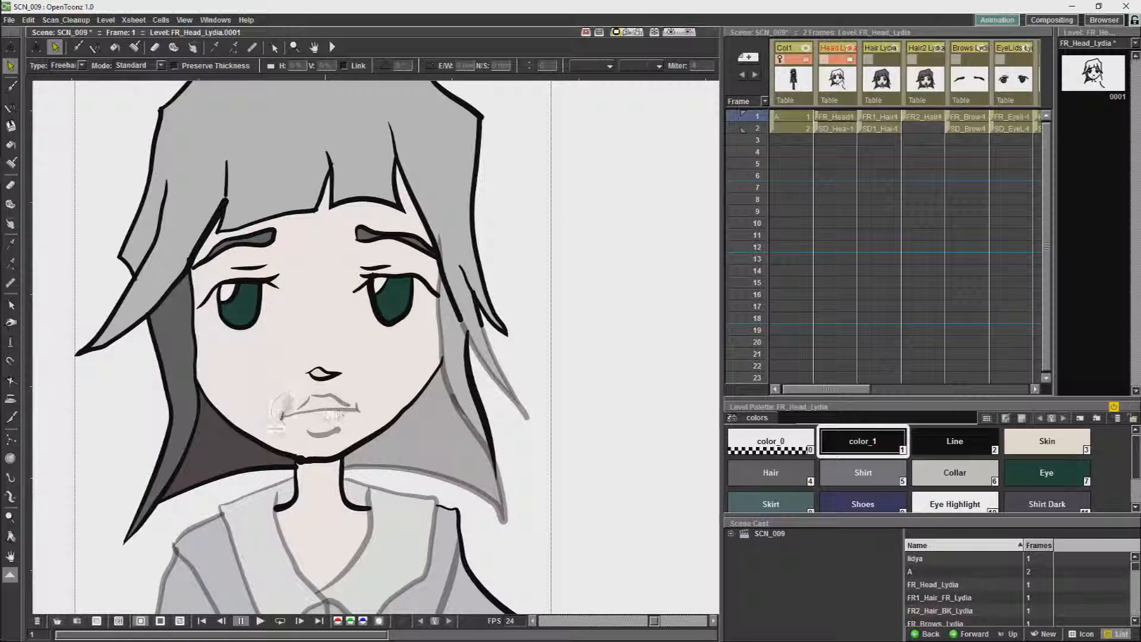
Step: Delete the lower hair line on the viewer's left, both neck lines and the shoulder line from the head drawing
{"action": "left_click", "coordinate": [172, 476]}
{"action": "key", "text": "Delete"}
{"action": "left_click", "coordinate": [297, 488]}
{"action": "key", "text": "Delete"}
{"action": "left_click", "coordinate": [343, 488]}
{"action": "key", "text": "Delete"}
{"action": "left_click", "coordinate": [459, 530]}
{"action": "key", "text": "Delete"}
Step: Delete the eyes, eyebrows and hair strands on the viewer's left from the head drawing
{"action": "mouse_move", "coordinate": [219, 344]}
{"action": "left_mouse_down"}
{"action": "mouse_move", "coordinate": [400, 348]}
{"action": "mouse_move", "coordinate": [60, 303]}
{"action": "mouse_move", "coordinate": [190, 355]}
{"action": "left_mouse_up"}
{"action": "key", "text": "Delete"}
{"action": "left_click", "coordinate": [170, 413]}
{"action": "key", "text": "Delete"}
{"action": "left_click", "coordinate": [135, 275]}
{"action": "key", "text": "Delete"}
Step: Delete the remaining hair lines on the viewer's right and at the crown, keeping only the jaw and nose
{"action": "left_click", "coordinate": [474, 403]}
{"action": "key", "text": "Delete"}
{"action": "left_click", "coordinate": [477, 258]}
{"action": "key", "text": "Delete"}
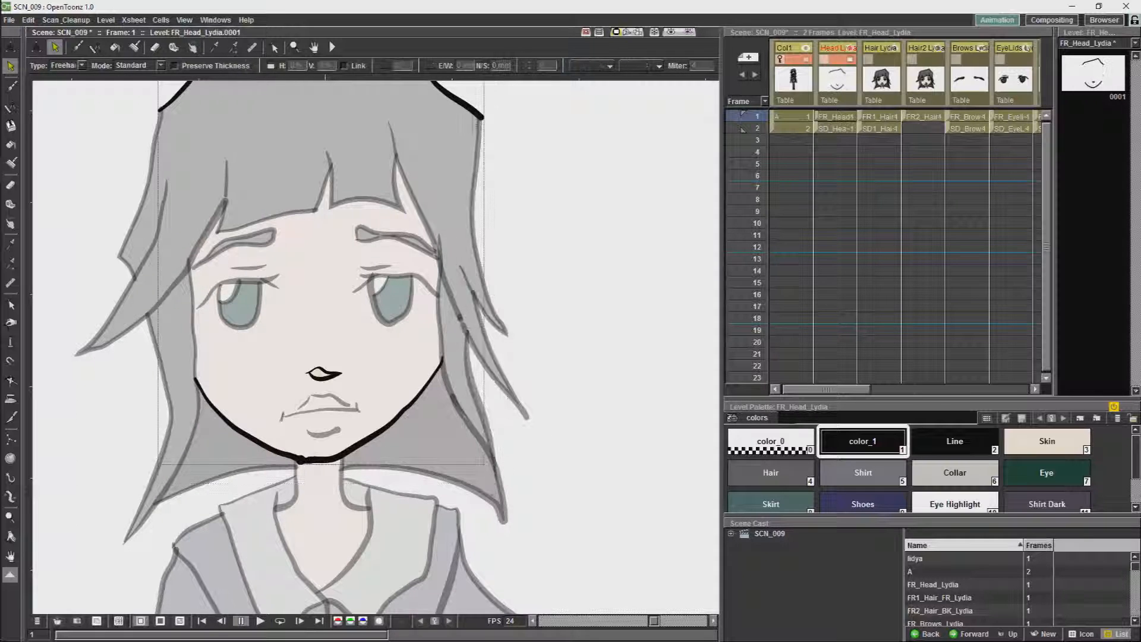
{"action": "left_click", "coordinate": [457, 99]}
{"action": "key", "text": "Delete"}
{"action": "scroll", "coordinate": [449, 139], "scroll_direction": "down", "scroll_amount": 6}
{"action": "left_click", "coordinate": [310, 118]}
Step: Reduce the opacity of the reference column Col1 further
{"action": "left_click", "coordinate": [805, 60]}
{"action": "left_click_drag", "start_coordinate": [814, 61], "coordinate": [791, 61]}
{"action": "left_click", "coordinate": [585, 180]}
{"action": "left_click", "coordinate": [578, 338]}
Step: Brush a rounded skull outline from one end of the jaw line to the other and fill the head with Skin
{"action": "left_click", "coordinate": [10, 87]}
{"action": "left_click", "coordinate": [835, 117]}
{"action": "mouse_move", "coordinate": [322, 260]}
{"action": "left_mouse_down"}
{"action": "mouse_move", "coordinate": [313, 202]}
{"action": "mouse_move", "coordinate": [362, 114]}
{"action": "mouse_move", "coordinate": [442, 148]}
{"action": "mouse_move", "coordinate": [447, 245]}
{"action": "left_mouse_up"}
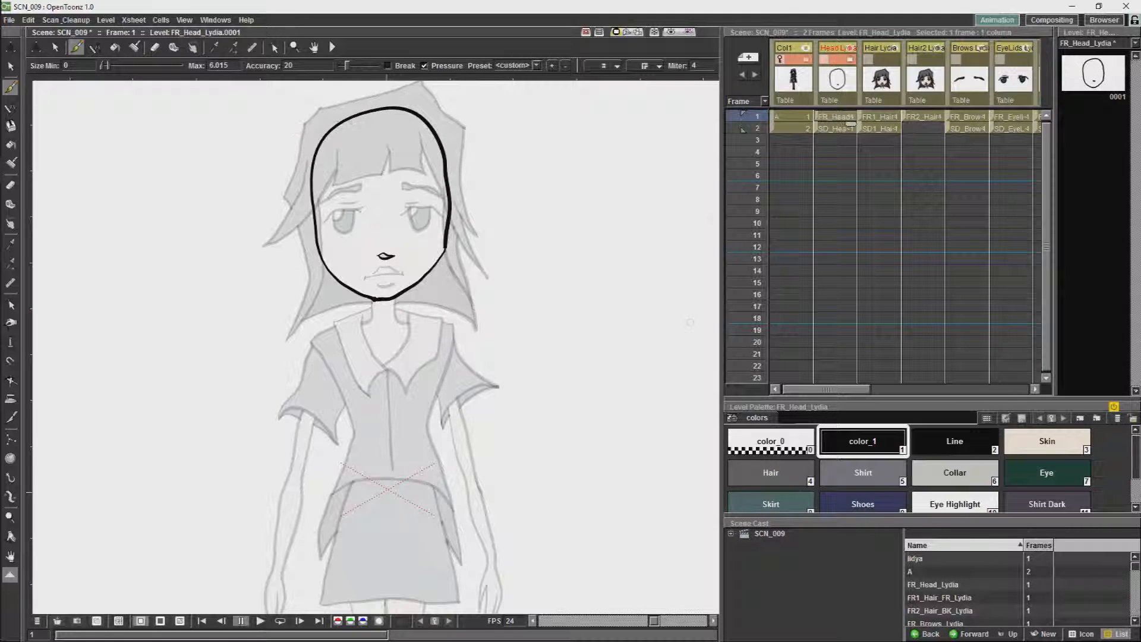
{"action": "left_click", "coordinate": [1047, 441]}
{"action": "key", "text": "f"}
{"action": "left_click", "coordinate": [389, 199]}
Step: Thin the head outline along the viewer's right side with the Pump tool
{"action": "left_click", "coordinate": [10, 303]}
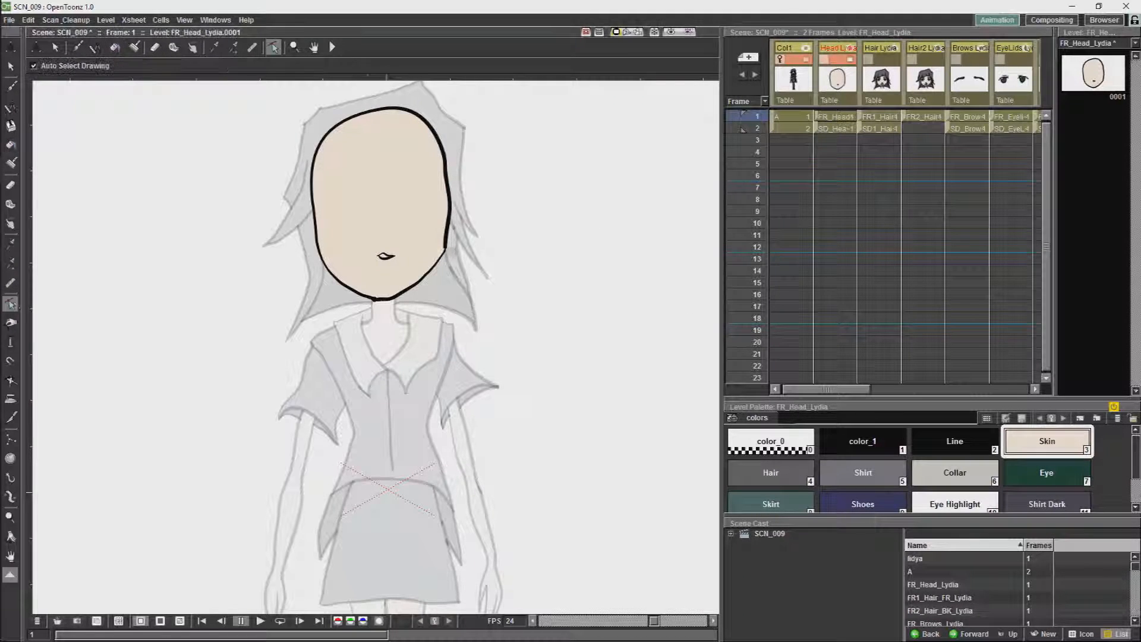
{"action": "left_click", "coordinate": [10, 398]}
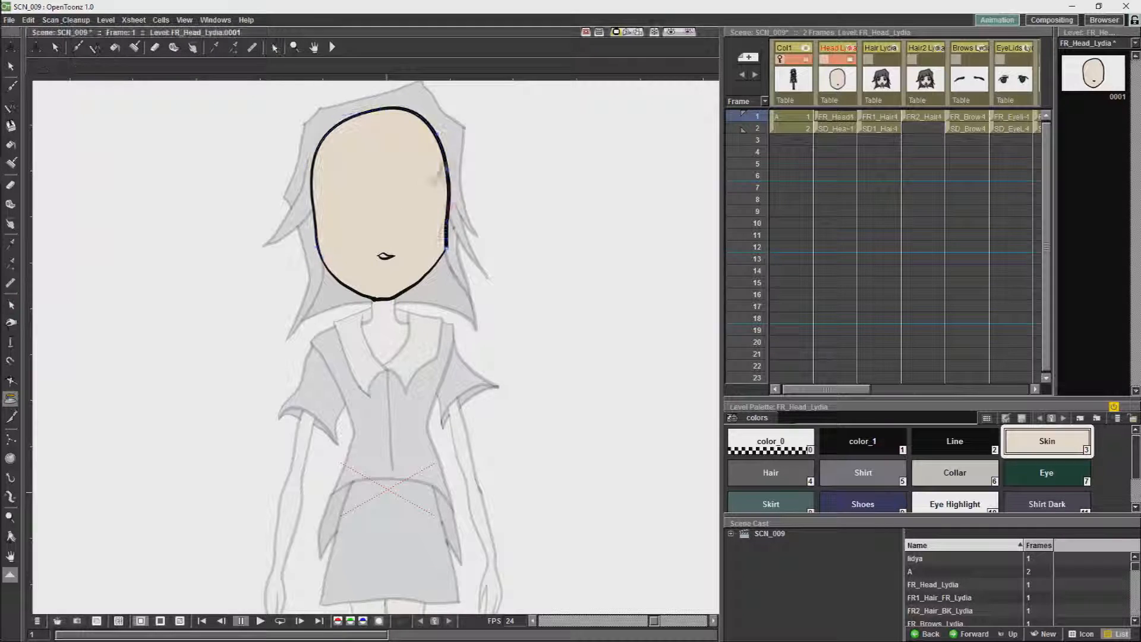
{"action": "left_click", "coordinate": [10, 342]}
{"action": "mouse_move", "coordinate": [444, 245]}
{"action": "left_mouse_down"}
{"action": "mouse_move", "coordinate": [447, 225]}
{"action": "mouse_move", "coordinate": [446, 249]}
{"action": "left_mouse_up"}
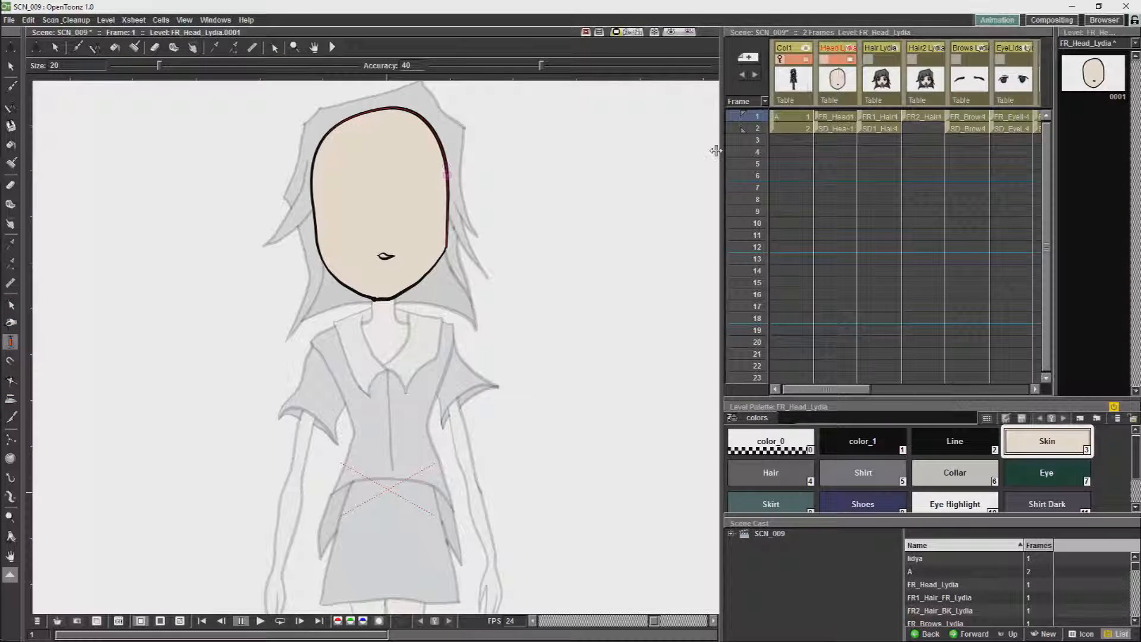
Step: Join the skull and jaw line ends on the viewer's right with the Tape tool, using Endpoint to Endpoint and Join Vectors
{"action": "scroll", "coordinate": [338, 189], "scroll_direction": "up", "scroll_amount": 11}
{"action": "left_click_drag", "start_coordinate": [622, 306], "coordinate": [346, 286]}
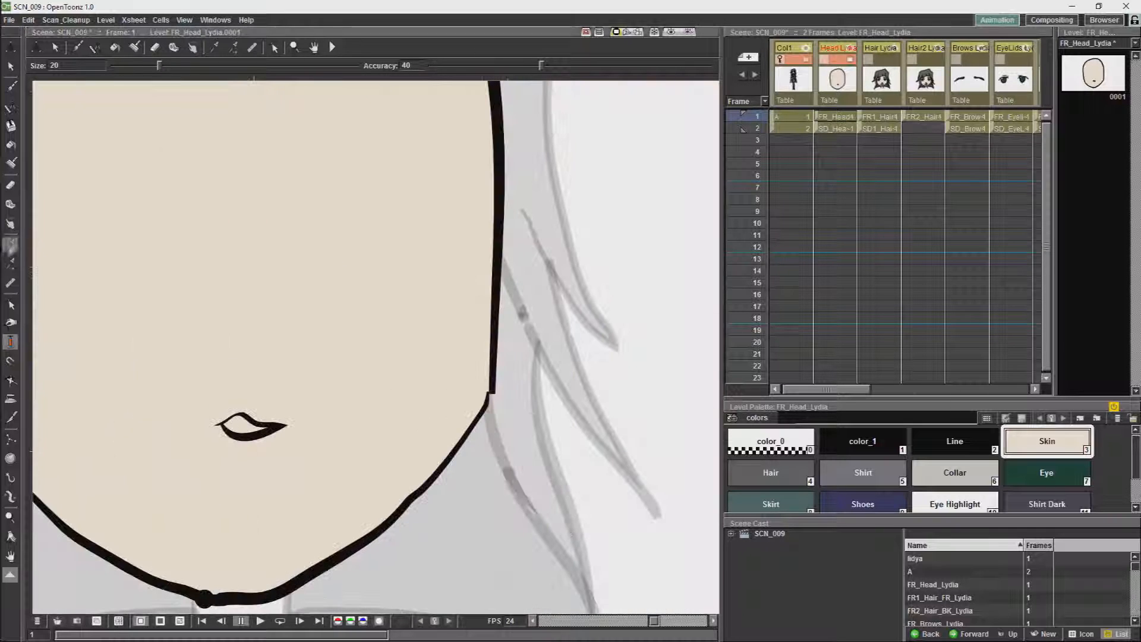
{"action": "left_click", "coordinate": [10, 204]}
{"action": "left_click", "coordinate": [195, 68]}
{"action": "left_click", "coordinate": [632, 68]}
{"action": "left_click", "coordinate": [630, 67]}
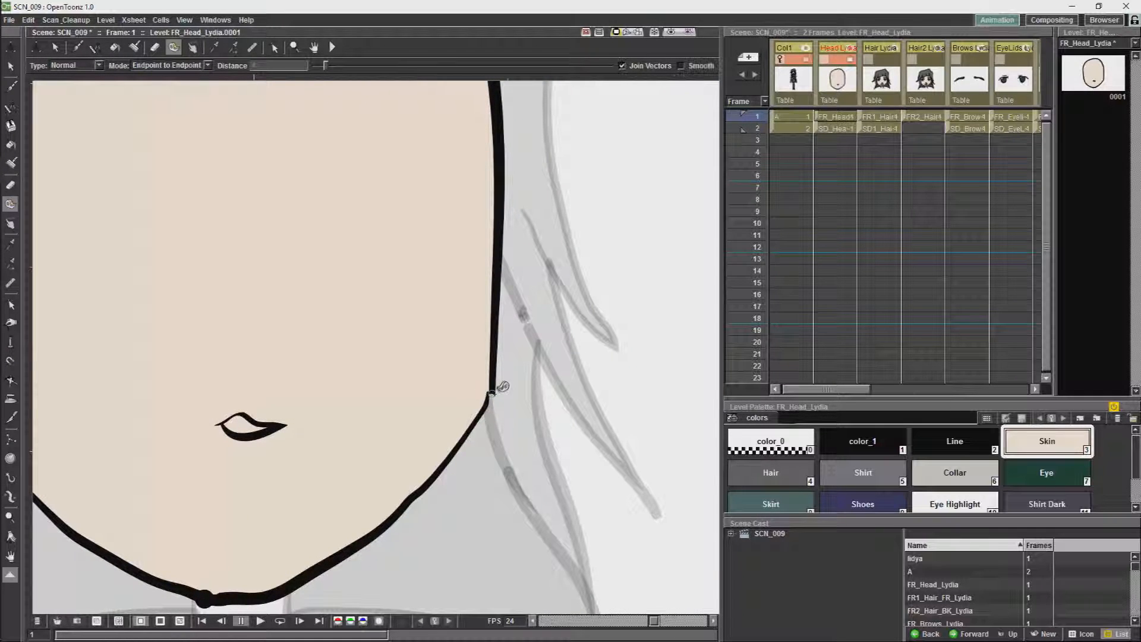
{"action": "left_click", "coordinate": [495, 391]}
Step: Smooth the corner where skull and jaw meet on the viewer's right, using the Control Point Editor, Pump and Iron tools
{"action": "left_click", "coordinate": [11, 305]}
{"action": "left_click", "coordinate": [494, 394]}
{"action": "left_click_drag", "start_coordinate": [494, 395], "coordinate": [491, 367]}
{"action": "left_click", "coordinate": [10, 341]}
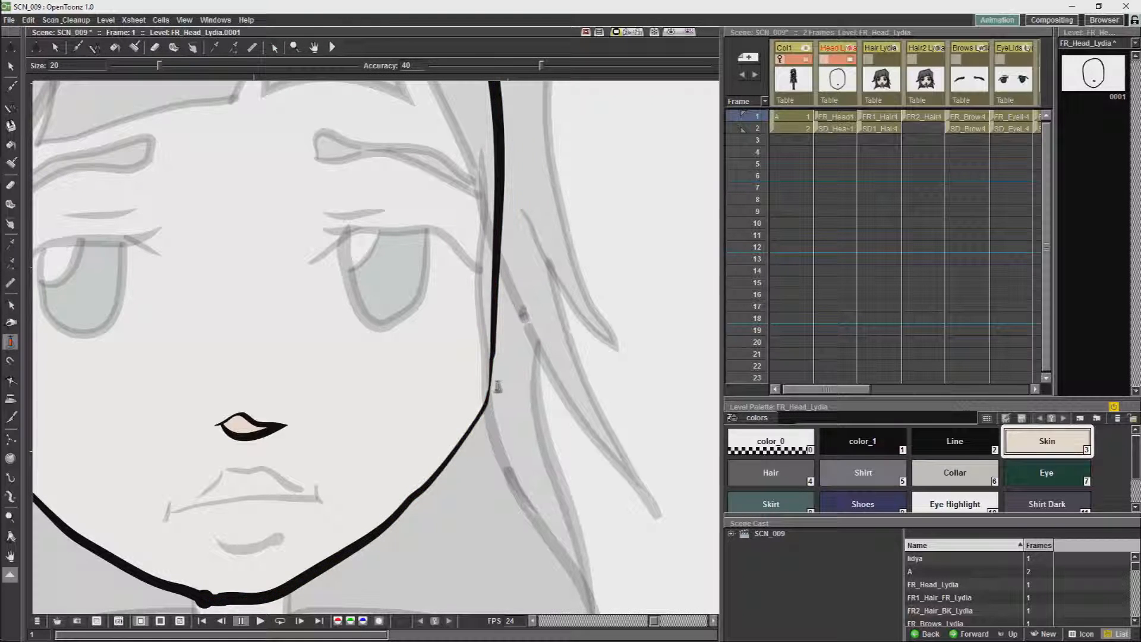
{"action": "left_click", "coordinate": [10, 398]}
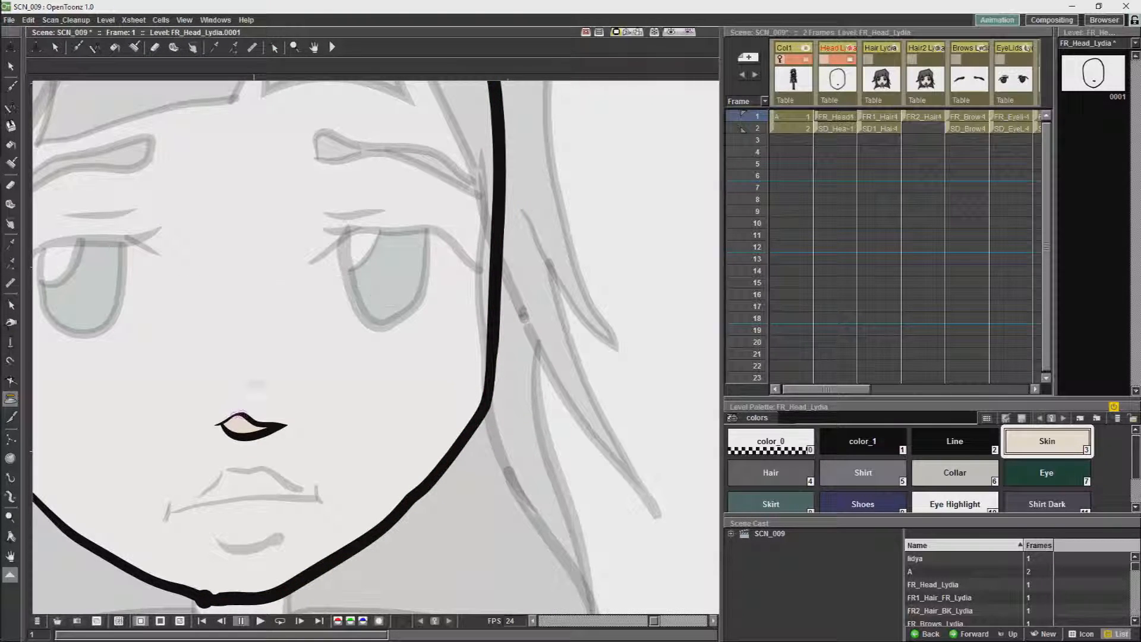
Step: Fill the front-view head with the Skin style again
{"action": "scroll", "coordinate": [195, 336], "scroll_direction": "down", "scroll_amount": 5}
{"action": "left_click", "coordinate": [10, 144]}
{"action": "left_click", "coordinate": [241, 301]}
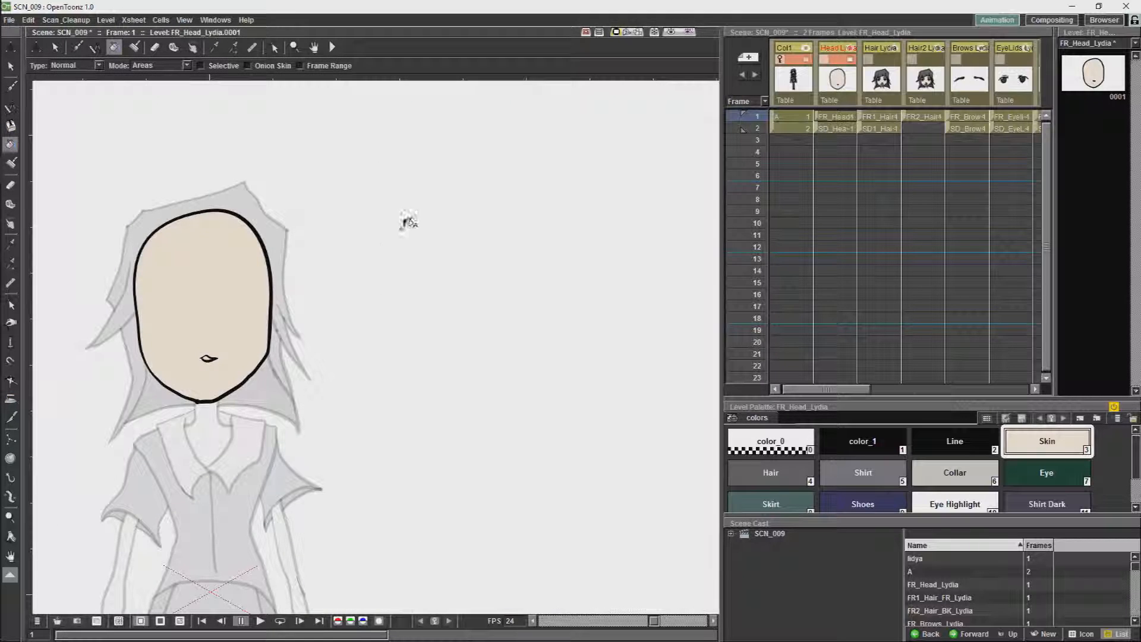
Step: Delete the hair, eyebrow and eye strokes from the side-view head drawing SD_Head_Lydia in frame 2, keeping the face profile
{"action": "left_click", "coordinate": [836, 129]}
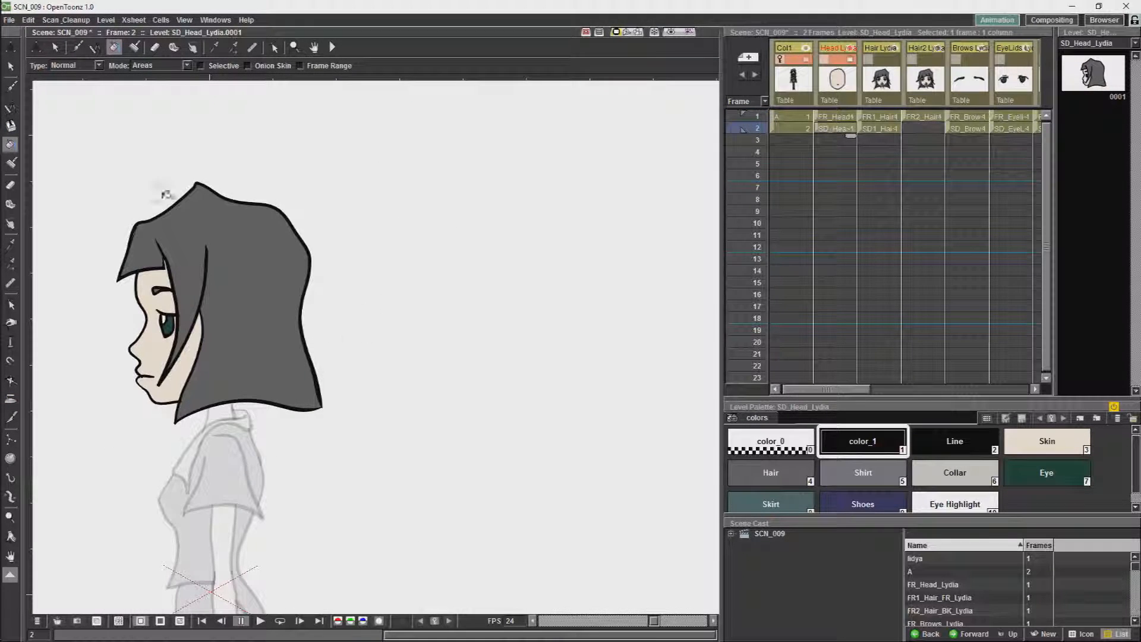
{"action": "left_click", "coordinate": [11, 66]}
{"action": "left_click", "coordinate": [315, 410]}
{"action": "key", "text": "Delete"}
{"action": "left_click", "coordinate": [136, 237]}
{"action": "key", "text": "Delete"}
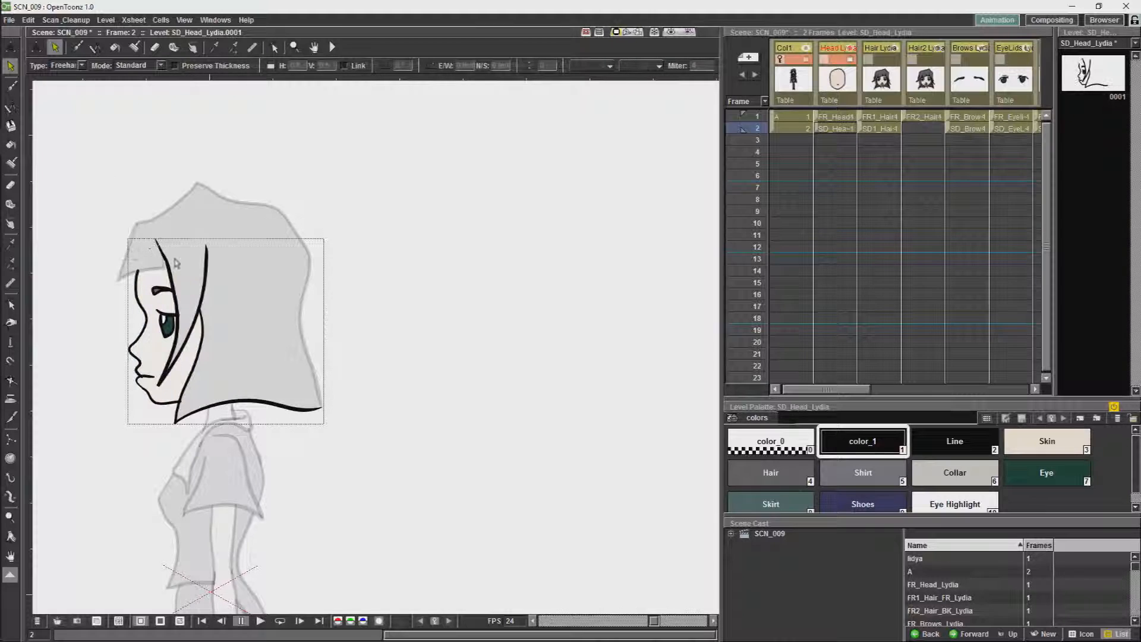
{"action": "left_click", "coordinate": [171, 268]}
{"action": "key", "text": "Delete"}
{"action": "key", "text": "Delete"}
{"action": "mouse_move", "coordinate": [170, 218]}
{"action": "left_mouse_down"}
{"action": "mouse_move", "coordinate": [181, 285]}
{"action": "mouse_move", "coordinate": [321, 441]}
{"action": "mouse_move", "coordinate": [342, 398]}
{"action": "left_mouse_up"}
{"action": "key", "text": "Delete"}
{"action": "mouse_move", "coordinate": [222, 256]}
{"action": "left_mouse_down"}
{"action": "mouse_move", "coordinate": [153, 285]}
{"action": "mouse_move", "coordinate": [190, 351]}
{"action": "mouse_move", "coordinate": [246, 334]}
{"action": "left_mouse_up"}
{"action": "key", "text": "Delete"}
Step: Brush the side-view skull outline from the forehead around the back of the head to the jaw
{"action": "key", "text": "b"}
{"action": "mouse_move", "coordinate": [138, 269]}
{"action": "left_mouse_down"}
{"action": "mouse_move", "coordinate": [151, 229]}
{"action": "mouse_move", "coordinate": [193, 202]}
{"action": "mouse_move", "coordinate": [238, 203]}
{"action": "mouse_move", "coordinate": [274, 227]}
{"action": "mouse_move", "coordinate": [287, 274]}
{"action": "mouse_move", "coordinate": [237, 352]}
{"action": "left_mouse_up"}
{"action": "key", "text": "ctrl+z"}
{"action": "key", "text": "s"}
Step: Reshape the jaw end and the crown of the side-view skull with the Control Point Editor so the curves meet smoothly
{"action": "left_click", "coordinate": [11, 303]}
{"action": "left_click", "coordinate": [205, 388]}
{"action": "left_click", "coordinate": [210, 386]}
{"action": "left_click", "coordinate": [245, 344]}
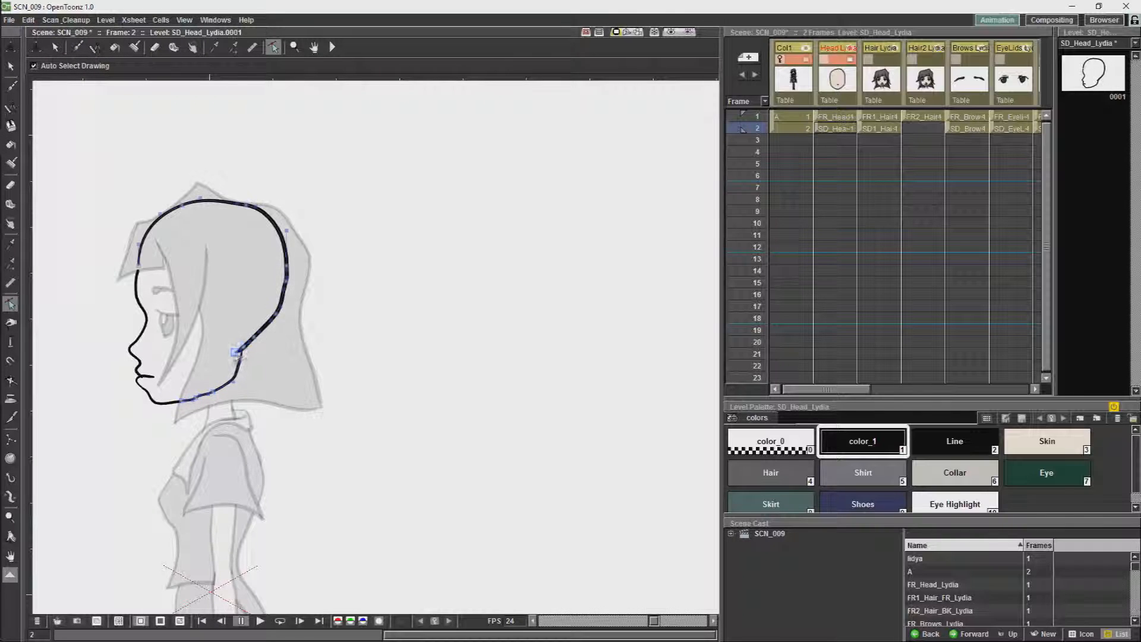
{"action": "mouse_move", "coordinate": [246, 205]}
{"action": "left_mouse_down"}
{"action": "mouse_move", "coordinate": [249, 218]}
{"action": "mouse_move", "coordinate": [238, 210]}
{"action": "mouse_move", "coordinate": [284, 242]}
{"action": "left_mouse_up"}
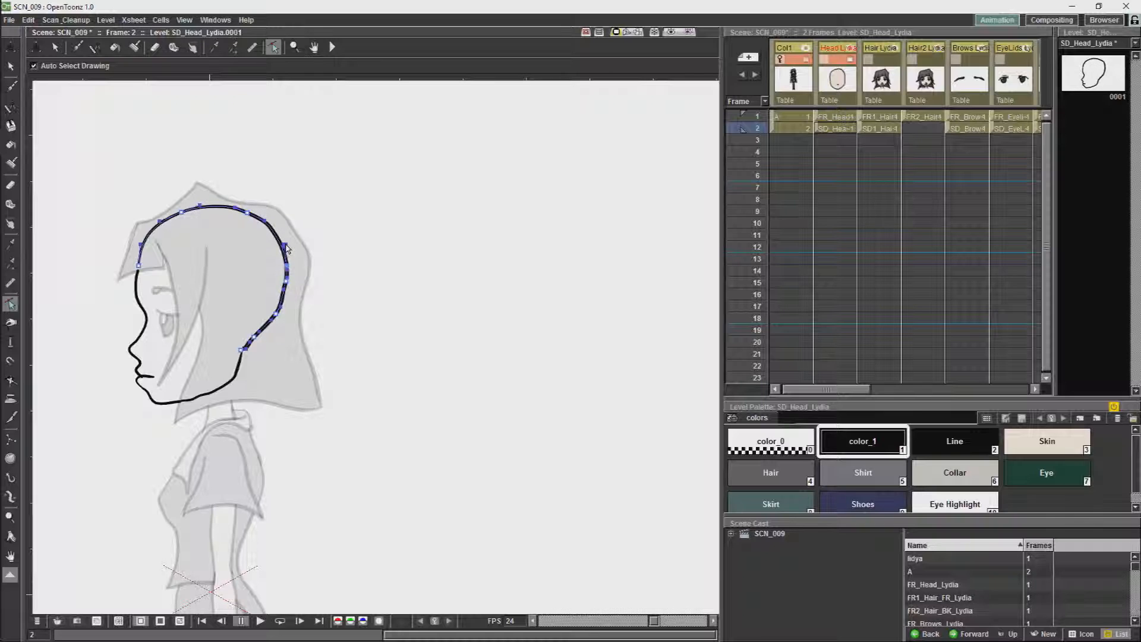
Step: Join the outline ends at the side-view forehead with the Tape tool and fill the head with Skin
{"action": "left_click", "coordinate": [11, 205]}
{"action": "left_click_drag", "start_coordinate": [138, 264], "coordinate": [139, 271]}
{"action": "left_click", "coordinate": [1046, 442]}
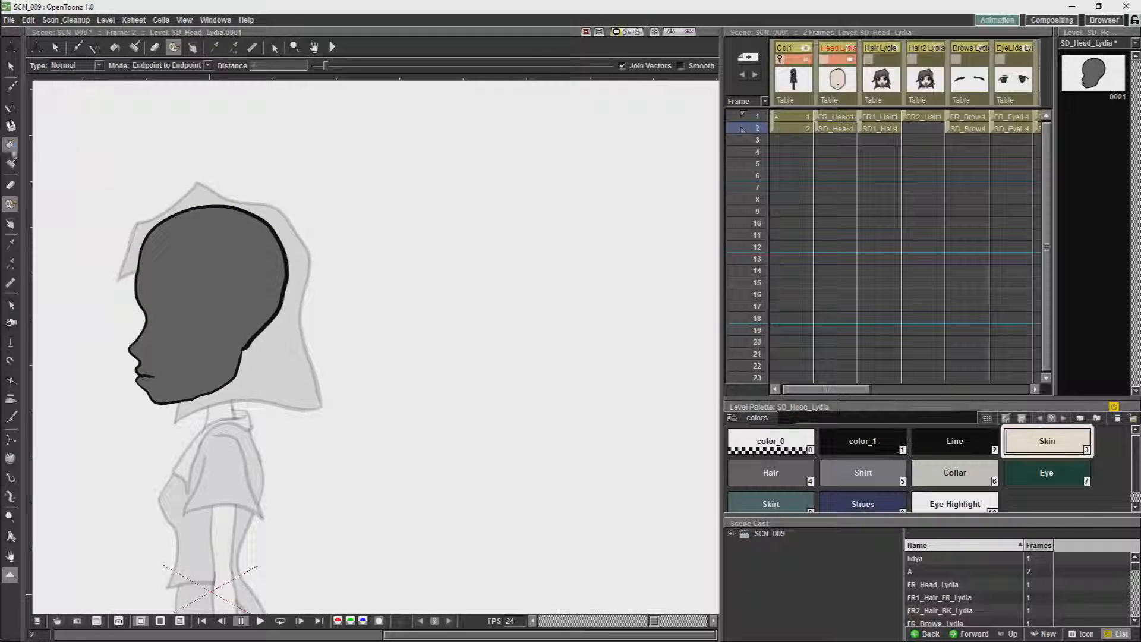
{"action": "left_click", "coordinate": [11, 145]}
{"action": "left_click", "coordinate": [205, 256]}
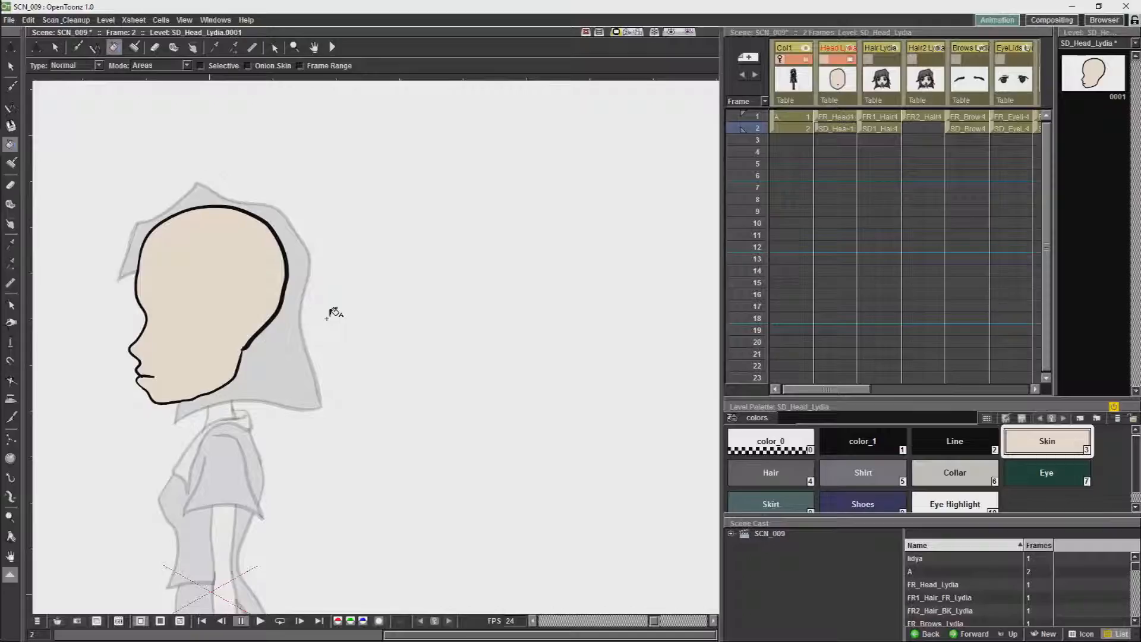
Step: Smooth the side-view jaw line with the Iron tool and erase the lips and mouth line from the profile
{"action": "key", "text": "space"}
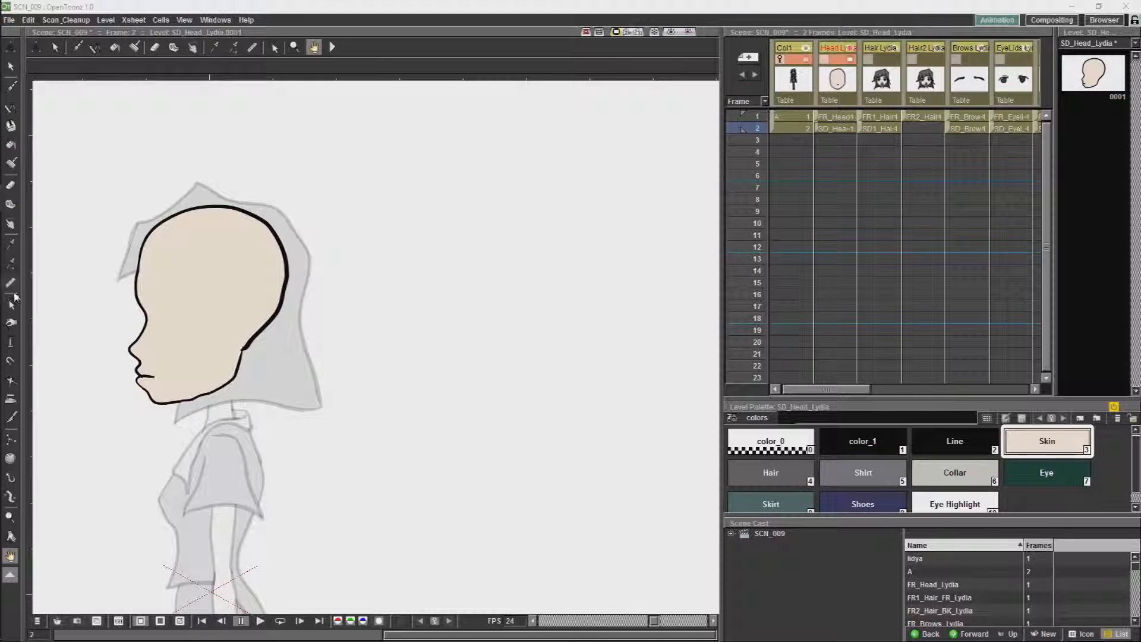
{"action": "left_click", "coordinate": [11, 400]}
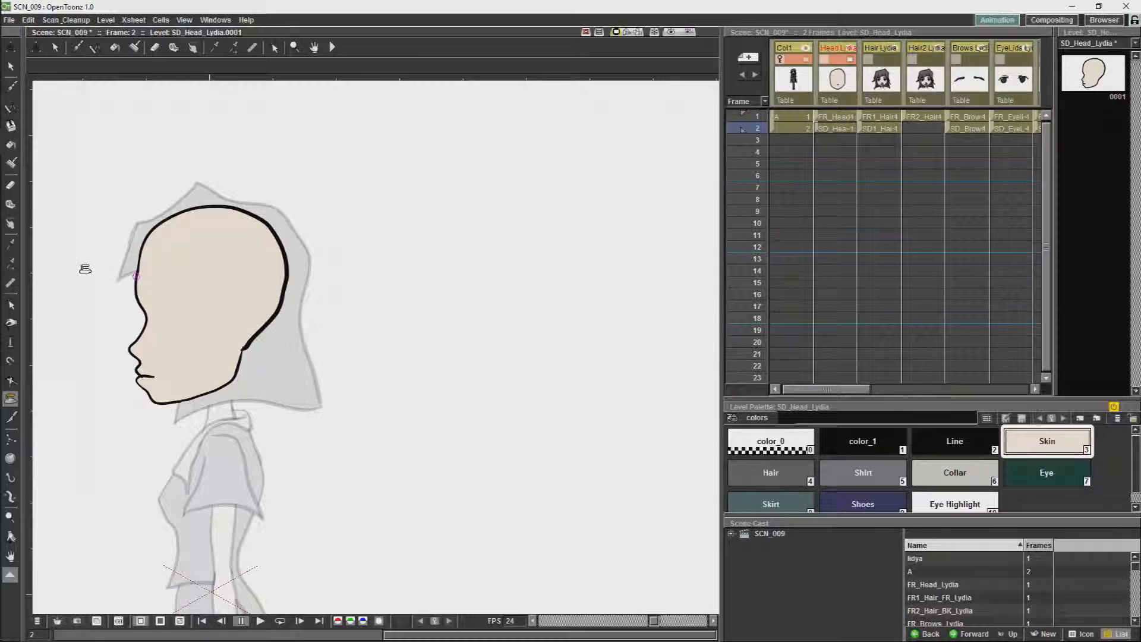
{"action": "left_click", "coordinate": [10, 185]}
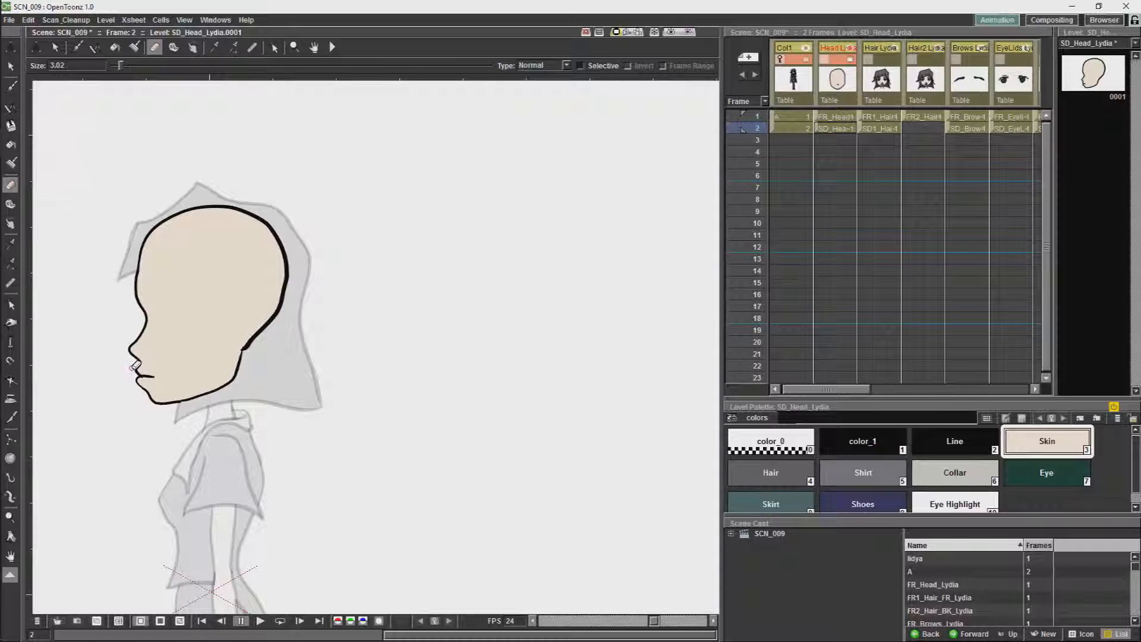
{"action": "left_click", "coordinate": [139, 365]}
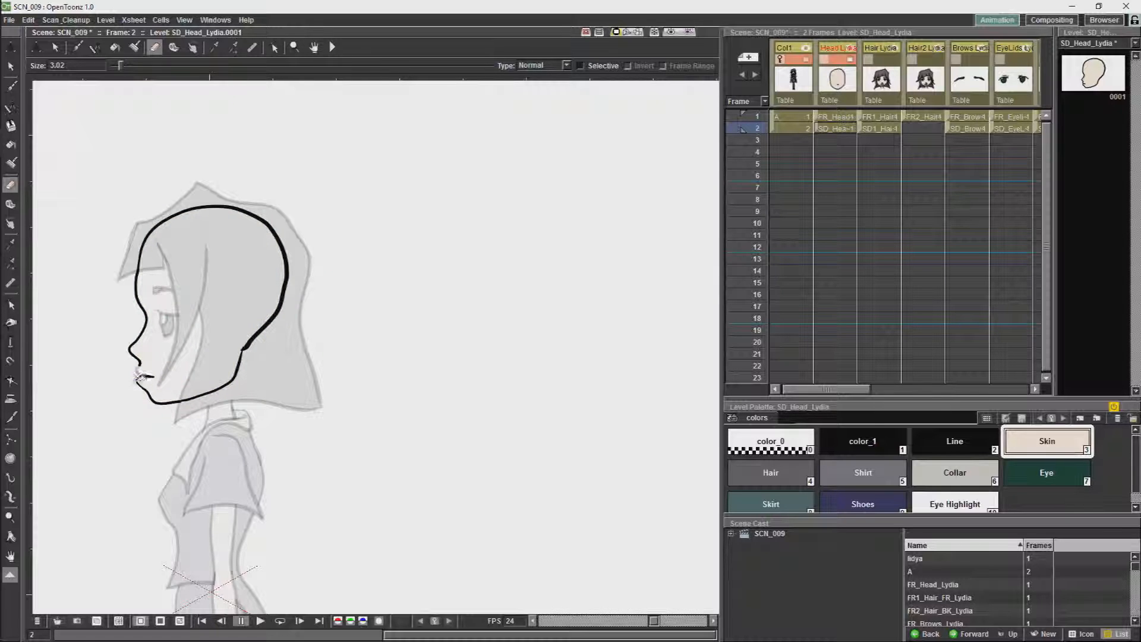
{"action": "mouse_move", "coordinate": [145, 383]}
{"action": "left_mouse_down"}
{"action": "mouse_move", "coordinate": [140, 374]}
{"action": "mouse_move", "coordinate": [155, 375]}
{"action": "left_mouse_up"}
{"action": "mouse_move", "coordinate": [144, 363]}
{"action": "left_mouse_down"}
{"action": "mouse_move", "coordinate": [143, 374]}
{"action": "mouse_move", "coordinate": [157, 360]}
{"action": "left_mouse_up"}
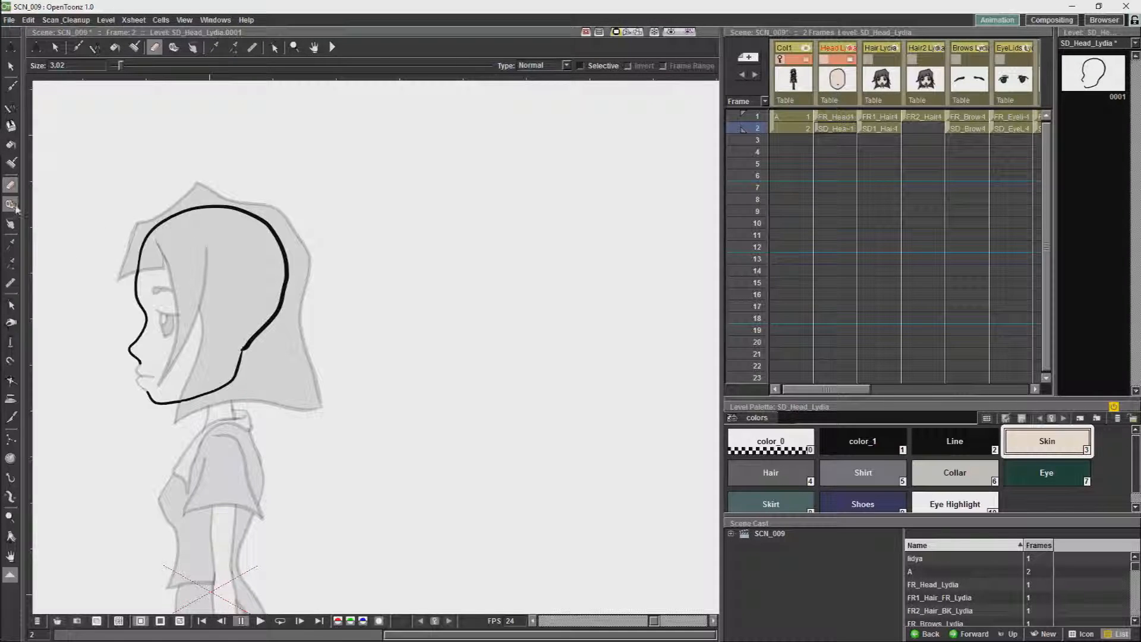
Step: Close the mouth gap in the profile with a Skin-coloured brush stroke and fill the side-view head with Skin
{"action": "left_click", "coordinate": [11, 88]}
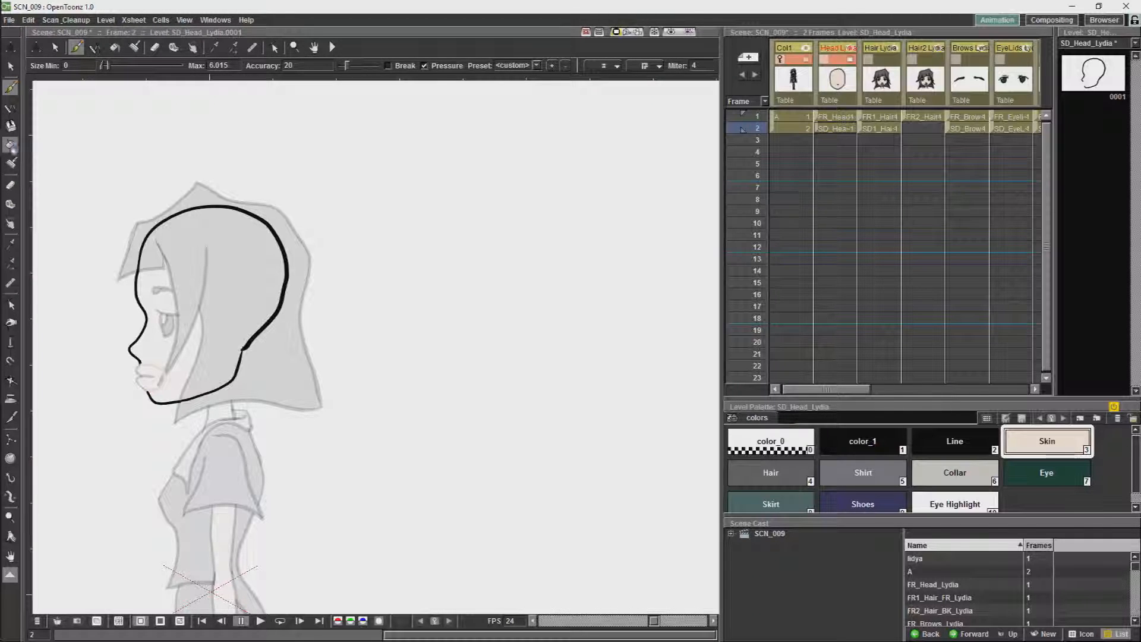
{"action": "left_click", "coordinate": [11, 146]}
{"action": "left_click", "coordinate": [185, 316]}
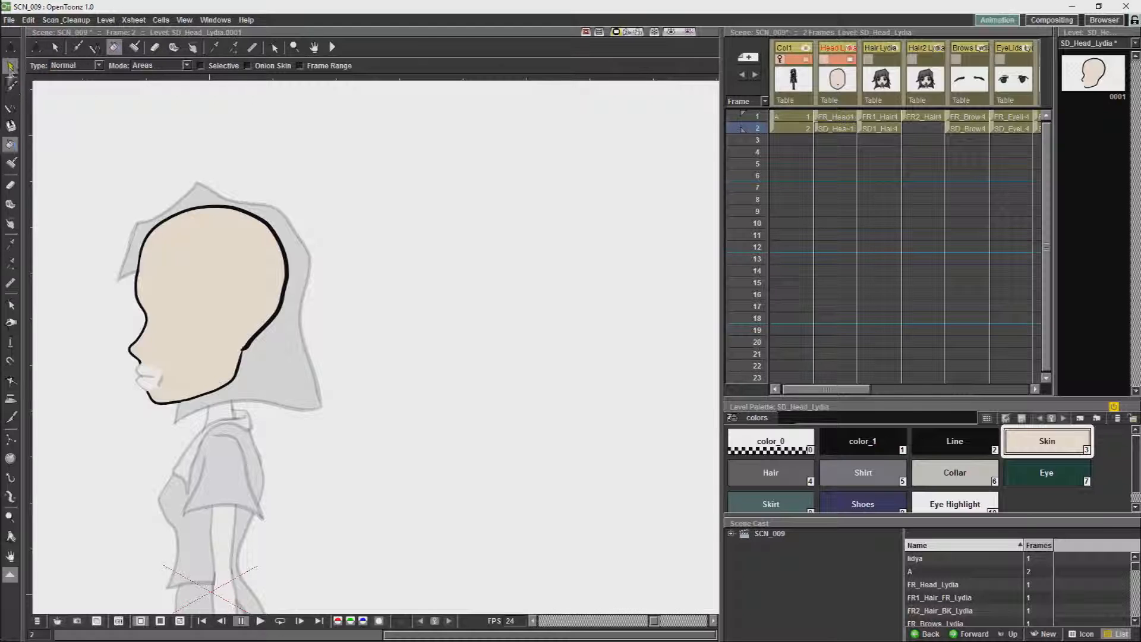
Step: Select the Skin-coloured stroke closing the mouth gap and send it to the back of the drawing
{"action": "left_click", "coordinate": [10, 304]}
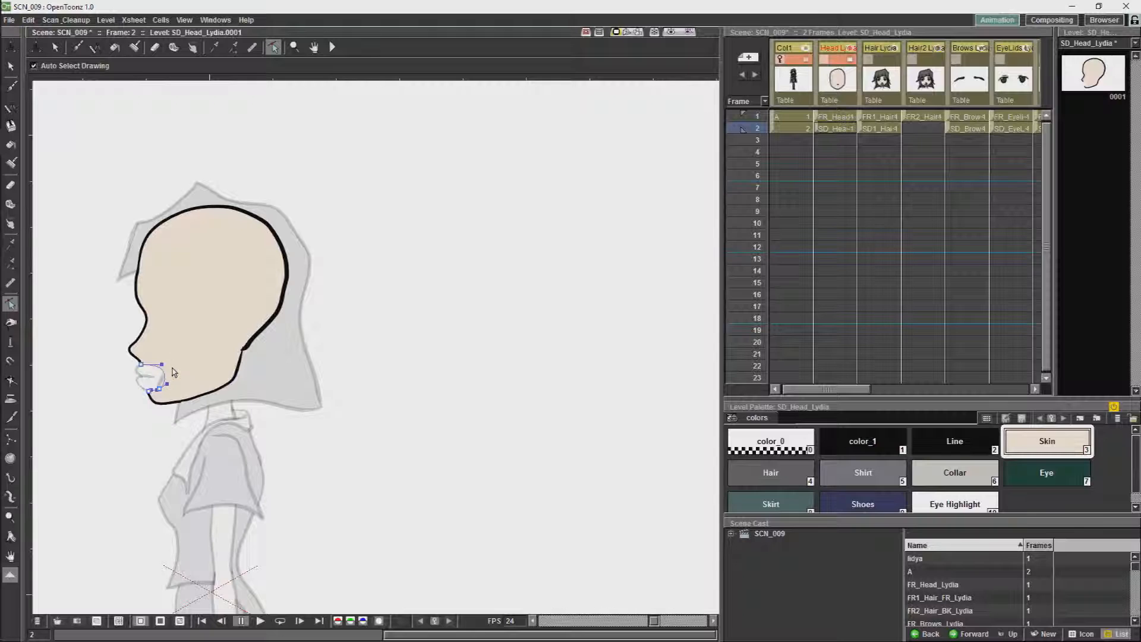
{"action": "right_click", "coordinate": [376, 348]}
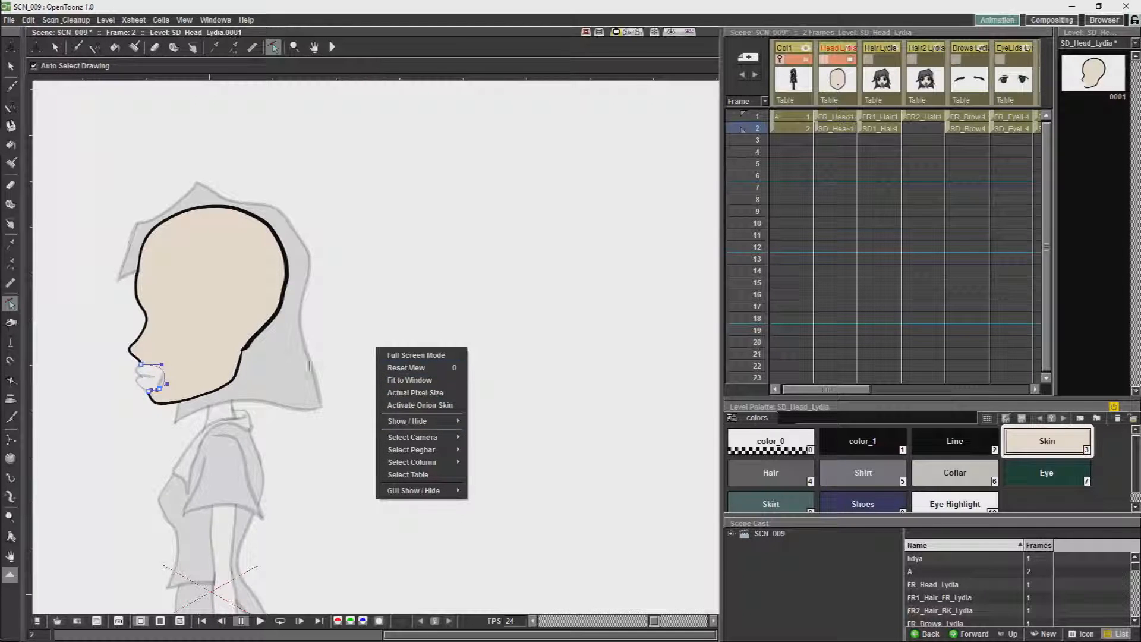
{"action": "left_click", "coordinate": [167, 380]}
{"action": "right_click", "coordinate": [165, 375]}
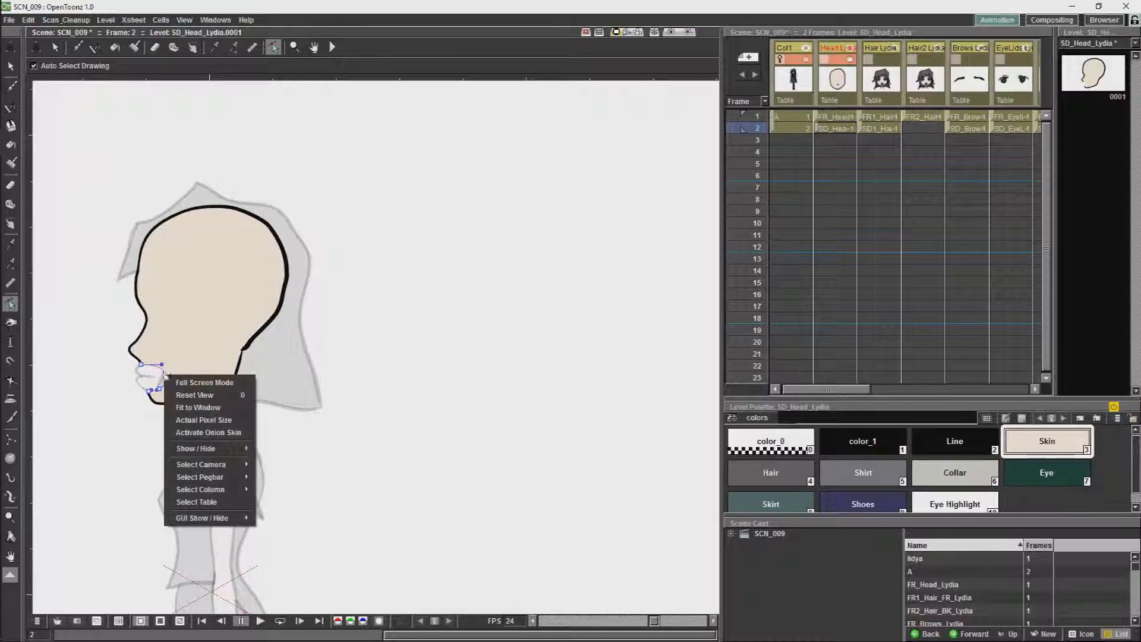
{"action": "left_click", "coordinate": [11, 67]}
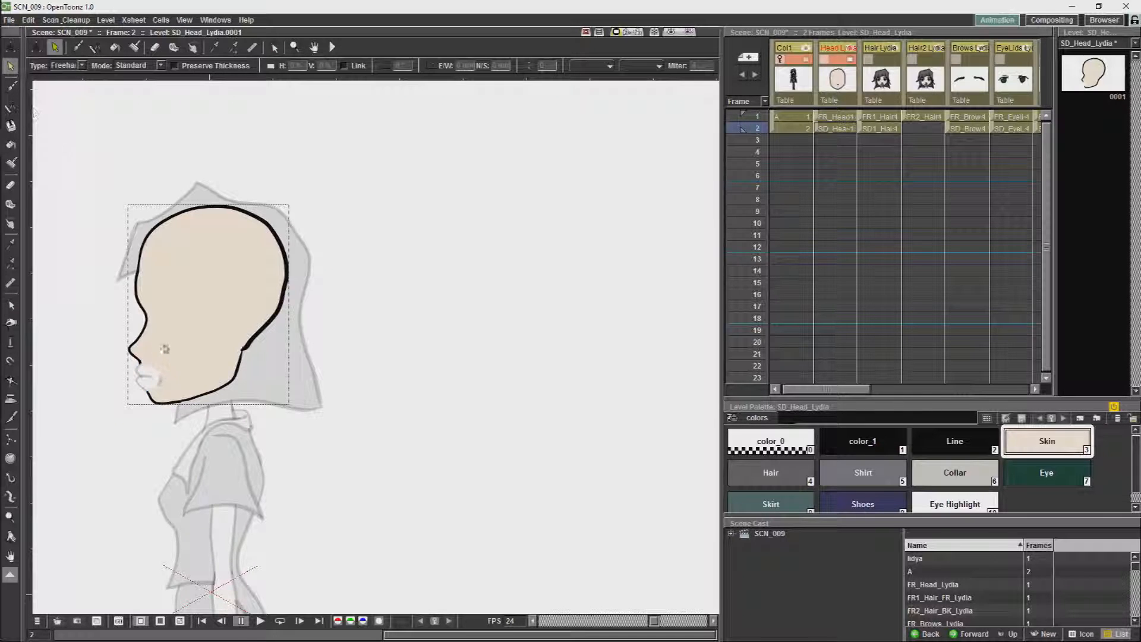
{"action": "left_click", "coordinate": [162, 372]}
{"action": "right_click", "coordinate": [161, 373]}
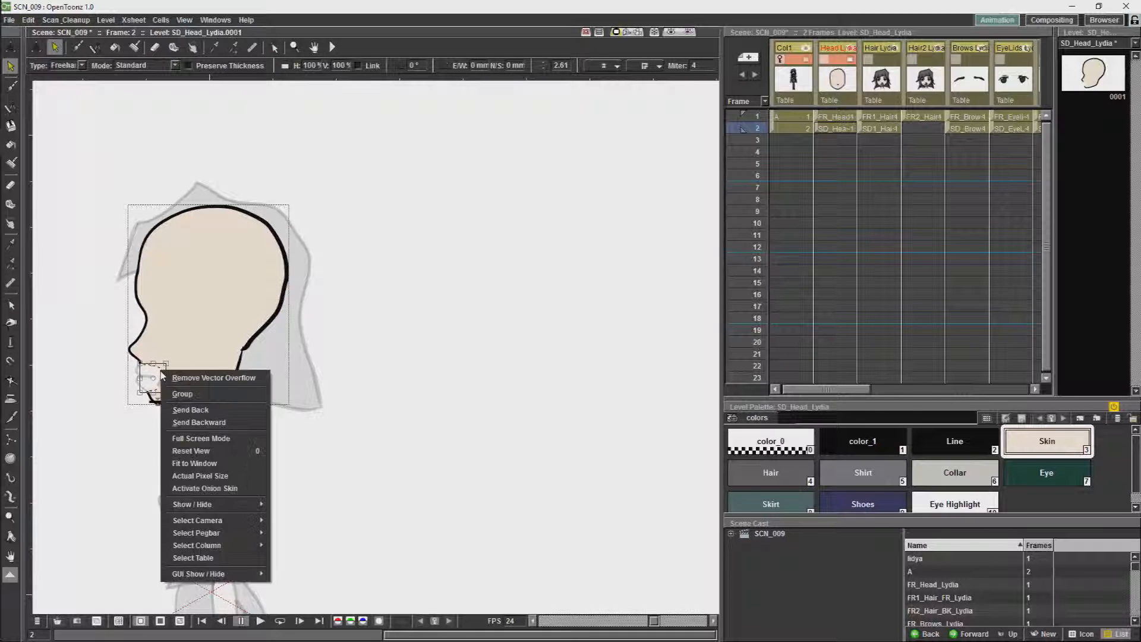
{"action": "left_click", "coordinate": [192, 409]}
{"action": "left_click", "coordinate": [119, 386]}
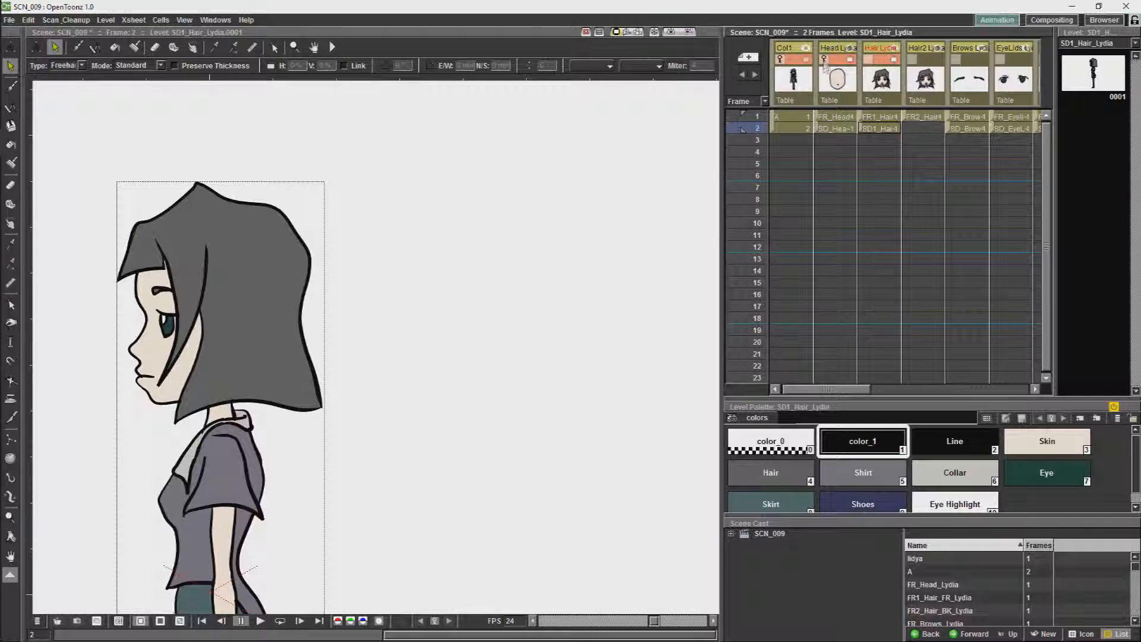
Step: Hide the head column and compare the front and side drawings in the two hair columns
{"action": "left_click", "coordinate": [851, 64]}
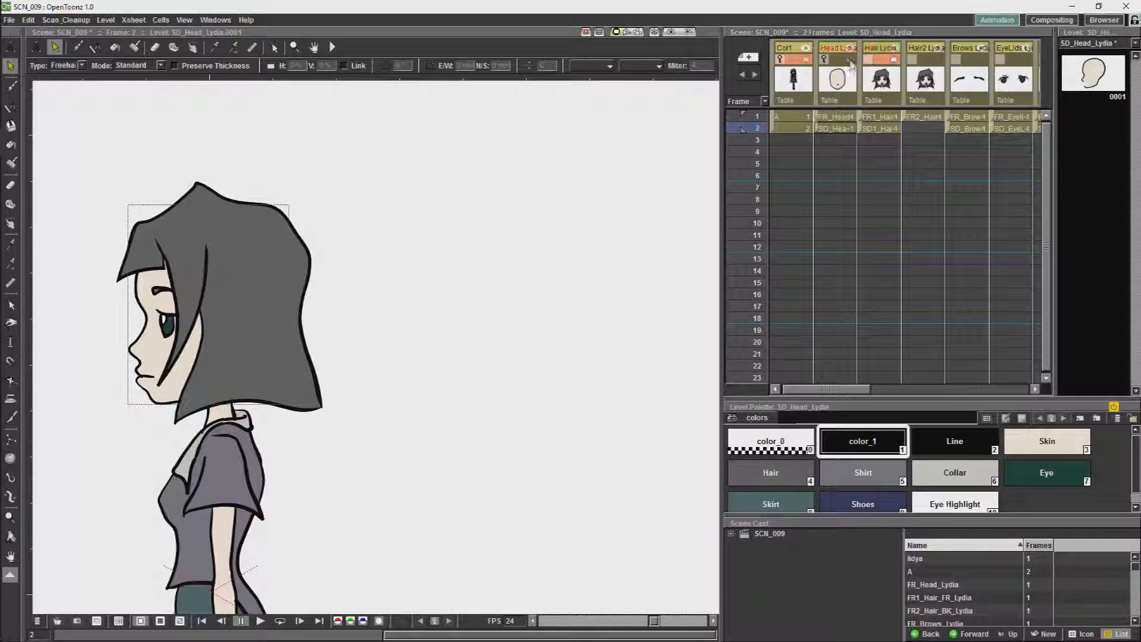
{"action": "left_click", "coordinate": [874, 116]}
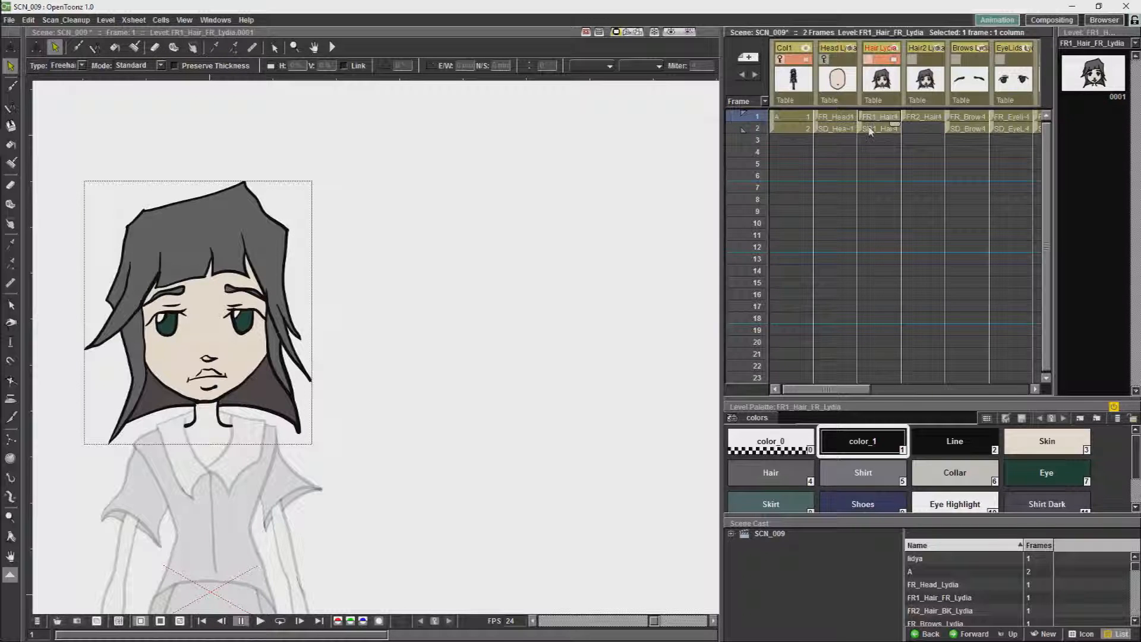
{"action": "left_click", "coordinate": [873, 130]}
{"action": "left_click", "coordinate": [878, 118]}
{"action": "left_click", "coordinate": [916, 118]}
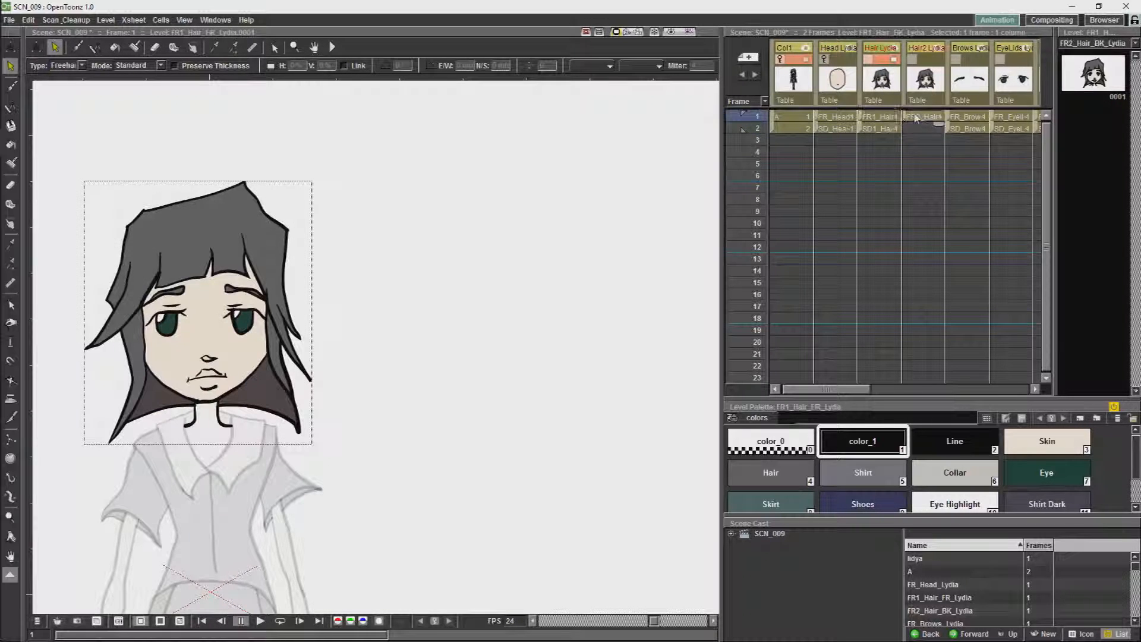
{"action": "left_click", "coordinate": [880, 119]}
{"action": "left_click", "coordinate": [880, 119]}
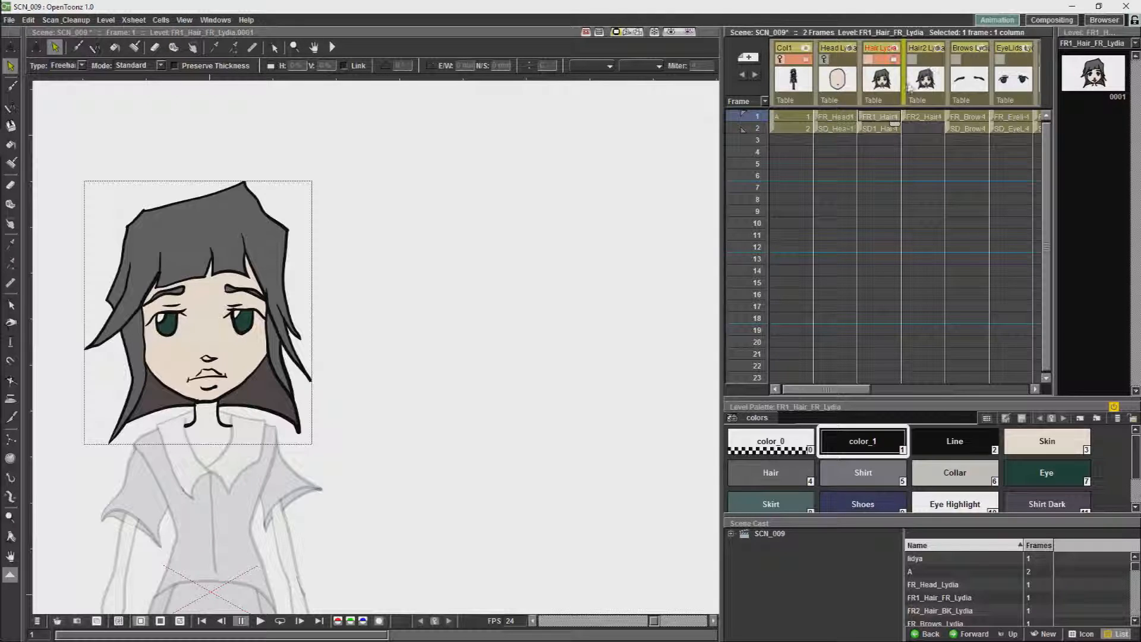
{"action": "left_click", "coordinate": [921, 128]}
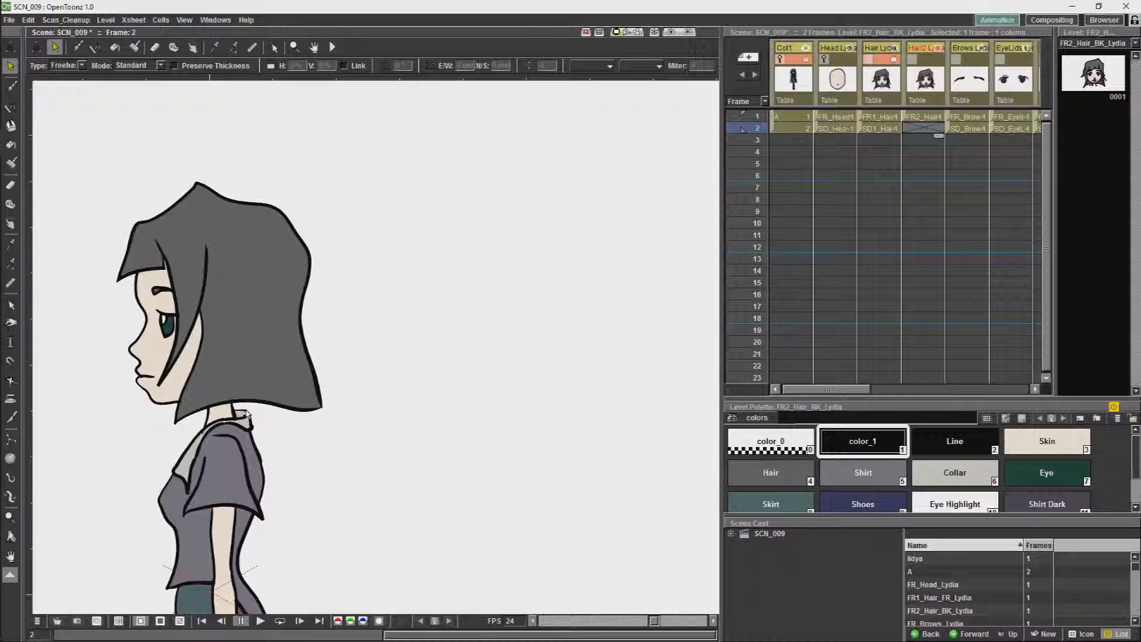
Step: Select the whole face in the front hair drawing FR1_Hair_FR_Lydia with a freehand selection and delete it
{"action": "left_click", "coordinate": [880, 116]}
{"action": "left_click_drag", "start_coordinate": [158, 358], "coordinate": [141, 306]}
{"action": "left_click_drag", "start_coordinate": [249, 277], "coordinate": [262, 361]}
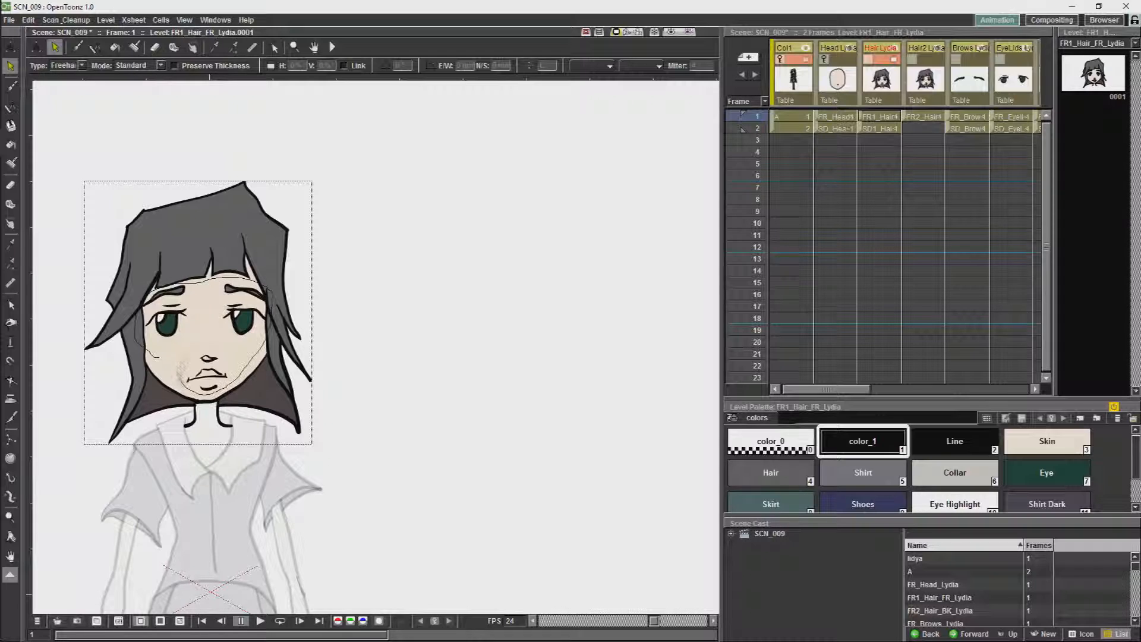
{"action": "left_click_drag", "start_coordinate": [181, 369], "coordinate": [161, 358]}
{"action": "key", "text": "Delete"}
Step: Delete the back-hair and neck strokes on both sides of the front hair drawing, keeping only the front hair
{"action": "left_click", "coordinate": [249, 382]}
{"action": "key", "text": "Delete"}
{"action": "left_click", "coordinate": [257, 409]}
{"action": "key", "text": "Delete"}
{"action": "left_click", "coordinate": [222, 423]}
{"action": "key", "text": "Delete"}
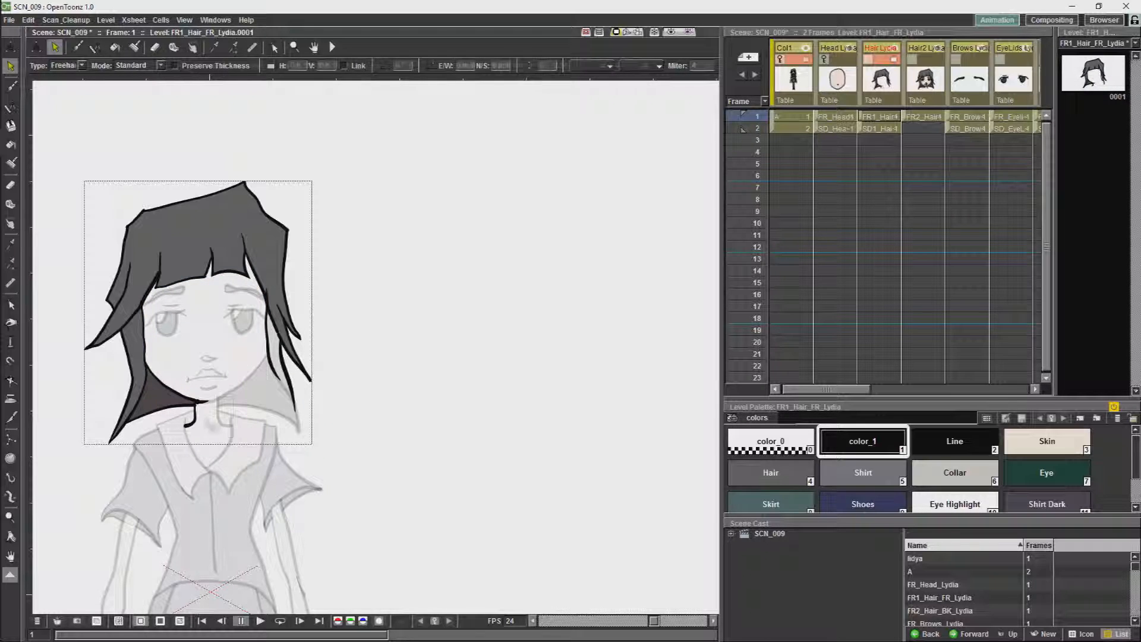
{"action": "left_click", "coordinate": [181, 396]}
{"action": "key", "text": "Delete"}
{"action": "left_click", "coordinate": [177, 407]}
{"action": "key", "text": "Delete"}
{"action": "left_click", "coordinate": [192, 422]}
{"action": "key", "text": "Delete"}
{"action": "left_click", "coordinate": [10, 88]}
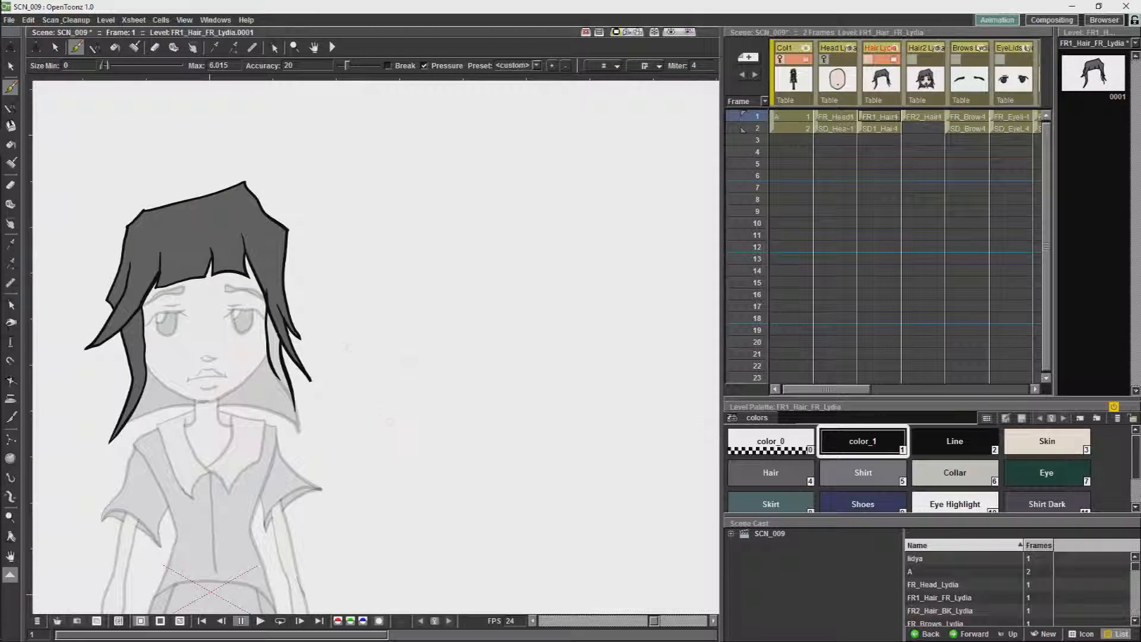
{"action": "left_click", "coordinate": [958, 432]}
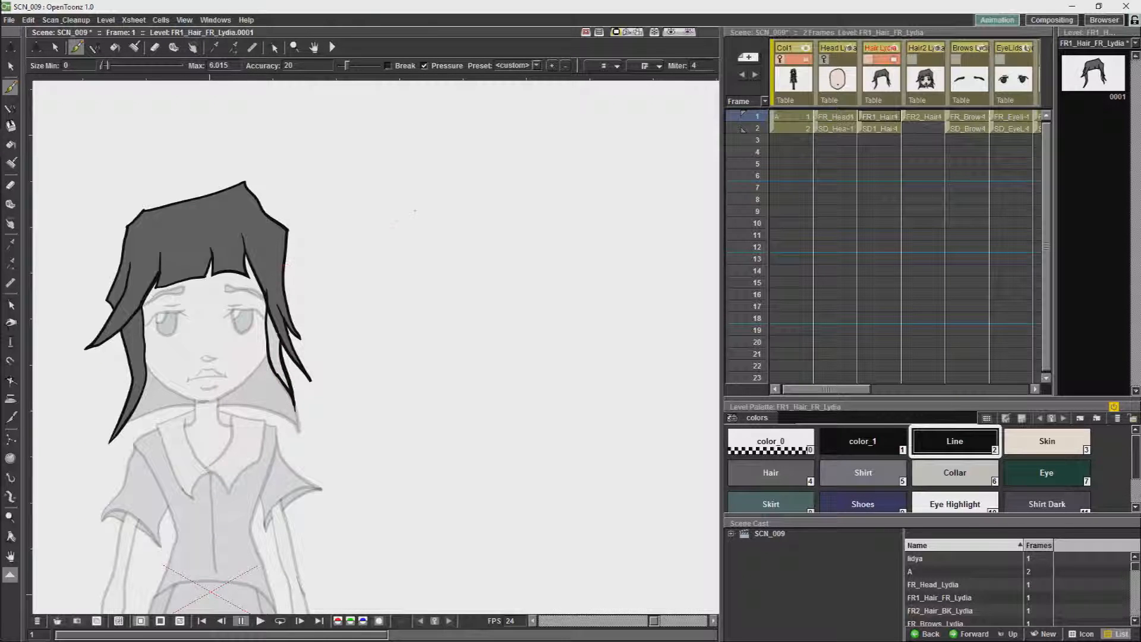
Step: Select the body below the head in the side-view hair drawing SD1_Hair_Lydia and delete it
{"action": "left_click", "coordinate": [880, 128]}
{"action": "left_click", "coordinate": [10, 66]}
{"action": "scroll", "coordinate": [34, 229], "scroll_direction": "down", "scroll_amount": 6}
{"action": "mouse_move", "coordinate": [197, 359]}
{"action": "left_mouse_down"}
{"action": "mouse_move", "coordinate": [396, 274]}
{"action": "mouse_move", "coordinate": [306, 242]}
{"action": "mouse_move", "coordinate": [497, 298]}
{"action": "left_mouse_up"}
{"action": "key", "text": "Delete"}
Step: Delete the face profile, eyebrow, eye and mouth strokes from the side-view hair drawing
{"action": "scroll", "coordinate": [455, 273], "scroll_direction": "up", "scroll_amount": 12}
{"action": "key", "text": "space"}
{"action": "left_click_drag", "start_coordinate": [136, 167], "coordinate": [621, 523]}
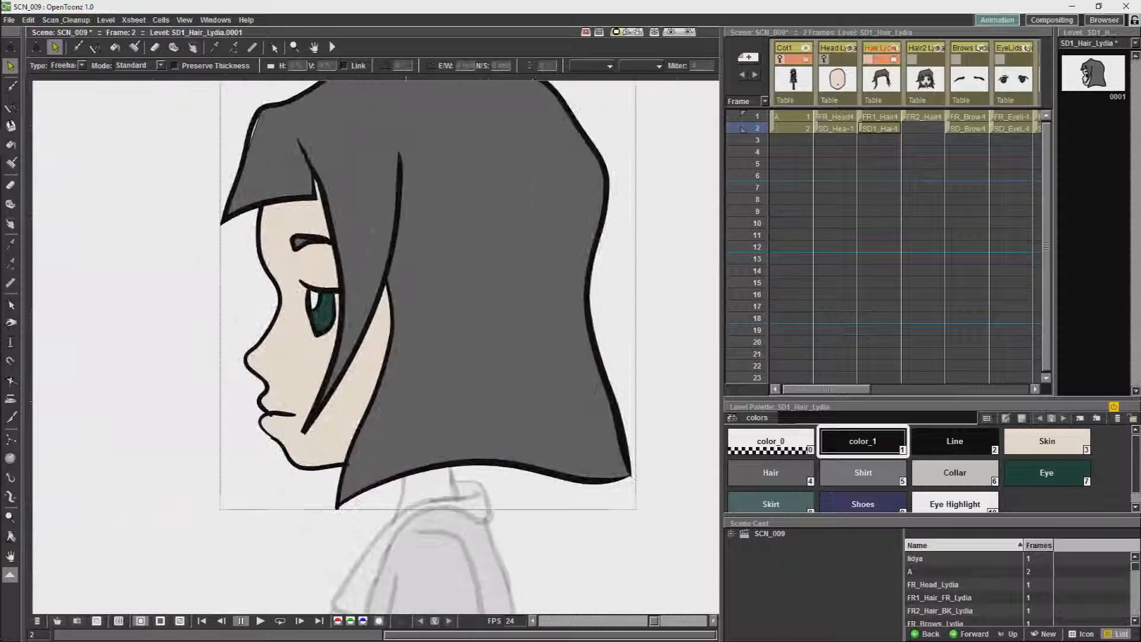
{"action": "left_click_drag", "start_coordinate": [226, 341], "coordinate": [368, 380]}
{"action": "key", "text": "Delete"}
Step: Adjust the hair outline above the side-view fringe with the Control Point Editor to clean up the gap there
{"action": "left_click", "coordinate": [242, 160]}
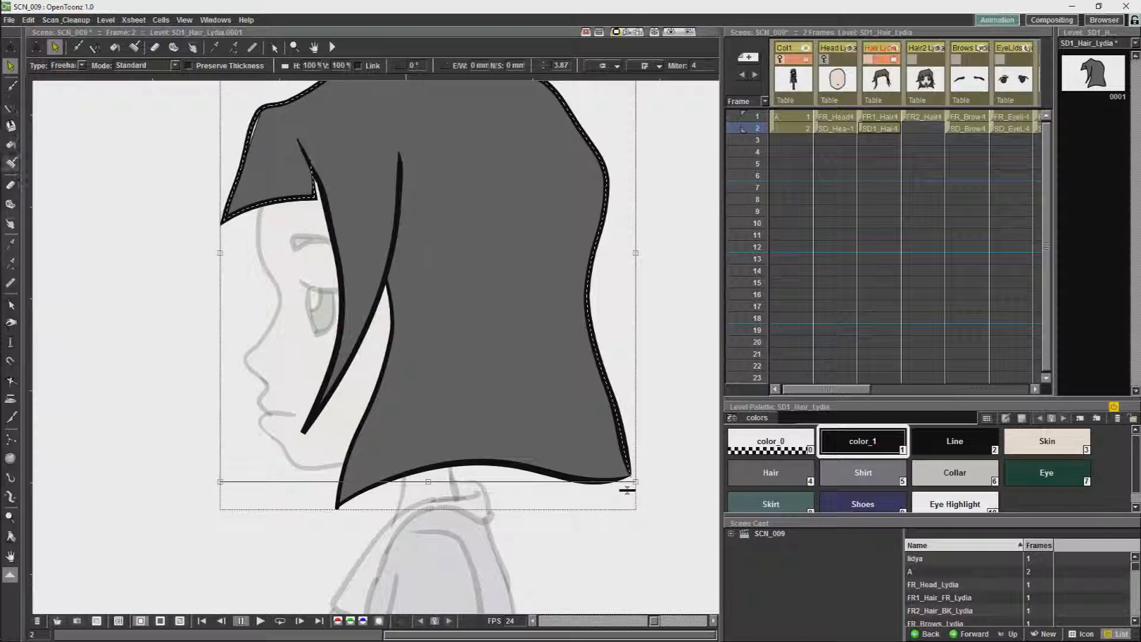
{"action": "left_click", "coordinate": [11, 305]}
{"action": "left_click", "coordinate": [254, 122]}
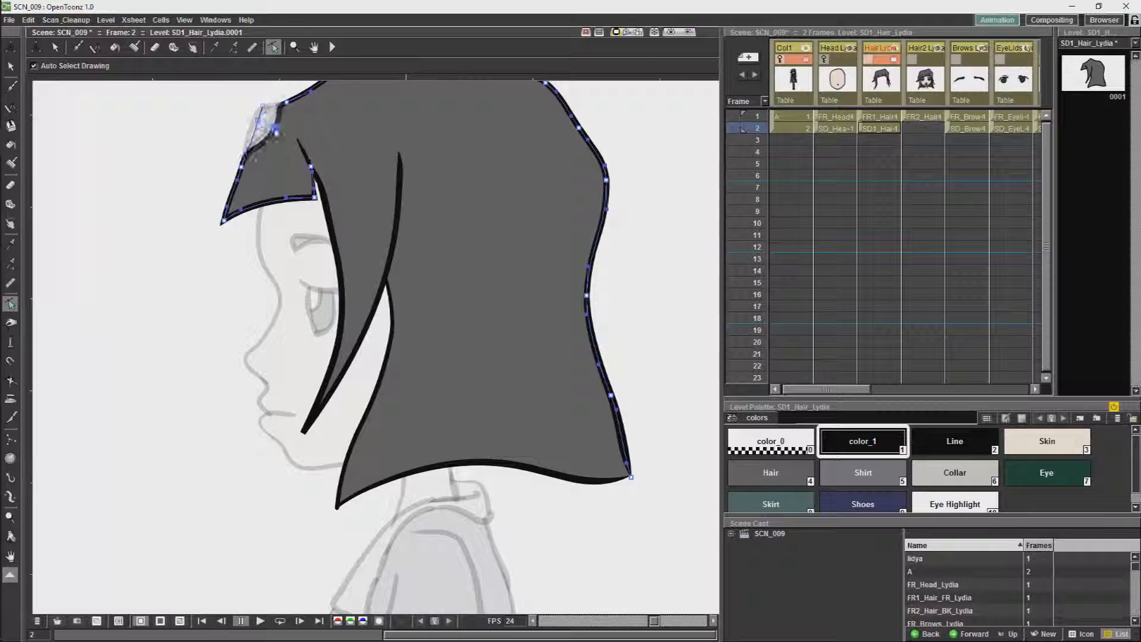
{"action": "left_click_drag", "start_coordinate": [254, 122], "coordinate": [257, 114]}
{"action": "left_click", "coordinate": [229, 242]}
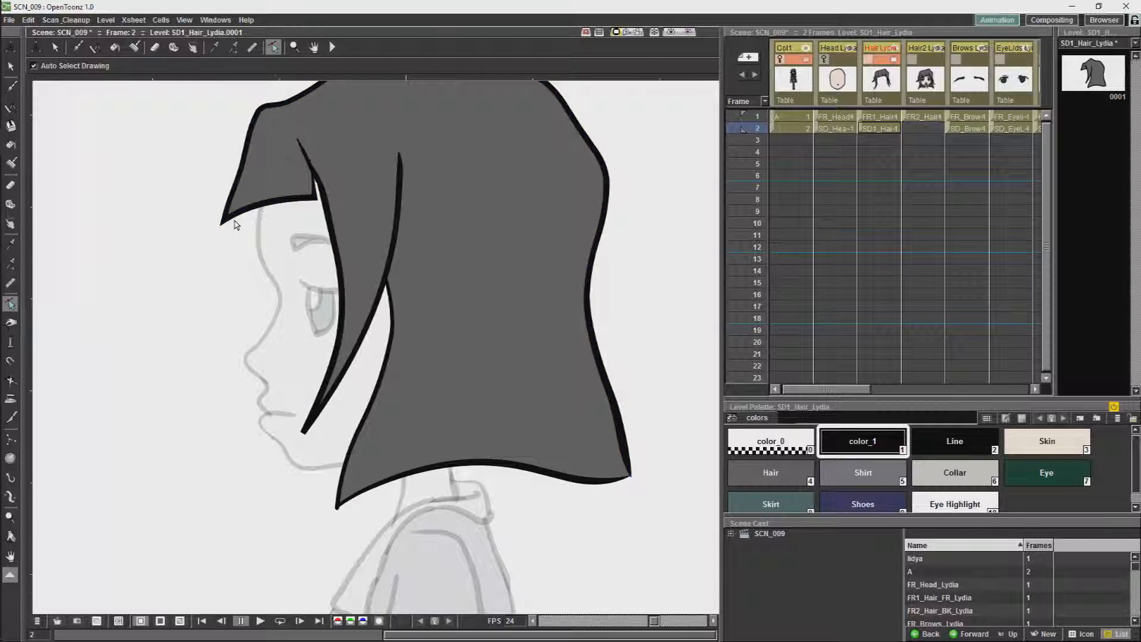
Step: Delete the neck strokes from the front-view back-hair drawing FR2_Hair_BK_Lydia
{"action": "scroll", "coordinate": [235, 225], "scroll_direction": "down", "scroll_amount": 12}
{"action": "left_click", "coordinate": [922, 128]}
{"action": "left_click", "coordinate": [918, 117]}
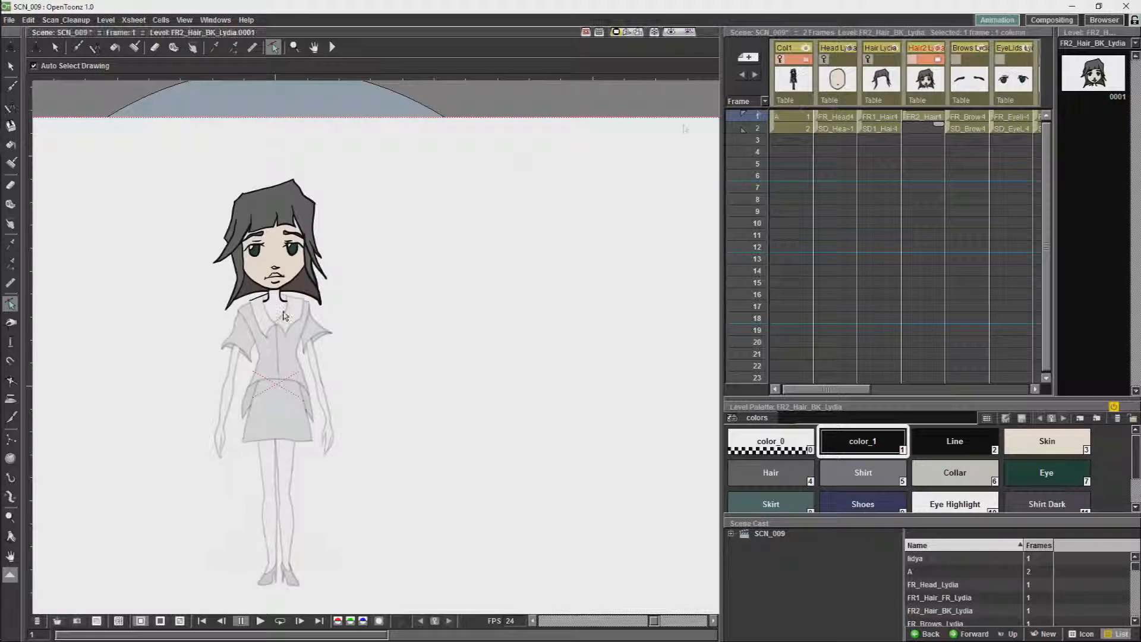
{"action": "scroll", "coordinate": [284, 312], "scroll_direction": "up", "scroll_amount": 12}
{"action": "key", "text": "space"}
{"action": "left_click_drag", "start_coordinate": [321, 280], "coordinate": [447, 475]}
{"action": "left_click", "coordinate": [308, 451]}
{"action": "left_click", "coordinate": [349, 450]}
{"action": "key", "text": "s"}
{"action": "left_click", "coordinate": [349, 450]}
{"action": "key", "text": "Delete"}
{"action": "left_click", "coordinate": [396, 450]}
{"action": "key", "text": "Delete"}
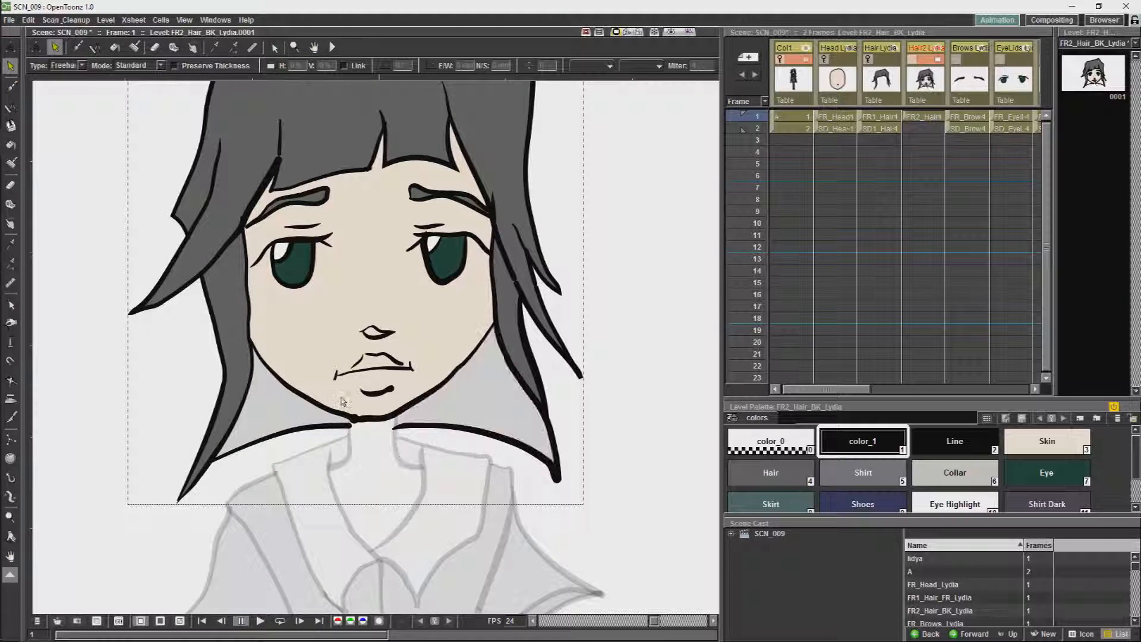
Step: Delete the facial features, face outline and front hair from the back-hair drawing, keeping only the lower back-hair strokes
{"action": "scroll", "coordinate": [341, 402], "scroll_direction": "down", "scroll_amount": 6}
{"action": "left_click_drag", "start_coordinate": [312, 398], "coordinate": [391, 380]}
{"action": "key", "text": "Delete"}
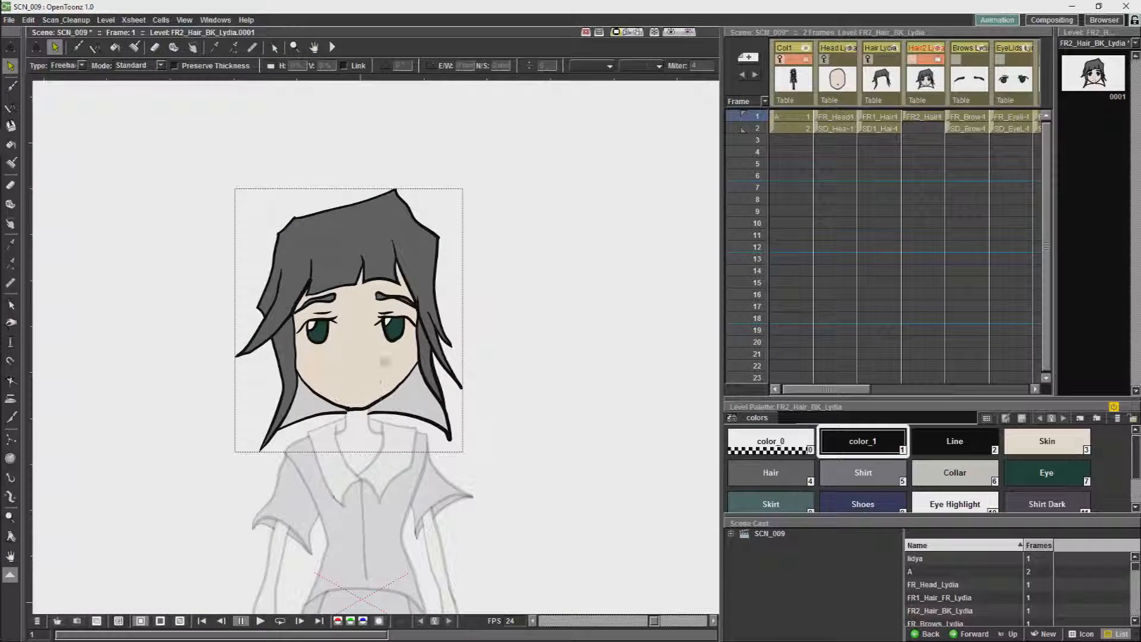
{"action": "left_click", "coordinate": [419, 358]}
{"action": "key", "text": "Delete"}
{"action": "key", "text": "Delete"}
{"action": "mouse_move", "coordinate": [291, 183]}
{"action": "left_mouse_down"}
{"action": "mouse_move", "coordinate": [376, 383]}
{"action": "mouse_move", "coordinate": [457, 394]}
{"action": "mouse_move", "coordinate": [475, 190]}
{"action": "left_mouse_up"}
{"action": "key", "text": "Delete"}
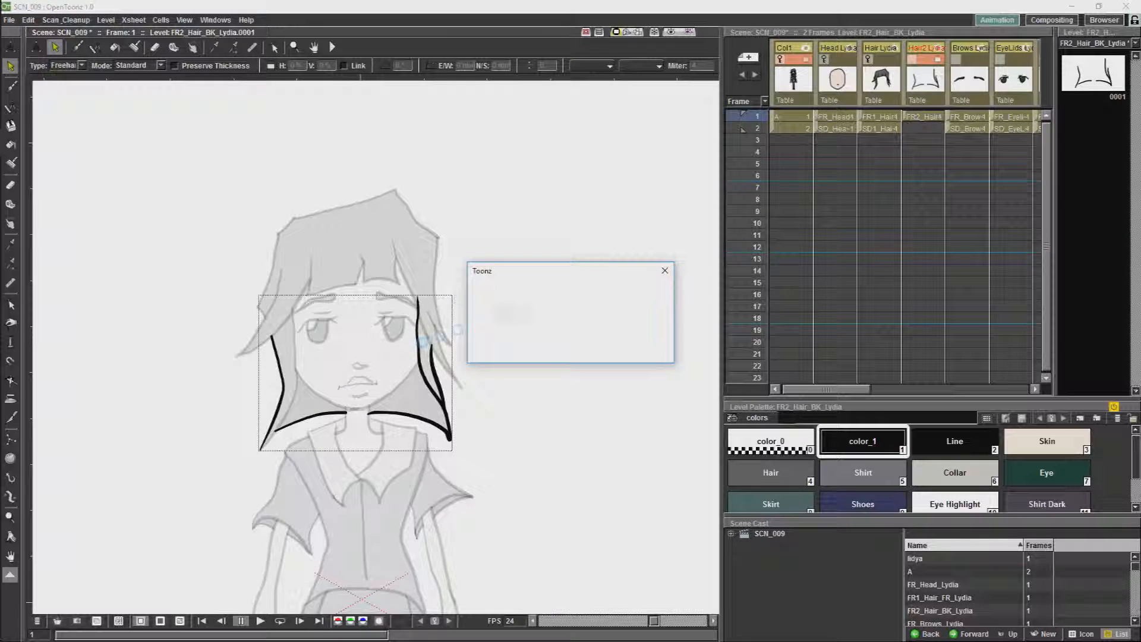
Step: Redraw the left edge of the back hair slightly further in using the Line style, and delete the old edge stroke
{"action": "key", "text": "b"}
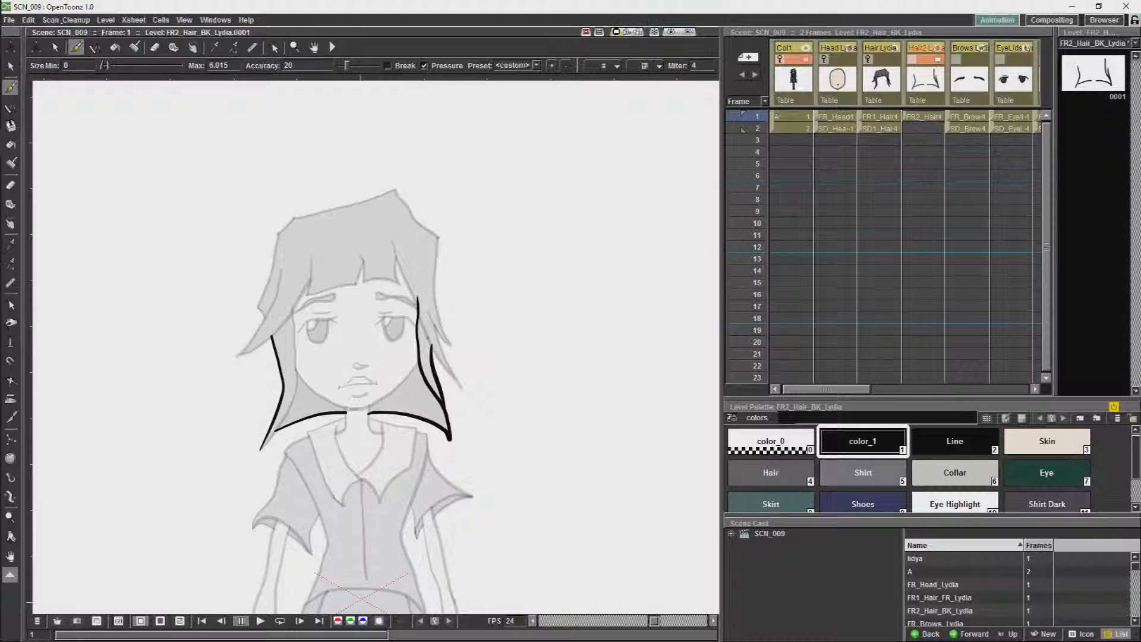
{"action": "scroll", "coordinate": [261, 423], "scroll_direction": "up", "scroll_amount": 2}
{"action": "left_click", "coordinate": [980, 435]}
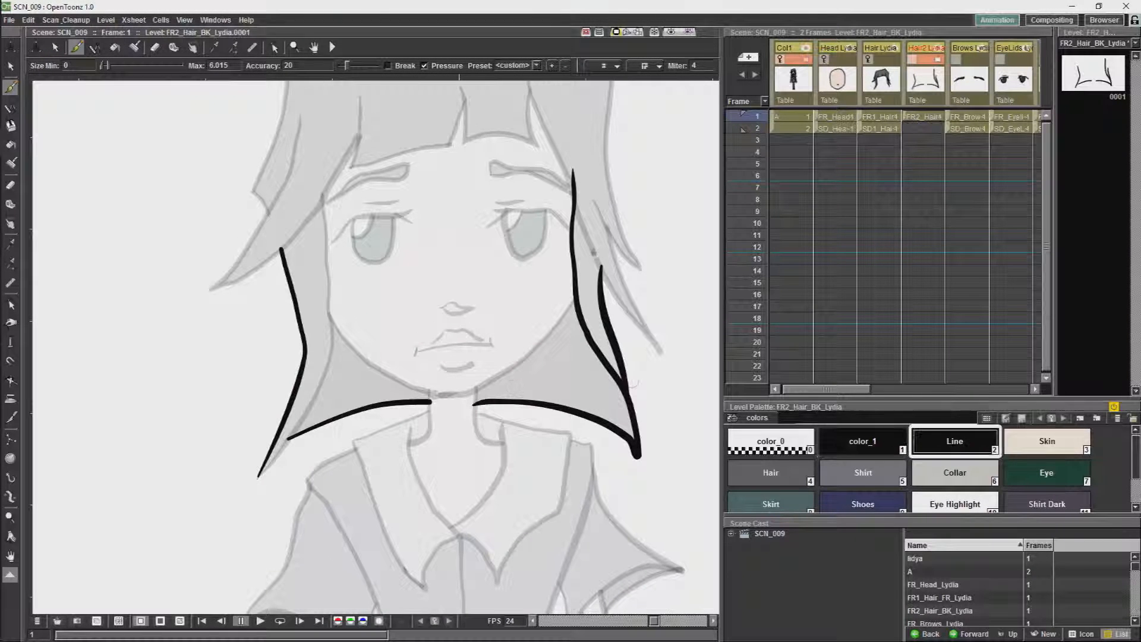
{"action": "left_click_drag", "start_coordinate": [264, 466], "coordinate": [259, 476]}
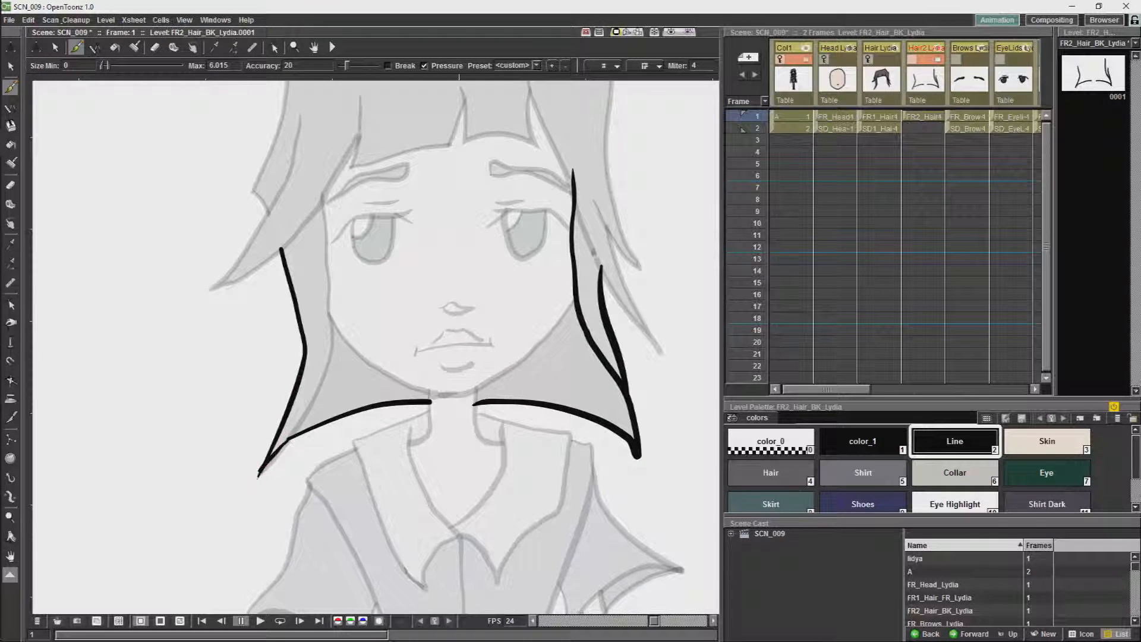
{"action": "mouse_move", "coordinate": [298, 236]}
{"action": "left_mouse_down"}
{"action": "mouse_move", "coordinate": [306, 385]}
{"action": "mouse_move", "coordinate": [281, 442]}
{"action": "left_mouse_up"}
{"action": "key", "text": "s"}
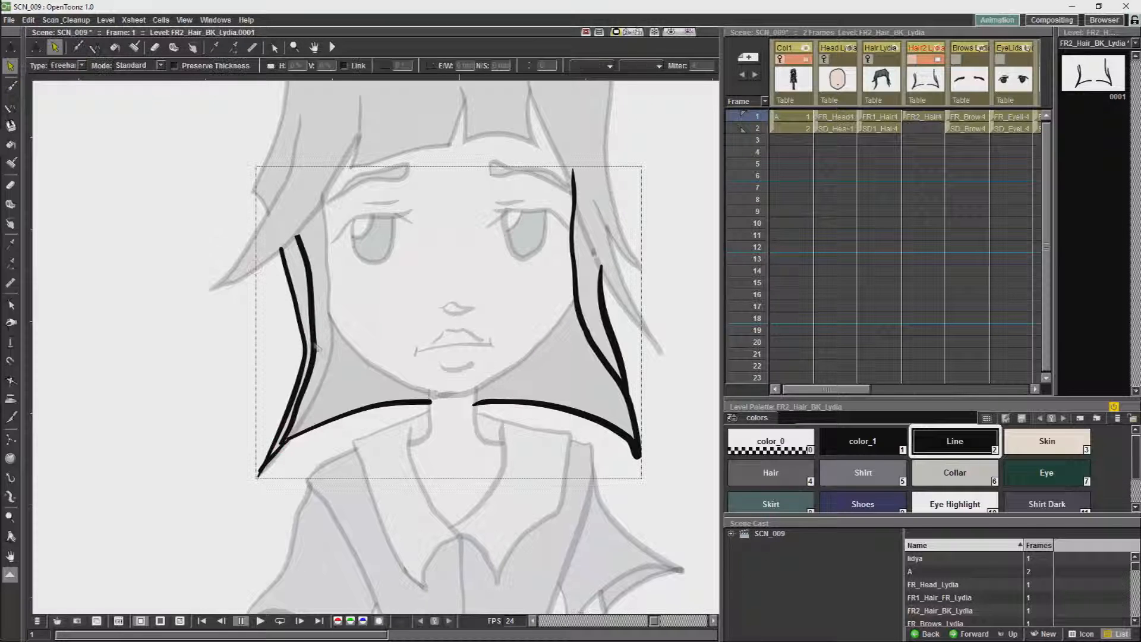
{"action": "left_click", "coordinate": [293, 291]}
{"action": "key", "text": "Delete"}
{"action": "key", "text": "a"}
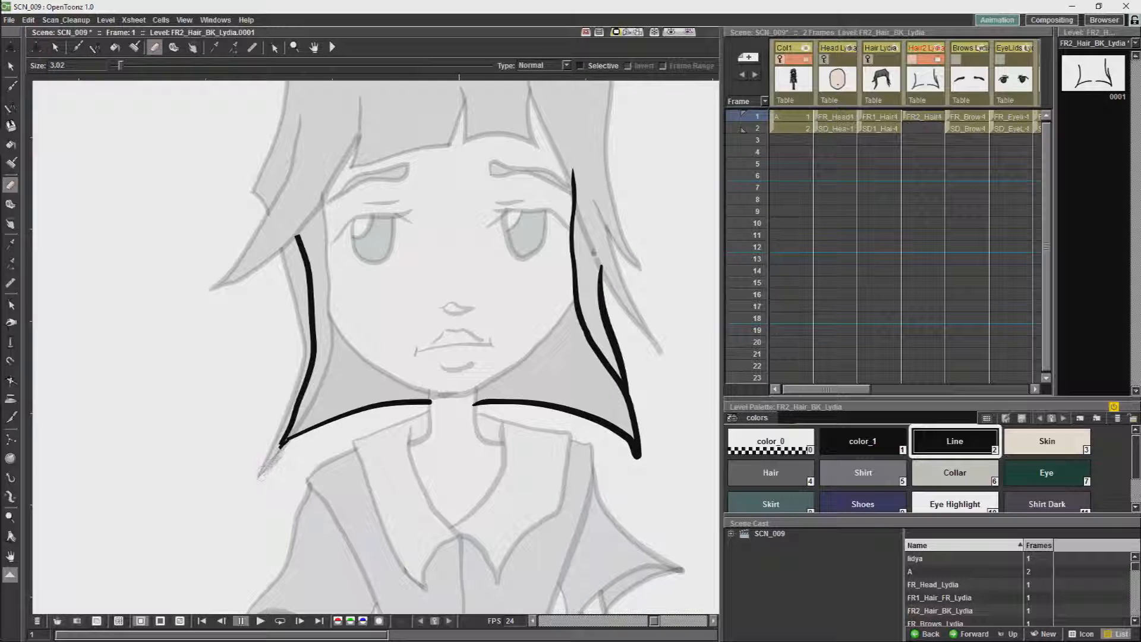
Step: Join the new left edge to the bottom hair stroke and adjust their shared corner with the Control Point Editor
{"action": "key", "text": "s"}
{"action": "key", "text": "ctrl+a"}
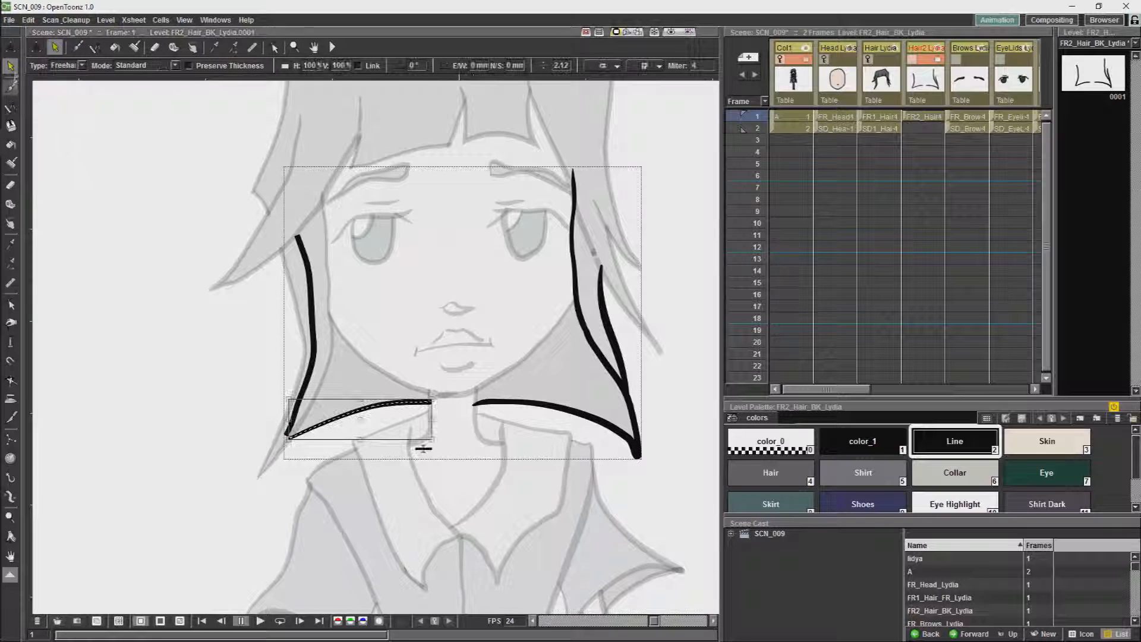
{"action": "key", "text": "t"}
{"action": "left_click", "coordinate": [10, 68]}
{"action": "left_click", "coordinate": [313, 351]}
{"action": "left_click", "coordinate": [10, 304]}
{"action": "left_click", "coordinate": [312, 363]}
{"action": "left_click_drag", "start_coordinate": [287, 437], "coordinate": [278, 446]}
Step: Delete the short extra strand stroke beside the right edge of the back hair
{"action": "left_click", "coordinate": [622, 339]}
{"action": "left_click", "coordinate": [10, 65]}
{"action": "left_click", "coordinate": [610, 324]}
{"action": "key", "text": "Delete"}
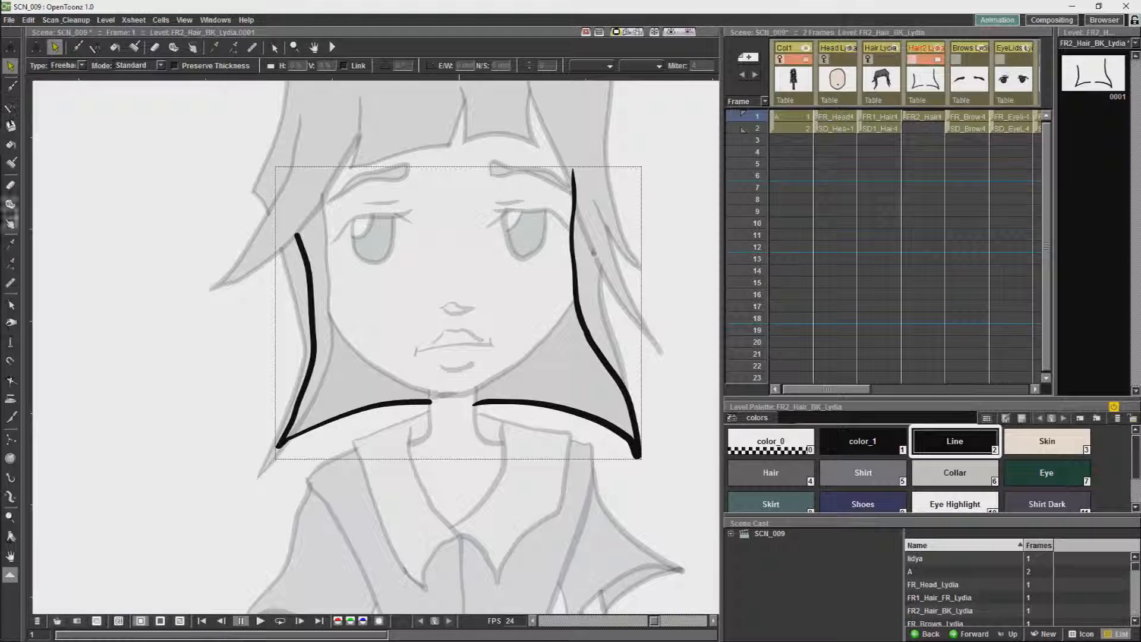
Step: Reshape the right back-hair edge with the Control Point Editor and remove its surplus upper section
{"action": "left_click", "coordinate": [10, 304]}
{"action": "left_click", "coordinate": [577, 299]}
{"action": "left_click_drag", "start_coordinate": [577, 300], "coordinate": [575, 296]}
{"action": "left_click_drag", "start_coordinate": [601, 352], "coordinate": [611, 349]}
{"action": "left_click_drag", "start_coordinate": [593, 153], "coordinate": [556, 362]}
{"action": "left_click", "coordinate": [10, 66]}
{"action": "left_click", "coordinate": [607, 346]}
{"action": "key", "text": "Delete"}
Step: Undo the distorting point edits on the right hair edge and extend its upper end smoothly to beside the eyebrow
{"action": "left_click", "coordinate": [636, 457]}
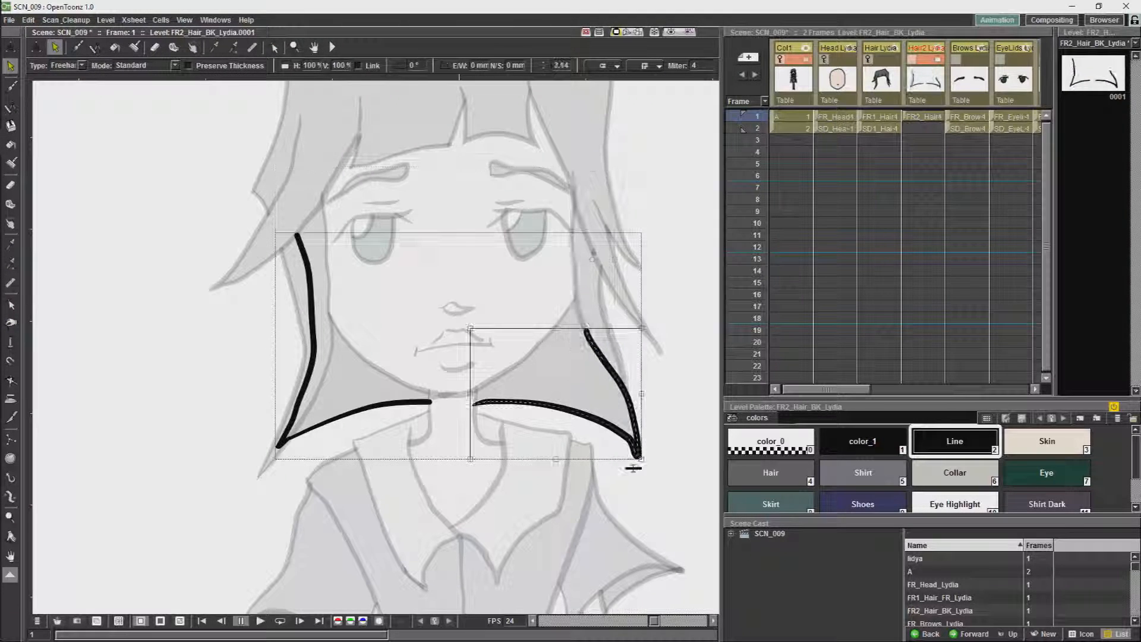
{"action": "key", "text": "c"}
{"action": "left_click", "coordinate": [623, 392]}
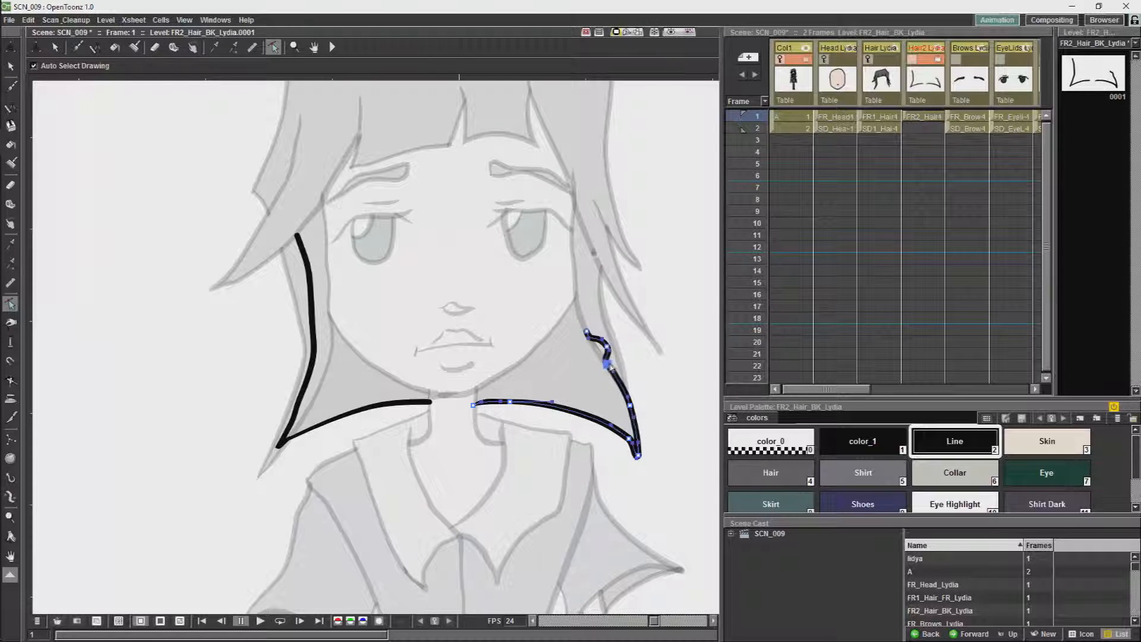
{"action": "key", "text": "ctrl+z"}
{"action": "key", "text": "ctrl+z"}
{"action": "key", "text": "ctrl+z"}
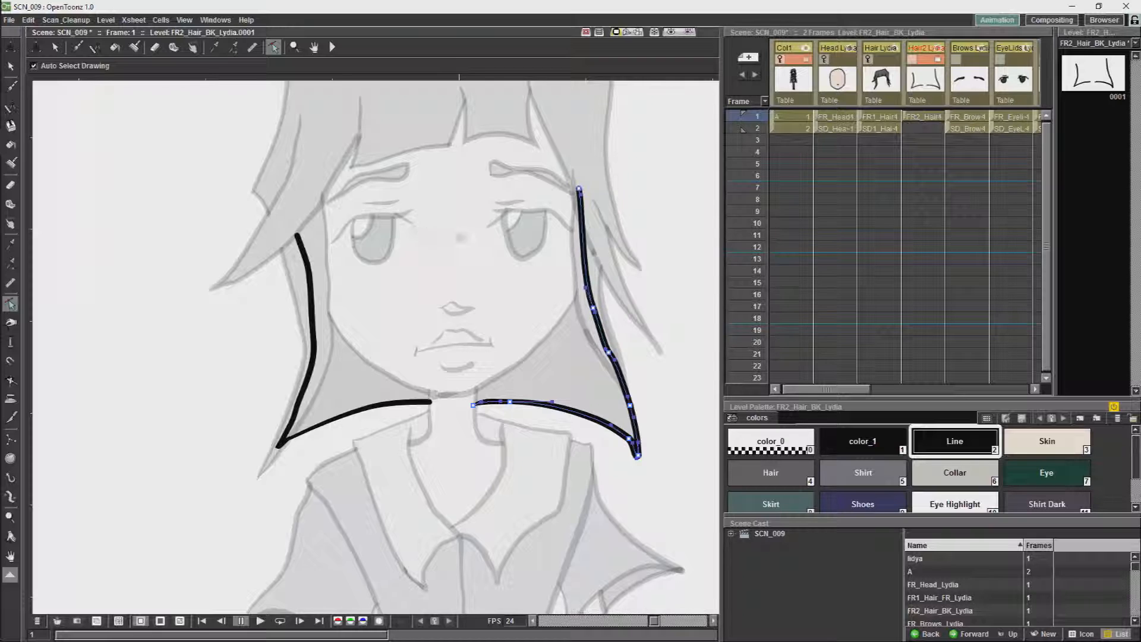
Step: Connect the upper ends of the left and right back-hair edges with the Tape tool
{"action": "left_click_drag", "start_coordinate": [462, 238], "coordinate": [454, 396]}
{"action": "key", "text": "t"}
{"action": "left_click_drag", "start_coordinate": [288, 393], "coordinate": [572, 346]}
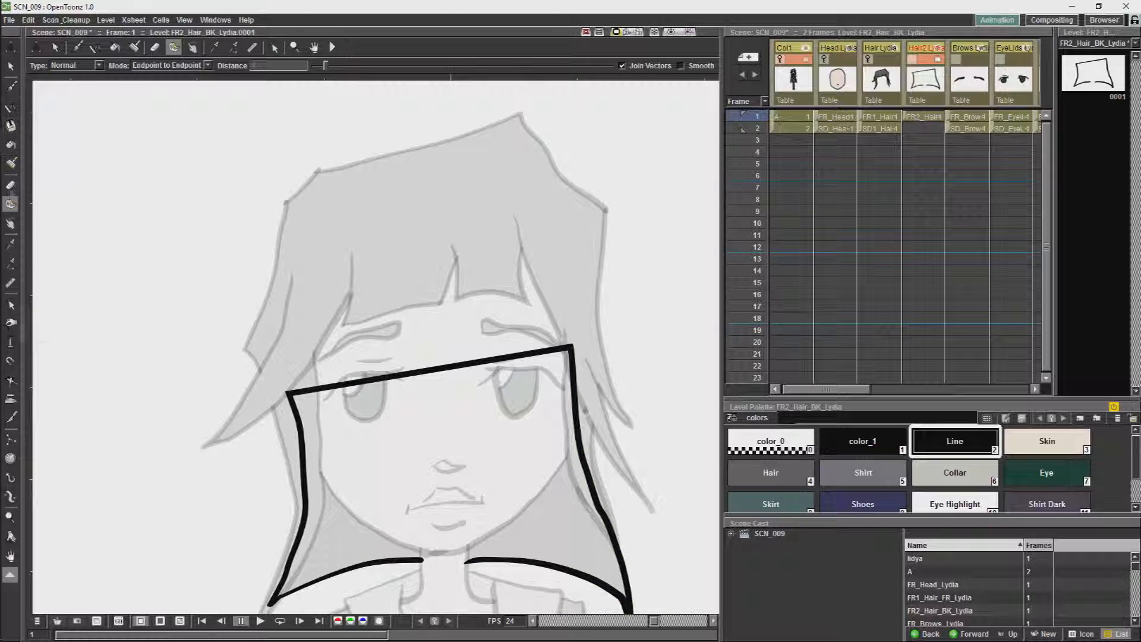
Step: Pull the connecting line up into a dome over the head, adding control points along its top and sides
{"action": "key", "text": "c"}
{"action": "left_click", "coordinate": [455, 365]}
{"action": "left_click_drag", "start_coordinate": [437, 367], "coordinate": [419, 183]}
{"action": "left_click", "coordinate": [523, 261], "text": "ctrl"}
{"action": "left_click_drag", "start_coordinate": [523, 261], "coordinate": [539, 254]}
{"action": "left_click", "coordinate": [424, 180], "text": "ctrl"}
{"action": "left_click_drag", "start_coordinate": [424, 180], "coordinate": [408, 178]}
{"action": "left_click", "coordinate": [330, 261], "text": "ctrl"}
{"action": "left_click_drag", "start_coordinate": [330, 262], "coordinate": [299, 270]}
{"action": "left_click_drag", "start_coordinate": [300, 352], "coordinate": [284, 353]}
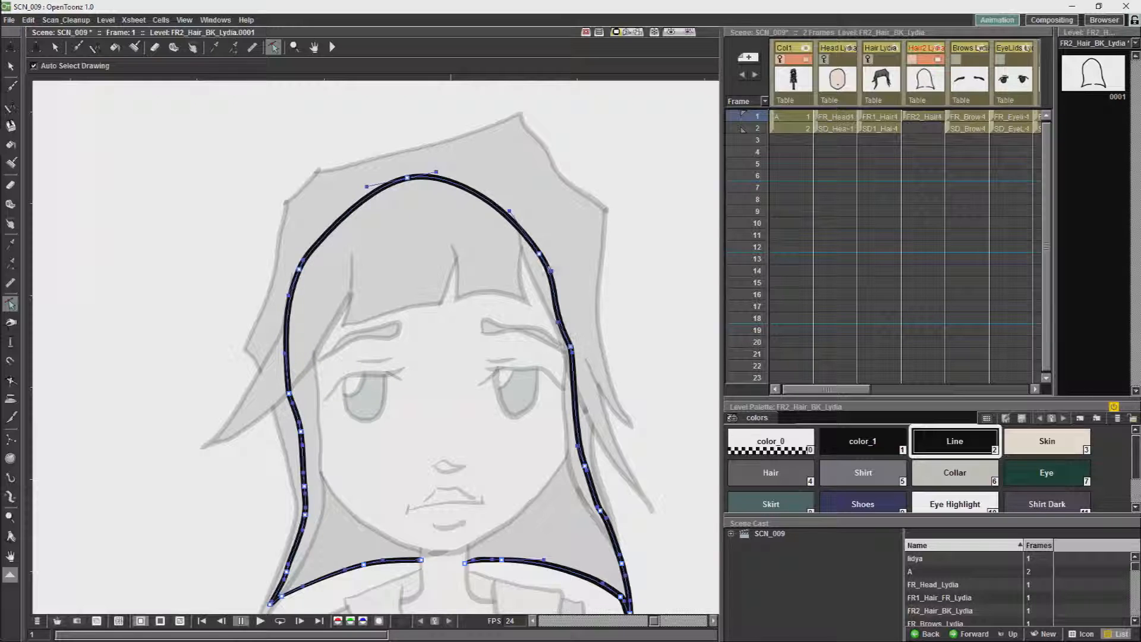
Step: Round out the dome's upper corners and smooth both sides of the back-hair outline by adjusting its control points
{"action": "left_click_drag", "start_coordinate": [539, 254], "coordinate": [557, 251]}
{"action": "left_click_drag", "start_coordinate": [557, 322], "coordinate": [568, 318]}
{"action": "left_click_drag", "start_coordinate": [568, 269], "coordinate": [545, 210]}
{"action": "left_click", "coordinate": [337, 221], "text": "ctrl"}
{"action": "left_click_drag", "start_coordinate": [337, 222], "coordinate": [331, 212]}
{"action": "left_click_drag", "start_coordinate": [289, 393], "coordinate": [288, 381]}
{"action": "left_click_drag", "start_coordinate": [300, 431], "coordinate": [296, 428]}
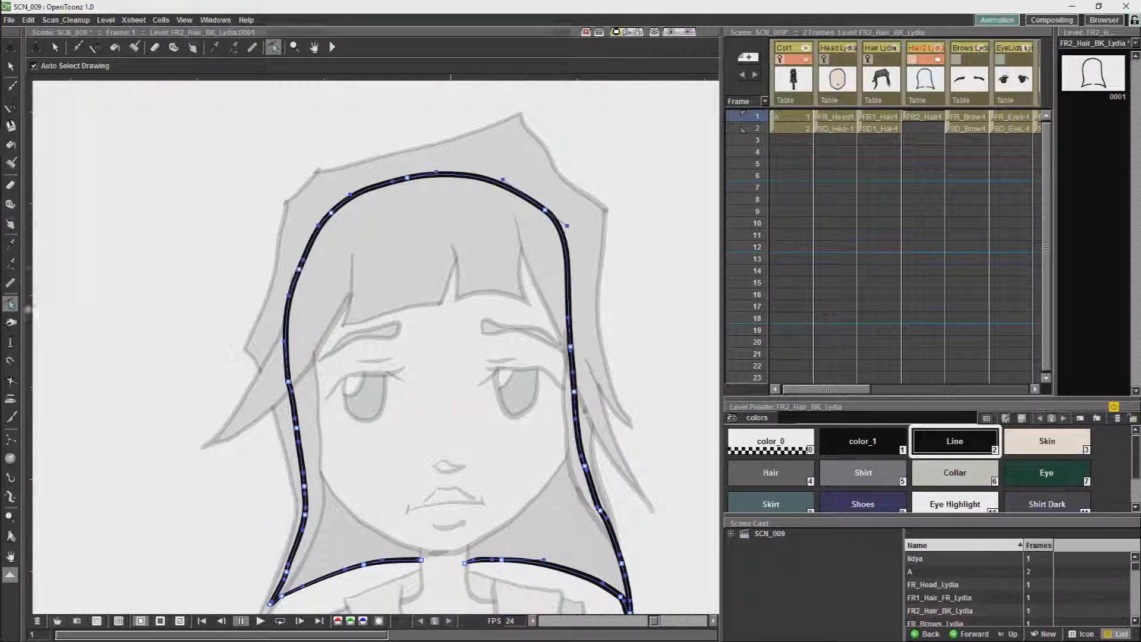
Step: Close the gap in the bottom hair line at the neck with the Tape tool and smooth the joint
{"action": "left_click", "coordinate": [332, 47]}
{"action": "left_click", "coordinate": [192, 48]}
{"action": "left_click_drag", "start_coordinate": [424, 558], "coordinate": [467, 561]}
{"action": "left_click", "coordinate": [11, 66]}
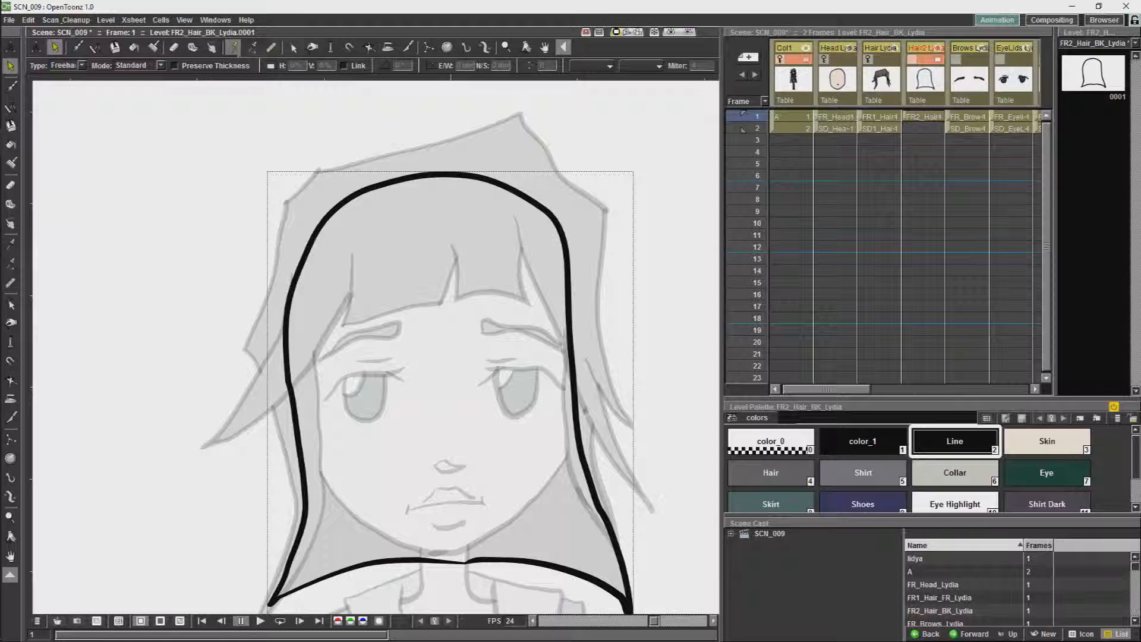
{"action": "left_click", "coordinate": [294, 48]}
{"action": "left_click", "coordinate": [465, 561]}
{"action": "left_click_drag", "start_coordinate": [465, 562], "coordinate": [464, 558]}
{"action": "left_click", "coordinate": [508, 496]}
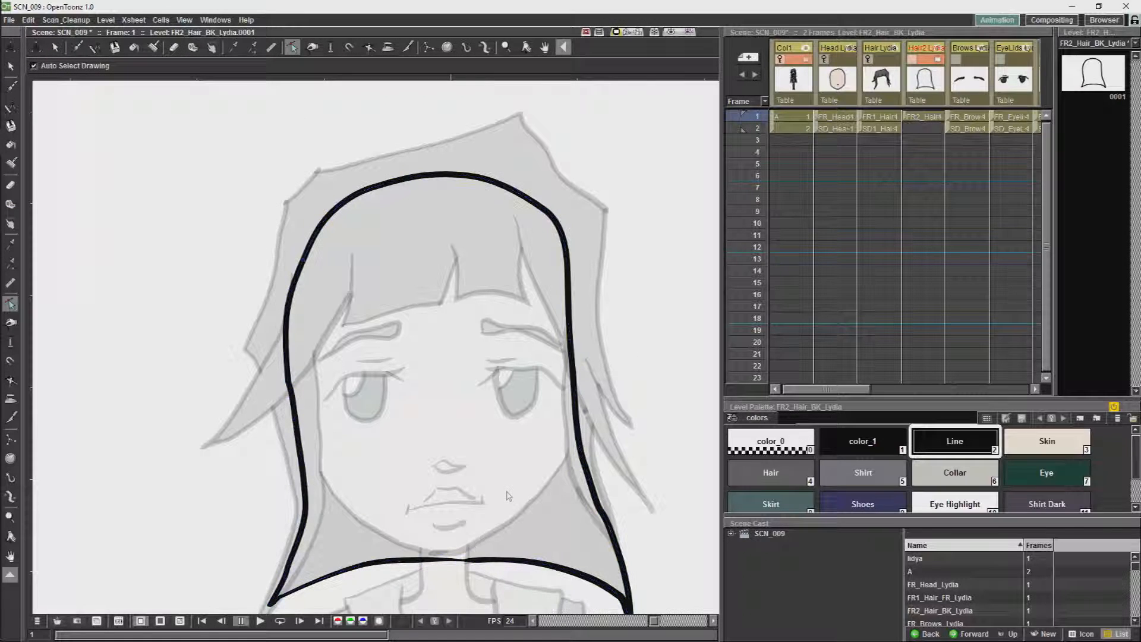
Step: Fill the closed back-hair shape with the Hair Dark style
{"action": "scroll", "coordinate": [778, 482], "scroll_direction": "down", "scroll_amount": 2}
{"action": "left_click", "coordinate": [771, 492]}
{"action": "left_click", "coordinate": [134, 47]}
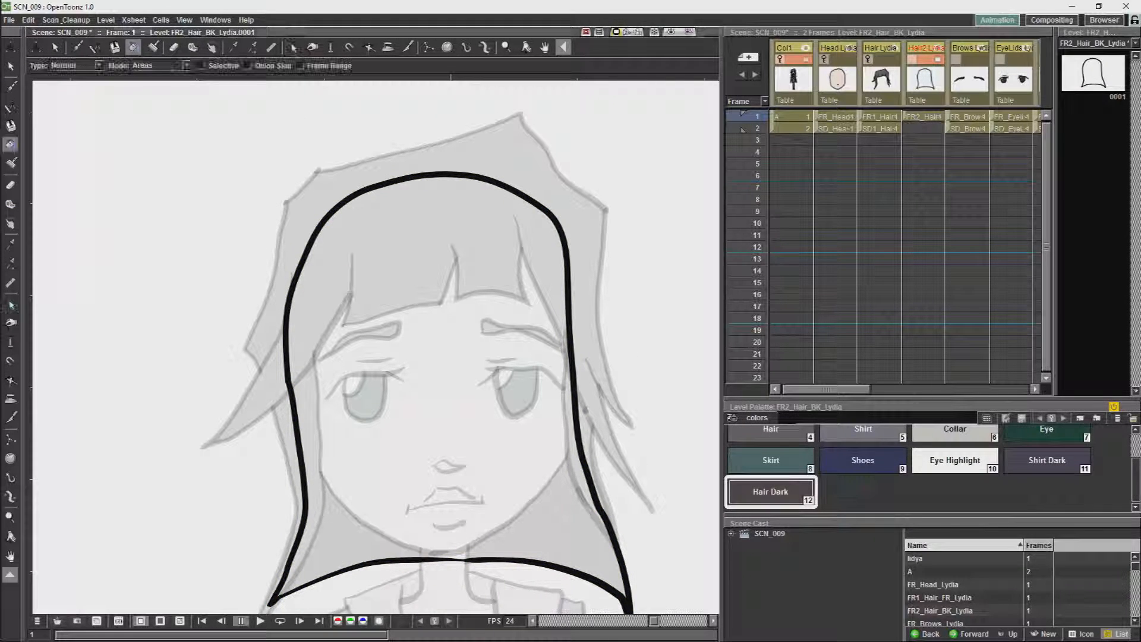
{"action": "left_click", "coordinate": [428, 268]}
Step: Toggle the visibility of the head, front-hair and back-hair columns to check how the parts stack
{"action": "left_click", "coordinate": [842, 61]}
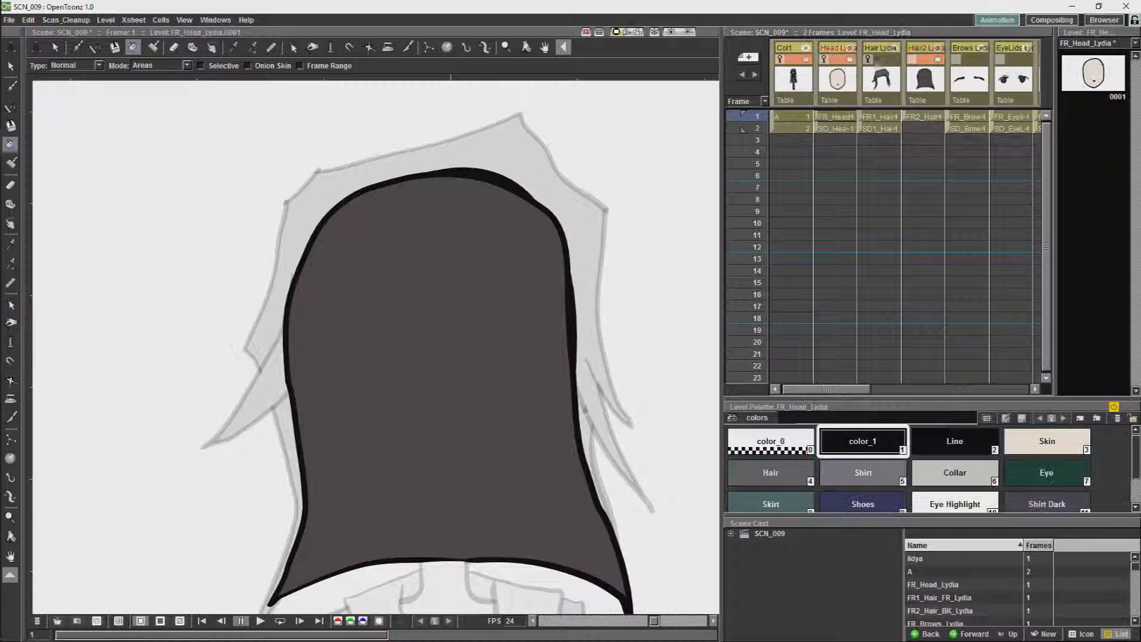
{"action": "left_click", "coordinate": [885, 60]}
{"action": "left_click_drag", "start_coordinate": [839, 60], "coordinate": [885, 60]}
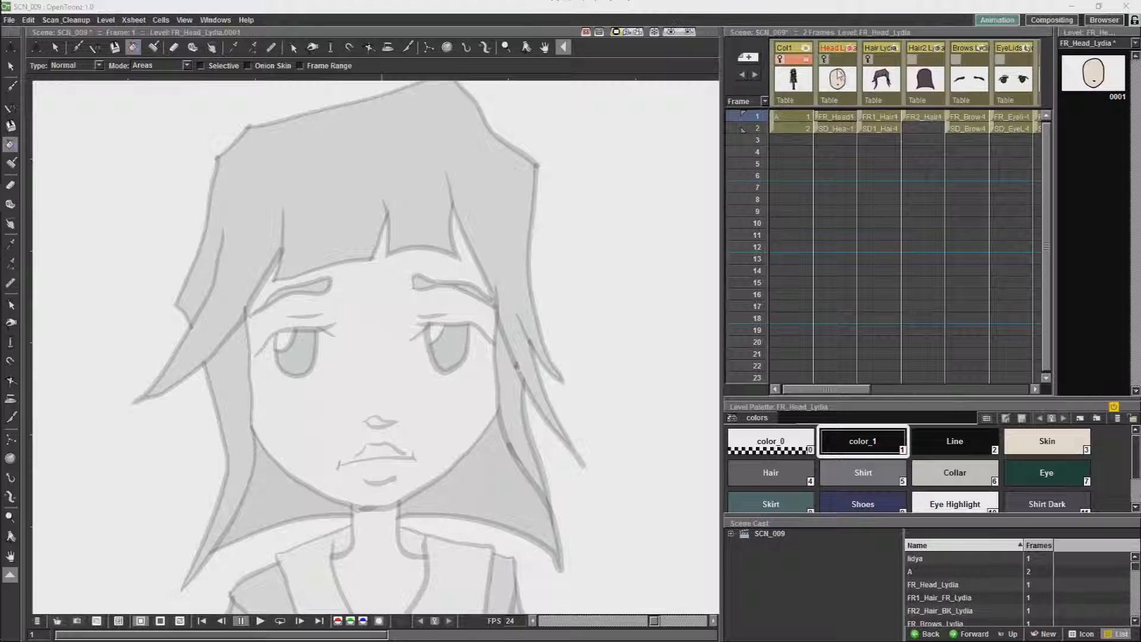
{"action": "left_click", "coordinate": [848, 60]}
{"action": "left_click", "coordinate": [885, 60]}
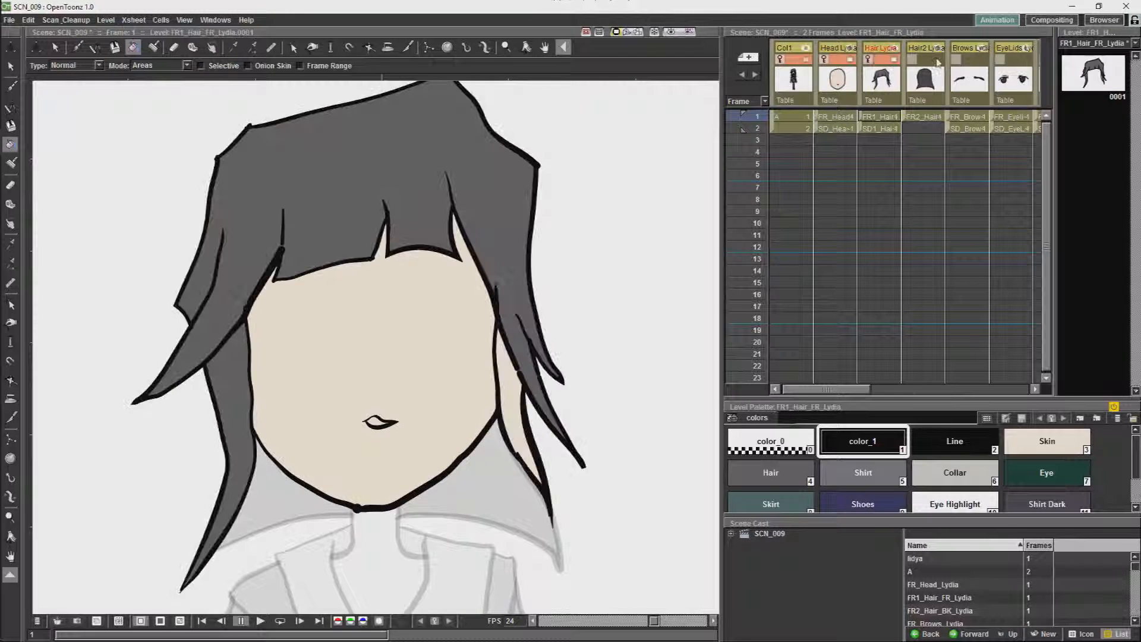
{"action": "left_click", "coordinate": [941, 61]}
{"action": "left_click", "coordinate": [937, 60]}
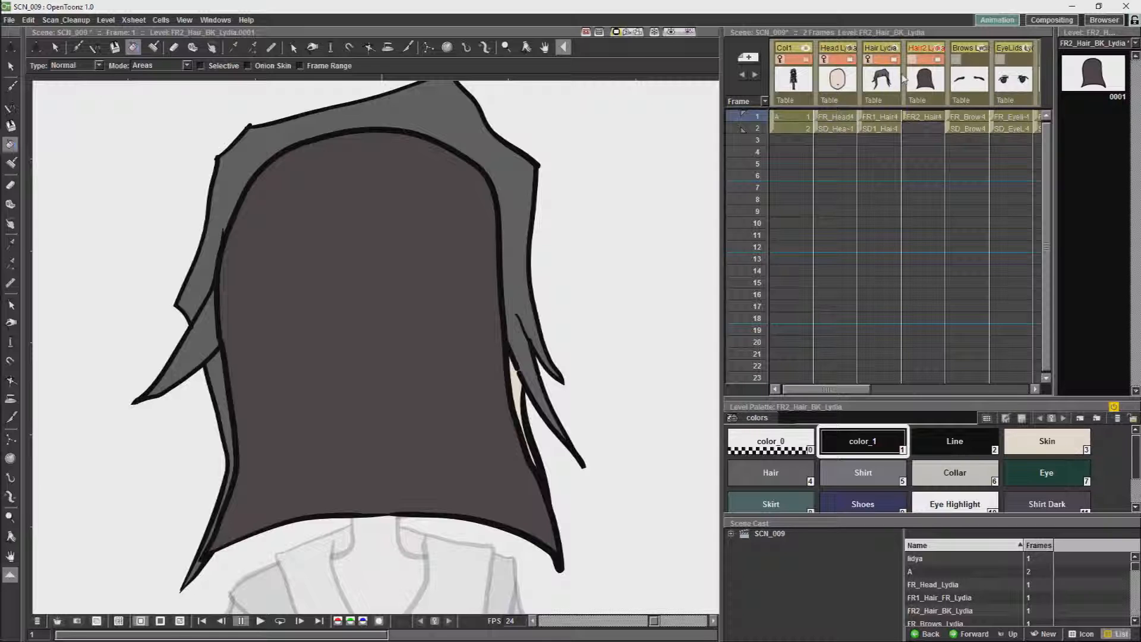
{"action": "left_click", "coordinate": [913, 60]}
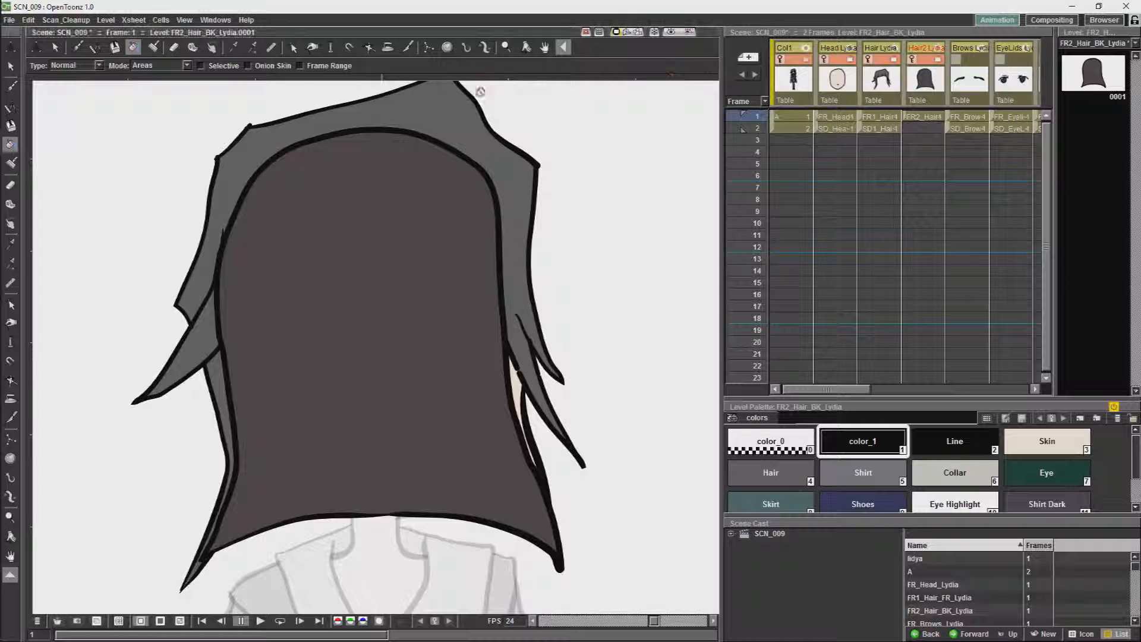
Step: Open the Stage Schematic as a floating window and enlarge it to expose the character's column nodes
{"action": "left_click", "coordinate": [215, 20]}
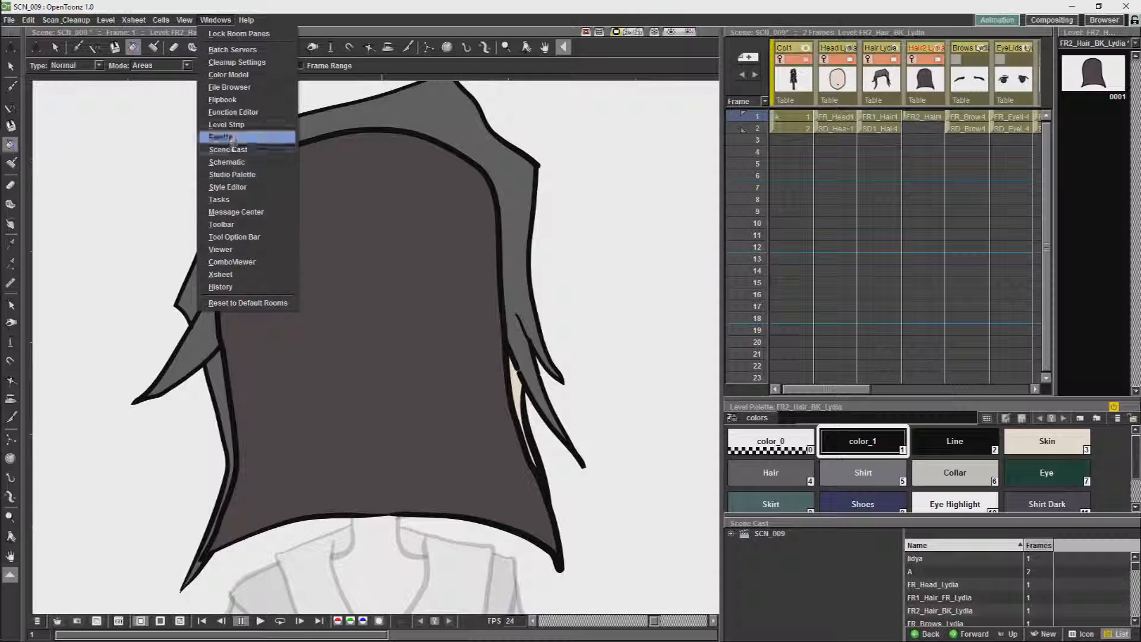
{"action": "left_click", "coordinate": [232, 164]}
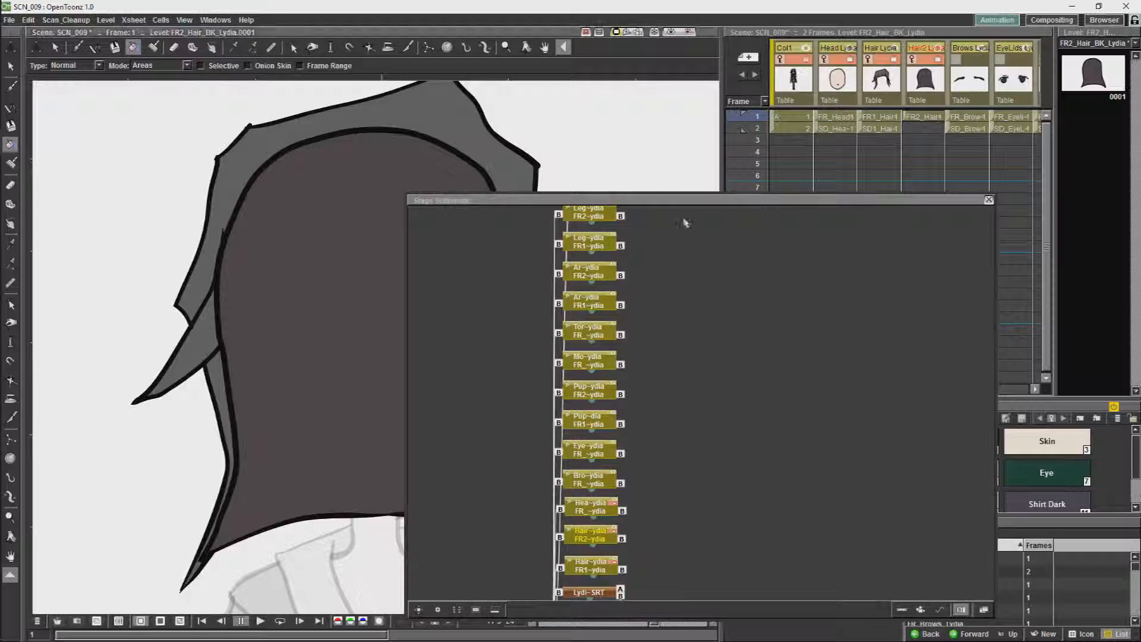
{"action": "left_click_drag", "start_coordinate": [714, 207], "coordinate": [737, 178]}
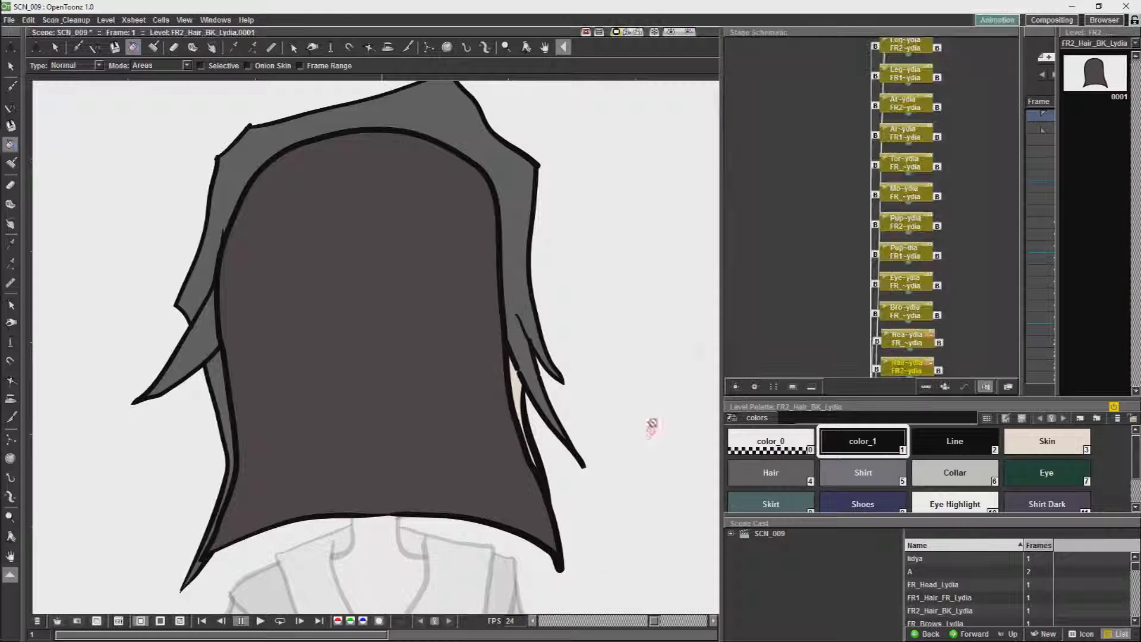
{"action": "left_click_drag", "start_coordinate": [849, 33], "coordinate": [802, 112]}
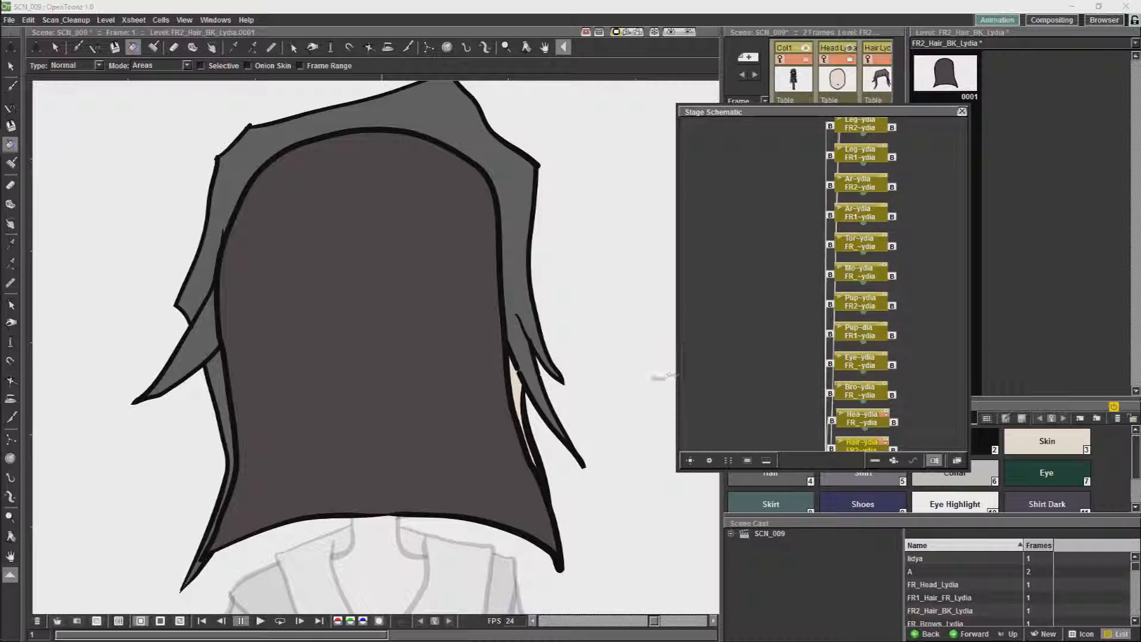
{"action": "left_click_drag", "start_coordinate": [678, 373], "coordinate": [506, 374]}
{"action": "left_click_drag", "start_coordinate": [791, 470], "coordinate": [796, 608]}
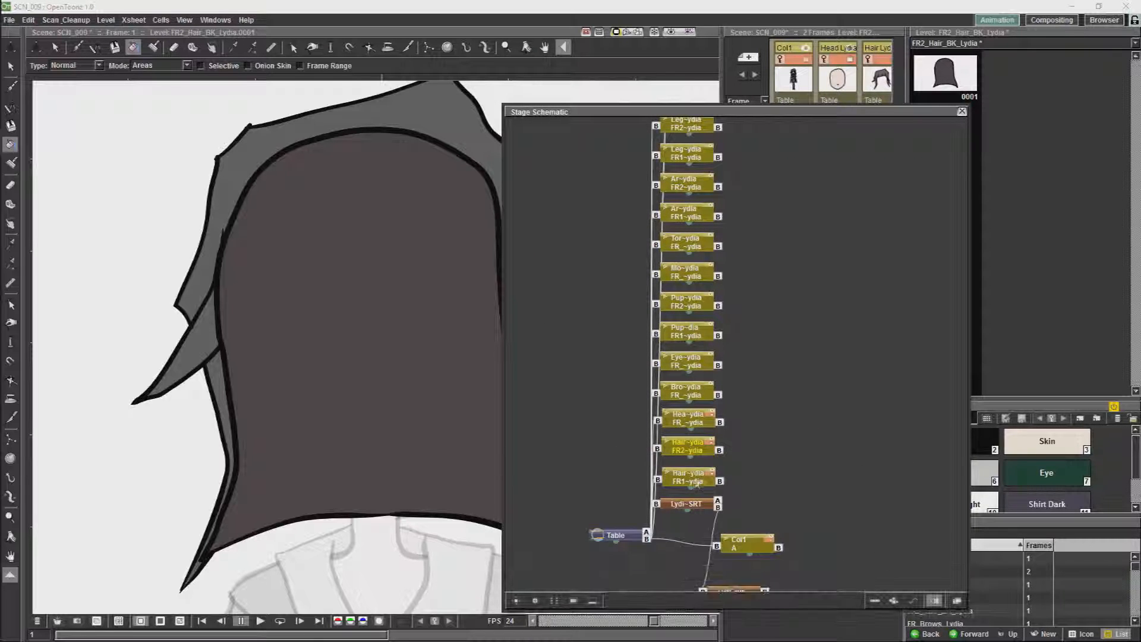
{"action": "left_click", "coordinate": [935, 602]}
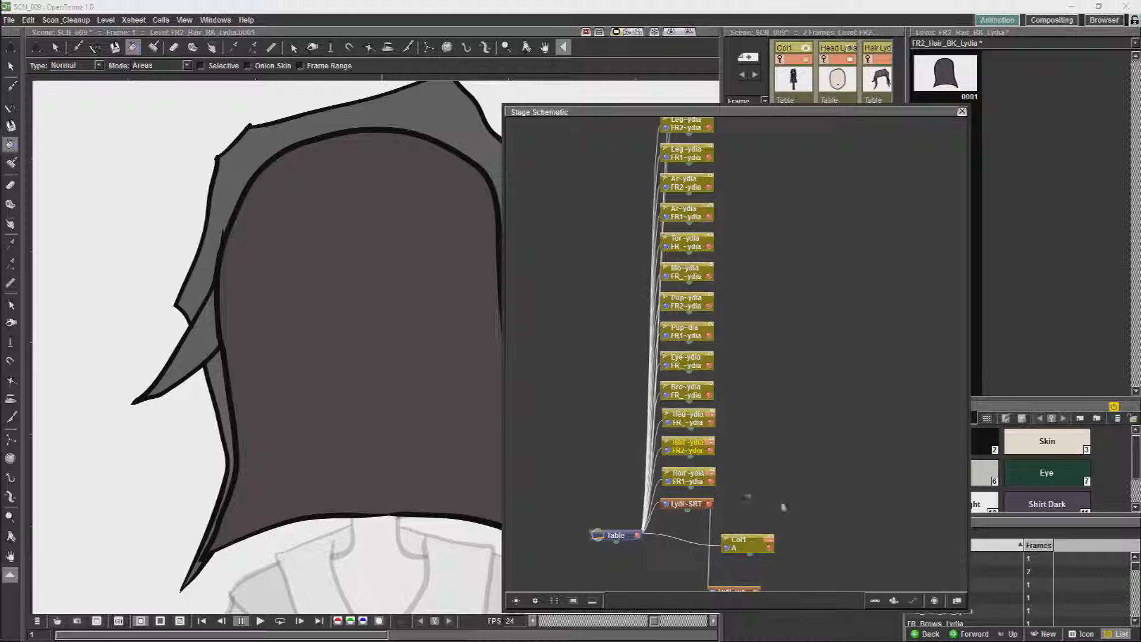
{"action": "left_click", "coordinate": [935, 601]}
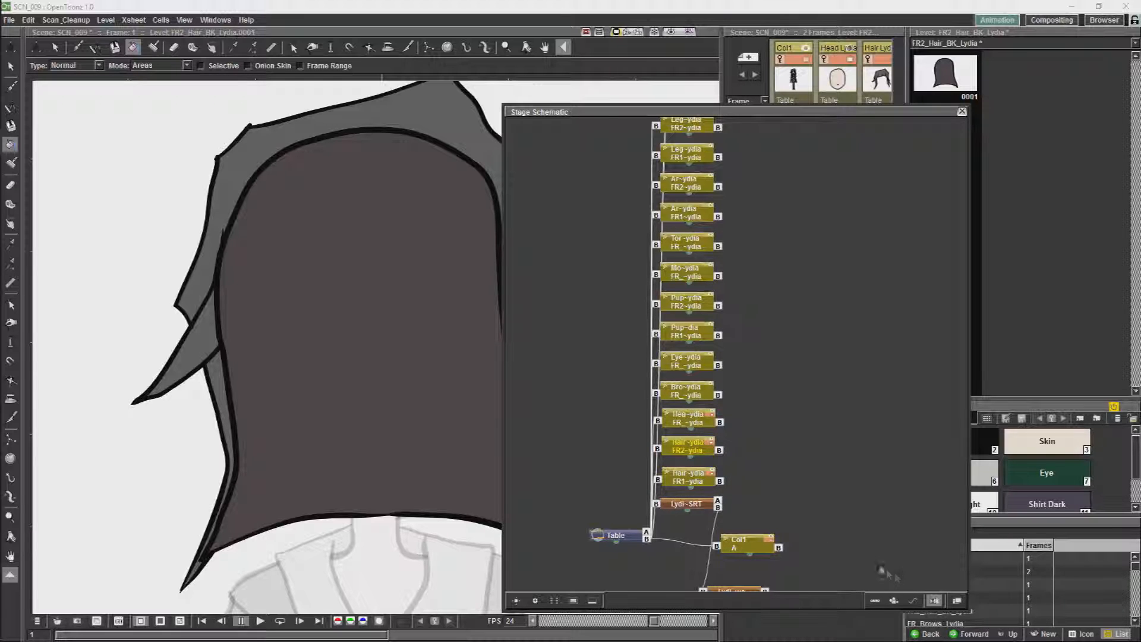
Step: Move the front-hair, back-hair and head nodes out of the column stack, placing the head before the two hair nodes
{"action": "left_click_drag", "start_coordinate": [696, 483], "coordinate": [804, 472]}
{"action": "left_click_drag", "start_coordinate": [700, 447], "coordinate": [808, 439]}
{"action": "left_click_drag", "start_coordinate": [684, 427], "coordinate": [839, 435]}
{"action": "left_click_drag", "start_coordinate": [820, 398], "coordinate": [853, 400]}
{"action": "left_click_drag", "start_coordinate": [803, 472], "coordinate": [861, 464]}
{"action": "left_click_drag", "start_coordinate": [853, 404], "coordinate": [736, 450]}
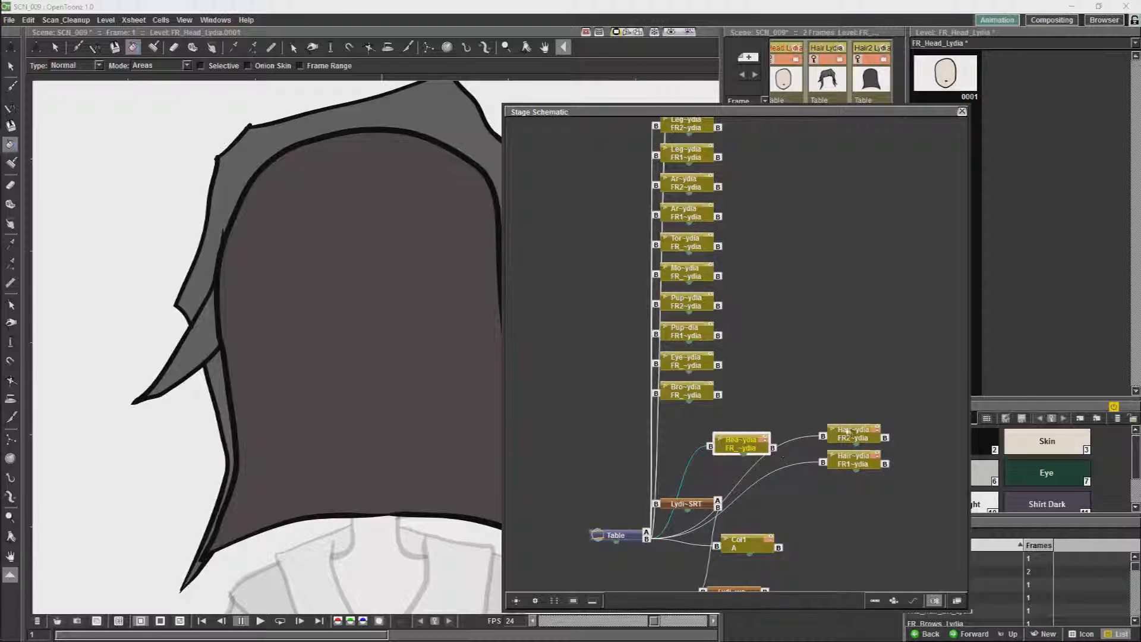
Step: Link the FR1 and FR2 hair nodes to the head node as its children and arrange the three nodes neatly
{"action": "left_click_drag", "start_coordinate": [849, 431], "coordinate": [881, 425]}
{"action": "left_click_drag", "start_coordinate": [750, 445], "coordinate": [855, 430]}
{"action": "left_click", "coordinate": [790, 454]}
{"action": "left_click_drag", "start_coordinate": [817, 463], "coordinate": [823, 463]}
{"action": "left_click_drag", "start_coordinate": [762, 441], "coordinate": [873, 429]}
{"action": "left_click_drag", "start_coordinate": [797, 444], "coordinate": [875, 429]}
{"action": "left_click", "coordinate": [812, 437]}
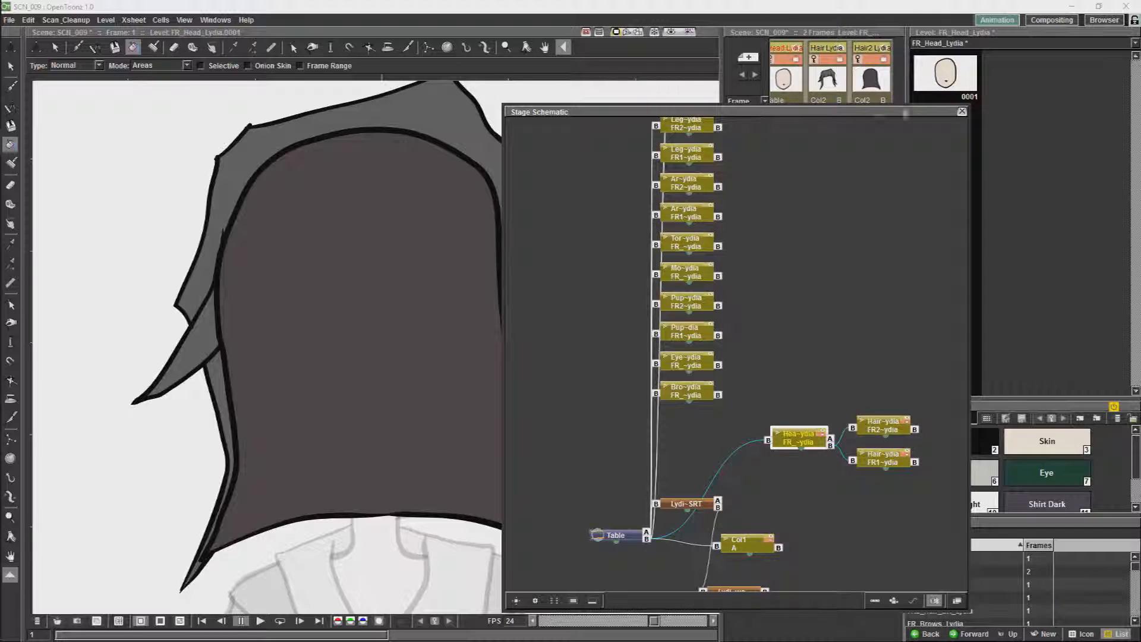
{"action": "left_click_drag", "start_coordinate": [926, 110], "coordinate": [924, 111]}
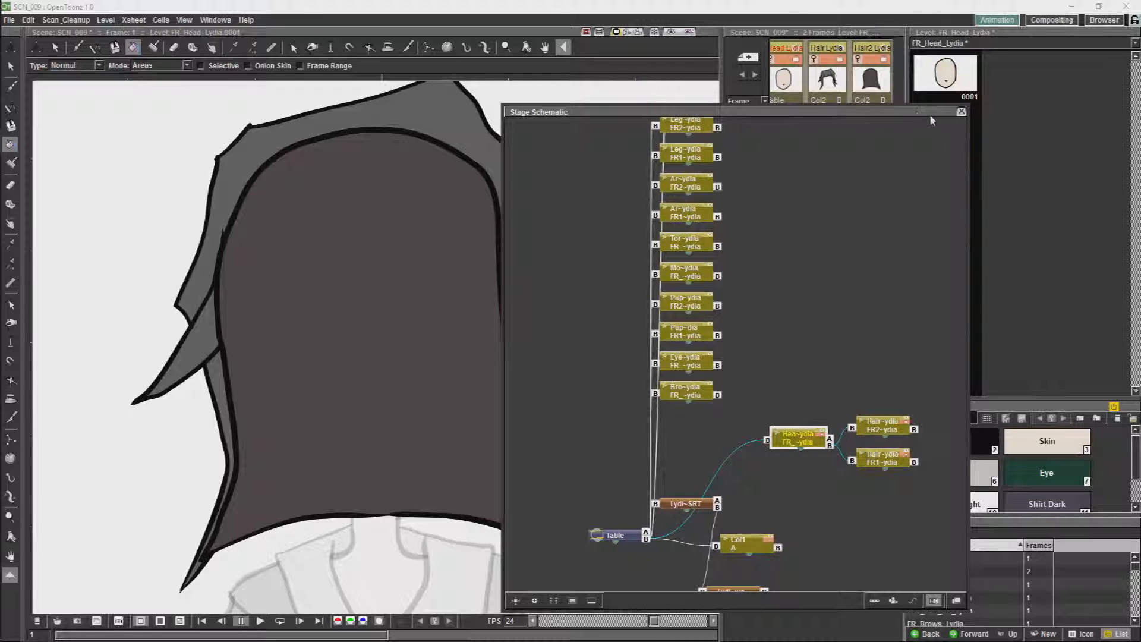
Step: Close the Stage Schematic and use the Animate tool to set the back-hair column's stacking order (SO) to -1
{"action": "left_click", "coordinate": [961, 111]}
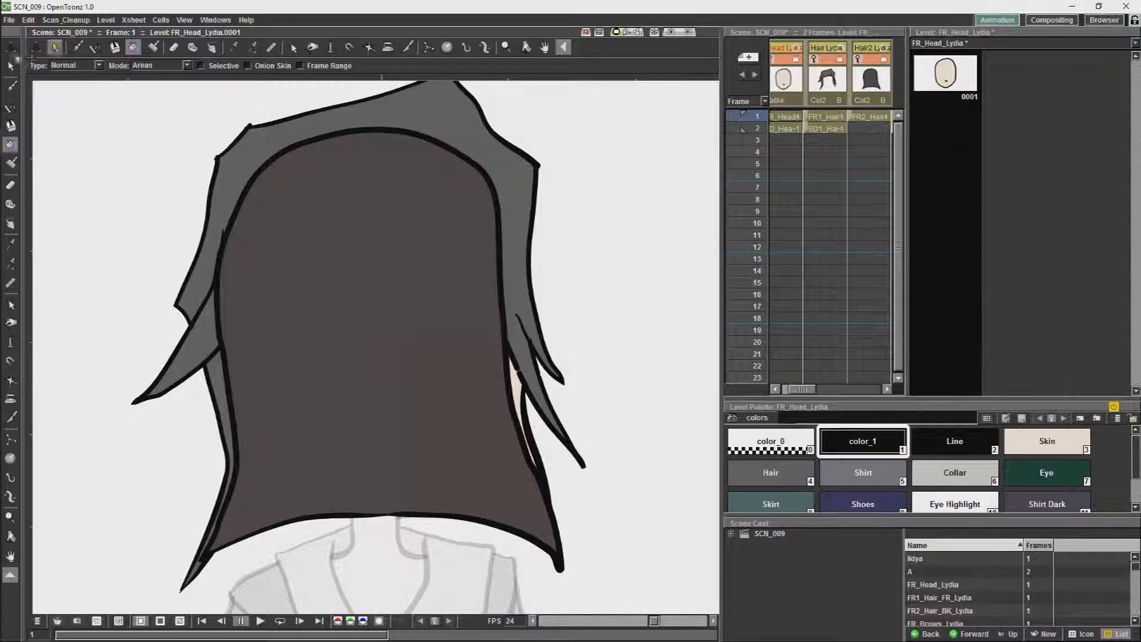
{"action": "left_click", "coordinate": [11, 47]}
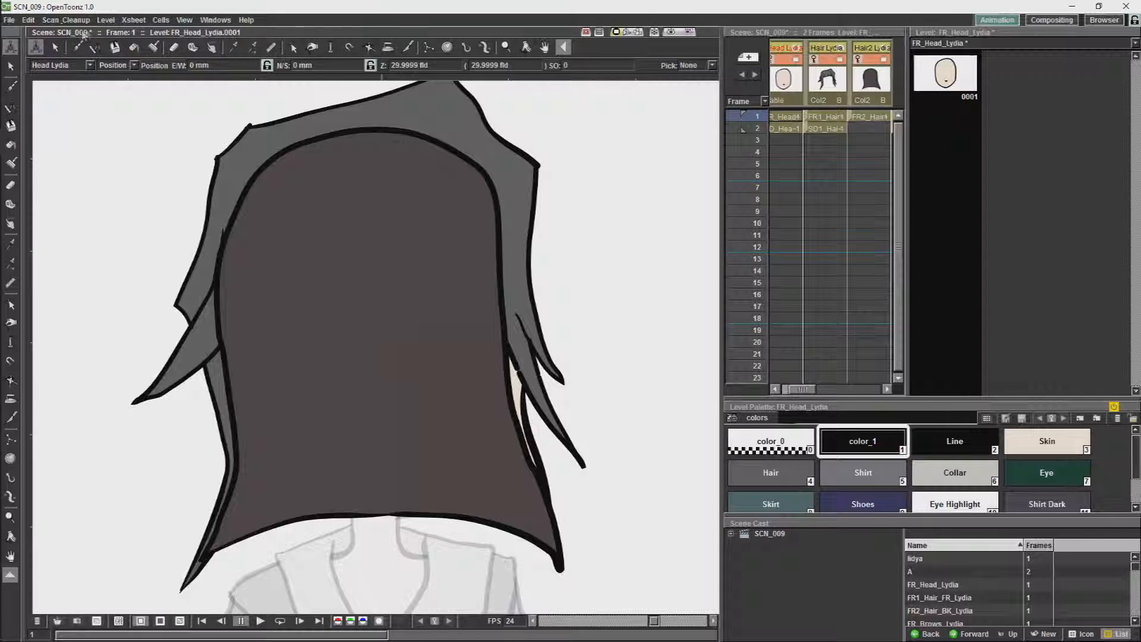
{"action": "left_click", "coordinate": [873, 91]}
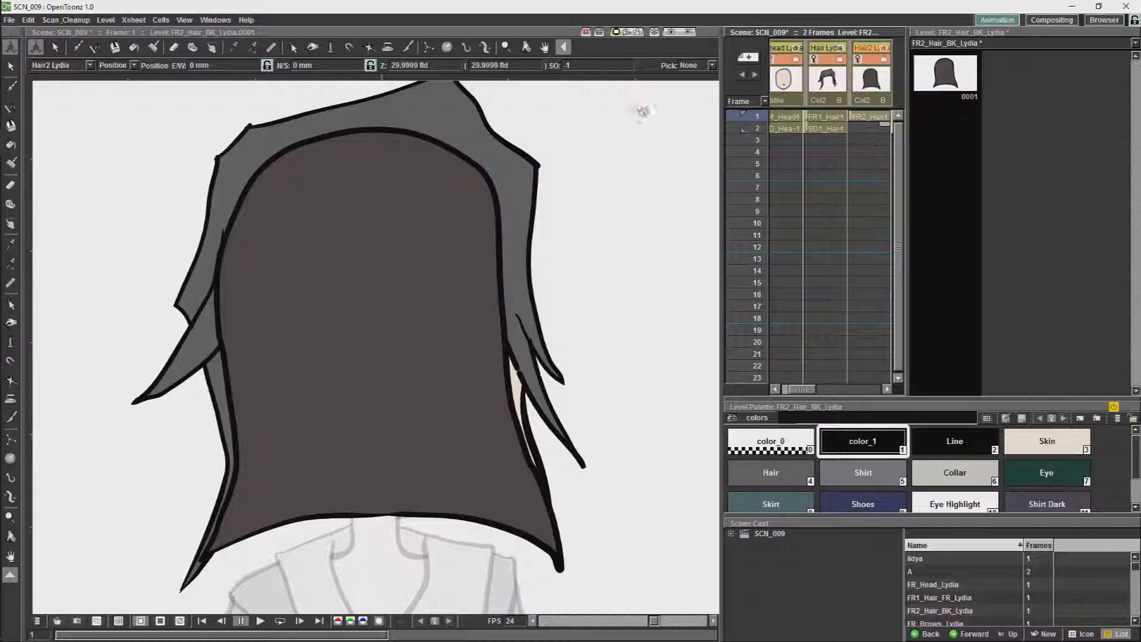
{"action": "left_click", "coordinate": [590, 93]}
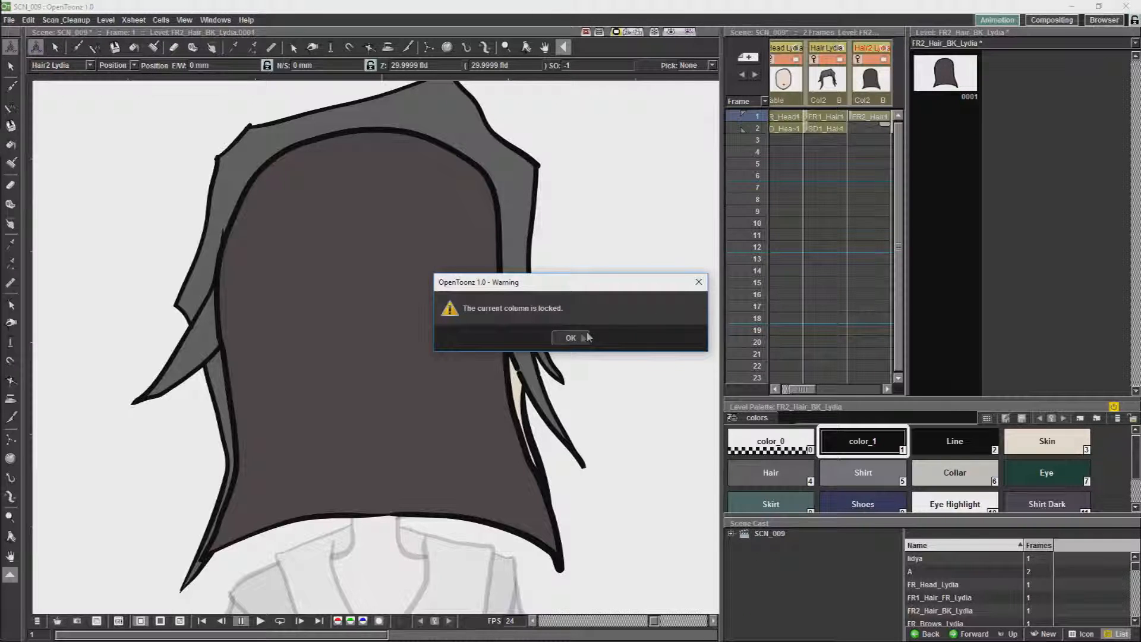
{"action": "left_click", "coordinate": [570, 339]}
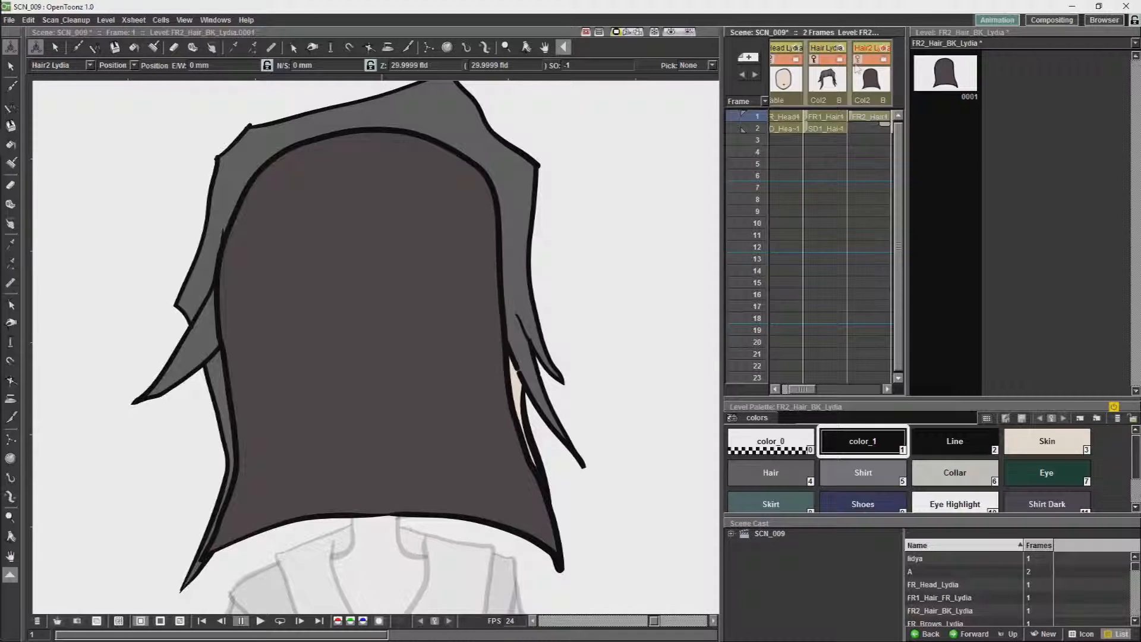
{"action": "left_click", "coordinate": [565, 66]}
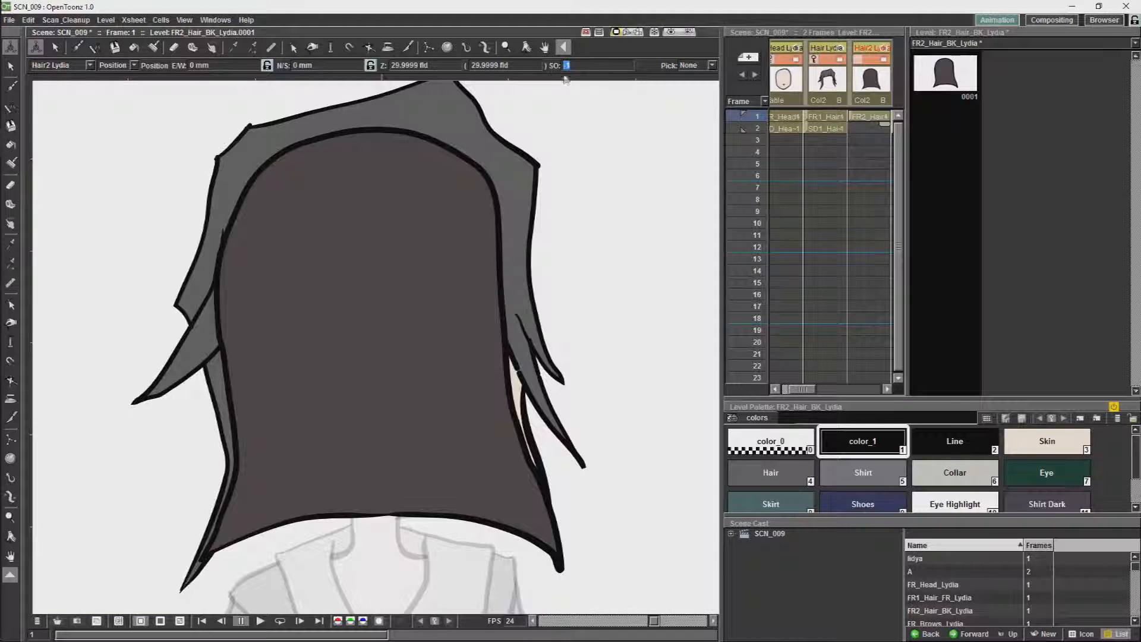
{"action": "type", "text": "-1"}
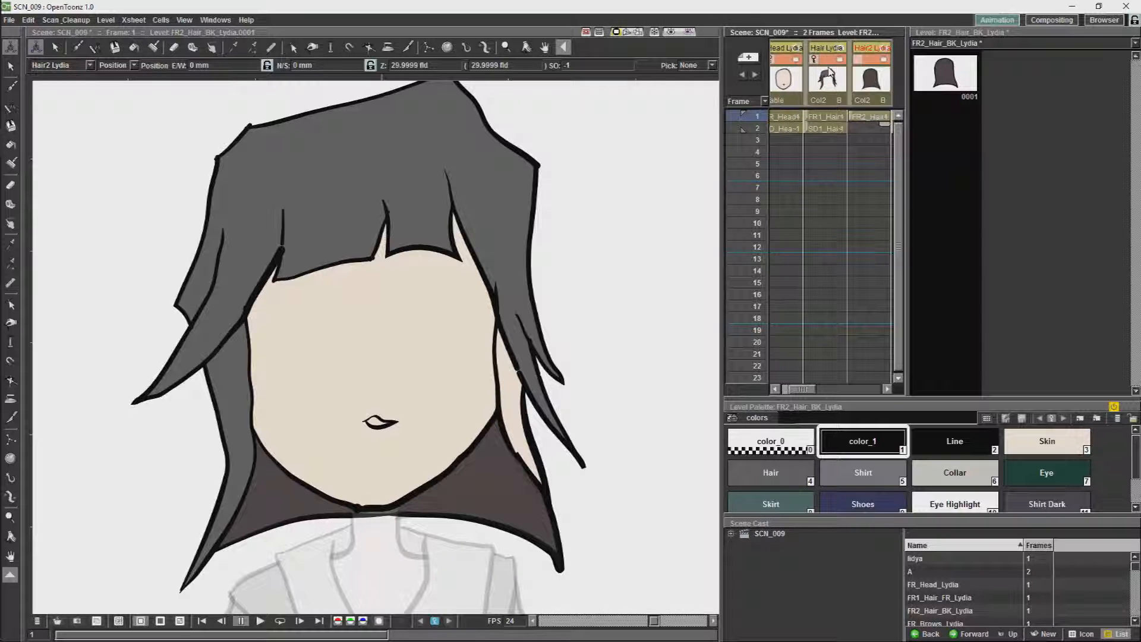
Step: Fill the skin-coloured gap between the face and the side strands of the front hair with the Hair style
{"action": "left_click", "coordinate": [829, 74]}
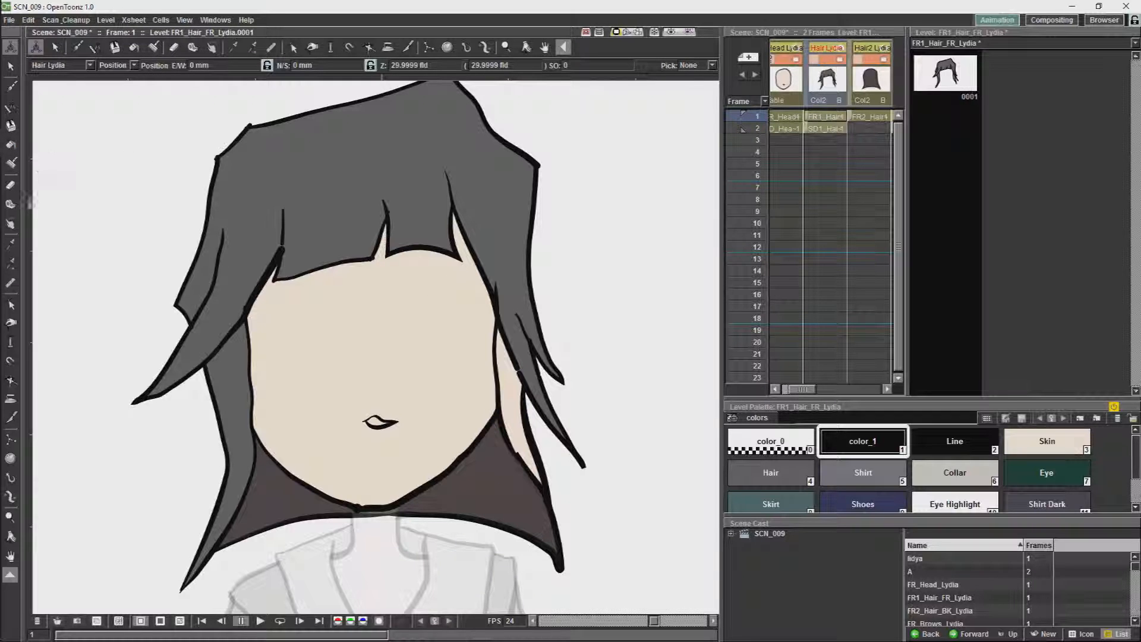
{"action": "left_click", "coordinate": [771, 476]}
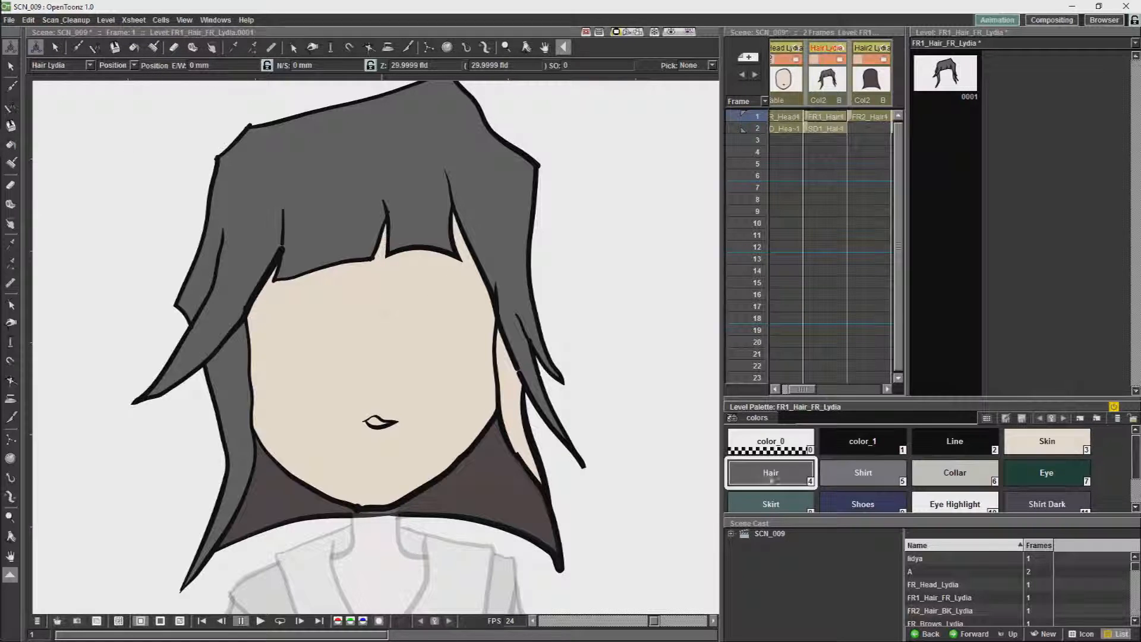
{"action": "left_click", "coordinate": [11, 145]}
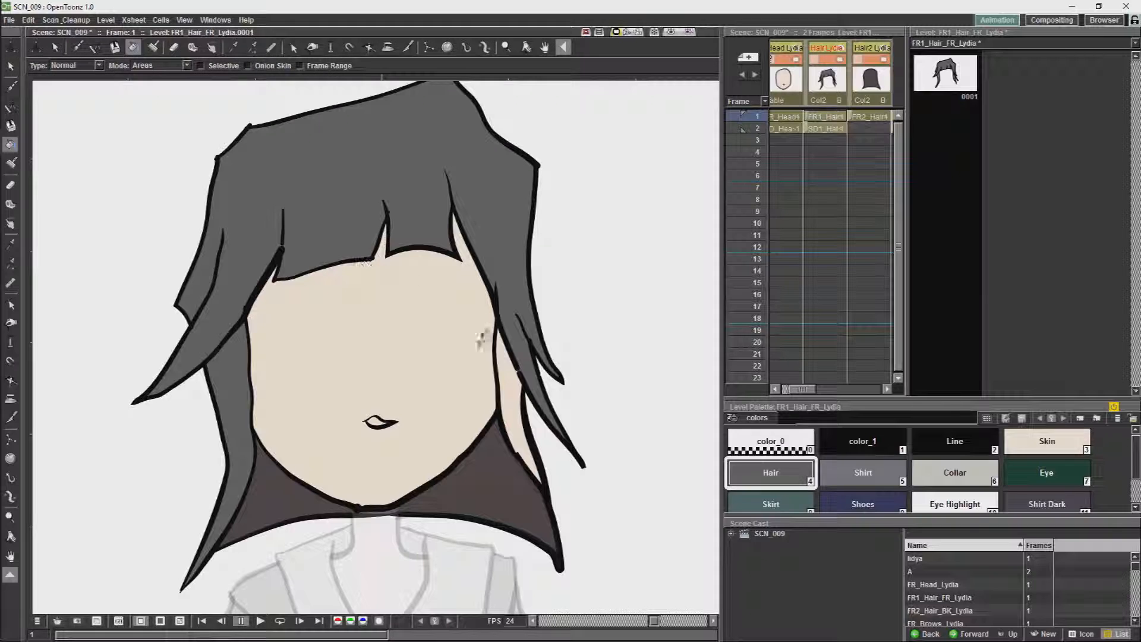
{"action": "left_click", "coordinate": [514, 370]}
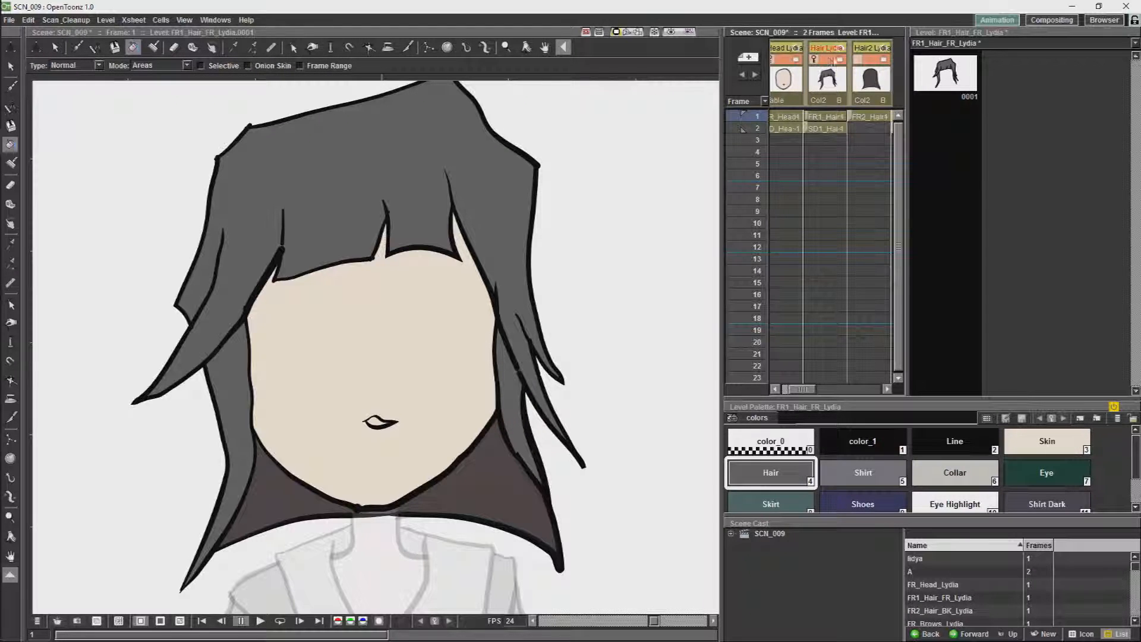
Step: Show the Brows column and check its side-view drawing in frame 2 and front-view drawing in frame 1
{"action": "left_click", "coordinate": [858, 61]}
{"action": "left_click_drag", "start_coordinate": [807, 390], "coordinate": [822, 392]}
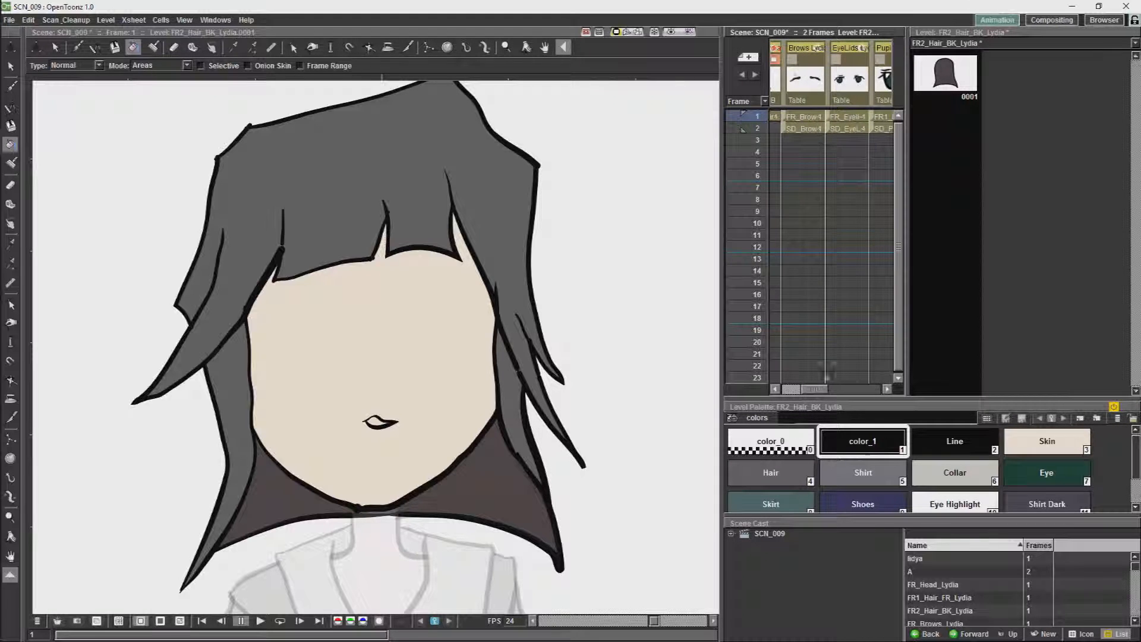
{"action": "left_click", "coordinate": [795, 60]}
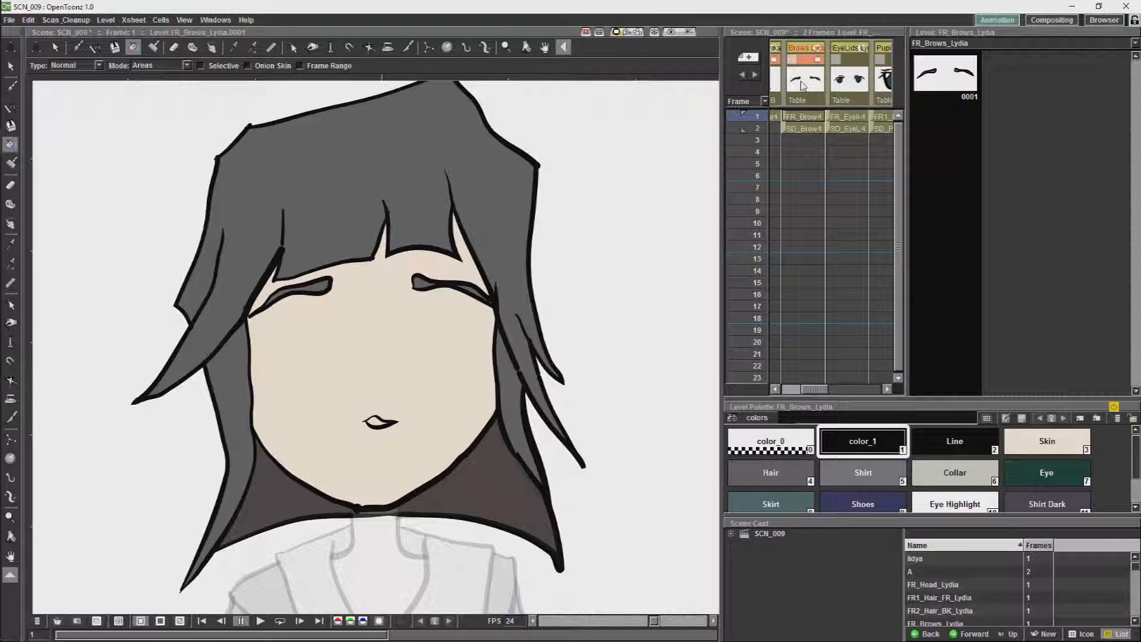
{"action": "left_click", "coordinate": [809, 129]}
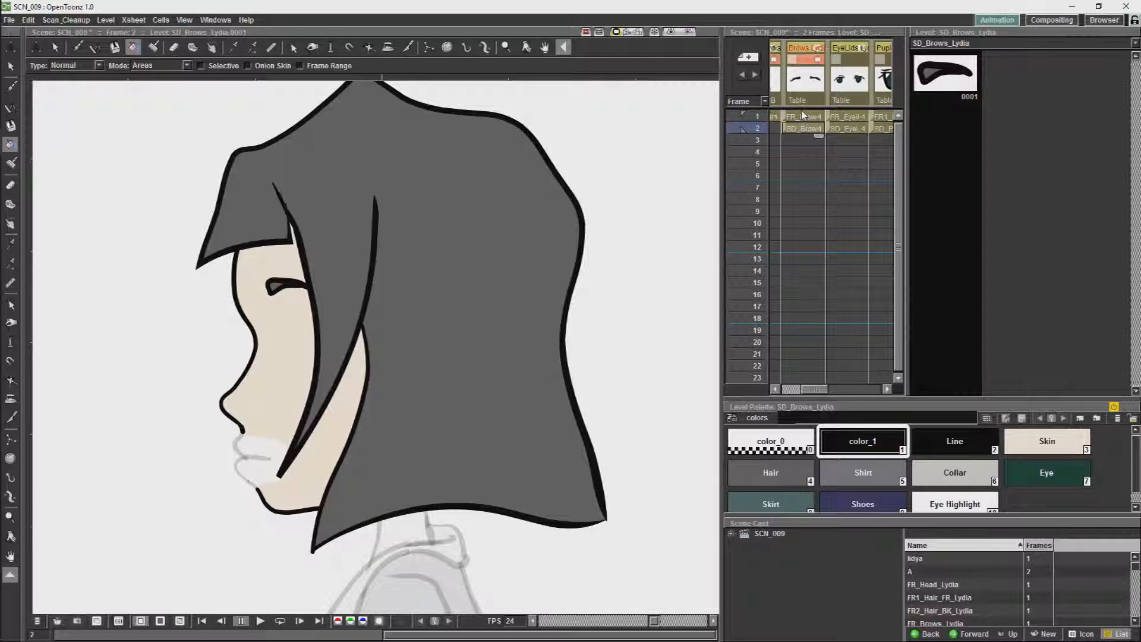
{"action": "left_click", "coordinate": [802, 117]}
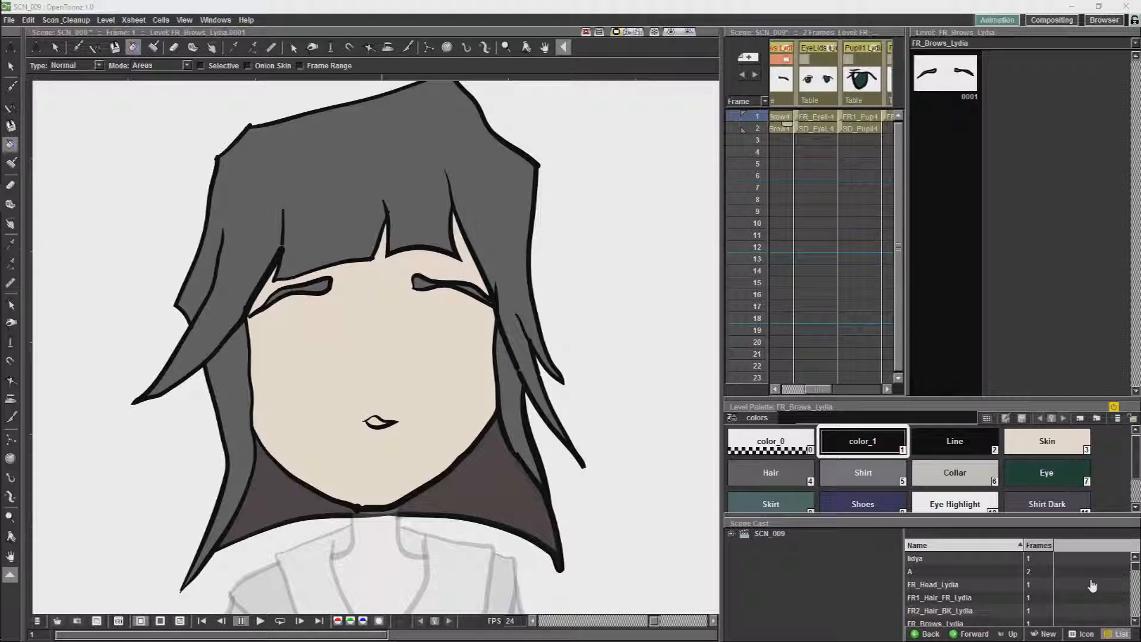
Step: Show the EyeLids column and delete both eyeball shapes from its front-view drawing, keeping only the eyelid lines
{"action": "left_click", "coordinate": [820, 59]}
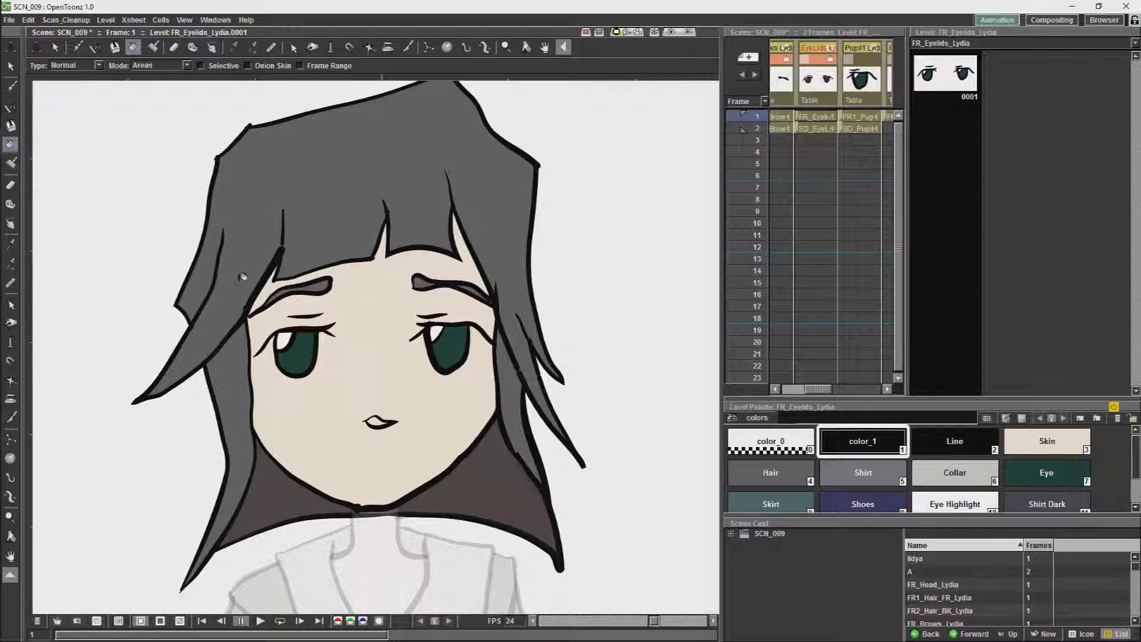
{"action": "left_click", "coordinate": [10, 66]}
{"action": "left_click", "coordinate": [290, 360]}
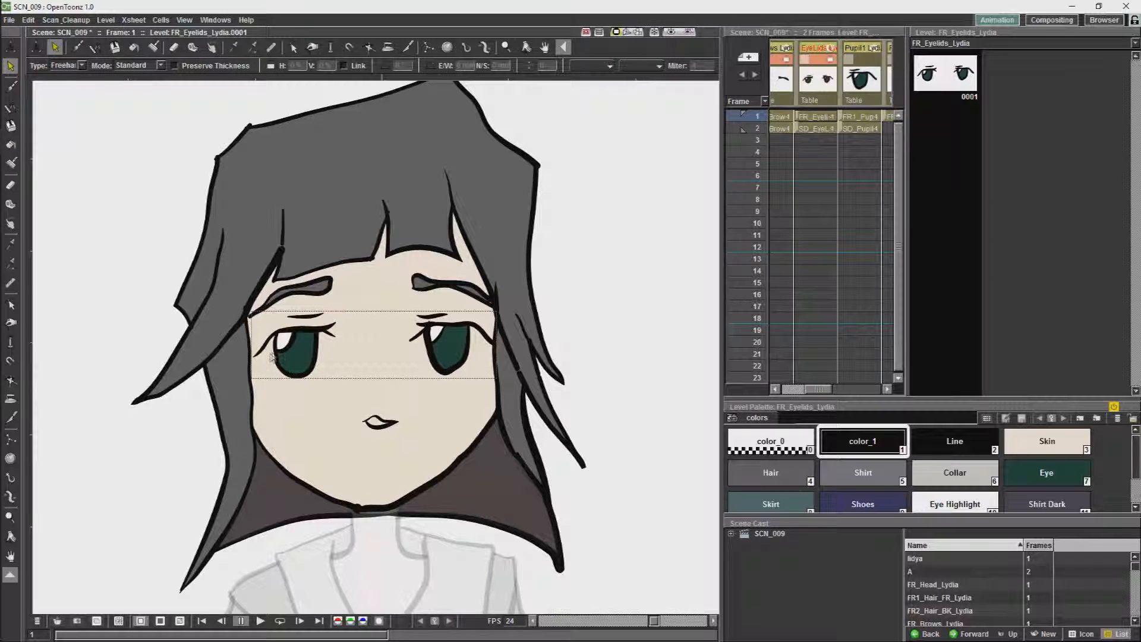
{"action": "left_click", "coordinate": [273, 356]}
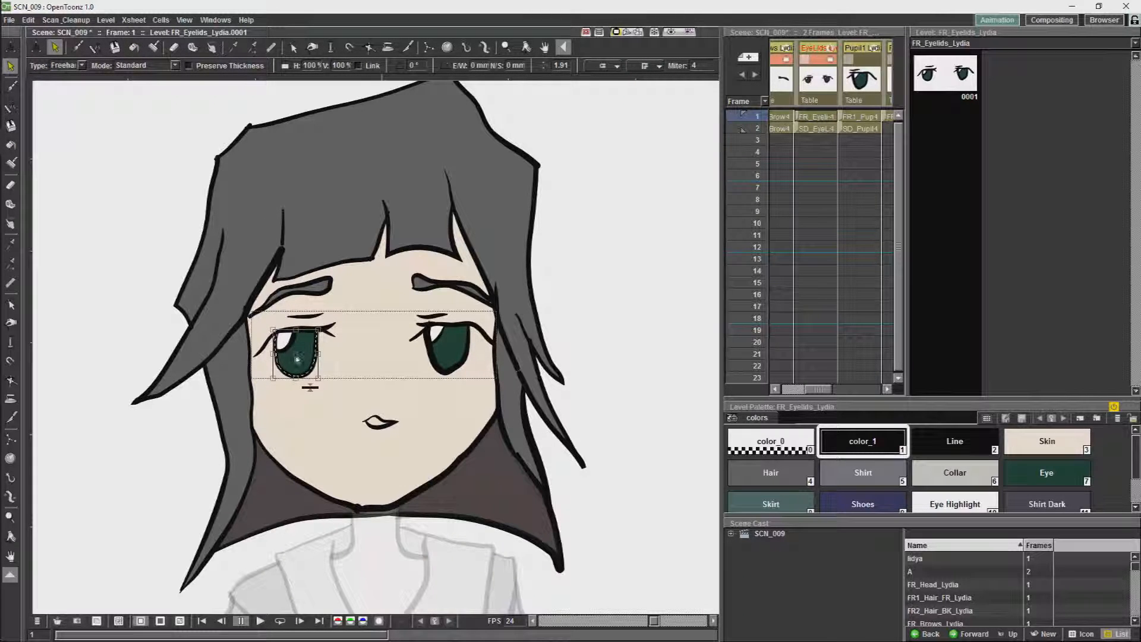
{"action": "key", "text": "Delete"}
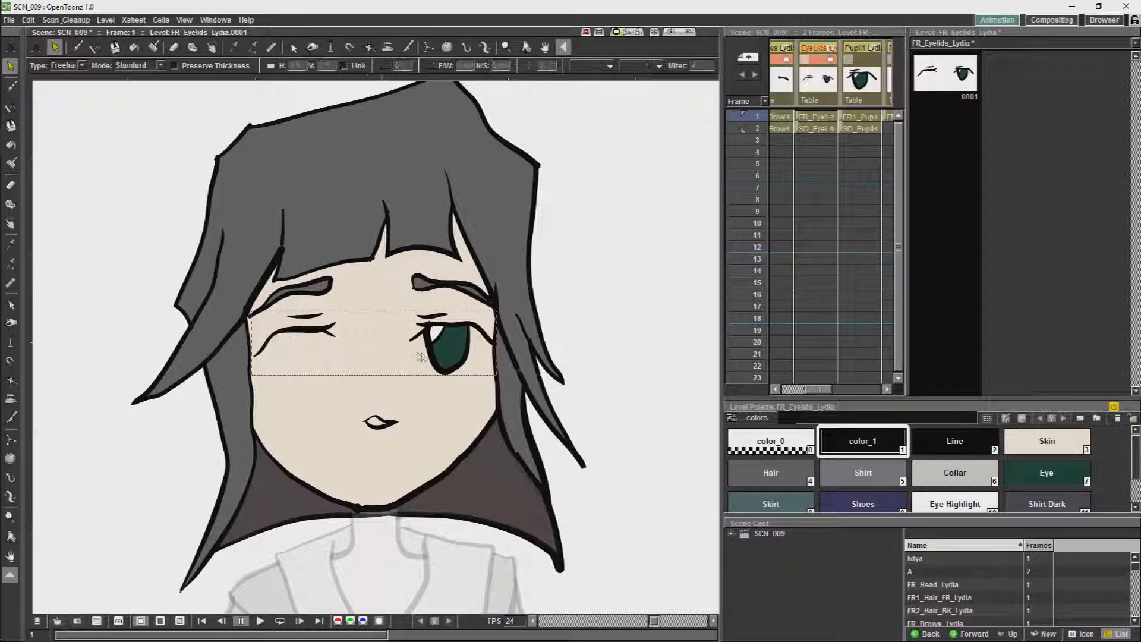
{"action": "left_click", "coordinate": [430, 352]}
{"action": "key", "text": "Delete"}
{"action": "left_click", "coordinate": [438, 336]}
{"action": "key", "text": "Delete"}
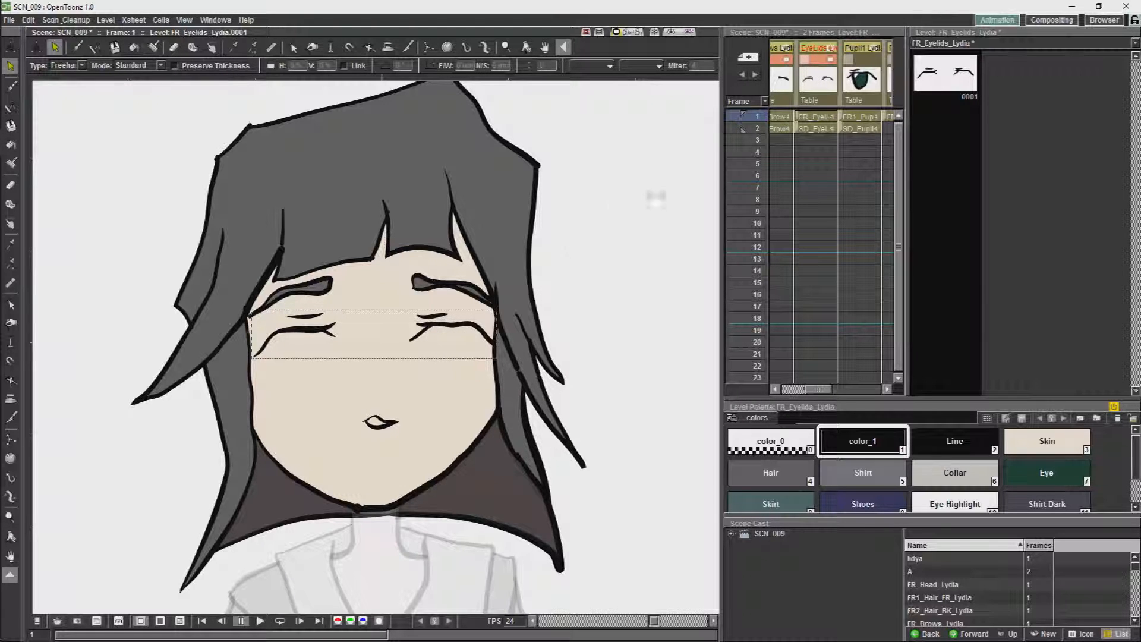
Step: Open the FR_Eyelids drawing on its own for editing and ready the Brush with the Skin style
{"action": "left_click", "coordinate": [945, 74]}
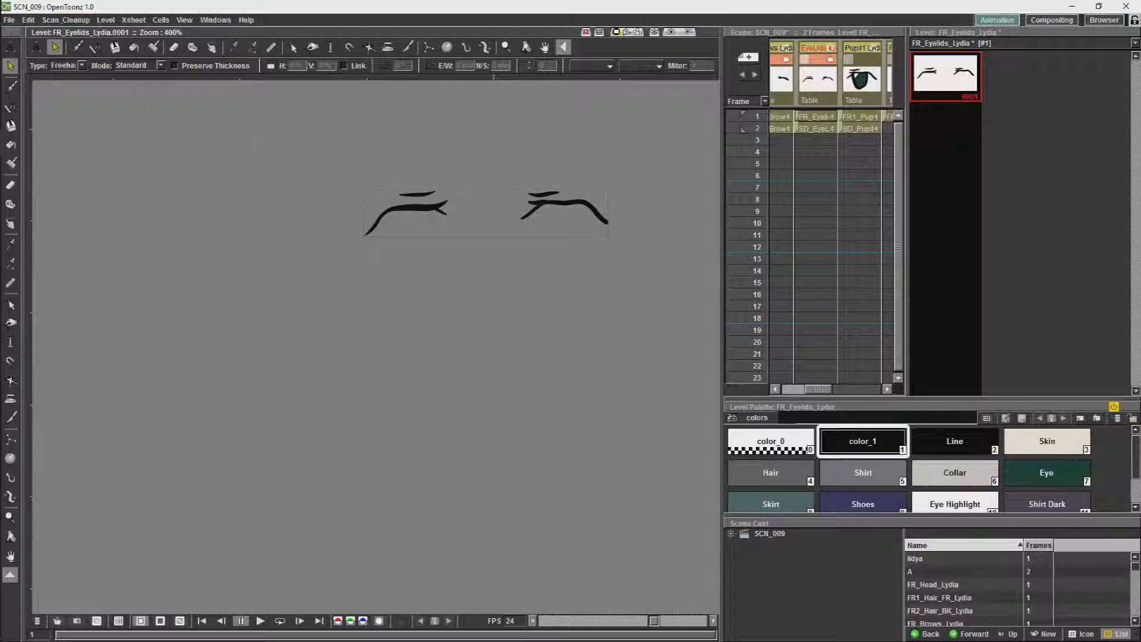
{"action": "left_click", "coordinate": [1025, 445]}
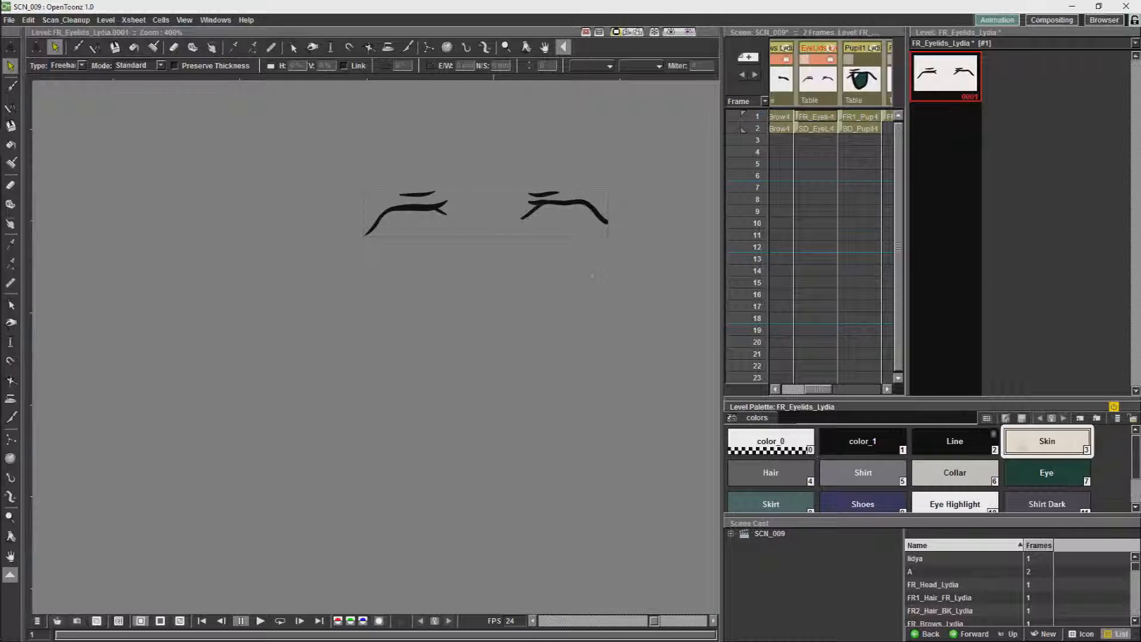
{"action": "left_click", "coordinate": [11, 87]}
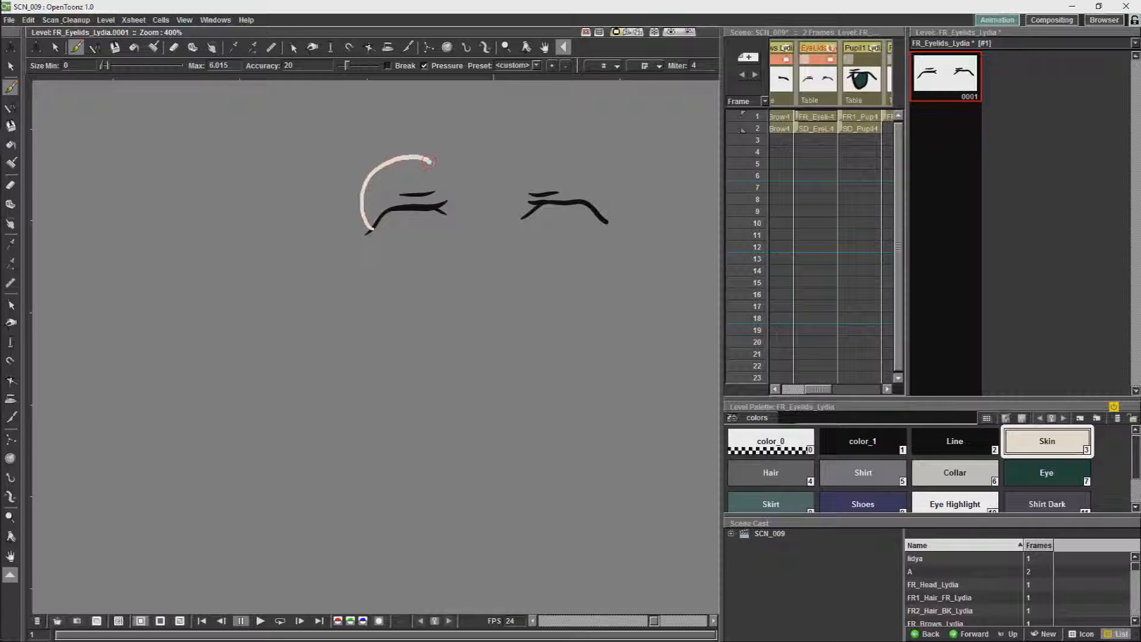
{"action": "left_click_drag", "start_coordinate": [442, 200], "coordinate": [444, 203]}
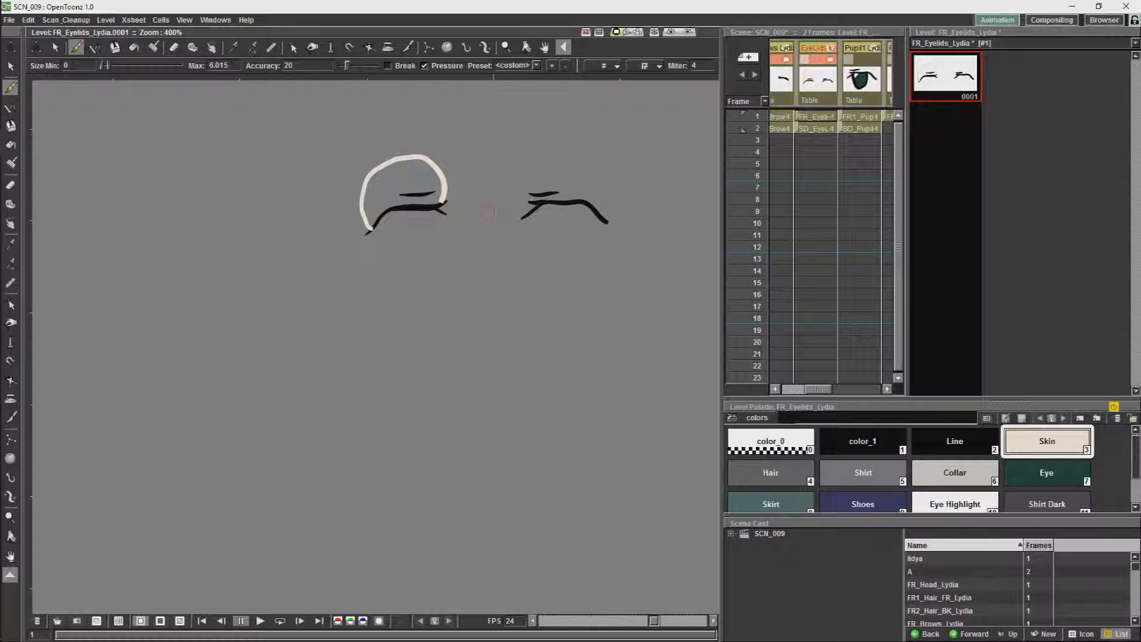
{"action": "left_click_drag", "start_coordinate": [447, 211], "coordinate": [449, 188]}
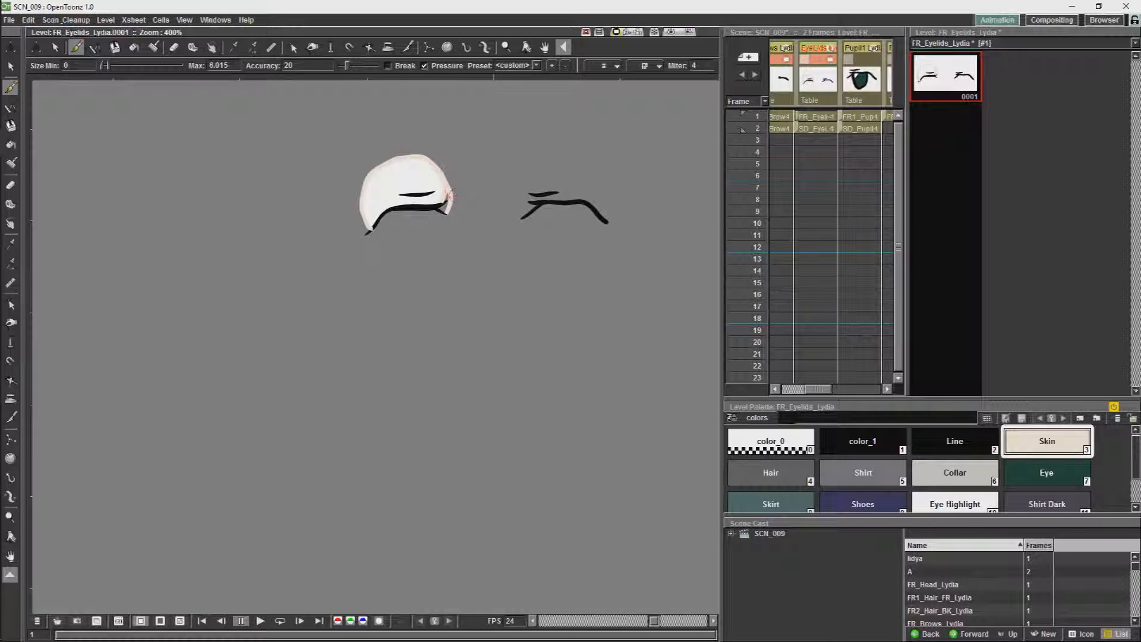
{"action": "key", "text": "ctrl+z"}
{"action": "key", "text": "ctrl+z"}
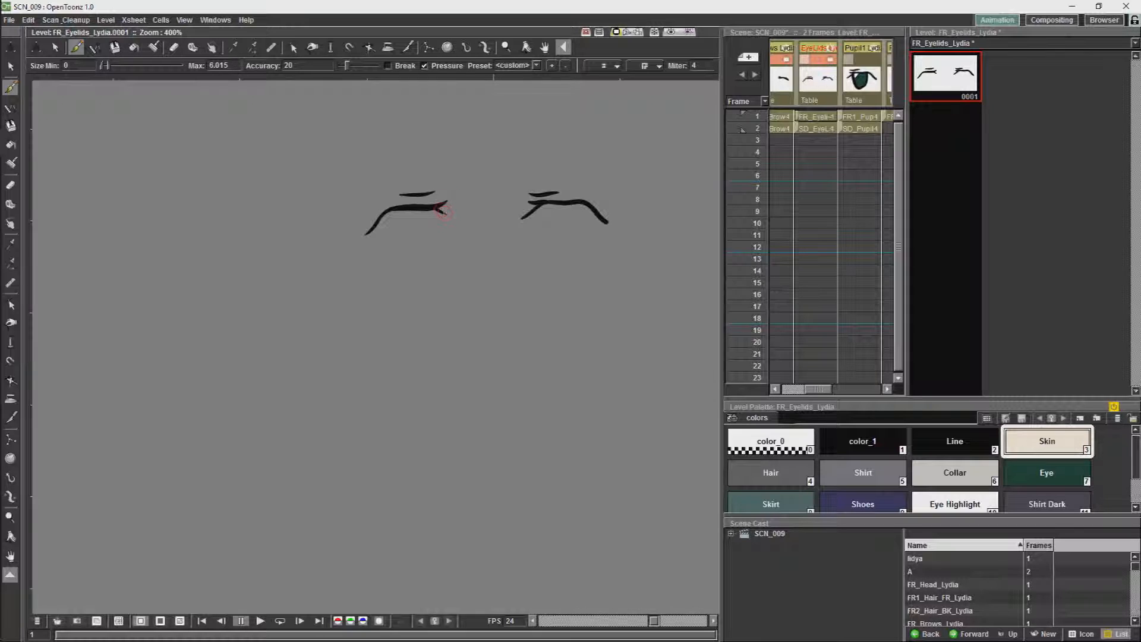
Step: Brush a Skin outline arching over each eyelid from corner to corner and fill both enclosed areas with Skin
{"action": "mouse_move", "coordinate": [447, 209]}
{"action": "left_mouse_down"}
{"action": "mouse_move", "coordinate": [423, 161]}
{"action": "mouse_move", "coordinate": [397, 162]}
{"action": "mouse_move", "coordinate": [369, 184]}
{"action": "mouse_move", "coordinate": [364, 230]}
{"action": "left_mouse_up"}
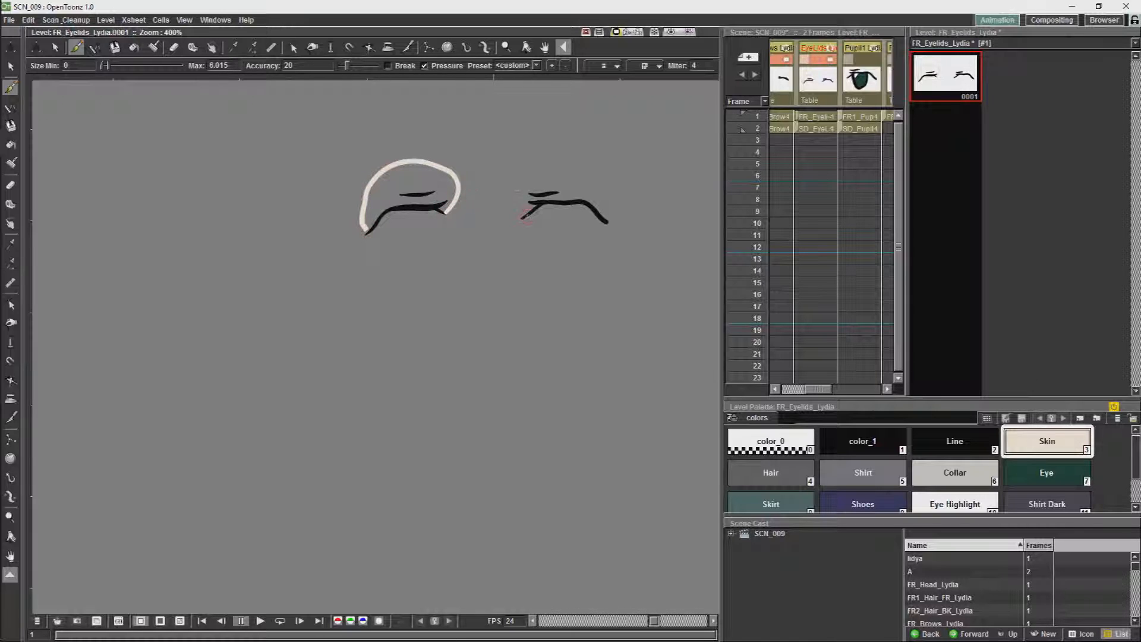
{"action": "mouse_move", "coordinate": [525, 215]}
{"action": "left_mouse_down"}
{"action": "mouse_move", "coordinate": [518, 156]}
{"action": "mouse_move", "coordinate": [579, 158]}
{"action": "mouse_move", "coordinate": [608, 193]}
{"action": "mouse_move", "coordinate": [603, 209]}
{"action": "left_mouse_up"}
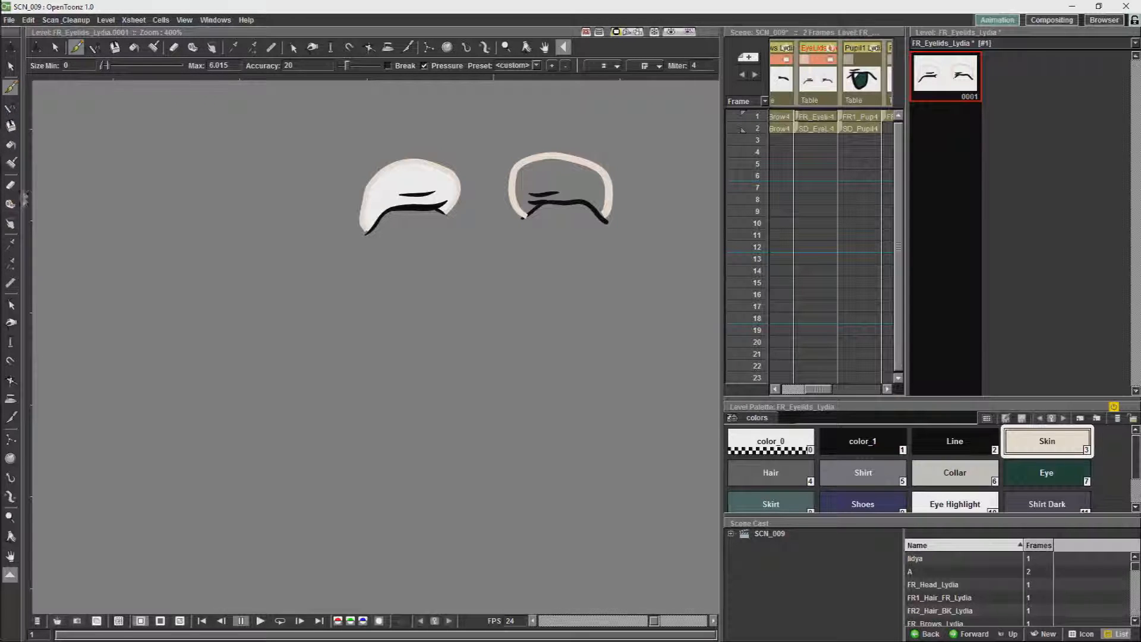
{"action": "left_click", "coordinate": [133, 47]}
{"action": "left_click", "coordinate": [574, 196]}
{"action": "left_click", "coordinate": [575, 180]}
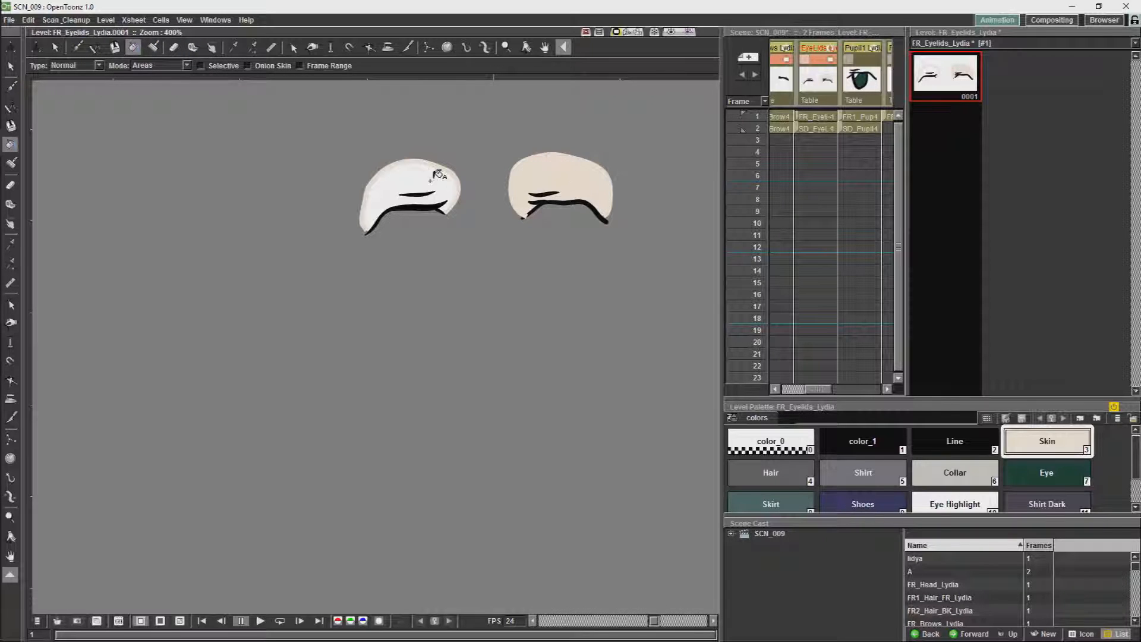
{"action": "left_click", "coordinate": [430, 179]}
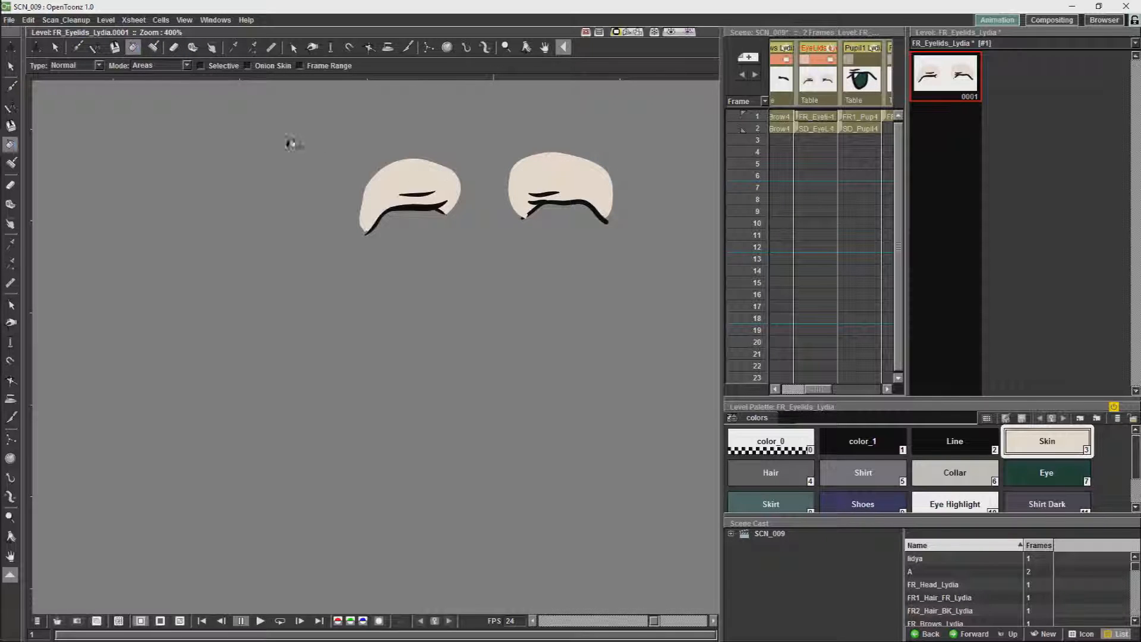
Step: Send both skin outlines to the back of the drawing, behind the black eyelid lines
{"action": "left_click", "coordinate": [10, 65]}
{"action": "left_click", "coordinate": [368, 189]}
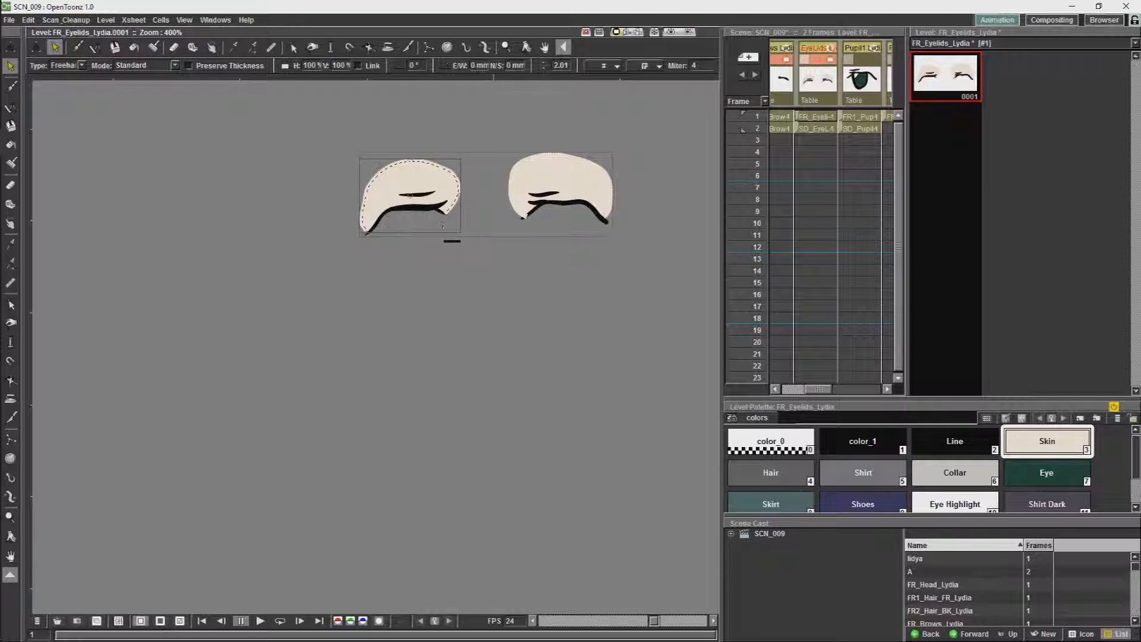
{"action": "right_click", "coordinate": [384, 169]}
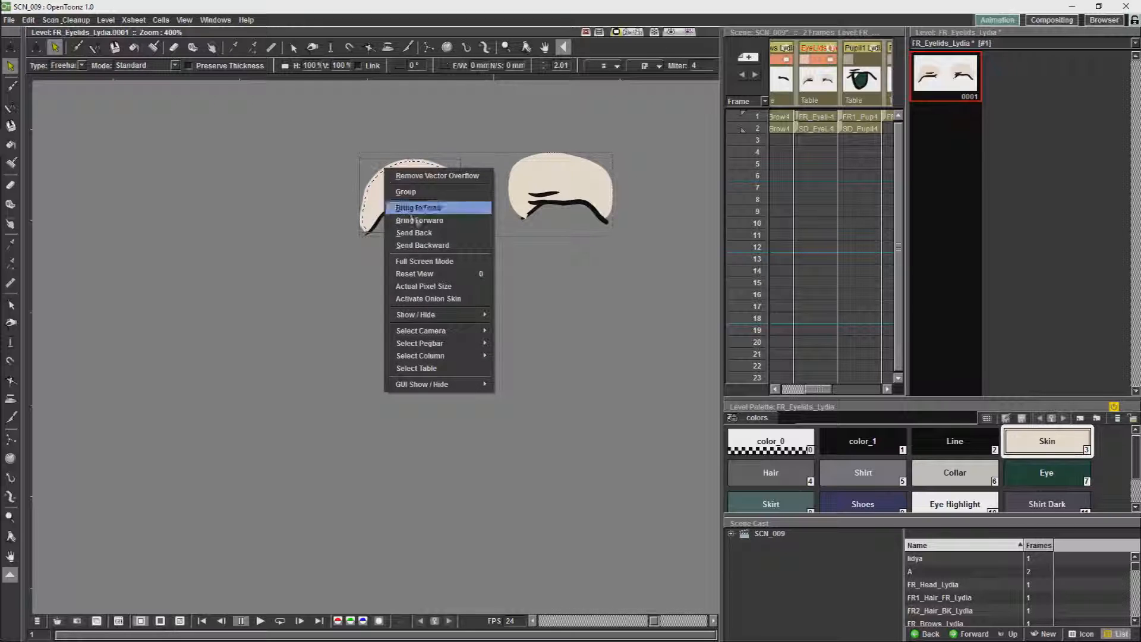
{"action": "left_click", "coordinate": [427, 233]}
{"action": "left_click", "coordinate": [603, 178]}
{"action": "right_click", "coordinate": [604, 177]}
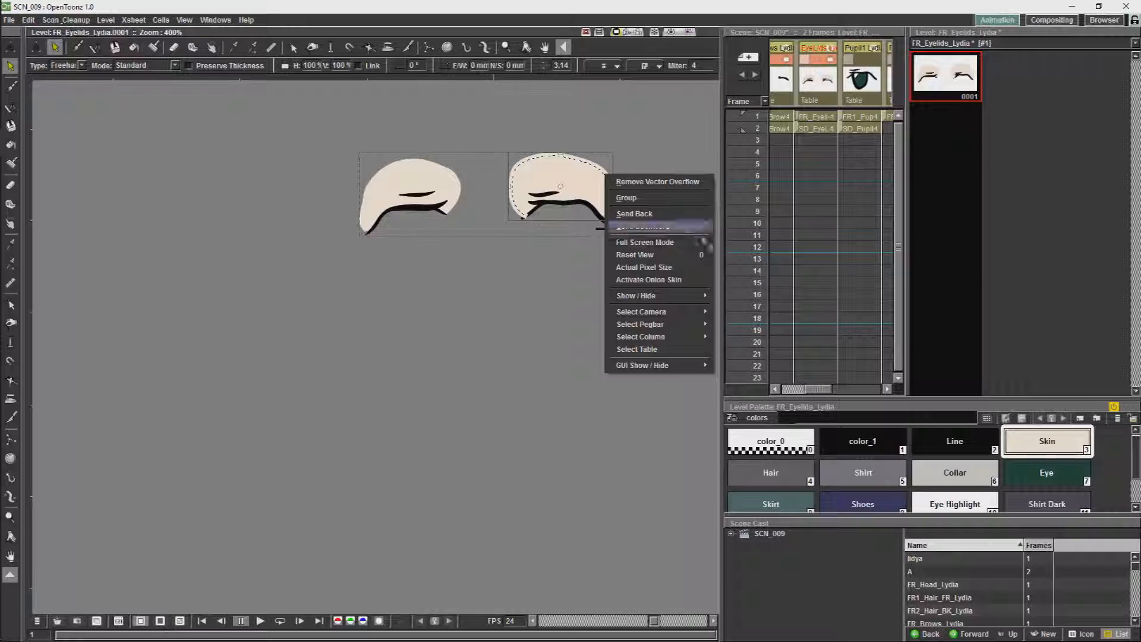
{"action": "left_click", "coordinate": [652, 218]}
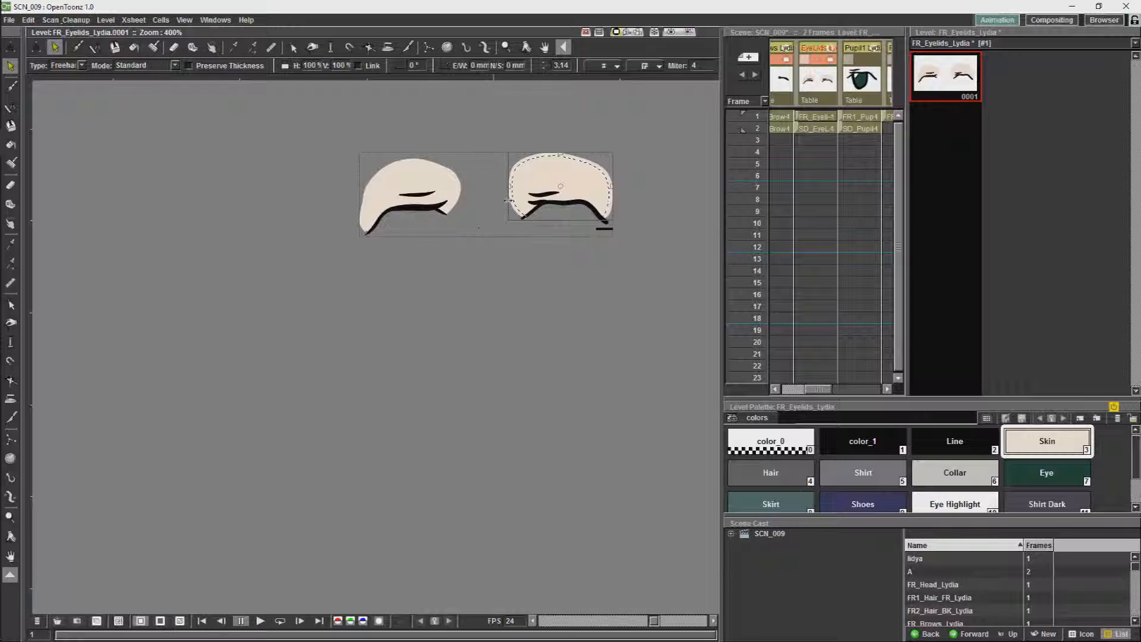
{"action": "left_click", "coordinate": [554, 256]}
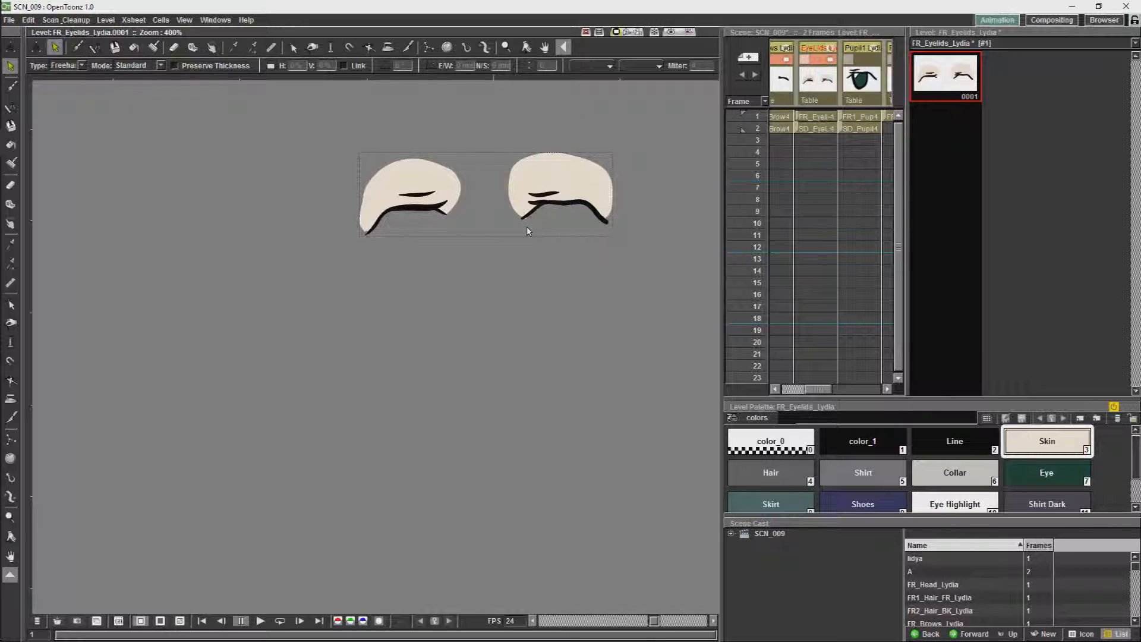
Step: Adjust the skin outline's control points at the inner corner of the right-hand eyelid so its end sits on the black line
{"action": "scroll", "coordinate": [528, 231], "scroll_direction": "up", "scroll_amount": 2}
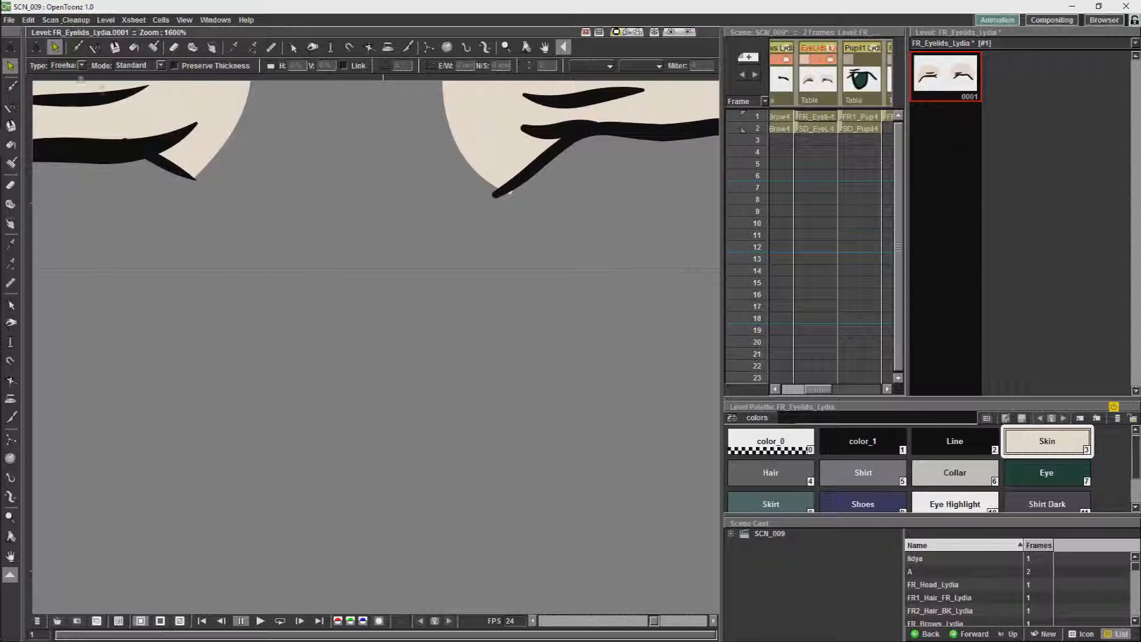
{"action": "key", "text": "c"}
{"action": "left_click", "coordinate": [509, 192]}
{"action": "left_click", "coordinate": [501, 180]}
{"action": "left_click", "coordinate": [489, 174]}
{"action": "left_click_drag", "start_coordinate": [512, 183], "coordinate": [515, 188]}
{"action": "left_click", "coordinate": [516, 191]}
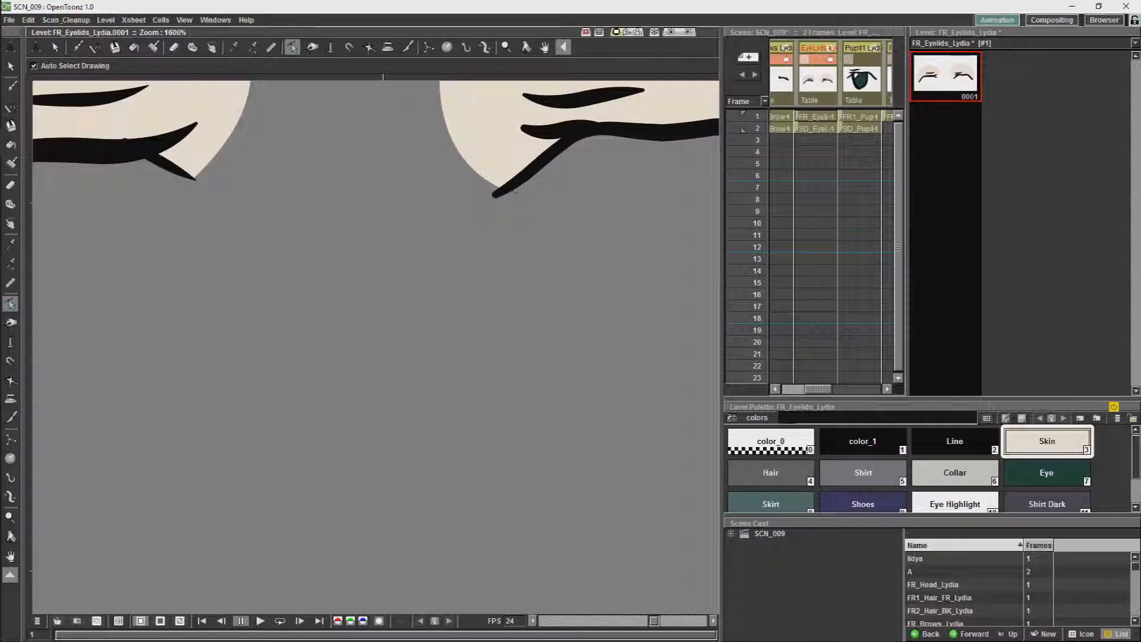
{"action": "scroll", "coordinate": [535, 172], "scroll_direction": "down", "scroll_amount": 2}
Step: Return to the front view in the scene and pull the left-hand eyelid's skin outline points inward within the face
{"action": "left_click", "coordinate": [813, 118]}
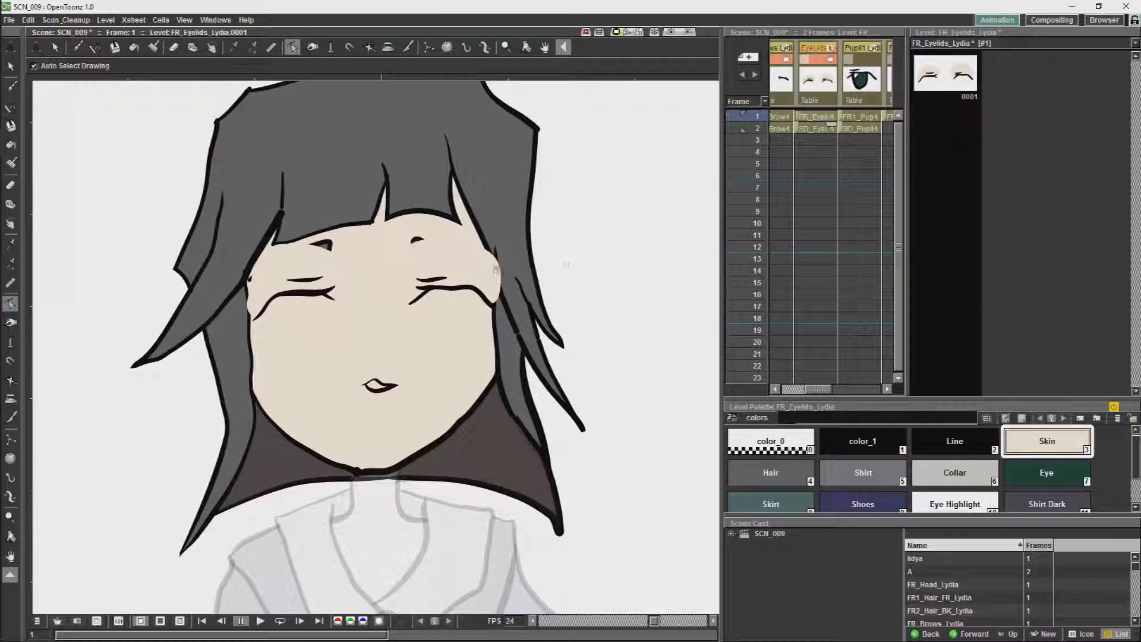
{"action": "left_click", "coordinate": [257, 295]}
{"action": "scroll", "coordinate": [256, 297], "scroll_direction": "up", "scroll_amount": 2}
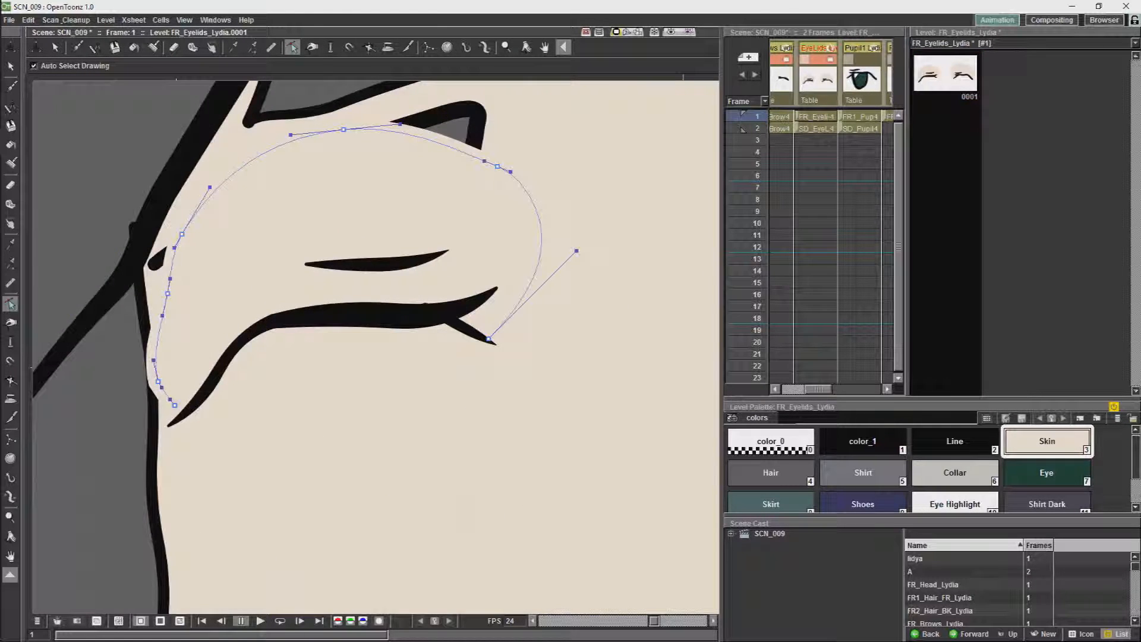
{"action": "left_click_drag", "start_coordinate": [159, 383], "coordinate": [167, 382]}
{"action": "left_click_drag", "start_coordinate": [168, 294], "coordinate": [165, 293]}
{"action": "left_click_drag", "start_coordinate": [181, 235], "coordinate": [184, 238]}
{"action": "left_click_drag", "start_coordinate": [344, 129], "coordinate": [340, 130]}
{"action": "left_click_drag", "start_coordinate": [498, 167], "coordinate": [490, 162]}
{"action": "left_click_drag", "start_coordinate": [576, 251], "coordinate": [550, 229]}
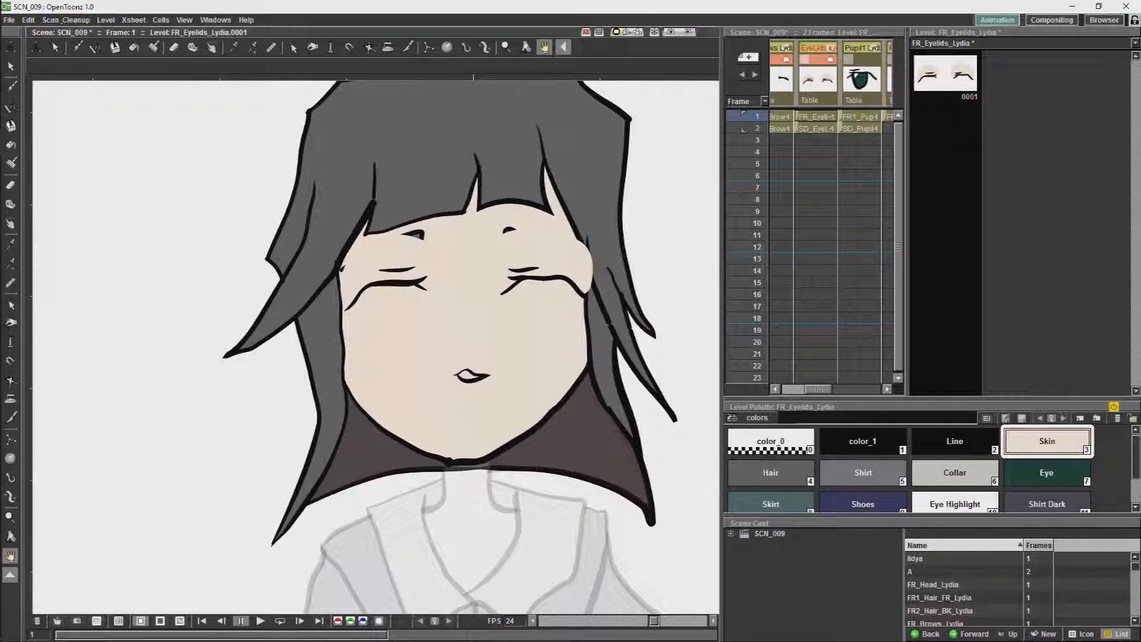
Step: Open the Stage Schematic and link the Hair1, Hair2, Brows and EyeLids nodes to the Head node, stacked beside it
{"action": "key", "text": "s"}
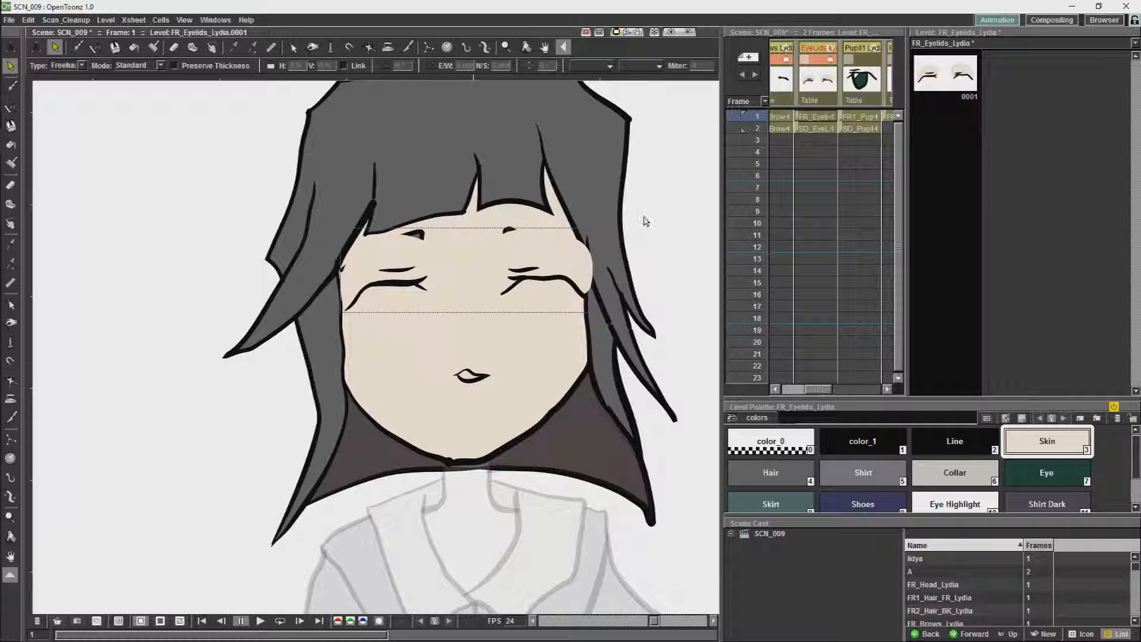
{"action": "left_click", "coordinate": [215, 20]}
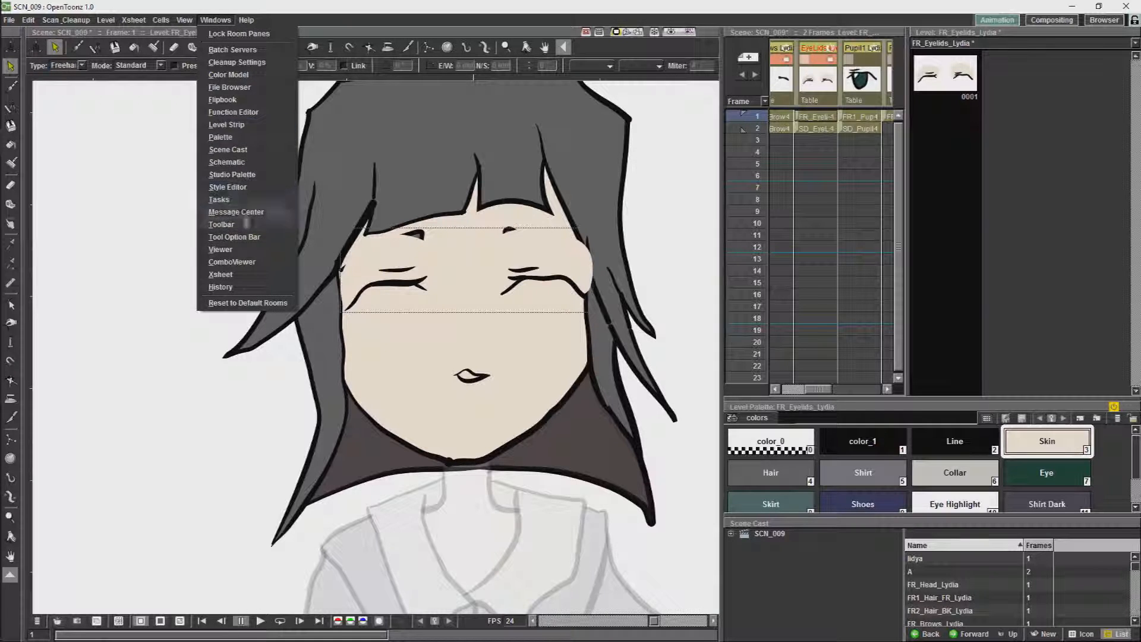
{"action": "left_click", "coordinate": [227, 162]}
{"action": "left_click_drag", "start_coordinate": [878, 420], "coordinate": [896, 348]}
{"action": "left_click_drag", "start_coordinate": [881, 458], "coordinate": [897, 381]}
{"action": "left_click_drag", "start_coordinate": [891, 493], "coordinate": [909, 459]}
{"action": "left_click_drag", "start_coordinate": [830, 445], "coordinate": [880, 461]}
{"action": "left_click_drag", "start_coordinate": [683, 362], "coordinate": [891, 492]}
{"action": "left_click_drag", "start_coordinate": [908, 460], "coordinate": [892, 422]}
{"action": "left_click_drag", "start_coordinate": [829, 445], "coordinate": [864, 493]}
{"action": "left_click_drag", "start_coordinate": [895, 492], "coordinate": [896, 447]}
{"action": "left_click_drag", "start_coordinate": [895, 348], "coordinate": [892, 339]}
{"action": "left_click_drag", "start_coordinate": [898, 382], "coordinate": [889, 378]}
{"action": "left_click_drag", "start_coordinate": [894, 420], "coordinate": [894, 410]}
{"action": "left_click_drag", "start_coordinate": [892, 340], "coordinate": [893, 334]}
Step: Check the front hair's stacking order with the Animate tool and set the Brows column's stacking order to 1
{"action": "left_click", "coordinate": [785, 74]}
{"action": "key", "text": "a"}
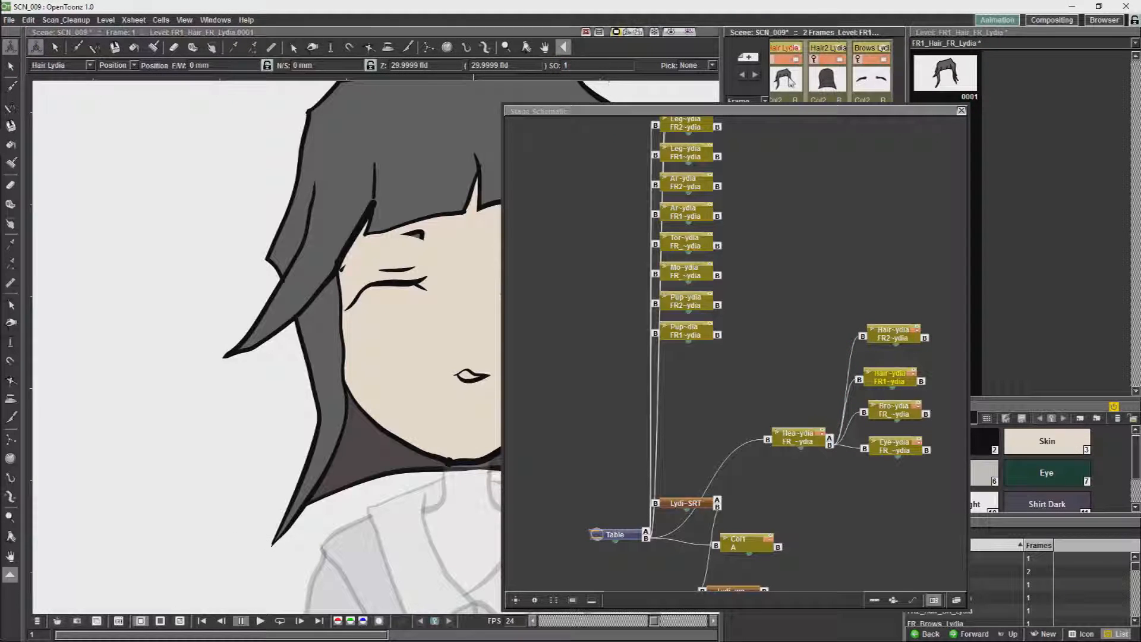
{"action": "left_click_drag", "start_coordinate": [648, 111], "coordinate": [751, 181]}
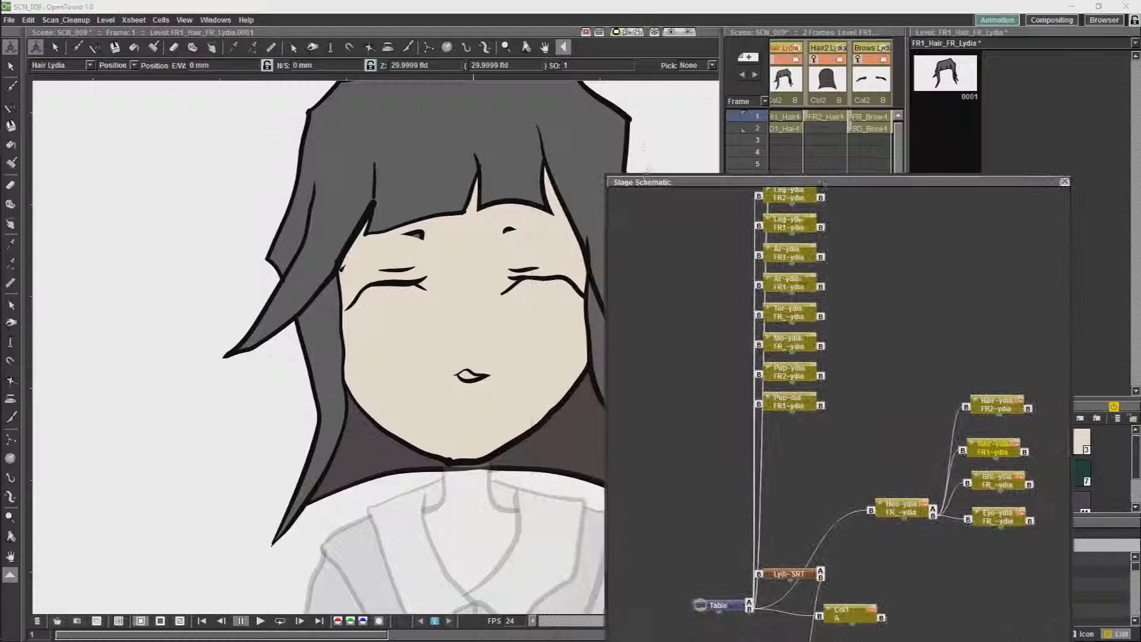
{"action": "left_click", "coordinate": [871, 80]}
{"action": "type", "text": "1"}
{"action": "key", "text": "Return"}
{"action": "left_click", "coordinate": [788, 84]}
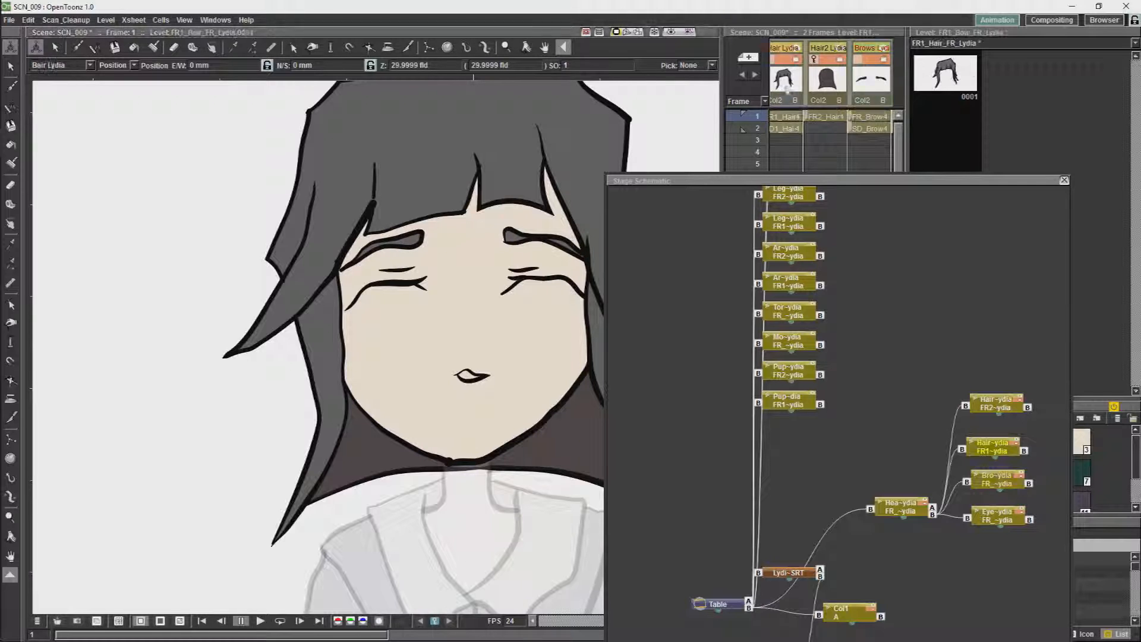
{"action": "left_click", "coordinate": [857, 85]}
{"action": "left_click", "coordinate": [782, 73]}
{"action": "left_click_drag", "start_coordinate": [763, 180], "coordinate": [346, 141]}
Step: Show the side view in frame 2 and delete the eyeball shape from the EyeLids column's drawing
{"action": "left_click", "coordinate": [872, 128]}
{"action": "scroll", "coordinate": [856, 155], "scroll_direction": "right", "scroll_amount": 2}
{"action": "left_click_drag", "start_coordinate": [601, 143], "coordinate": [766, 238]}
{"action": "left_click", "coordinate": [809, 117]}
{"action": "left_click", "coordinate": [807, 129]}
{"action": "left_click", "coordinate": [10, 66]}
{"action": "mouse_move", "coordinate": [379, 265]}
{"action": "left_mouse_down"}
{"action": "mouse_move", "coordinate": [370, 340]}
{"action": "mouse_move", "coordinate": [381, 269]}
{"action": "left_mouse_up"}
{"action": "key", "text": "Delete"}
Step: Open the SD_EyeLid drawing on its own and add a filled Skin shape behind the black lid line
{"action": "left_click", "coordinate": [961, 88]}
{"action": "mouse_move", "coordinate": [692, 122]}
{"action": "left_mouse_down"}
{"action": "mouse_move", "coordinate": [516, 196]}
{"action": "mouse_move", "coordinate": [552, 184]}
{"action": "left_mouse_up"}
{"action": "left_click", "coordinate": [1030, 439]}
{"action": "key", "text": "b"}
{"action": "key", "text": "s"}
{"action": "right_click", "coordinate": [546, 159]}
{"action": "left_click", "coordinate": [590, 212]}
{"action": "key", "text": "f"}
{"action": "left_click", "coordinate": [530, 161]}
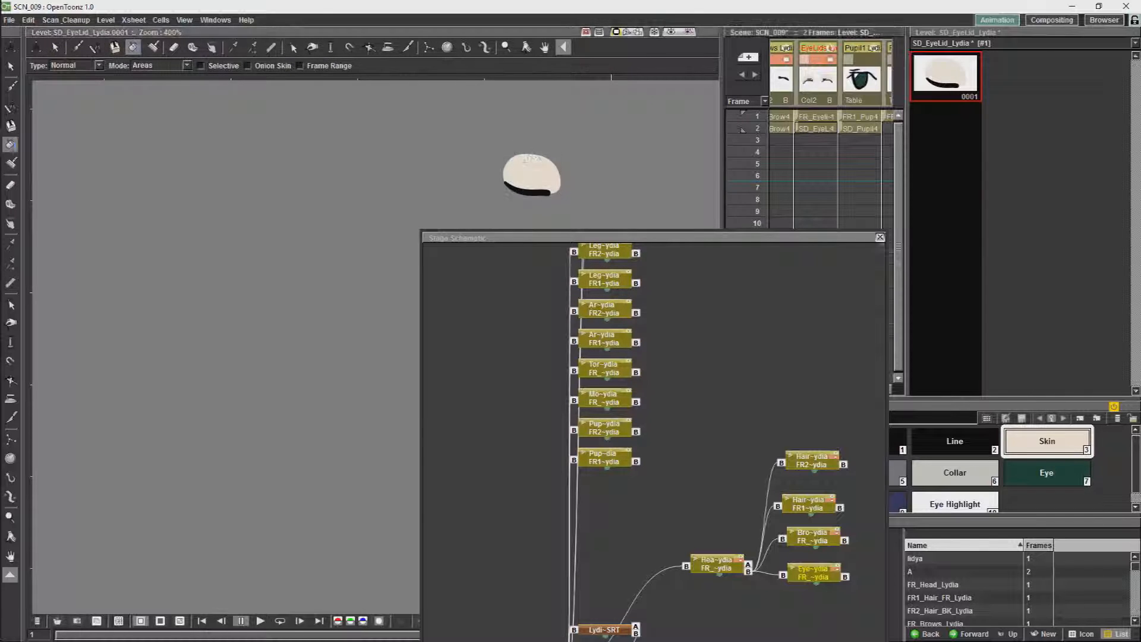
Step: Return to the side view in the scene, close the Stage Schematic and show the Pupil1 column
{"action": "left_click", "coordinate": [819, 128]}
{"action": "left_click_drag", "start_coordinate": [721, 239], "coordinate": [831, 224]}
{"action": "left_click", "coordinate": [988, 224]}
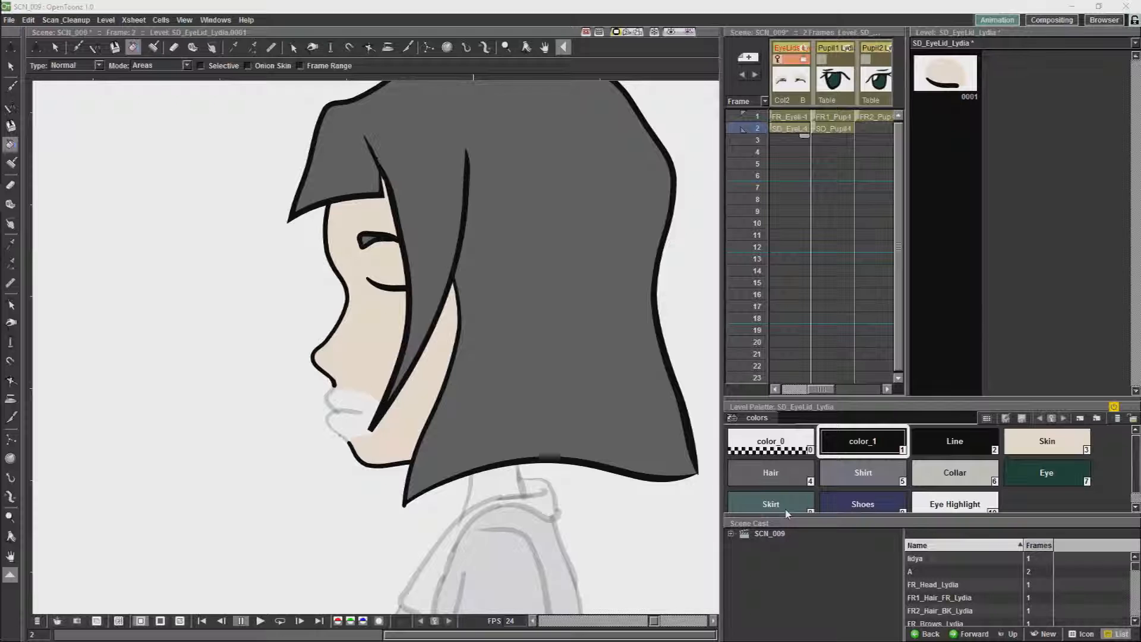
{"action": "left_click", "coordinate": [837, 66]}
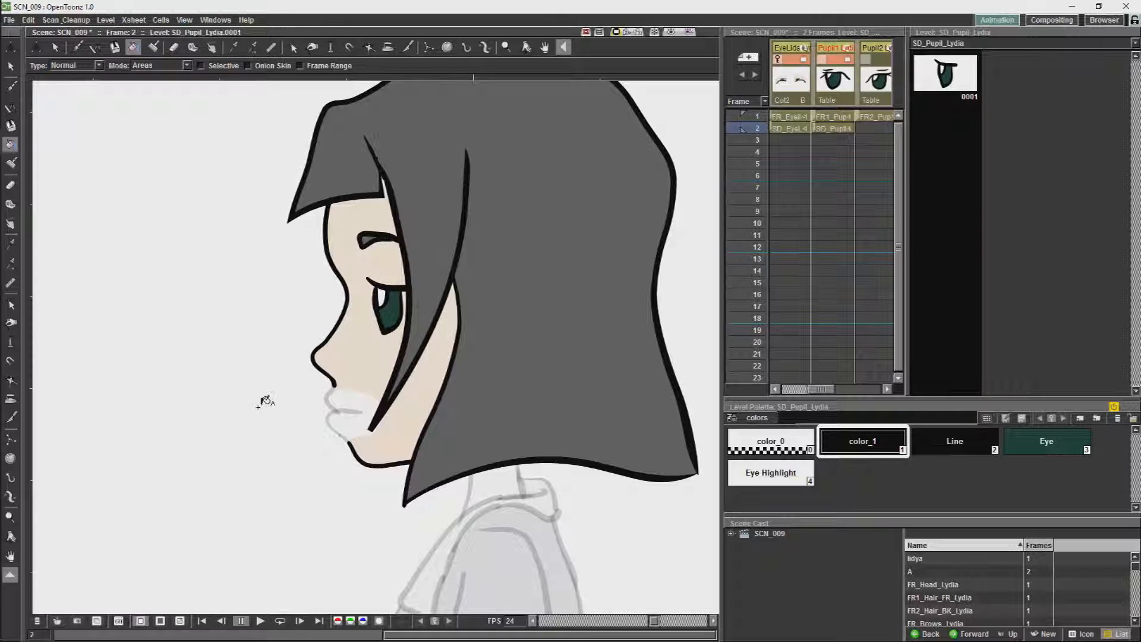
{"action": "left_click_drag", "start_coordinate": [254, 380], "coordinate": [247, 207]}
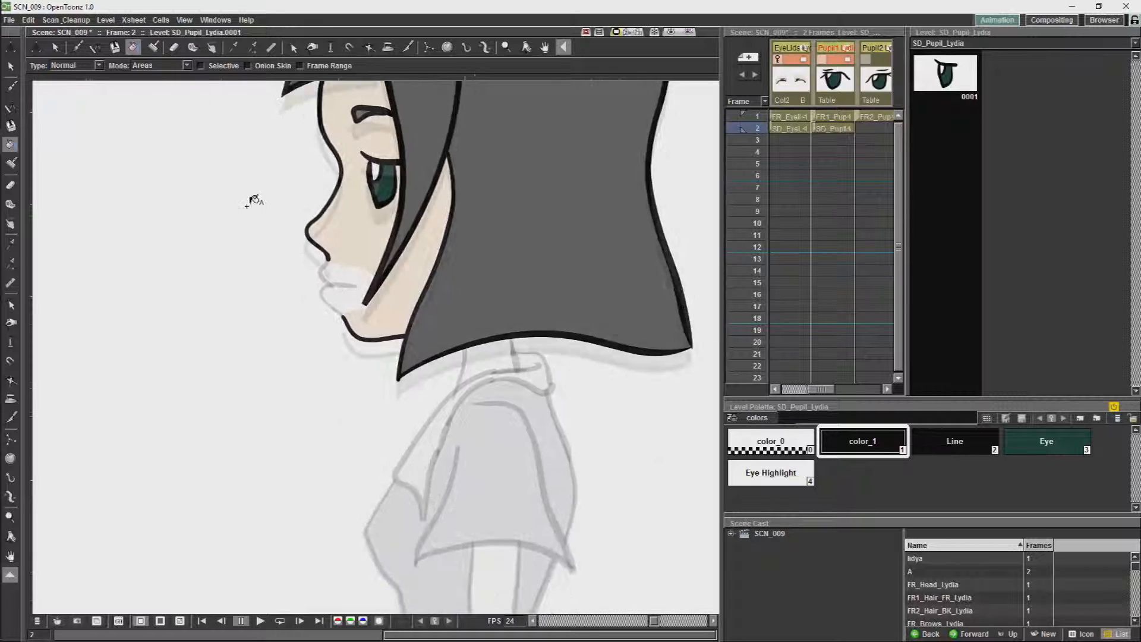
{"action": "scroll", "coordinate": [262, 281], "scroll_direction": "down", "scroll_amount": 10}
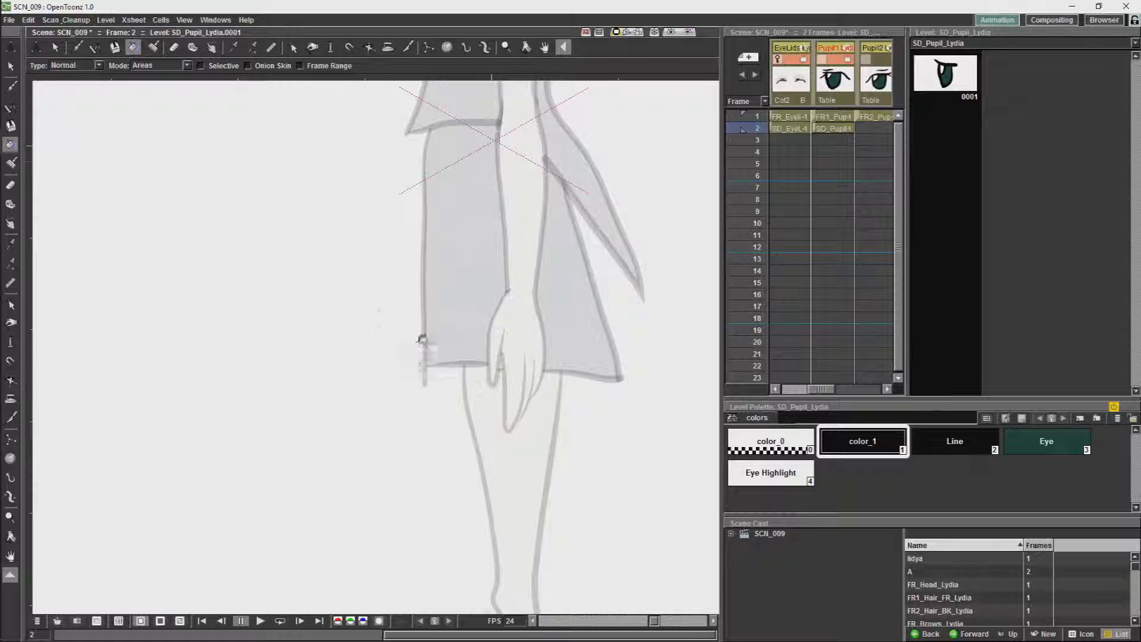
{"action": "left_click_drag", "start_coordinate": [391, 393], "coordinate": [386, 469]}
{"action": "scroll", "coordinate": [392, 464], "scroll_direction": "up", "scroll_amount": 10}
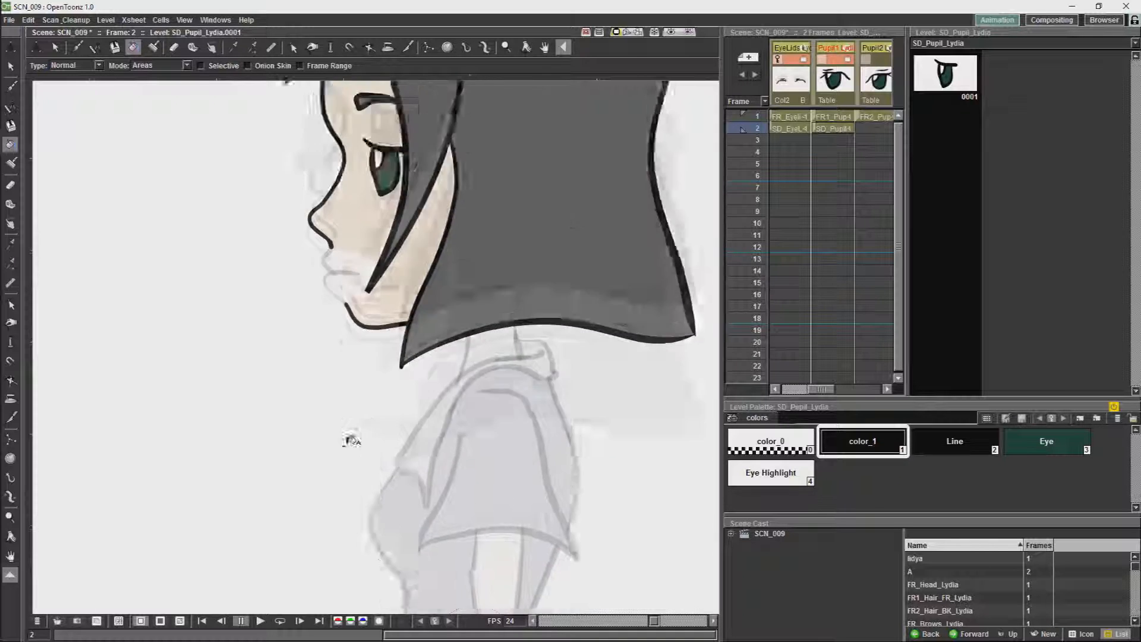
{"action": "scroll", "coordinate": [333, 370], "scroll_direction": "up", "scroll_amount": 2}
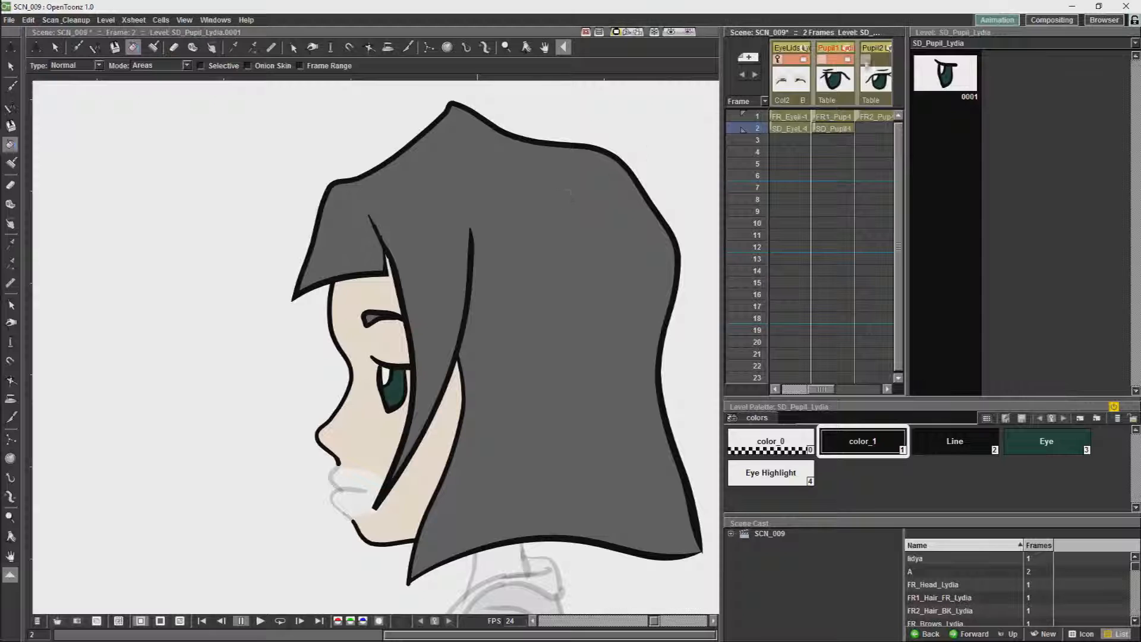
Step: Open the front-view FR1_Pupil drawing on its own and delete the eyelid and lash lines, keeping only the pupil and highlight curves
{"action": "left_click", "coordinate": [832, 117]}
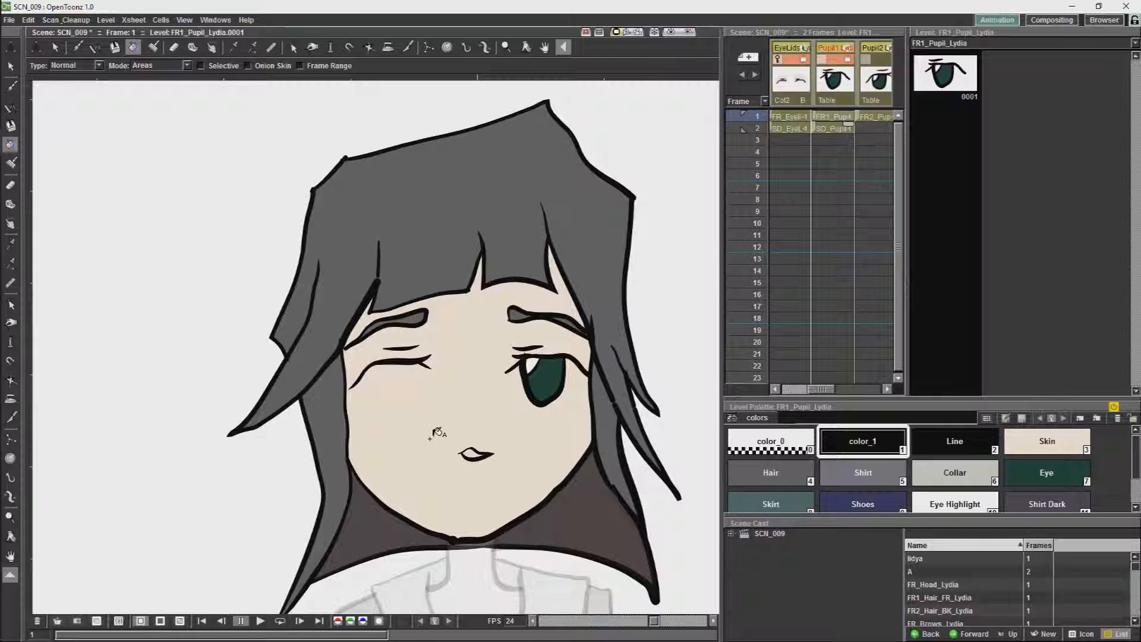
{"action": "left_click", "coordinate": [945, 74]}
{"action": "left_click_drag", "start_coordinate": [542, 162], "coordinate": [271, 313]}
{"action": "key", "text": "k"}
{"action": "left_click", "coordinate": [410, 370]}
{"action": "key", "text": "b"}
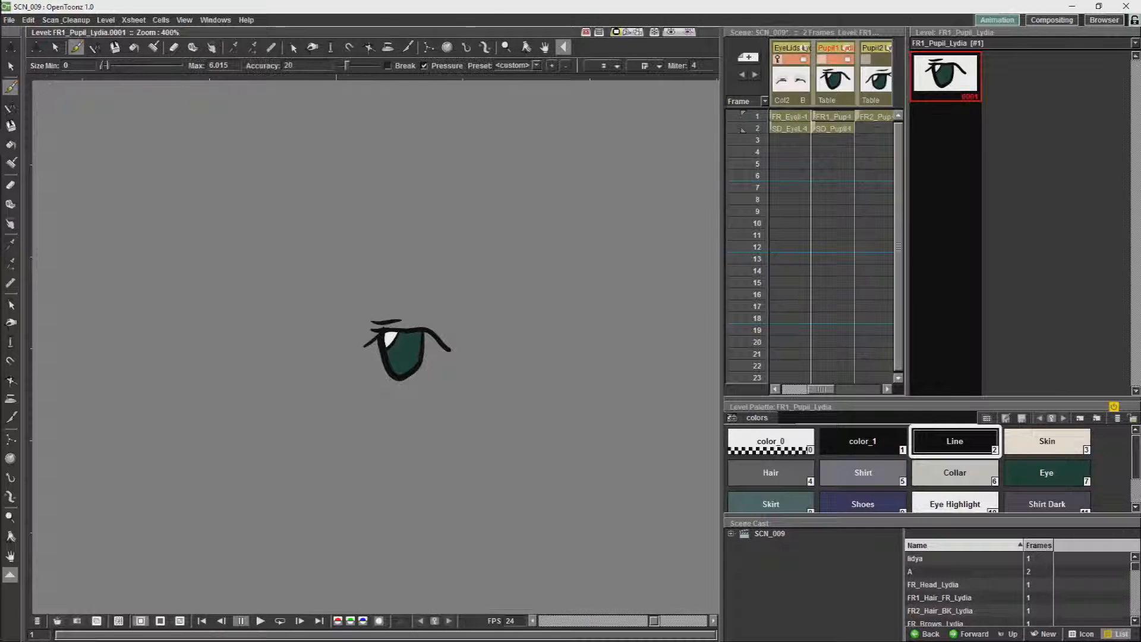
{"action": "scroll", "coordinate": [403, 298], "scroll_direction": "up", "scroll_amount": 2}
{"action": "left_click", "coordinate": [11, 66]}
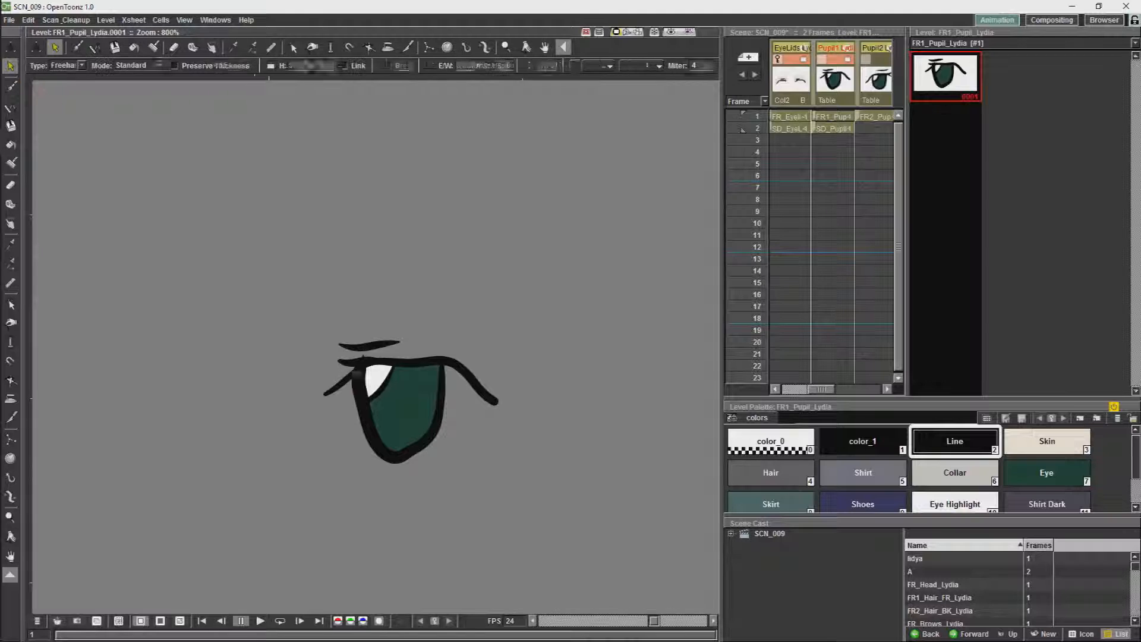
{"action": "left_click", "coordinate": [455, 361]}
{"action": "key", "text": "Delete"}
{"action": "left_click", "coordinate": [369, 346]}
{"action": "key", "text": "Delete"}
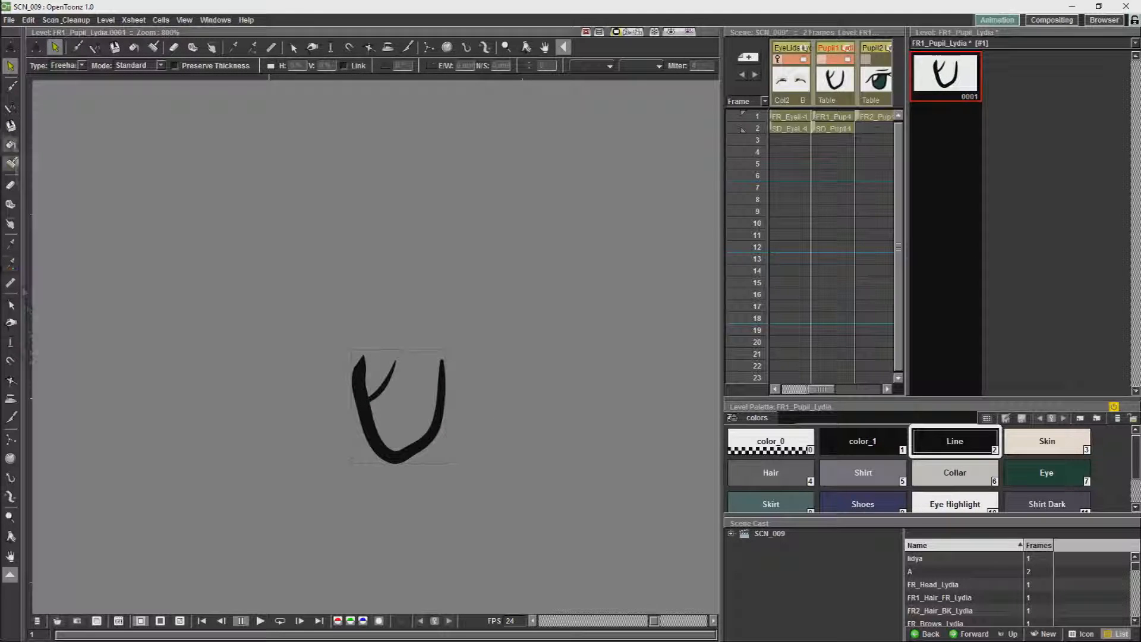
Step: Join the two open ends of the FR1_Pupil outline and bend the joining line into a rounded top
{"action": "left_click", "coordinate": [10, 204]}
{"action": "mouse_move", "coordinate": [363, 356]}
{"action": "left_mouse_down"}
{"action": "mouse_move", "coordinate": [443, 360]}
{"action": "mouse_move", "coordinate": [401, 331]}
{"action": "left_mouse_up"}
{"action": "left_click", "coordinate": [11, 304]}
{"action": "left_click", "coordinate": [401, 358]}
Step: Set the Pump tool size to 7.01 and even out the line thickness of the FR1_Pupil outline
{"action": "left_click", "coordinate": [10, 342]}
{"action": "left_click_drag", "start_coordinate": [358, 373], "coordinate": [359, 353]}
{"action": "left_click_drag", "start_coordinate": [159, 65], "coordinate": [127, 66]}
{"action": "left_click_drag", "start_coordinate": [363, 353], "coordinate": [365, 441]}
{"action": "left_click_drag", "start_coordinate": [367, 433], "coordinate": [368, 435]}
{"action": "left_click_drag", "start_coordinate": [385, 346], "coordinate": [384, 333]}
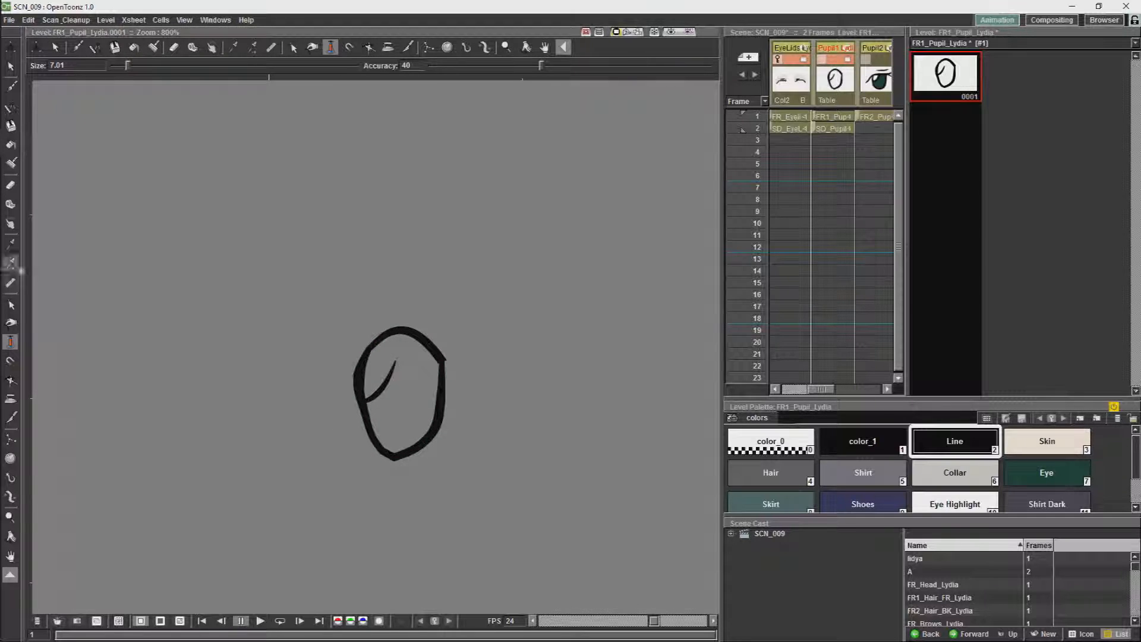
Step: Extend the FR1_Pupil highlight curve to the outline's top and fill the areas with Eye and Eye Highlight
{"action": "left_click", "coordinate": [11, 304]}
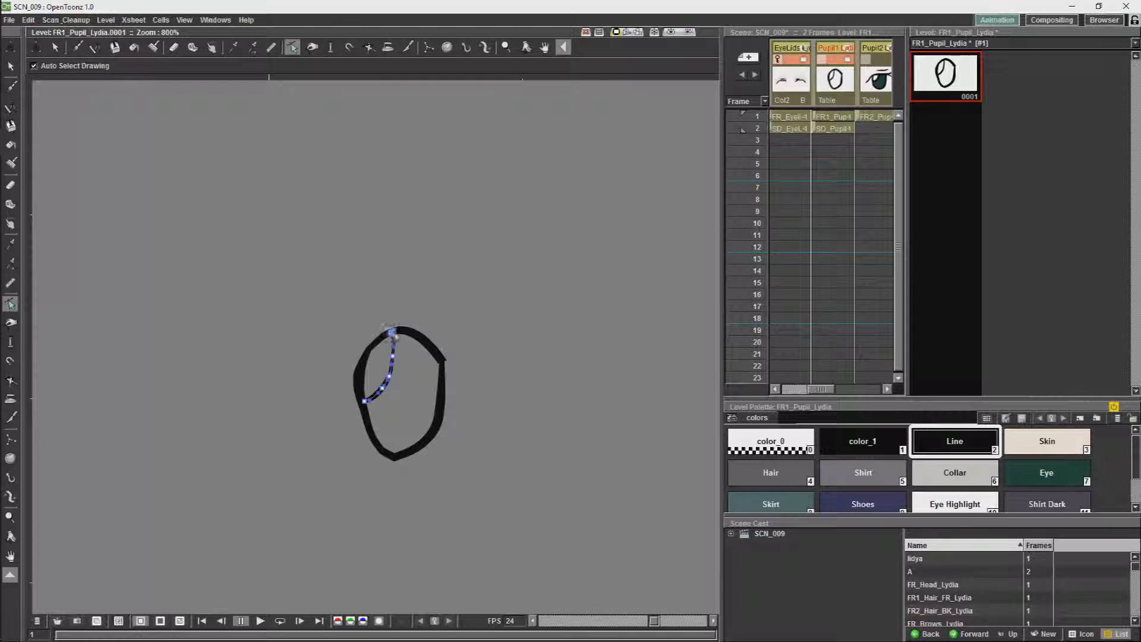
{"action": "left_click", "coordinate": [1046, 472]}
{"action": "key", "text": "f"}
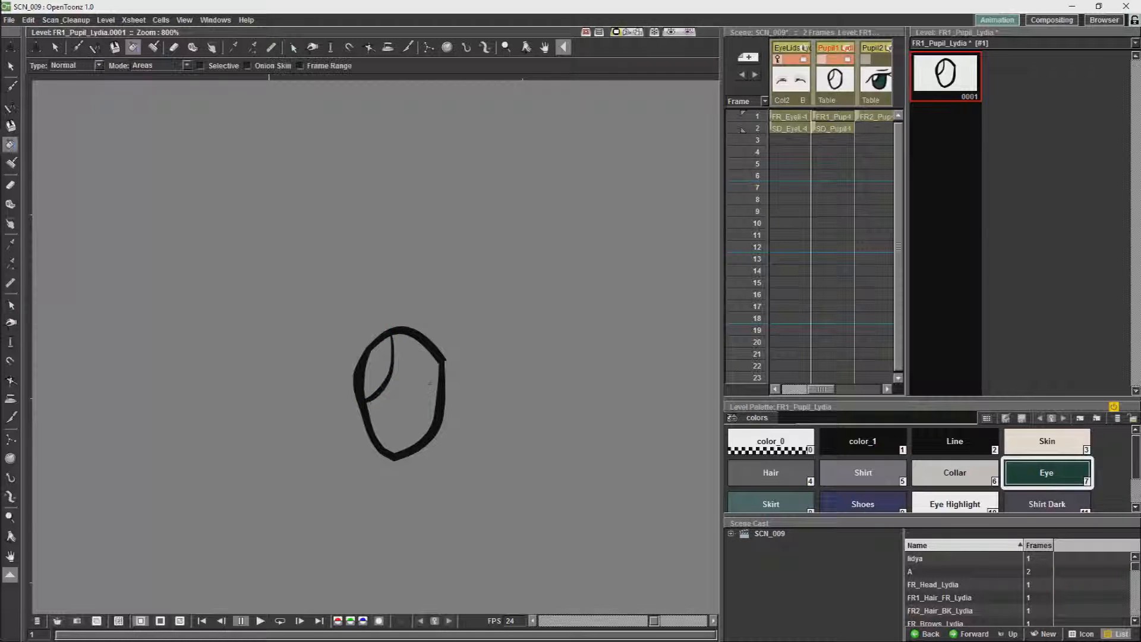
{"action": "left_click", "coordinate": [416, 404]}
{"action": "left_click", "coordinate": [955, 507]}
{"action": "left_click", "coordinate": [380, 369]}
{"action": "left_click", "coordinate": [839, 120]}
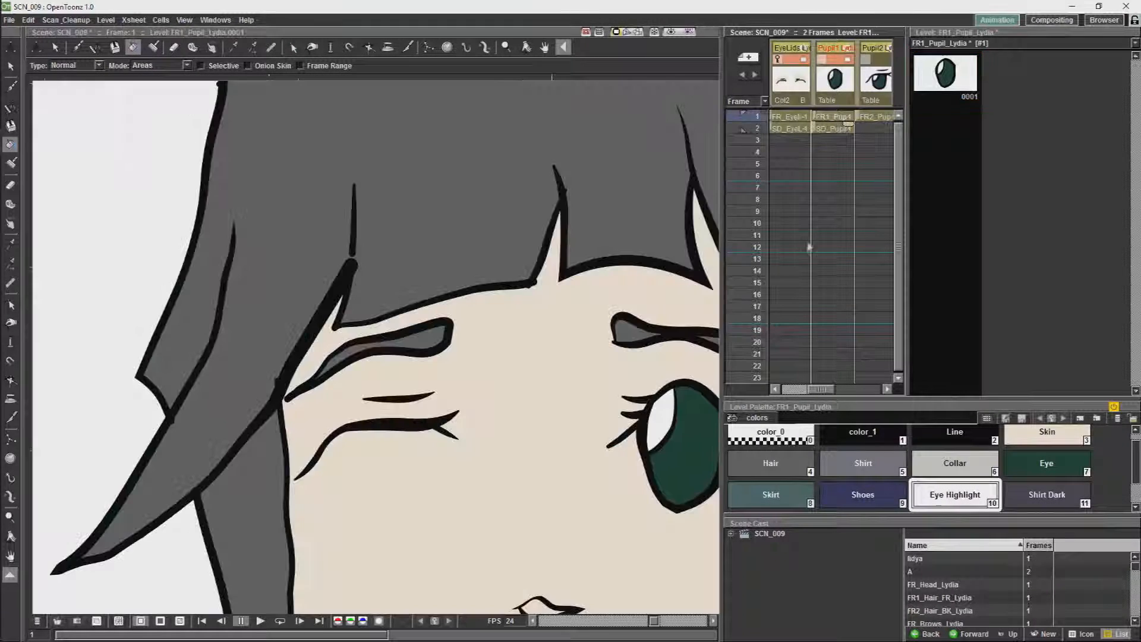
Step: Open the FR2_Pupil drawing on its own and delete its lid line, crease and lash, keeping the pupil and highlight curves
{"action": "scroll", "coordinate": [1041, 469], "scroll_direction": "down", "scroll_amount": 1}
{"action": "left_click", "coordinate": [877, 118]}
{"action": "left_click", "coordinate": [945, 73]}
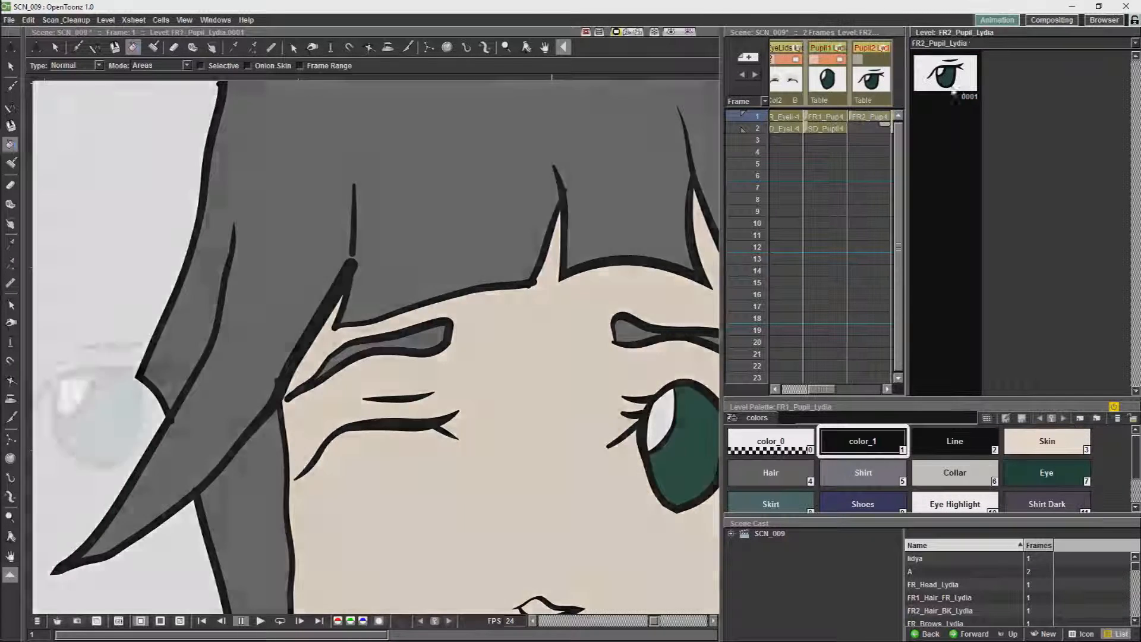
{"action": "key", "text": "space"}
{"action": "left_click_drag", "start_coordinate": [285, 316], "coordinate": [607, 368]}
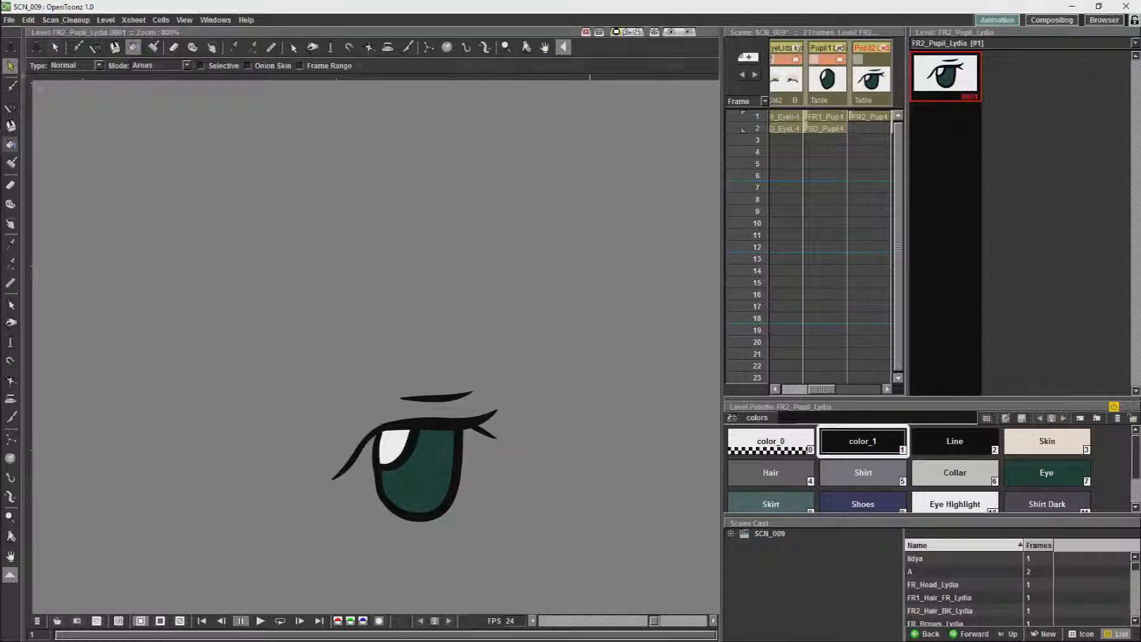
{"action": "left_click", "coordinate": [11, 67]}
{"action": "left_click", "coordinate": [449, 418]}
{"action": "key", "text": "Delete"}
{"action": "left_click", "coordinate": [449, 399]}
{"action": "key", "text": "Delete"}
{"action": "left_click", "coordinate": [478, 429]}
{"action": "key", "text": "Delete"}
Step: Join the open ends of the FR2_Pupil outline, round its top and extend the highlight curve up to it
{"action": "left_click", "coordinate": [11, 204]}
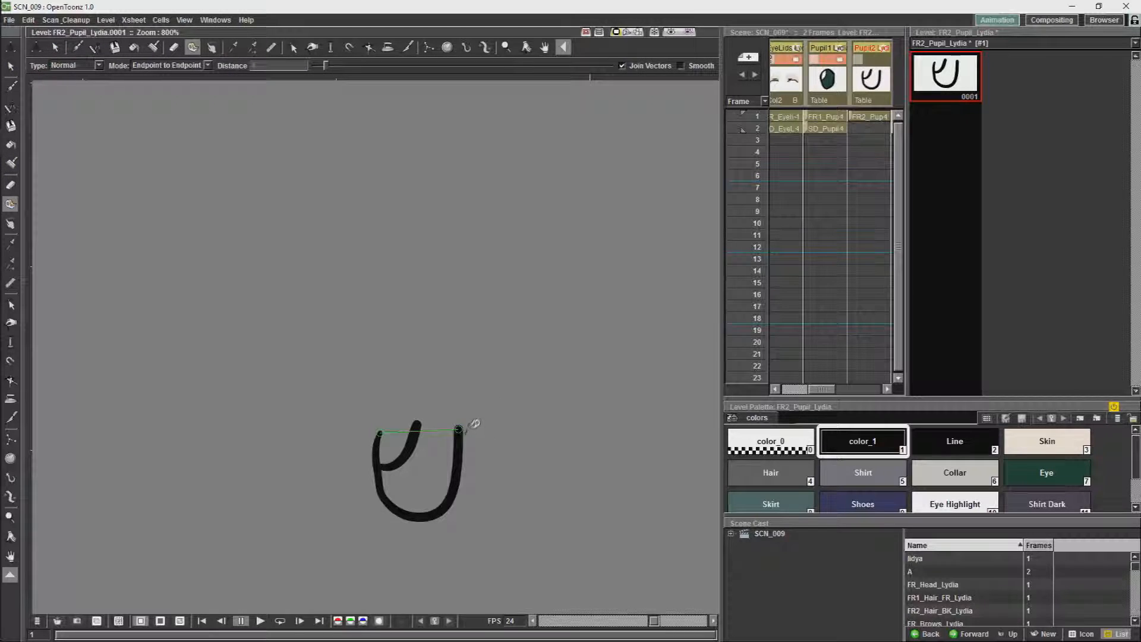
{"action": "left_click_drag", "start_coordinate": [458, 427], "coordinate": [380, 432]}
{"action": "left_click", "coordinate": [11, 304]}
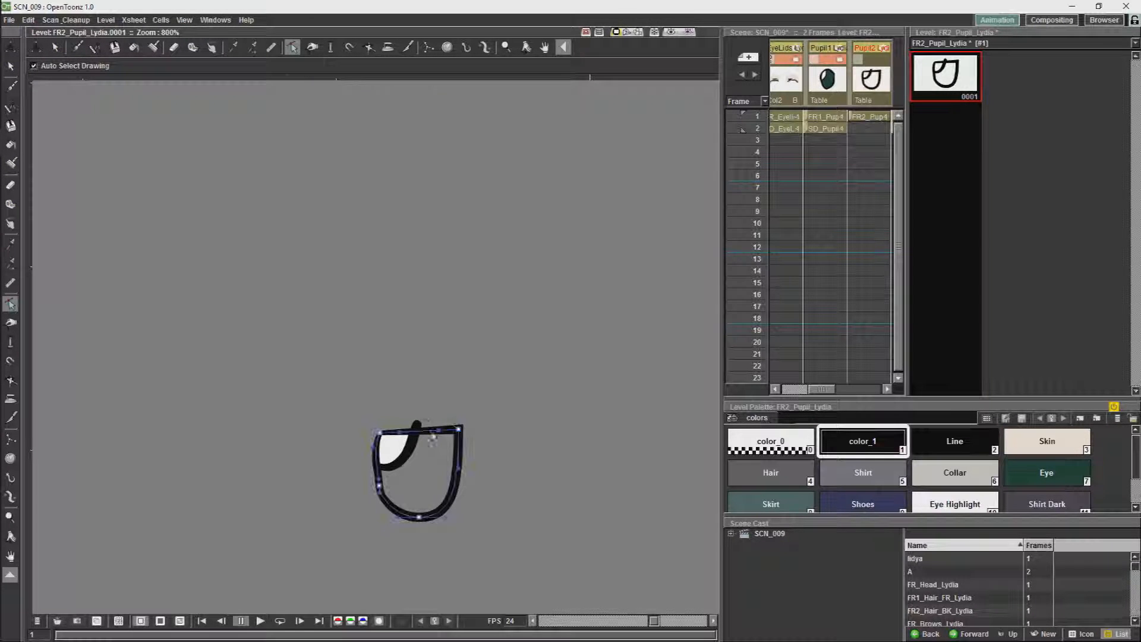
{"action": "mouse_move", "coordinate": [425, 398]}
{"action": "left_mouse_down"}
{"action": "mouse_move", "coordinate": [390, 403]}
{"action": "mouse_move", "coordinate": [377, 431]}
{"action": "mouse_move", "coordinate": [417, 398]}
{"action": "left_mouse_up"}
{"action": "left_click", "coordinate": [417, 430]}
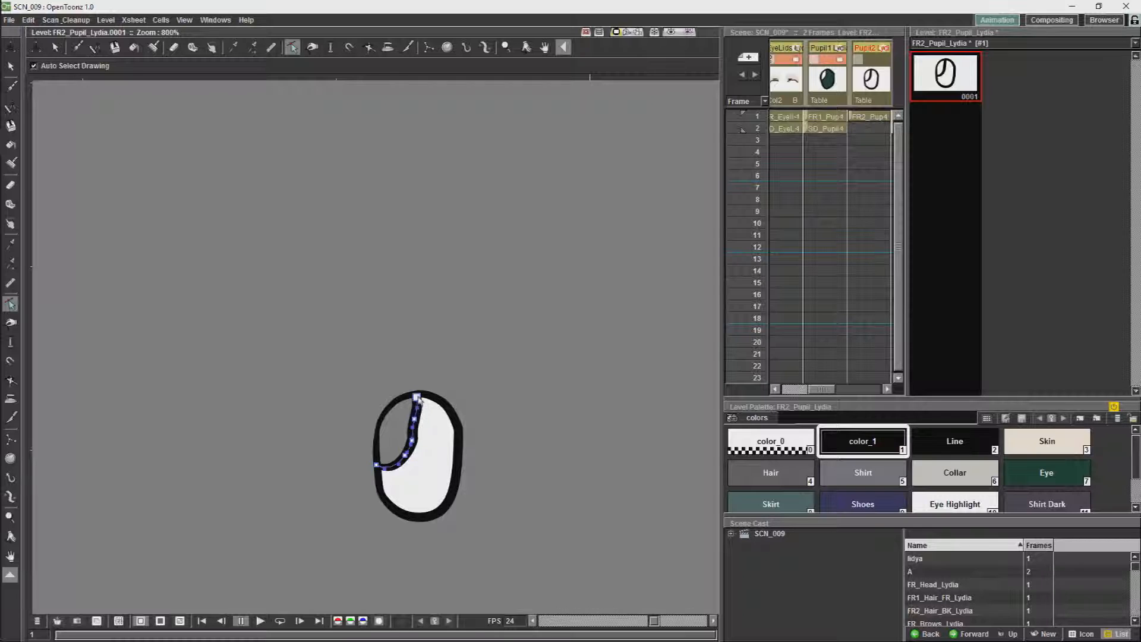
Step: Fill the FR2_Pupil iris with the Eye style and its highlight area with Eye Highlight
{"action": "left_click", "coordinate": [1047, 473]}
{"action": "left_click", "coordinate": [11, 145]}
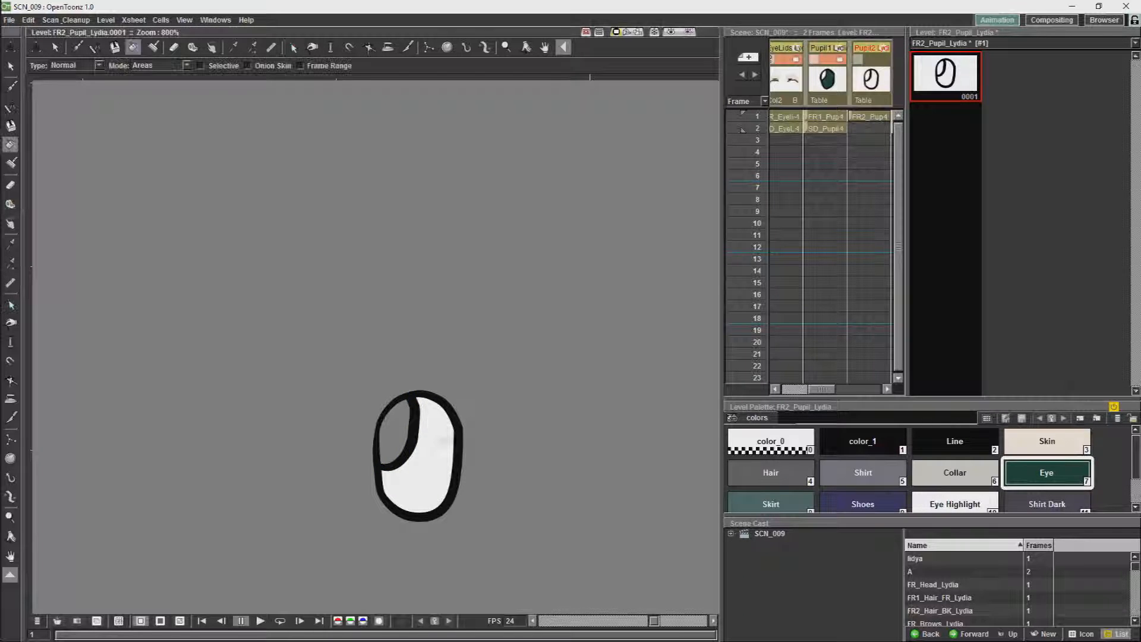
{"action": "left_click", "coordinate": [436, 438]}
{"action": "left_click", "coordinate": [954, 503]}
Step: Open the side-view SD_Pupil drawing on its own and delete the upper lid line
{"action": "left_click", "coordinate": [826, 129]}
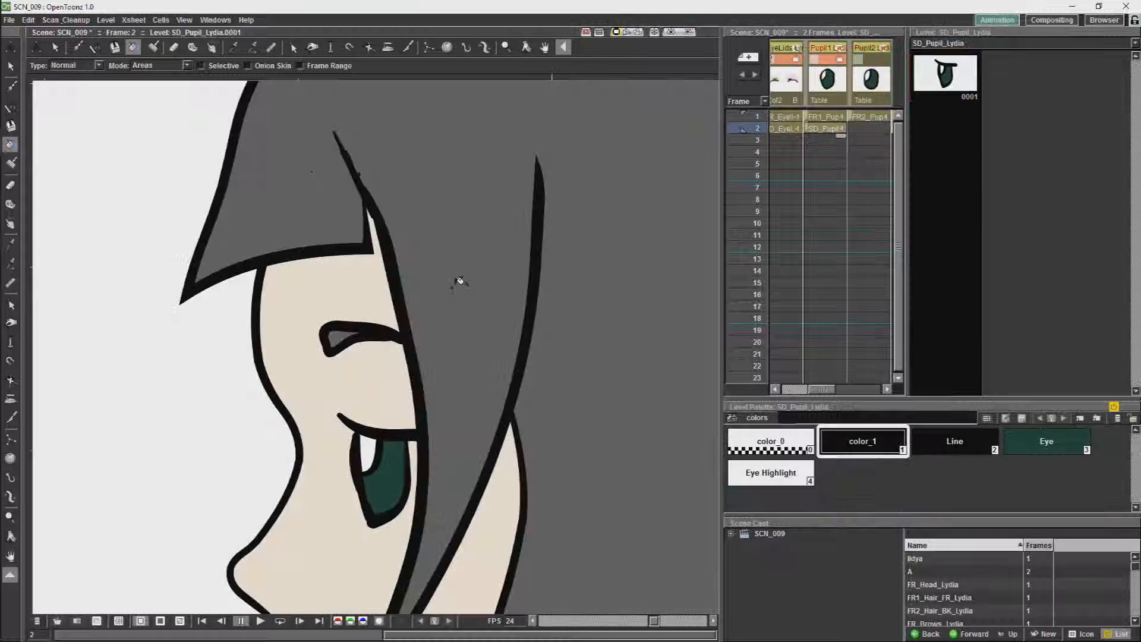
{"action": "left_click", "coordinate": [945, 74]}
{"action": "left_click", "coordinate": [11, 67]}
{"action": "left_click", "coordinate": [438, 435]}
{"action": "key", "text": "Delete"}
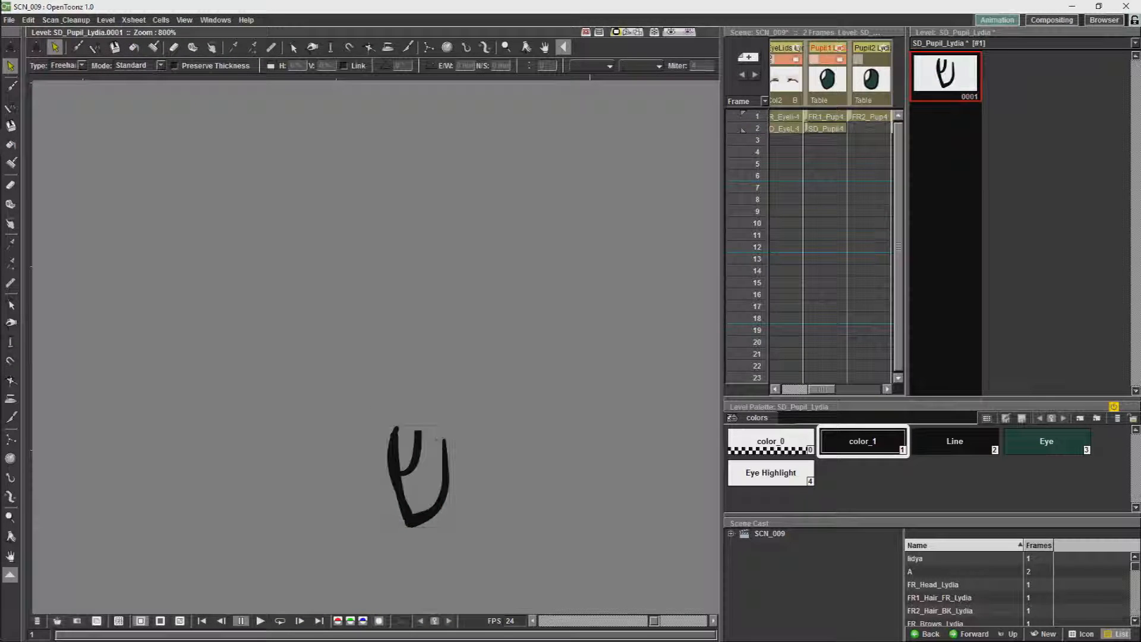
Step: Close the open top of the SD_Pupil outline and bend it into a rounded shape
{"action": "key", "text": "c"}
{"action": "key", "text": "ctrl+z"}
{"action": "left_click", "coordinate": [428, 438]}
{"action": "left_click_drag", "start_coordinate": [426, 436], "coordinate": [421, 412]}
Step: Extend the highlight curve of the side-view SD_Pupil up to the top of the outline and adjust its bend
{"action": "left_click", "coordinate": [417, 441]}
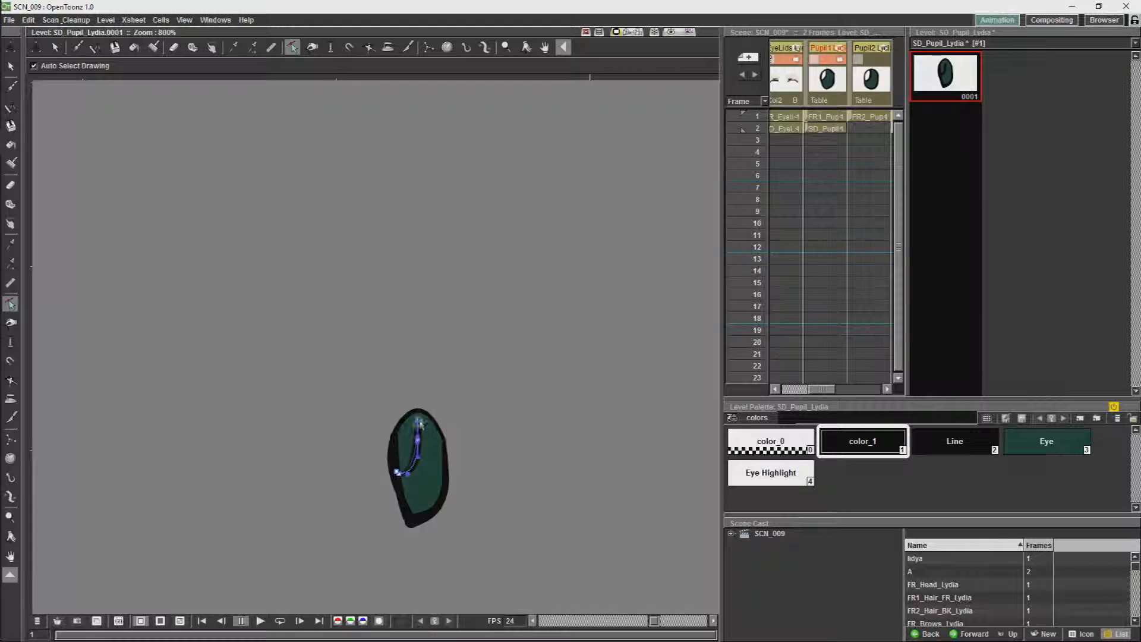
{"action": "left_click_drag", "start_coordinate": [431, 460], "coordinate": [423, 457]}
{"action": "key", "text": "s"}
{"action": "left_click", "coordinate": [414, 446]}
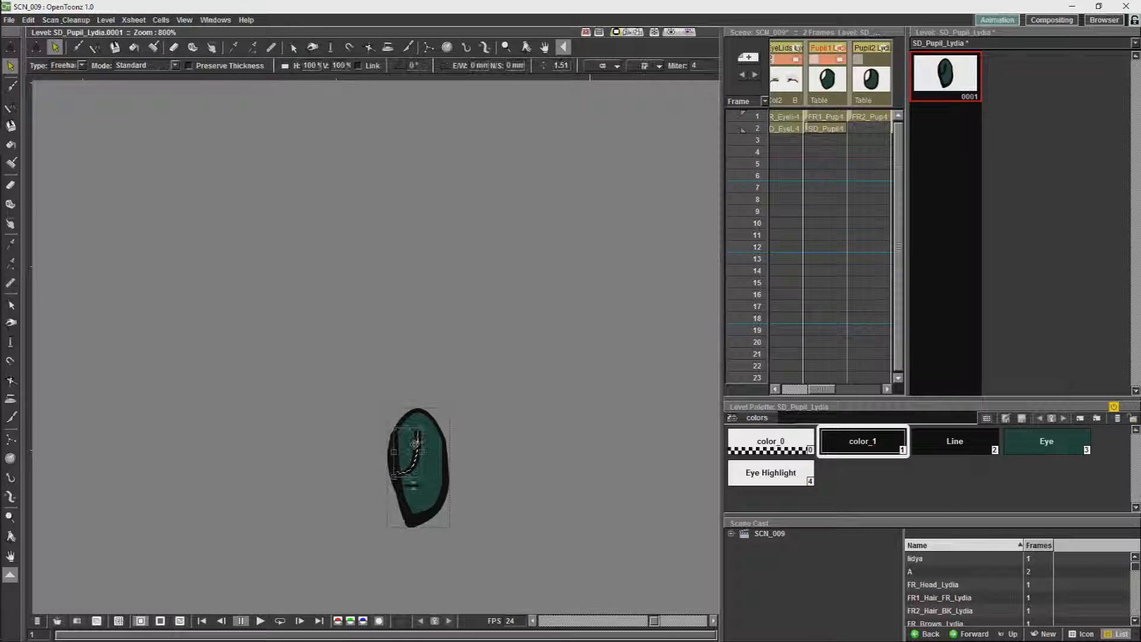
{"action": "key", "text": "c"}
{"action": "left_click", "coordinate": [414, 458]}
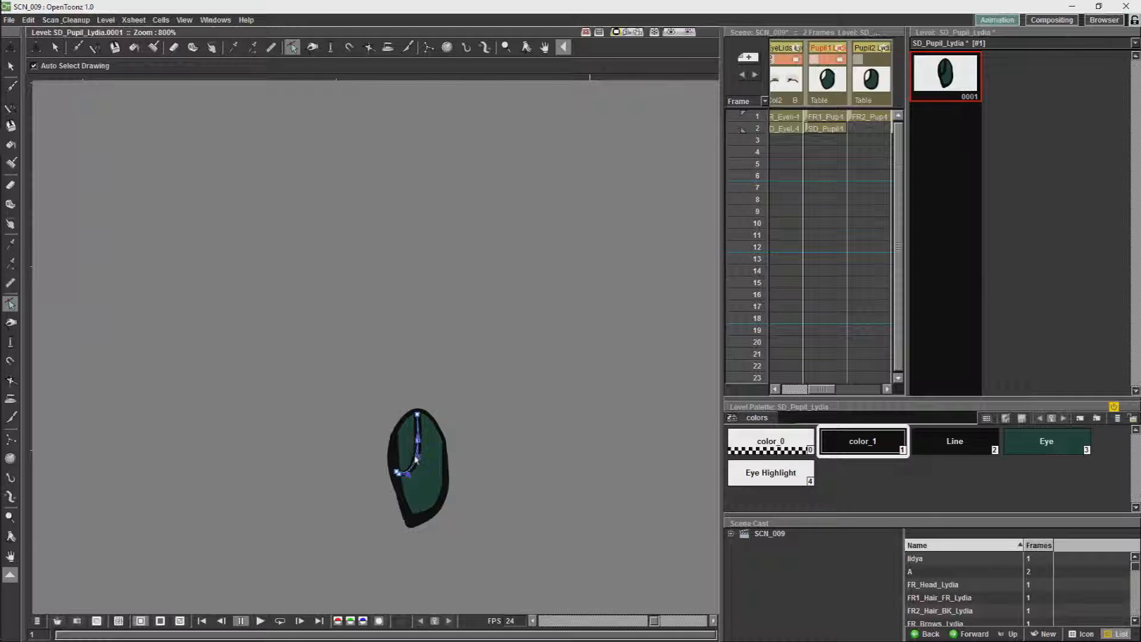
Step: Try to fill the SD_Pupil highlight area with Eye Highlight and the iris with Eye
{"action": "left_click", "coordinate": [770, 473]}
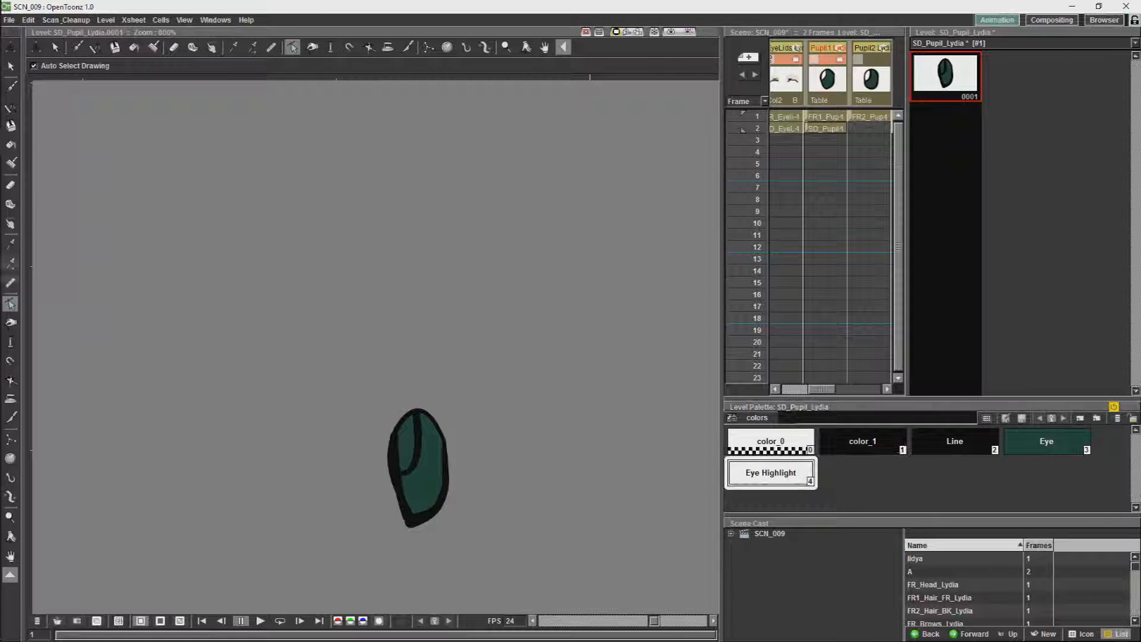
{"action": "left_click", "coordinate": [10, 145]}
{"action": "left_click", "coordinate": [407, 442]}
{"action": "left_click", "coordinate": [1045, 441]}
{"action": "left_click", "coordinate": [429, 480]}
{"action": "scroll", "coordinate": [421, 501], "scroll_direction": "up", "scroll_amount": 2}
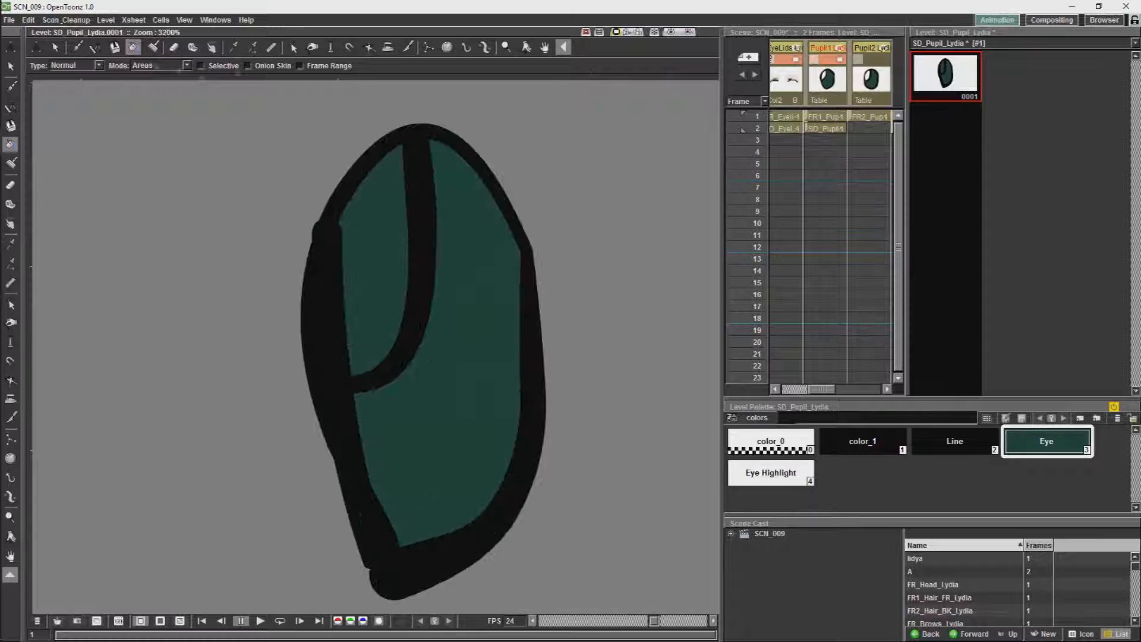
Step: Push the upper end of the SD_Pupil highlight curve into the outline and fill the enclosed area with Eye Highlight
{"action": "left_click", "coordinate": [292, 47]}
{"action": "left_click", "coordinate": [414, 137]}
{"action": "left_click_drag", "start_coordinate": [415, 137], "coordinate": [413, 129]}
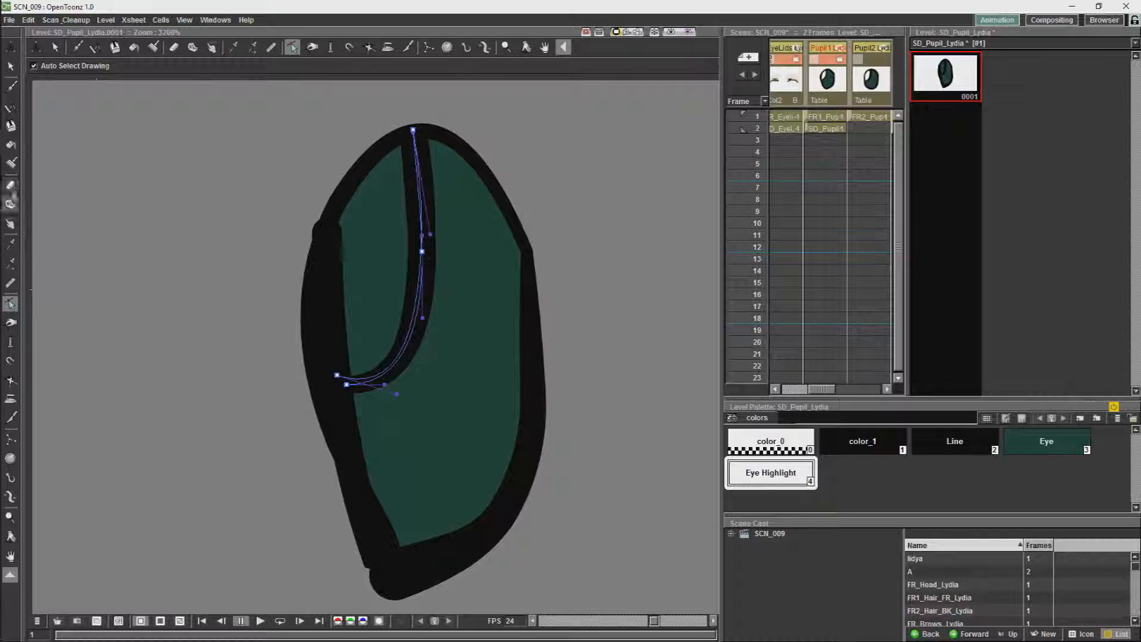
{"action": "left_click", "coordinate": [10, 144]}
{"action": "left_click", "coordinate": [410, 321]}
{"action": "scroll", "coordinate": [393, 293], "scroll_direction": "down", "scroll_amount": 2}
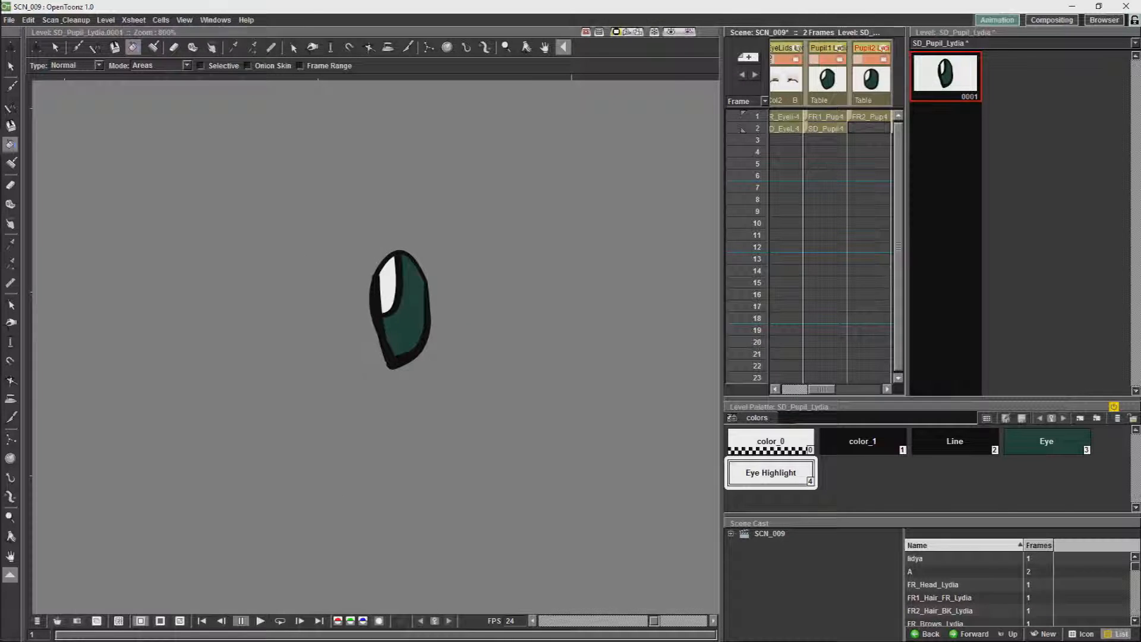
Step: Open the schematic, rearrange the nodes and link the Pupil1 and Pupil2 columns to parent column Col2
{"action": "left_click", "coordinate": [825, 117]}
{"action": "scroll", "coordinate": [575, 245], "scroll_direction": "down", "scroll_amount": 2}
{"action": "left_click", "coordinate": [215, 19]}
{"action": "left_click", "coordinate": [293, 145]}
{"action": "left_click_drag", "start_coordinate": [594, 424], "coordinate": [793, 580]}
{"action": "left_click_drag", "start_coordinate": [595, 392], "coordinate": [802, 613]}
{"action": "left_click_drag", "start_coordinate": [736, 531], "coordinate": [760, 575]}
{"action": "left_click_drag", "start_coordinate": [737, 531], "coordinate": [771, 611]}
{"action": "left_click_drag", "start_coordinate": [791, 572], "coordinate": [806, 568]}
{"action": "left_click", "coordinate": [818, 373]}
{"action": "left_click_drag", "start_coordinate": [801, 421], "coordinate": [835, 415]}
{"action": "left_click_drag", "start_coordinate": [798, 464], "coordinate": [821, 501]}
{"action": "left_click_drag", "start_coordinate": [802, 534], "coordinate": [825, 532]}
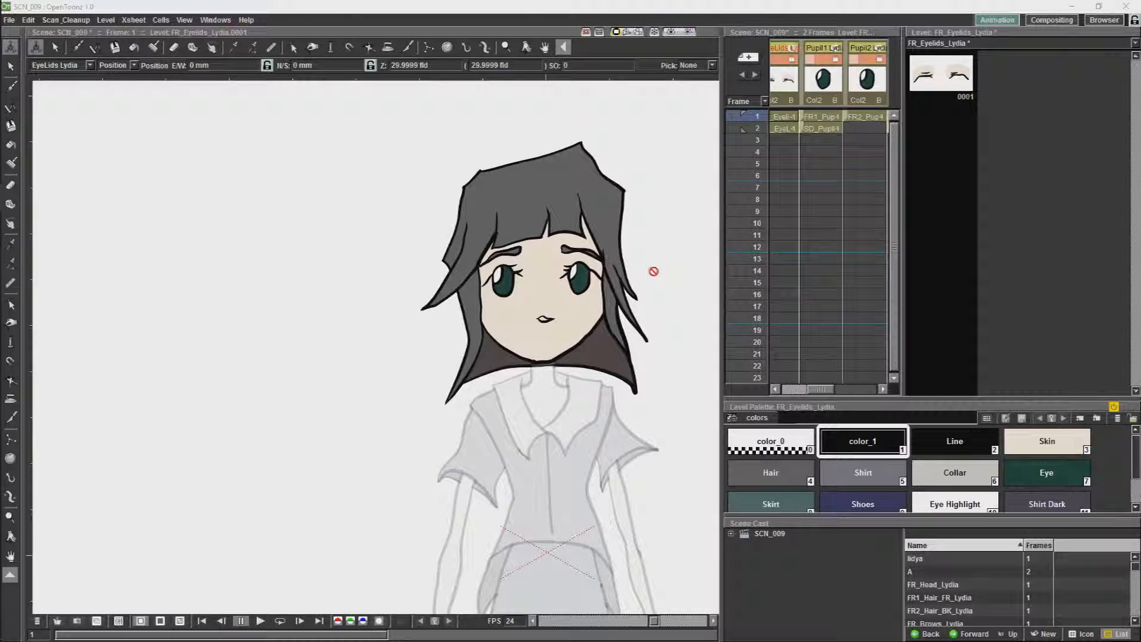
Step: Move the EyeLids column past the Pupil1 column so the lids cover the first pupil
{"action": "scroll", "coordinate": [819, 391], "scroll_direction": "left", "scroll_amount": 3}
{"action": "scroll", "coordinate": [817, 392], "scroll_direction": "right", "scroll_amount": 3}
{"action": "scroll", "coordinate": [819, 401], "scroll_direction": "left", "scroll_amount": 2}
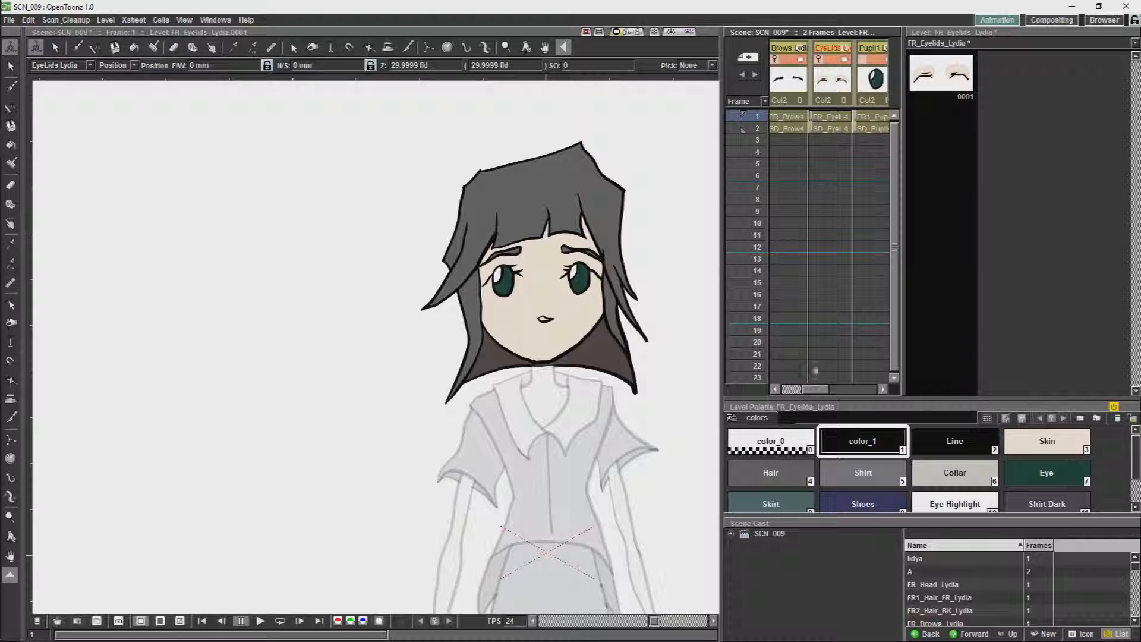
{"action": "mouse_move", "coordinate": [817, 394]}
{"action": "left_mouse_down"}
{"action": "mouse_move", "coordinate": [837, 397]}
{"action": "mouse_move", "coordinate": [818, 397]}
{"action": "left_mouse_up"}
{"action": "left_click", "coordinate": [799, 78]}
{"action": "left_click_drag", "start_coordinate": [824, 81], "coordinate": [853, 81]}
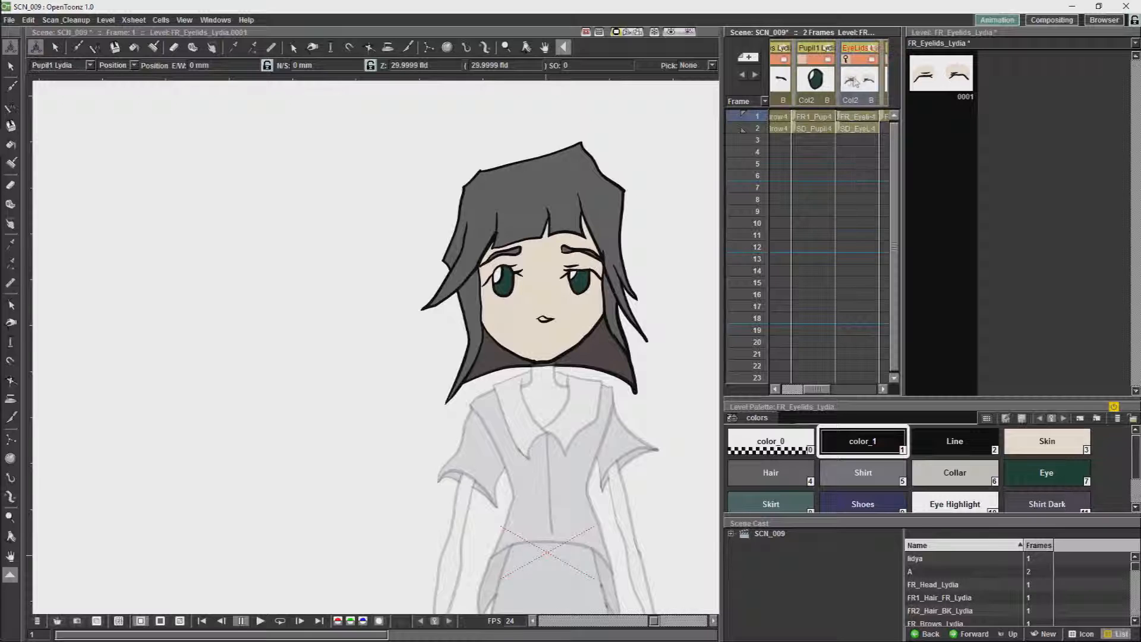
Step: Move the EyeLids column past the Pupil2 column and check its front and side drawings
{"action": "left_click", "coordinate": [846, 96]}
{"action": "left_click_drag", "start_coordinate": [814, 389], "coordinate": [825, 390]}
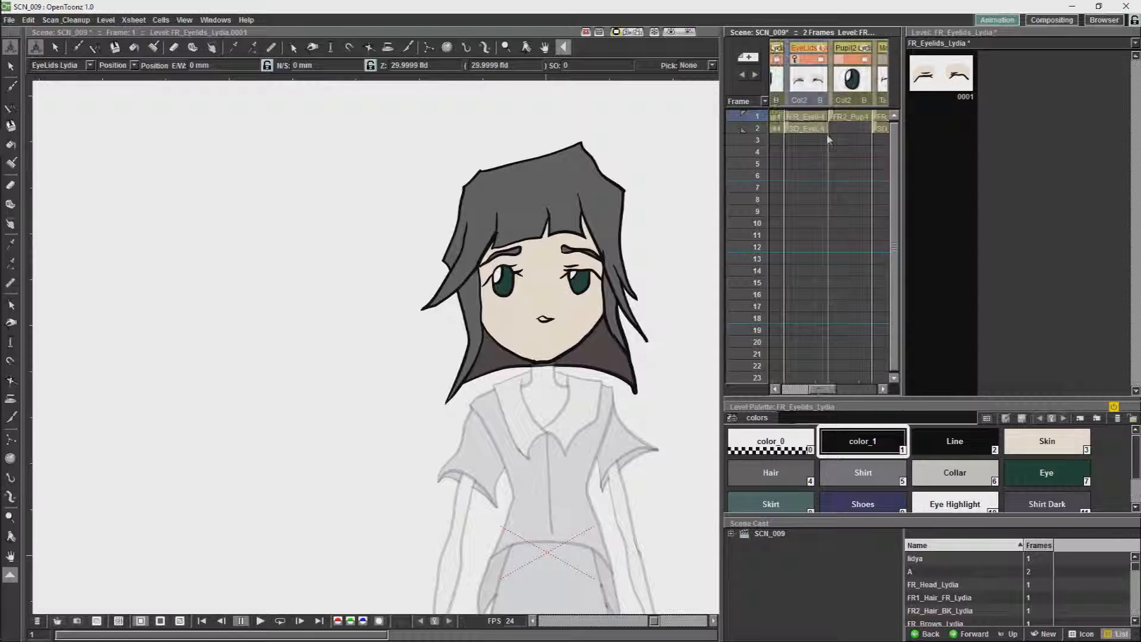
{"action": "left_click_drag", "start_coordinate": [822, 79], "coordinate": [866, 79]}
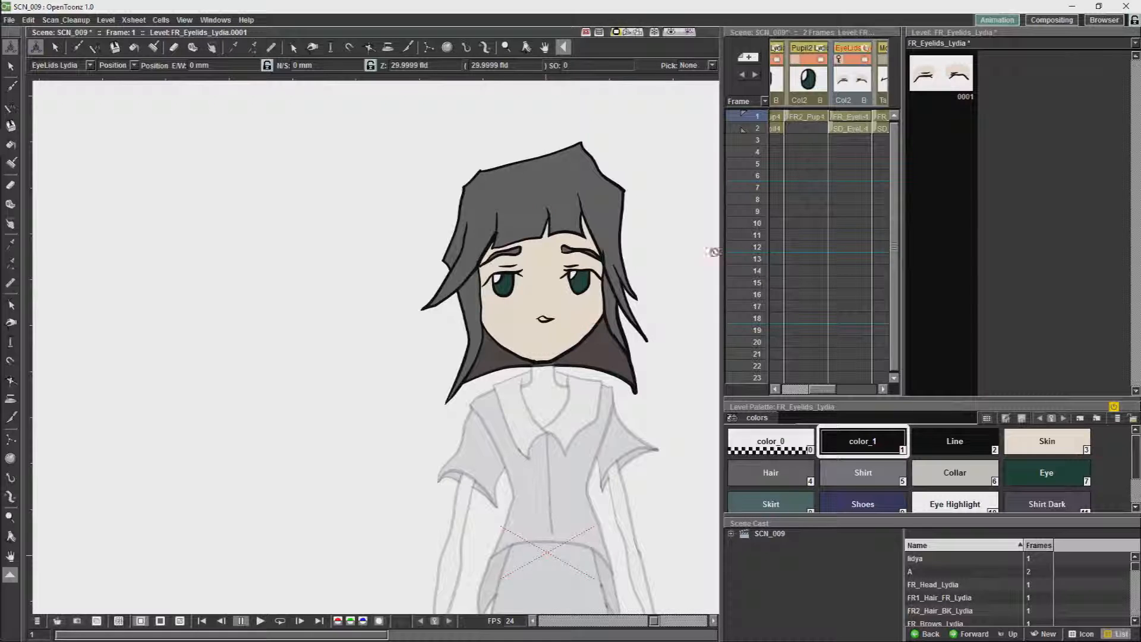
{"action": "left_click", "coordinate": [851, 129]}
{"action": "left_click", "coordinate": [851, 117]}
{"action": "left_click", "coordinate": [851, 131]}
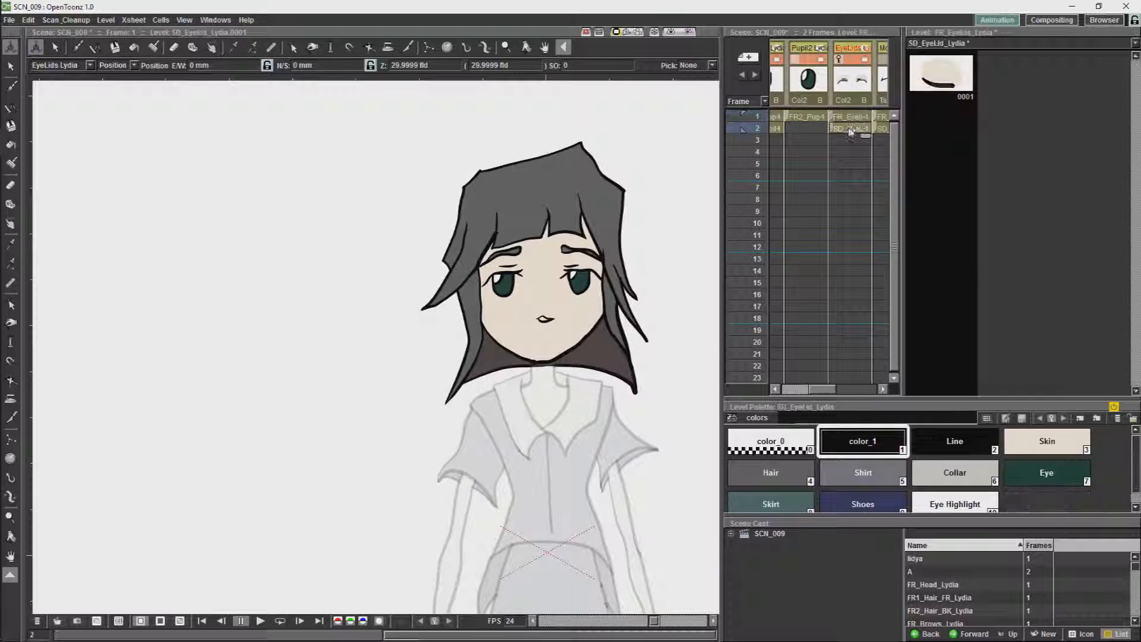
{"action": "left_click", "coordinate": [851, 117]}
Step: Show the Mouth column in the scene and open the side-view SD_Mouth drawing on its own
{"action": "left_click_drag", "start_coordinate": [820, 395], "coordinate": [832, 394]}
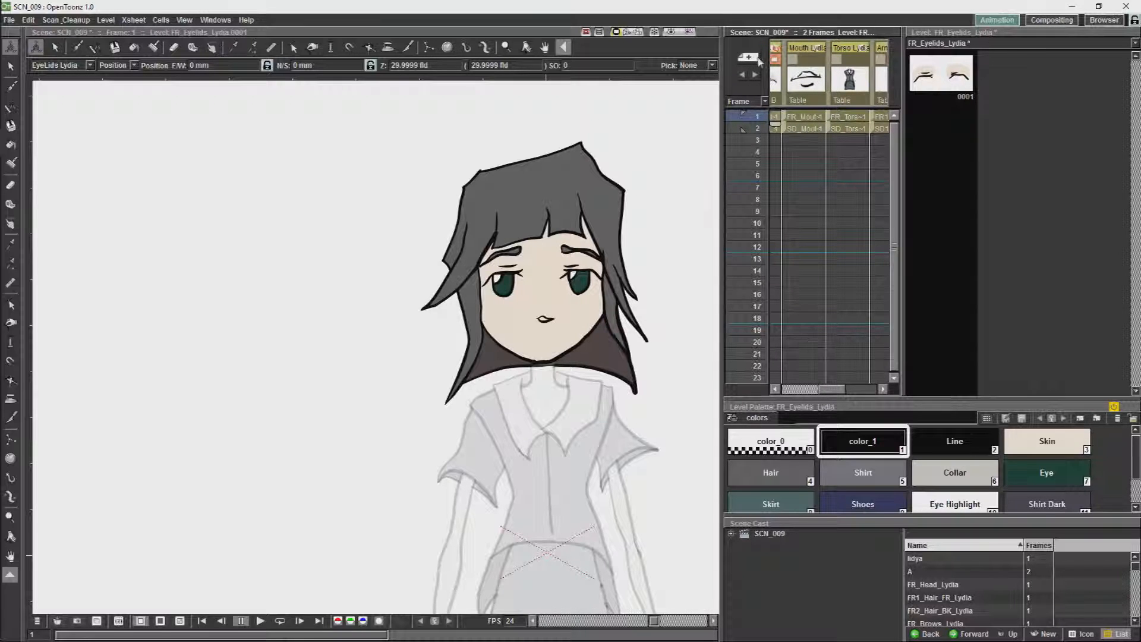
{"action": "left_click", "coordinate": [793, 63]}
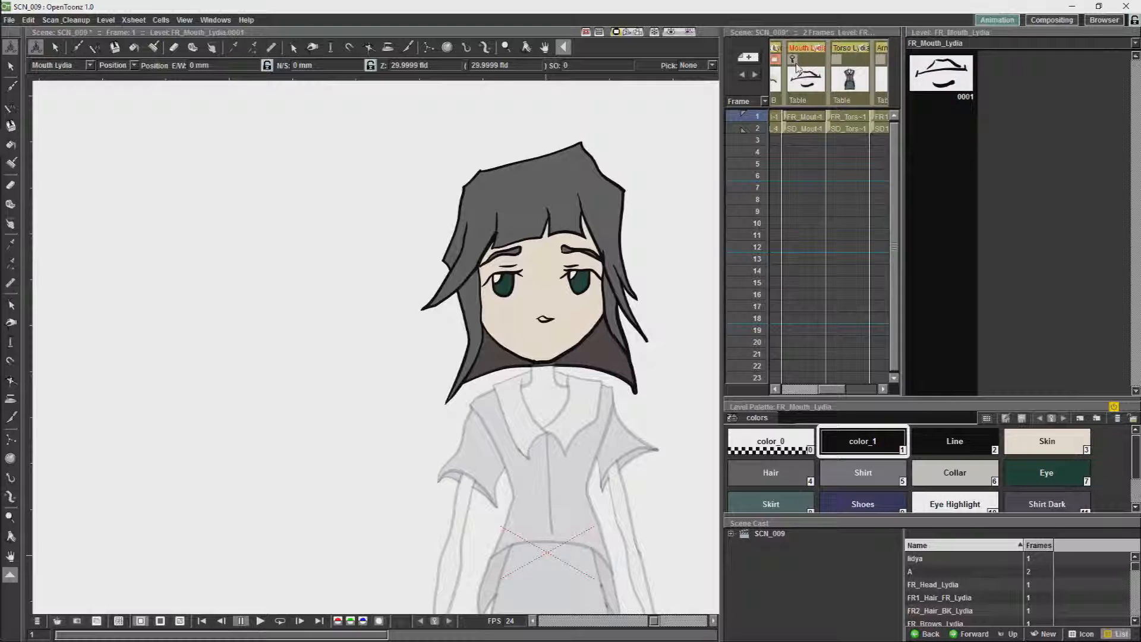
{"action": "left_click", "coordinate": [807, 60]}
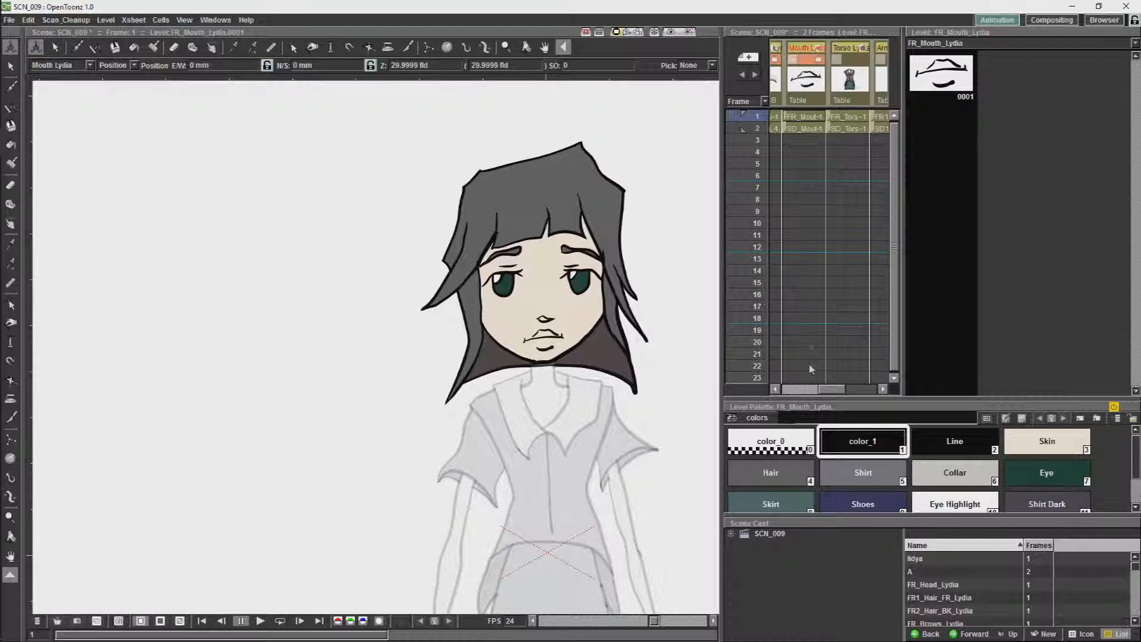
{"action": "left_click_drag", "start_coordinate": [834, 392], "coordinate": [828, 391]}
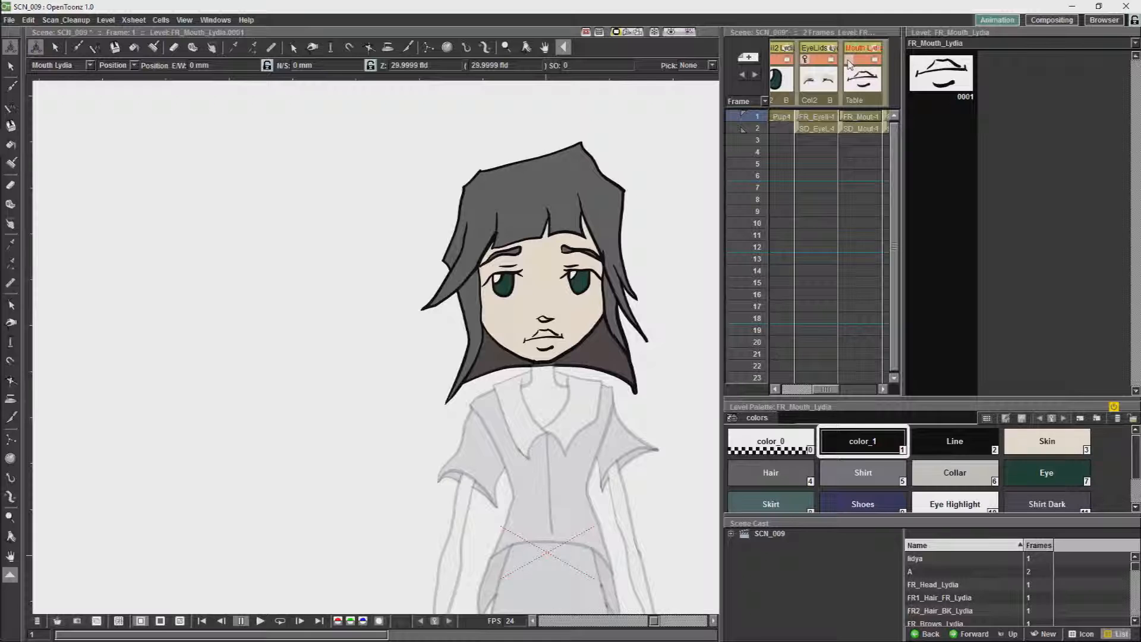
{"action": "left_click", "coordinate": [860, 129]}
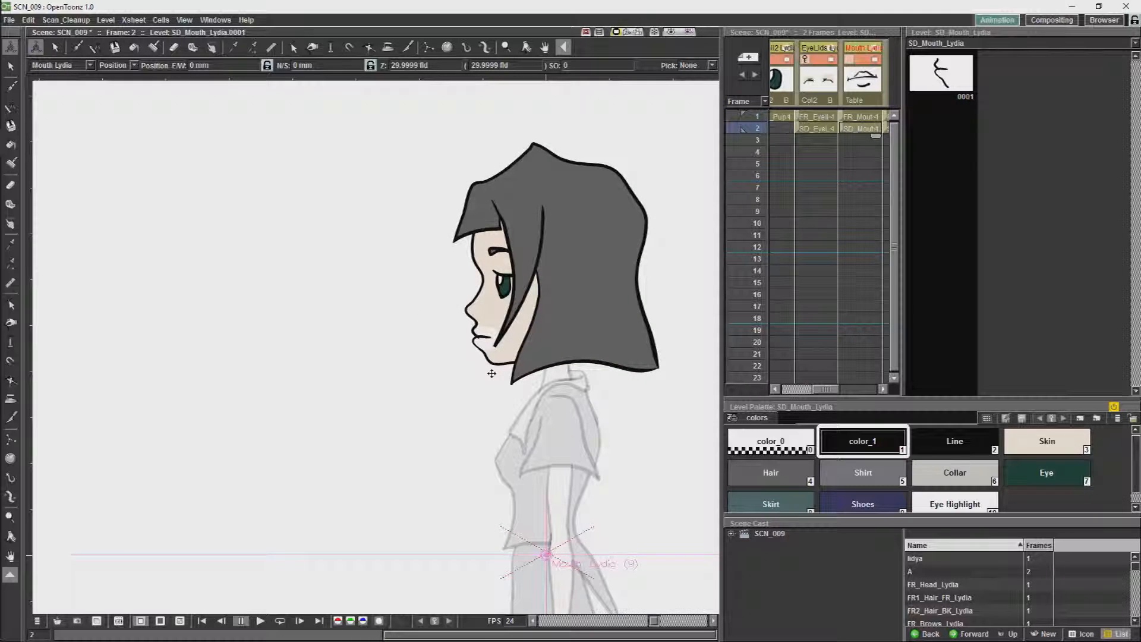
{"action": "scroll", "coordinate": [492, 373], "scroll_direction": "up", "scroll_amount": 4}
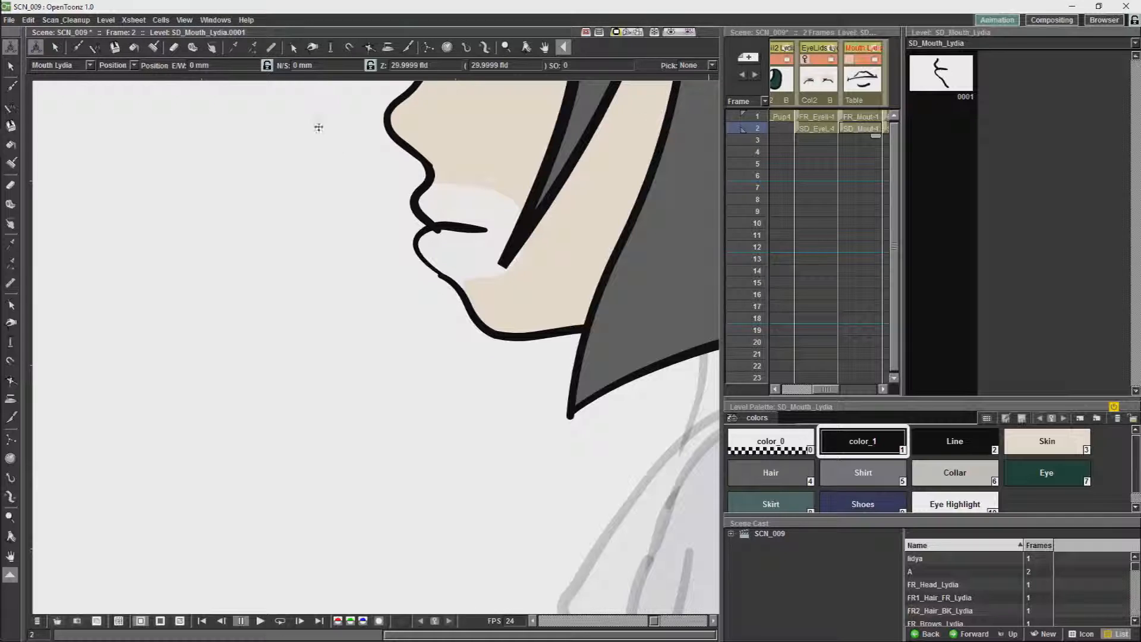
{"action": "left_click", "coordinate": [933, 87]}
{"action": "mouse_move", "coordinate": [487, 252]}
{"action": "left_mouse_down"}
{"action": "mouse_move", "coordinate": [359, 402]}
{"action": "mouse_move", "coordinate": [297, 431]}
{"action": "left_mouse_up"}
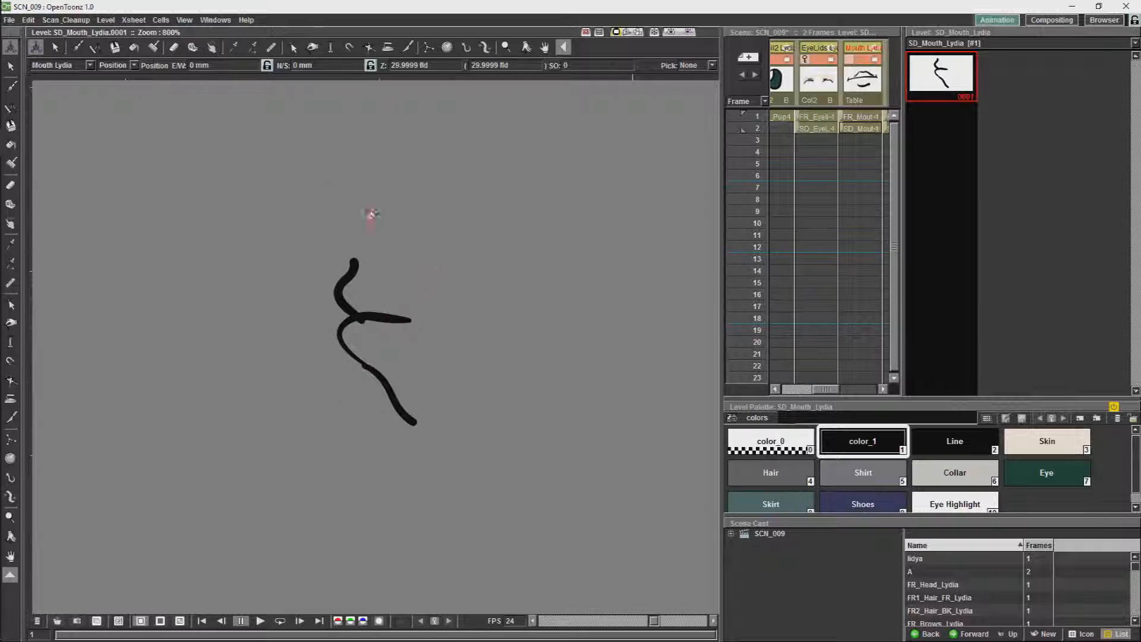
Step: Draw a Skin stroke joining the open ends of the SD_Mouth lines and fill the enclosed area with Skin
{"action": "left_click", "coordinate": [1055, 446]}
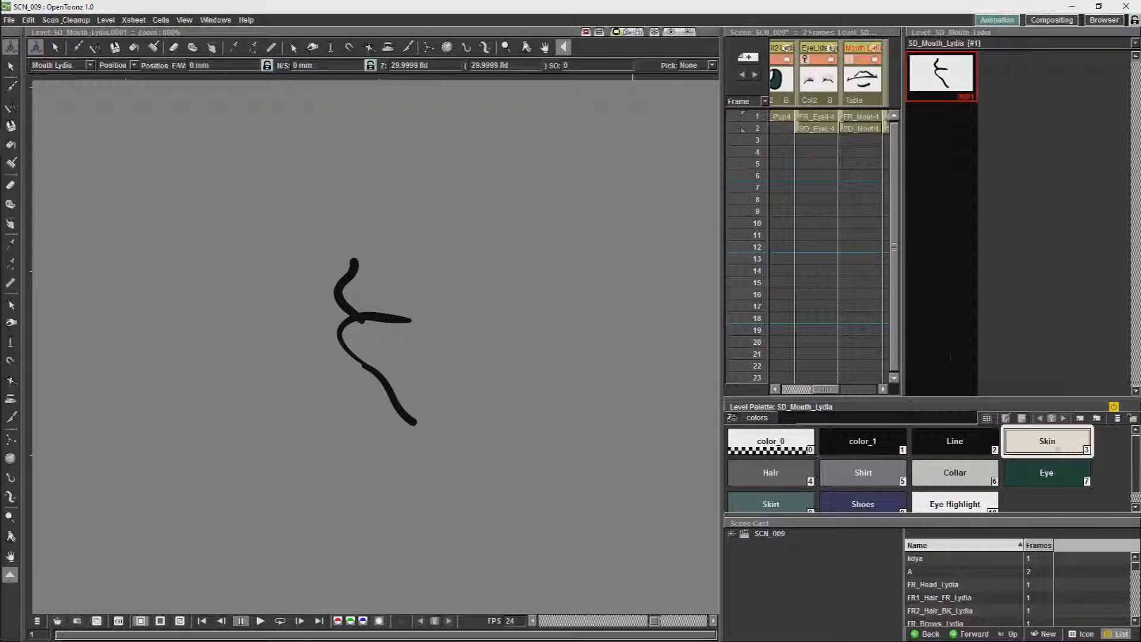
{"action": "key", "text": "b"}
{"action": "mouse_move", "coordinate": [355, 263]}
{"action": "left_mouse_down"}
{"action": "mouse_move", "coordinate": [572, 319]}
{"action": "mouse_move", "coordinate": [441, 426]}
{"action": "mouse_move", "coordinate": [414, 422]}
{"action": "left_mouse_up"}
{"action": "key", "text": "f"}
{"action": "left_click", "coordinate": [438, 275]}
Step: Arrange the skin shape behind the black mouth lines and return to the assembled side view
{"action": "key", "text": "s"}
{"action": "left_click", "coordinate": [480, 219]}
{"action": "right_click", "coordinate": [515, 231]}
{"action": "left_click", "coordinate": [558, 288]}
{"action": "right_click", "coordinate": [539, 247]}
{"action": "left_click", "coordinate": [574, 326]}
{"action": "key", "text": "ctrl+a"}
{"action": "left_click", "coordinate": [861, 128]}
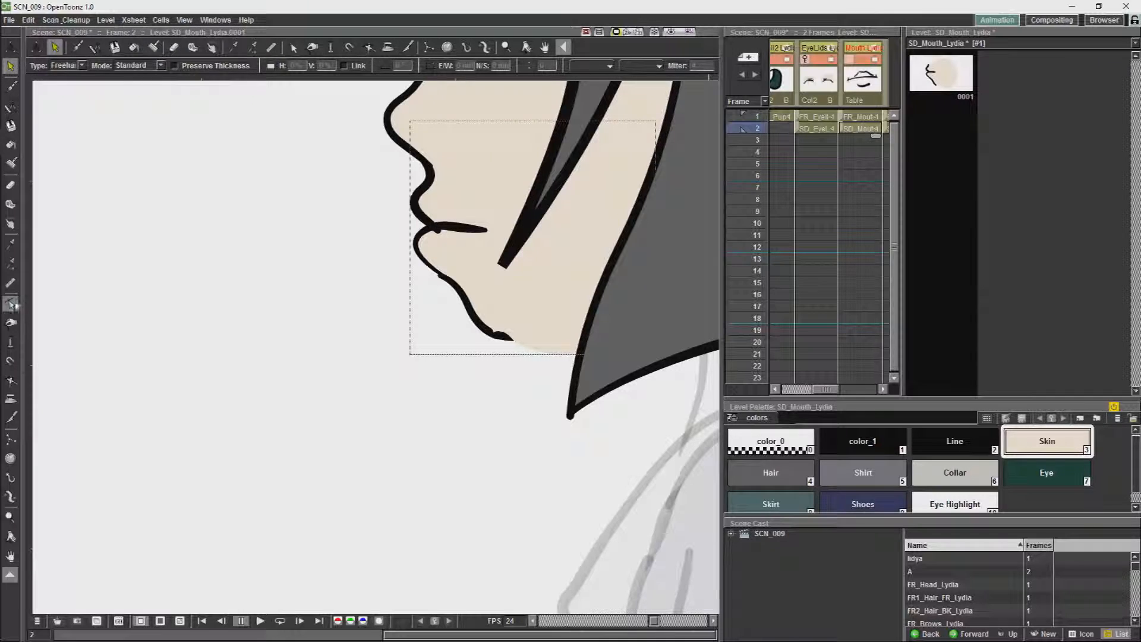
Step: Pull the lower edge of the mouth's skin area up inside the jaw line by moving its control points
{"action": "left_click", "coordinate": [12, 305]}
{"action": "left_click", "coordinate": [538, 351]}
{"action": "left_click_drag", "start_coordinate": [537, 352], "coordinate": [542, 318]}
{"action": "mouse_move", "coordinate": [515, 339]}
{"action": "left_mouse_down"}
{"action": "mouse_move", "coordinate": [517, 302]}
{"action": "mouse_move", "coordinate": [480, 313]}
{"action": "mouse_move", "coordinate": [553, 291]}
{"action": "mouse_move", "coordinate": [527, 301]}
{"action": "left_mouse_up"}
{"action": "left_click_drag", "start_coordinate": [563, 349], "coordinate": [591, 269]}
{"action": "left_click", "coordinate": [563, 295]}
Step: Open SD_Mouth on its own and delete the control points forming the drooping lobe at the skin area's lower back edge
{"action": "left_click", "coordinate": [941, 75]}
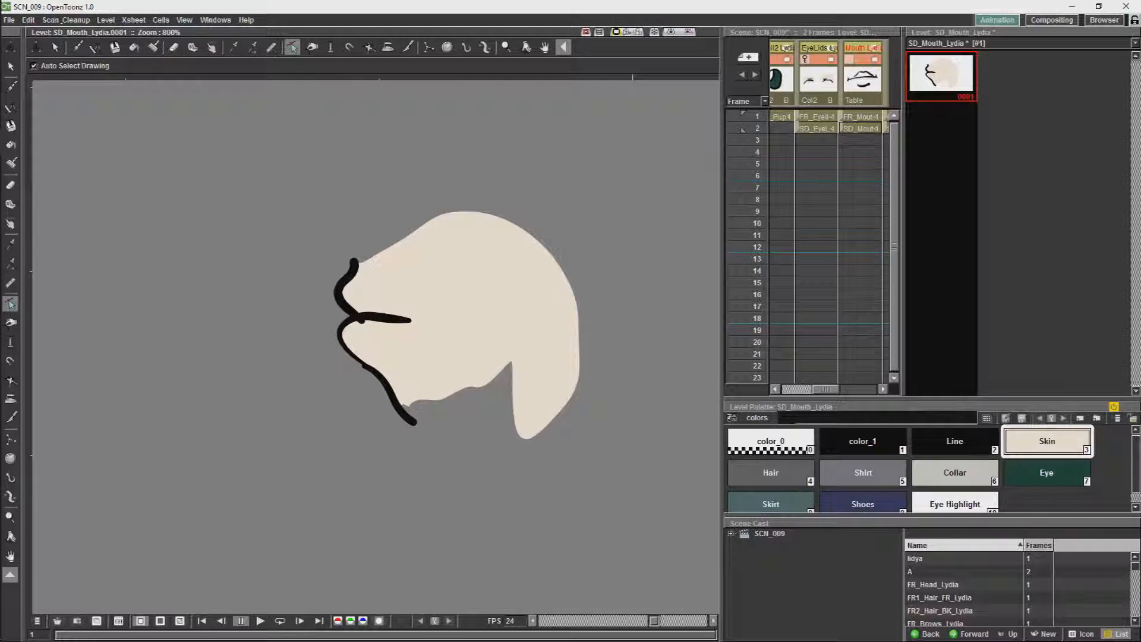
{"action": "left_click", "coordinate": [484, 232]}
{"action": "left_click", "coordinate": [28, 20]}
{"action": "left_click", "coordinate": [28, 20]}
{"action": "right_click", "coordinate": [514, 350]}
{"action": "left_click", "coordinate": [542, 332]}
{"action": "left_click", "coordinate": [519, 352]}
{"action": "left_click", "coordinate": [518, 351]}
{"action": "key", "text": "Delete"}
{"action": "left_click_drag", "start_coordinate": [529, 433], "coordinate": [538, 447]}
{"action": "key", "text": "Delete"}
{"action": "left_click", "coordinate": [555, 408]}
{"action": "key", "text": "Delete"}
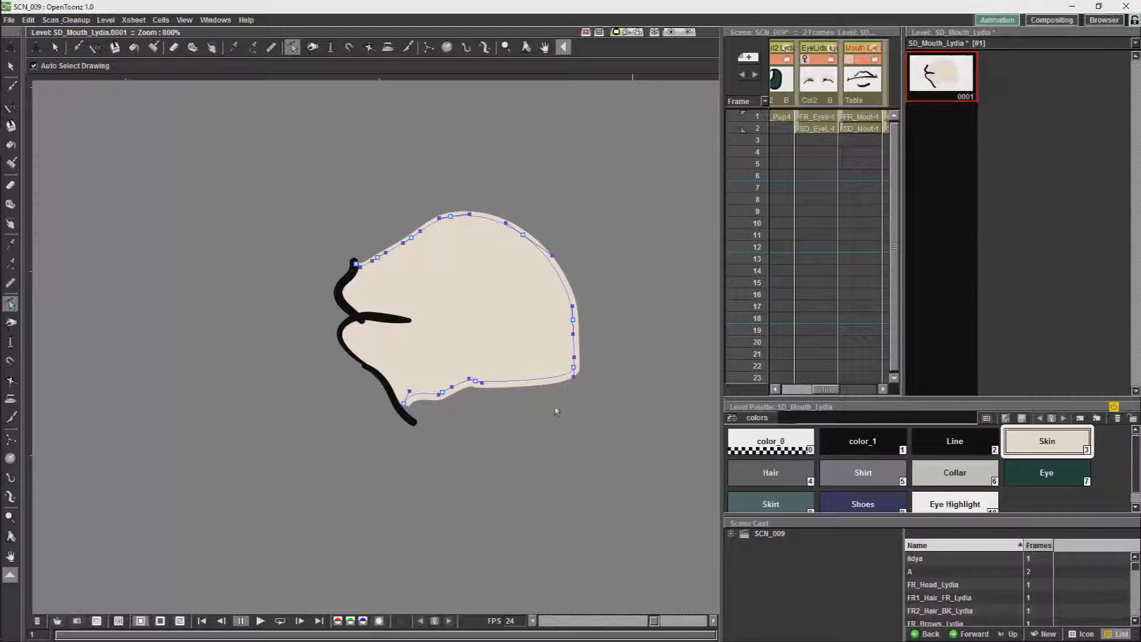
Step: Remove the extra points from the skin area's lower edge, pull its back edge inward and check both mouth views on the face
{"action": "left_click", "coordinate": [574, 367]}
{"action": "key", "text": "Delete"}
{"action": "left_click", "coordinate": [442, 392]}
{"action": "key", "text": "Delete"}
{"action": "left_click", "coordinate": [408, 401]}
{"action": "left_click", "coordinate": [407, 403]}
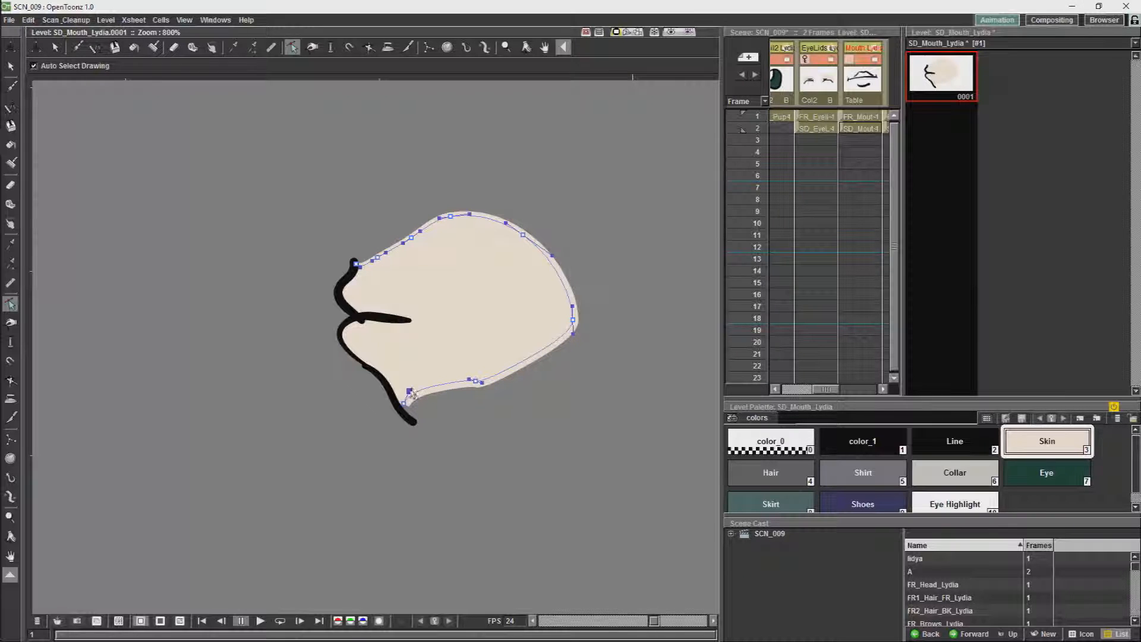
{"action": "left_click_drag", "start_coordinate": [573, 320], "coordinate": [557, 317]}
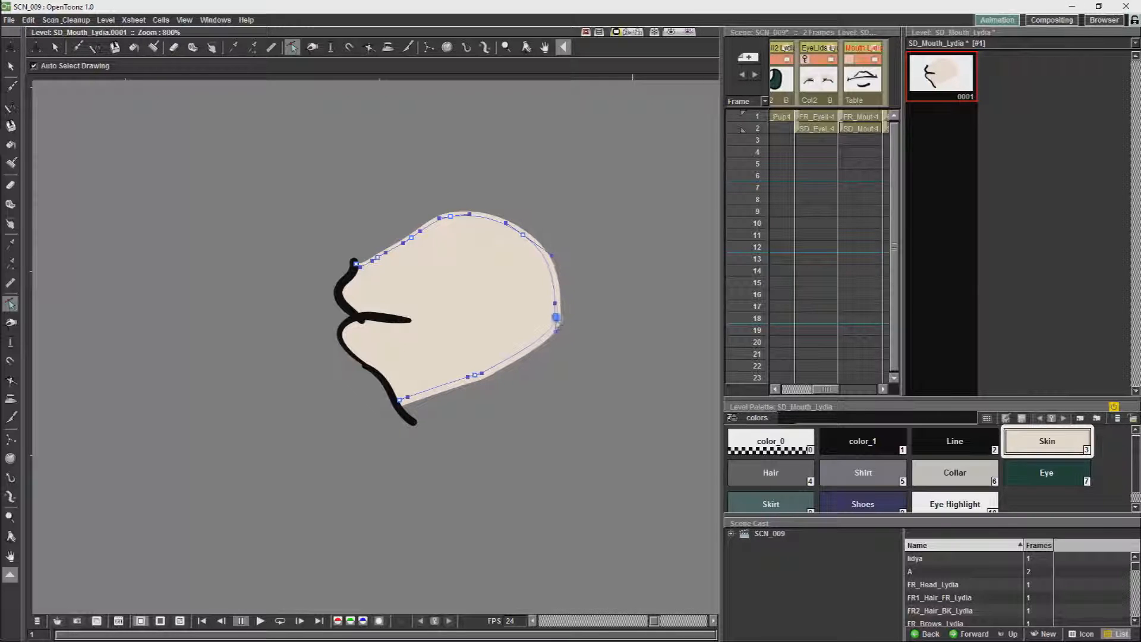
{"action": "left_click", "coordinate": [856, 118]}
{"action": "left_click", "coordinate": [853, 129]}
{"action": "left_click", "coordinate": [857, 118]}
{"action": "left_click", "coordinate": [856, 129]}
{"action": "scroll", "coordinate": [633, 177], "scroll_direction": "down", "scroll_amount": 11}
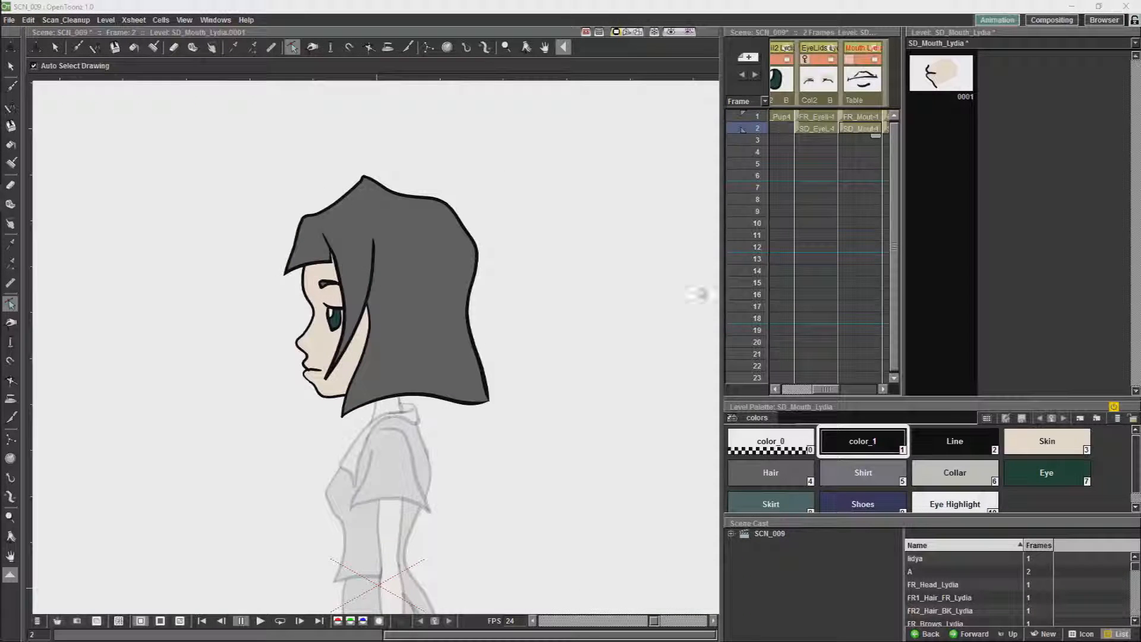
Step: Widen the Xsheet, show the Torso column in the scene and go to its front-view drawing
{"action": "left_click_drag", "start_coordinate": [825, 392], "coordinate": [841, 392]}
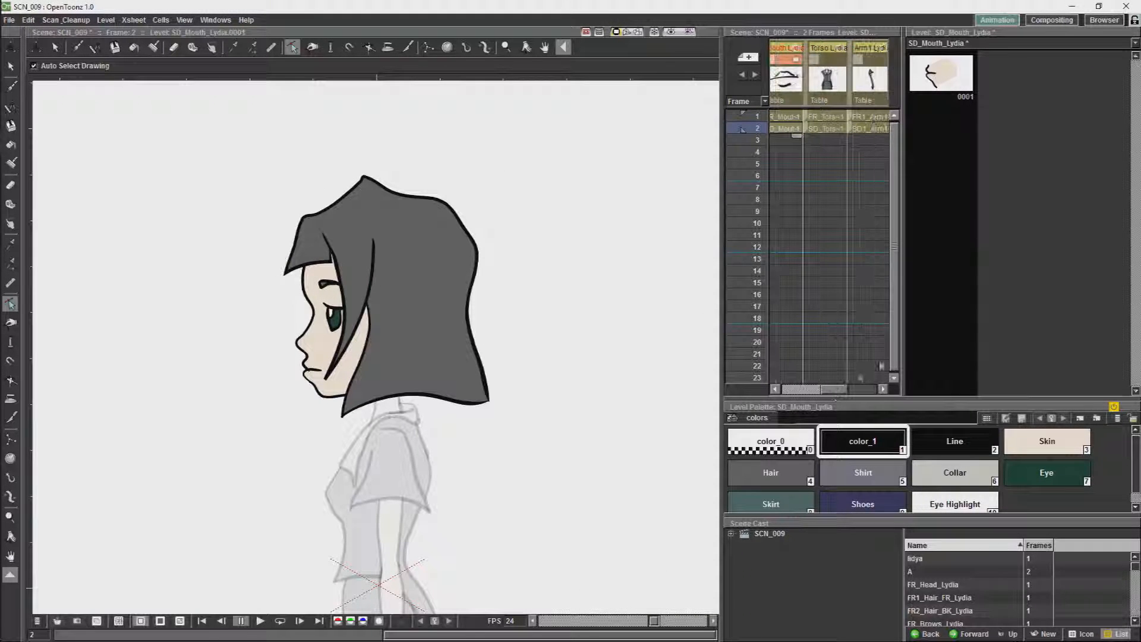
{"action": "left_click_drag", "start_coordinate": [903, 262], "coordinate": [1055, 262]}
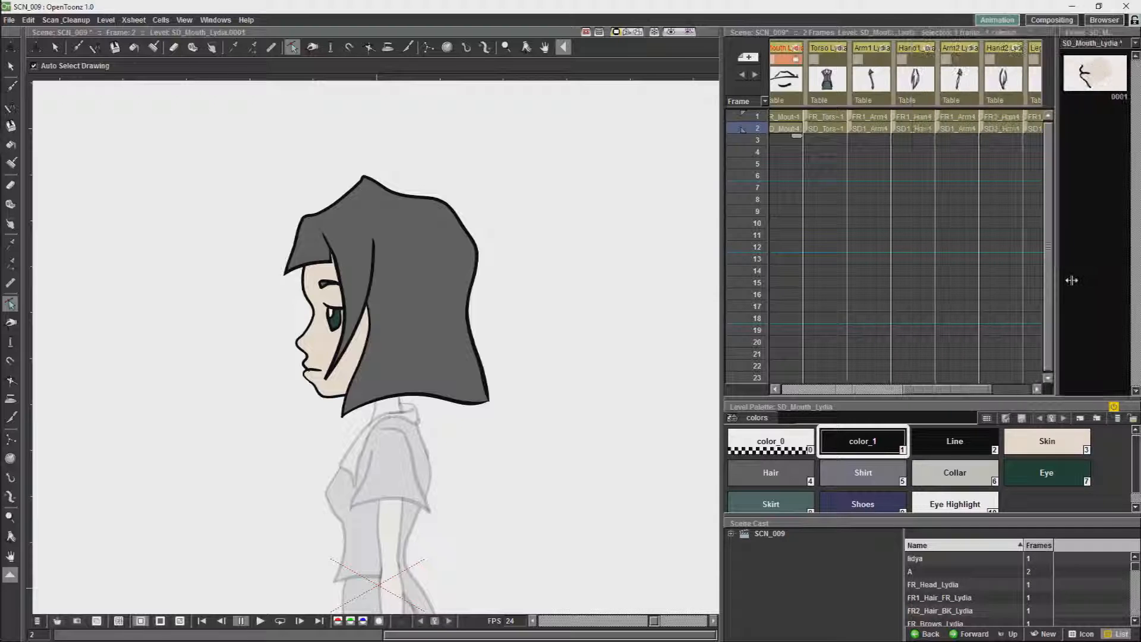
{"action": "left_click_drag", "start_coordinate": [924, 389], "coordinate": [908, 390]}
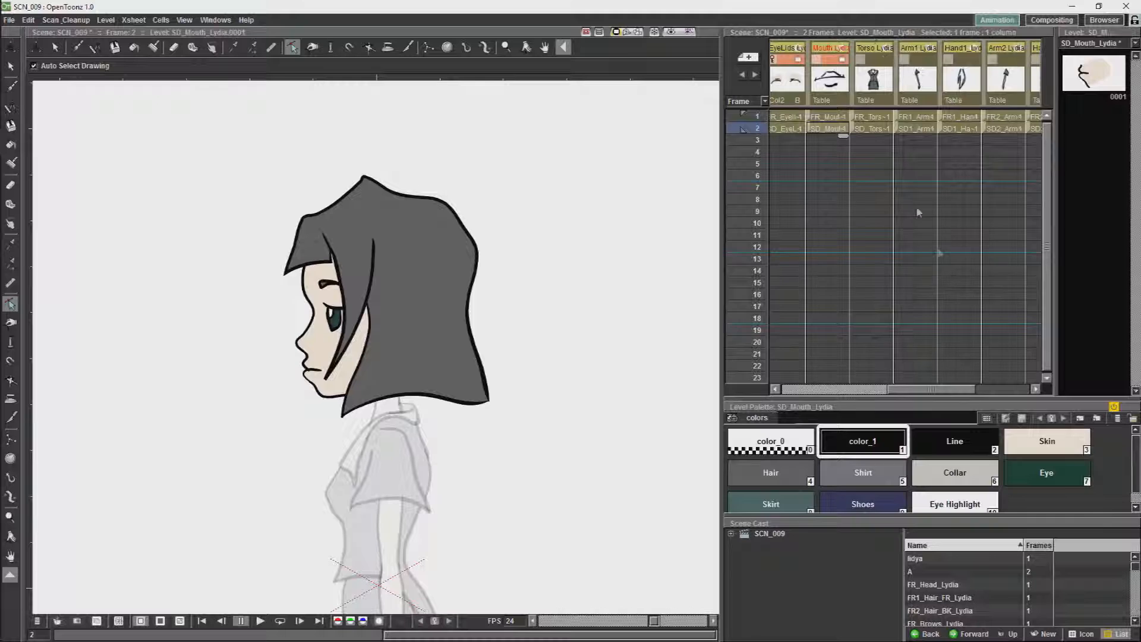
{"action": "left_click", "coordinate": [875, 69]}
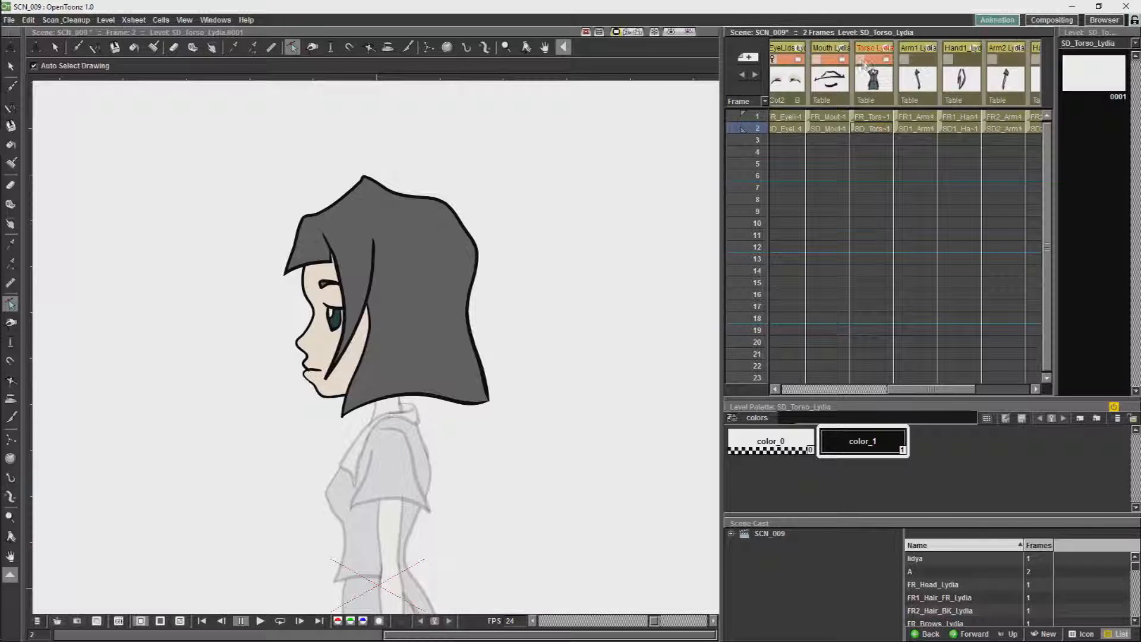
{"action": "left_click", "coordinate": [871, 119]}
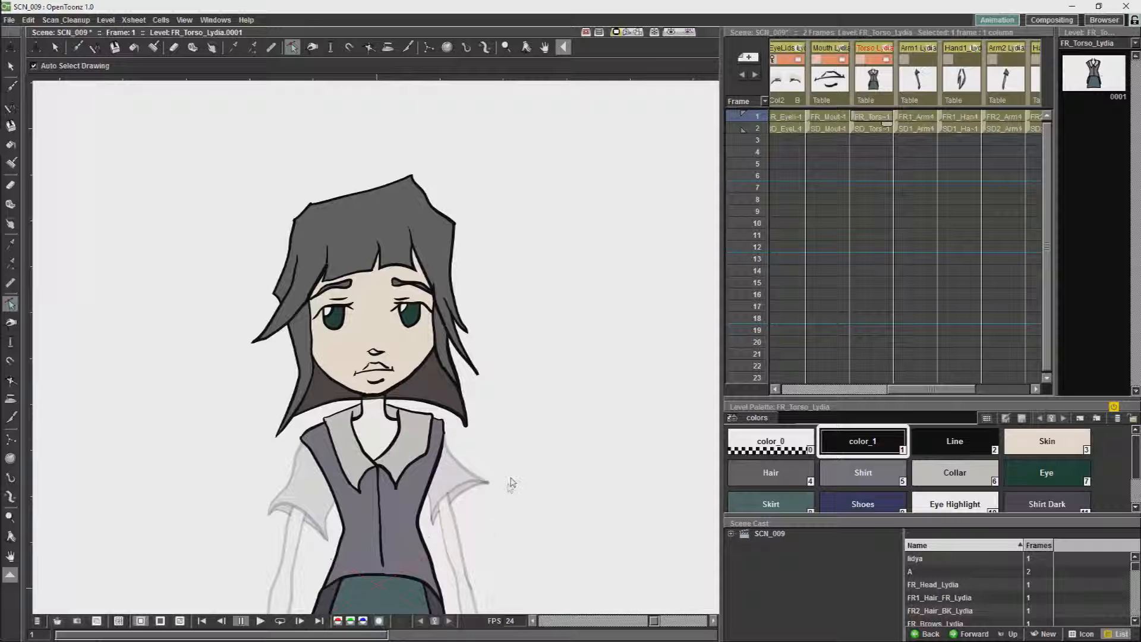
Step: Examine the front-view torso and skirt against the sketch, and check the side-view SD_Torso drawing
{"action": "left_click_drag", "start_coordinate": [510, 479], "coordinate": [541, 324]}
{"action": "left_click_drag", "start_coordinate": [523, 433], "coordinate": [542, 273]}
{"action": "mouse_move", "coordinate": [518, 461]}
{"action": "left_mouse_down"}
{"action": "mouse_move", "coordinate": [519, 350]}
{"action": "mouse_move", "coordinate": [506, 468]}
{"action": "left_mouse_up"}
{"action": "left_click_drag", "start_coordinate": [518, 268], "coordinate": [502, 385]}
{"action": "mouse_move", "coordinate": [450, 317]}
{"action": "left_mouse_down"}
{"action": "mouse_move", "coordinate": [479, 327]}
{"action": "mouse_move", "coordinate": [515, 297]}
{"action": "left_mouse_up"}
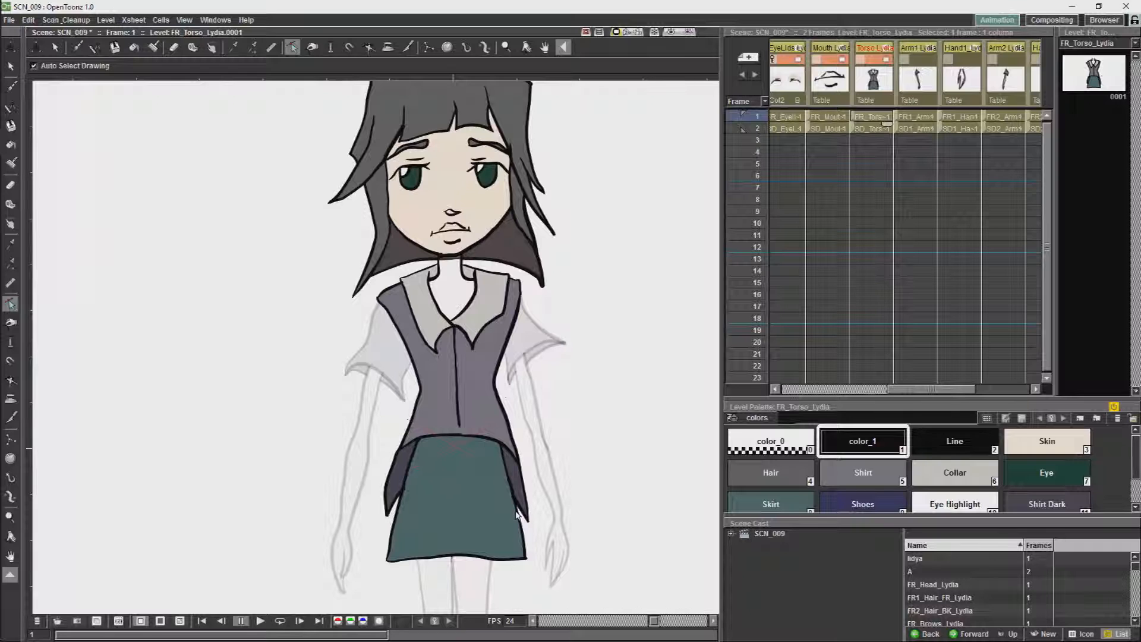
{"action": "left_click", "coordinate": [873, 128]}
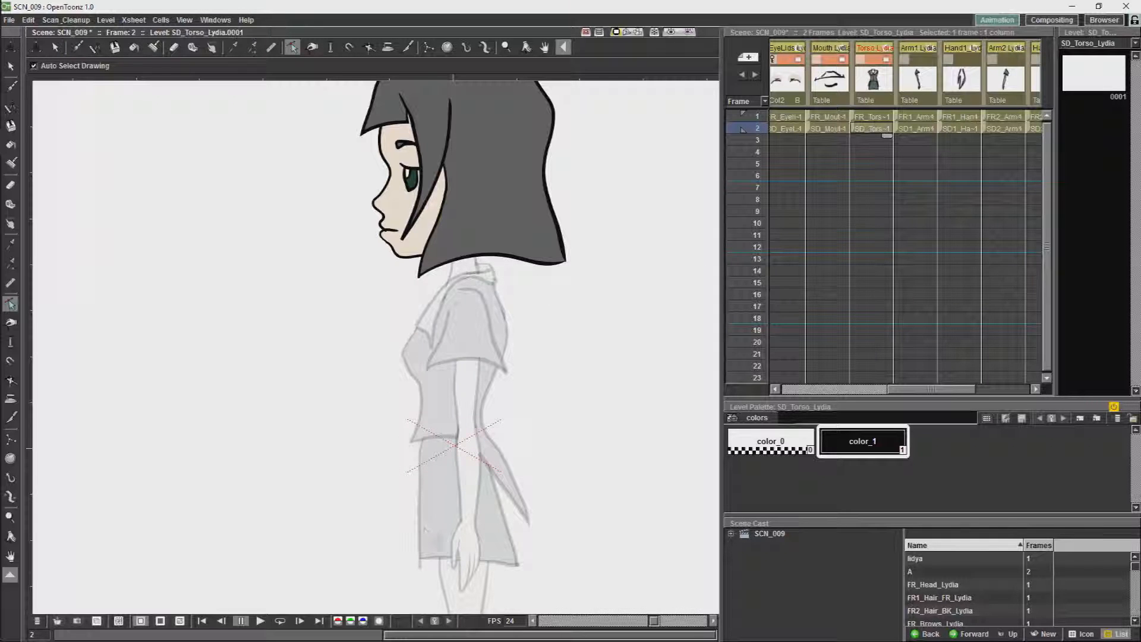
{"action": "left_click", "coordinate": [860, 93]}
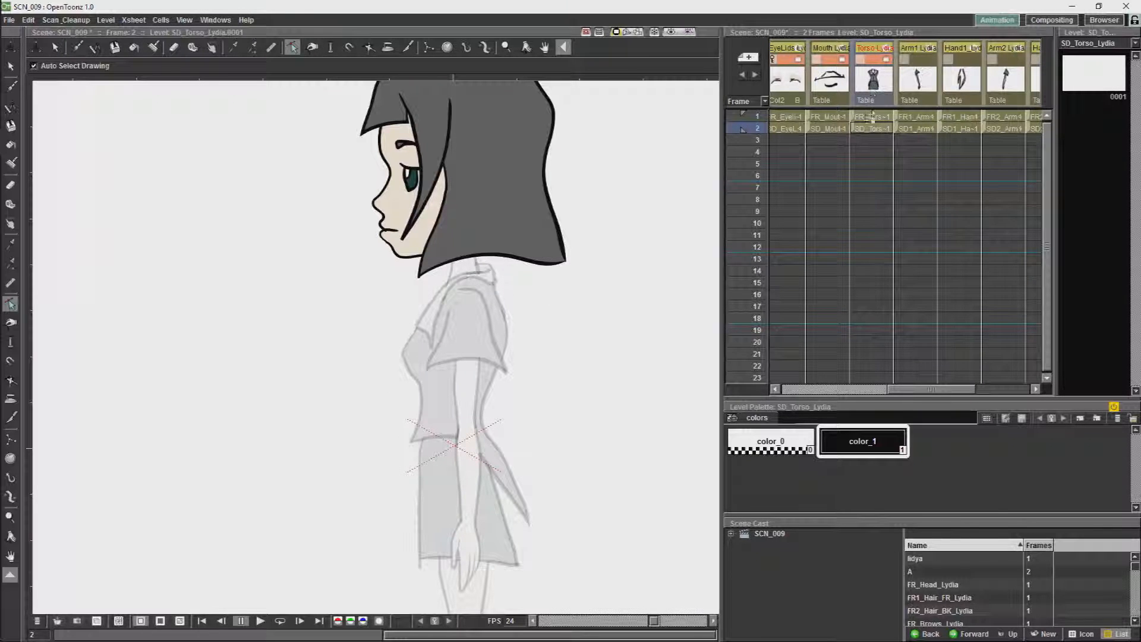
Step: Open the front-view FR_Torso_Lydia drawing on its own and close the open top of the neck by joining its two line ends
{"action": "left_click", "coordinate": [872, 117]}
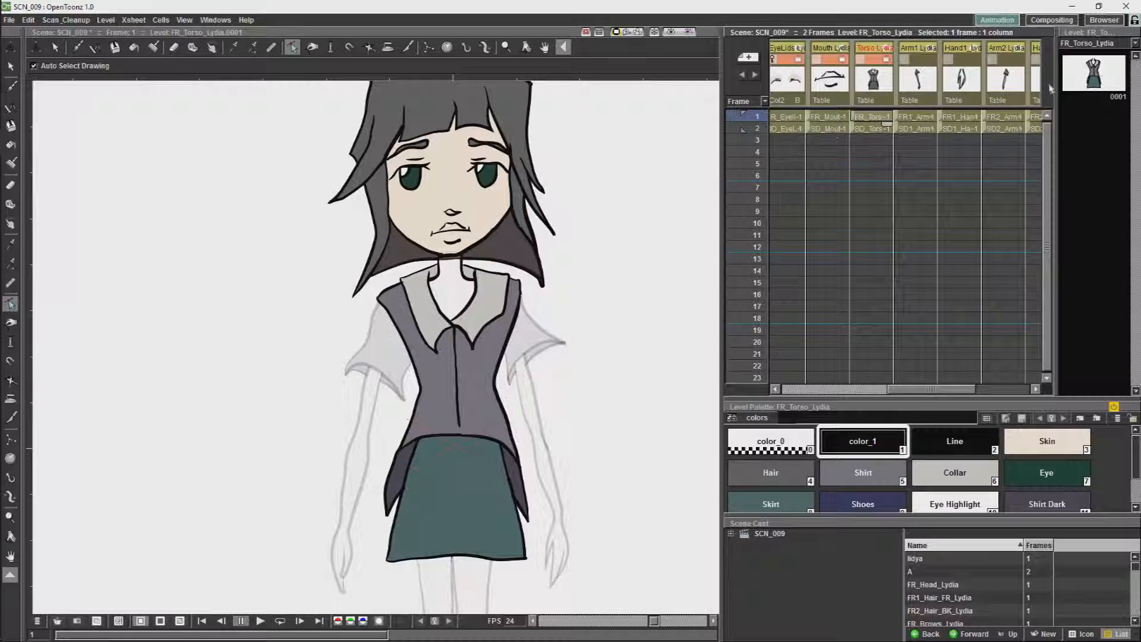
{"action": "left_click", "coordinate": [1095, 76]}
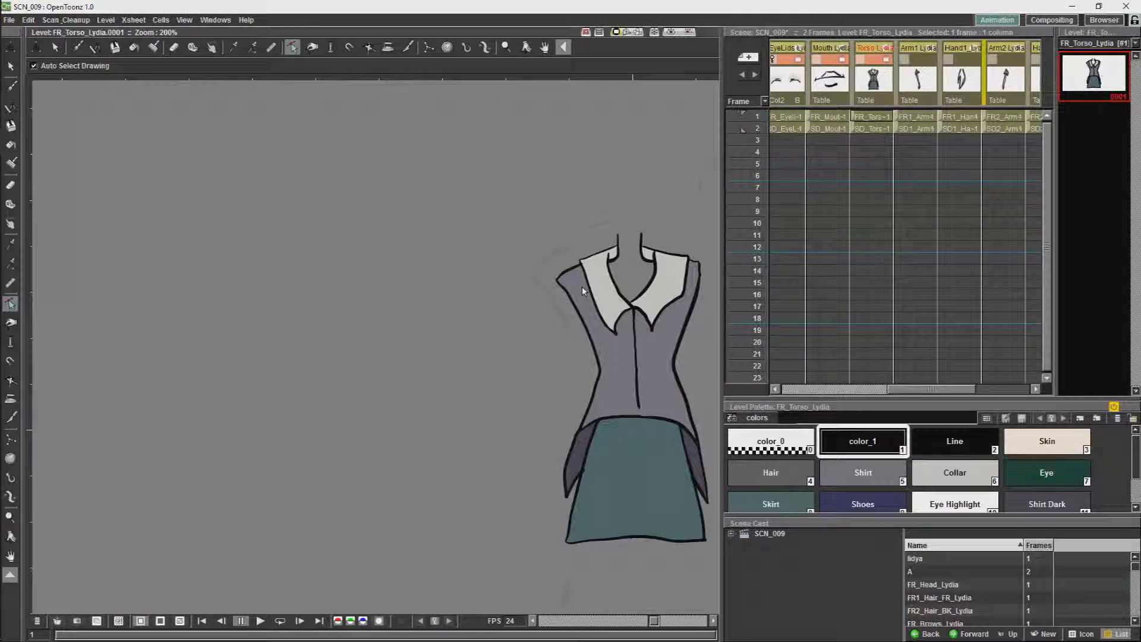
{"action": "scroll", "coordinate": [582, 286], "scroll_direction": "up", "scroll_amount": 3}
{"action": "scroll", "coordinate": [583, 287], "scroll_direction": "up", "scroll_amount": 2}
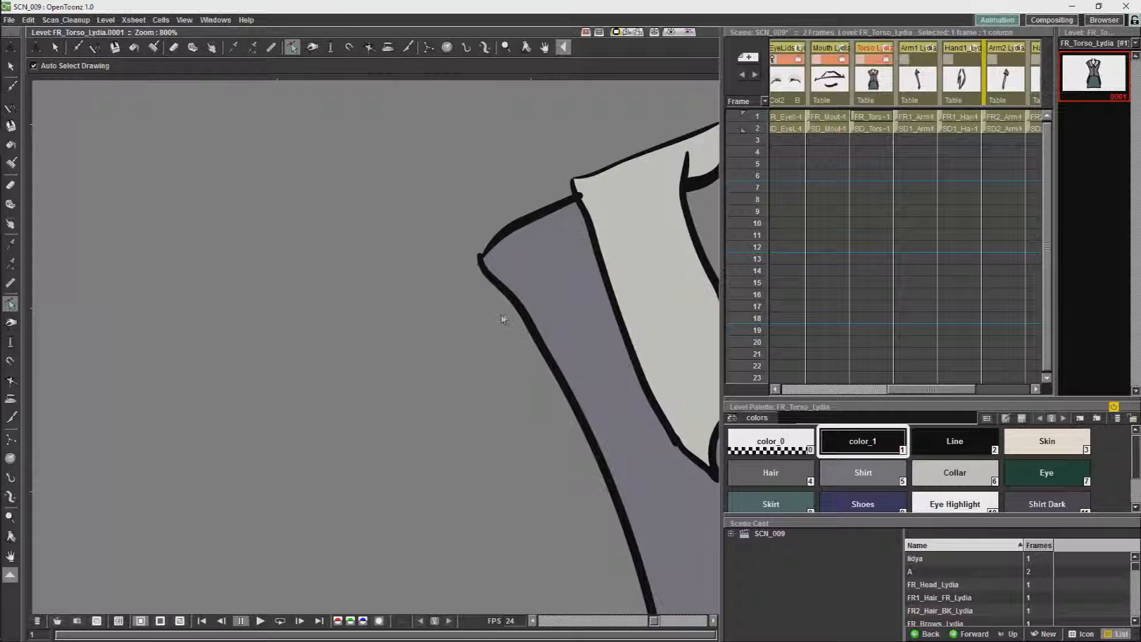
{"action": "left_click_drag", "start_coordinate": [582, 286], "coordinate": [343, 520]}
{"action": "left_click", "coordinate": [11, 204]}
{"action": "left_click_drag", "start_coordinate": [399, 376], "coordinate": [492, 371]}
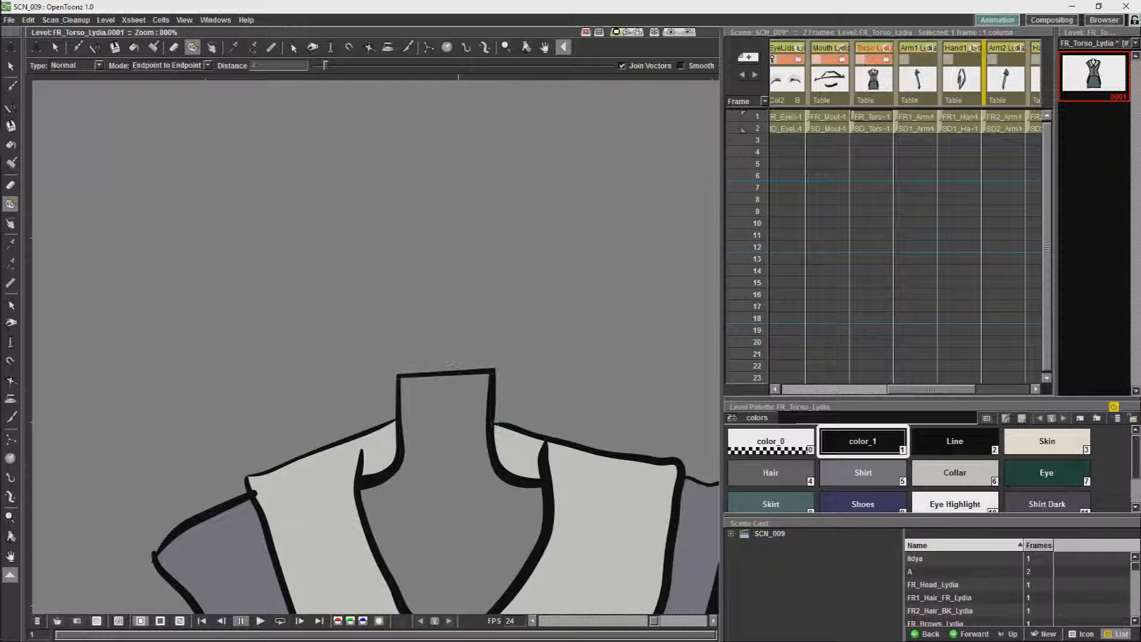
Step: Add control points to the neck outline and stretch its top upward into a wider, rounded end with smooth sides
{"action": "left_click", "coordinate": [11, 304]}
{"action": "left_click", "coordinate": [444, 375]}
{"action": "left_click_drag", "start_coordinate": [399, 376], "coordinate": [404, 355]}
{"action": "left_click", "coordinate": [482, 320], "text": "ctrl"}
{"action": "left_click_drag", "start_coordinate": [482, 320], "coordinate": [493, 356]}
{"action": "left_click", "coordinate": [466, 256], "text": "ctrl"}
{"action": "left_click_drag", "start_coordinate": [466, 255], "coordinate": [508, 198]}
{"action": "left_click", "coordinate": [412, 256], "text": "ctrl"}
{"action": "left_click_drag", "start_coordinate": [411, 255], "coordinate": [377, 182]}
{"action": "left_click_drag", "start_coordinate": [405, 292], "coordinate": [397, 282]}
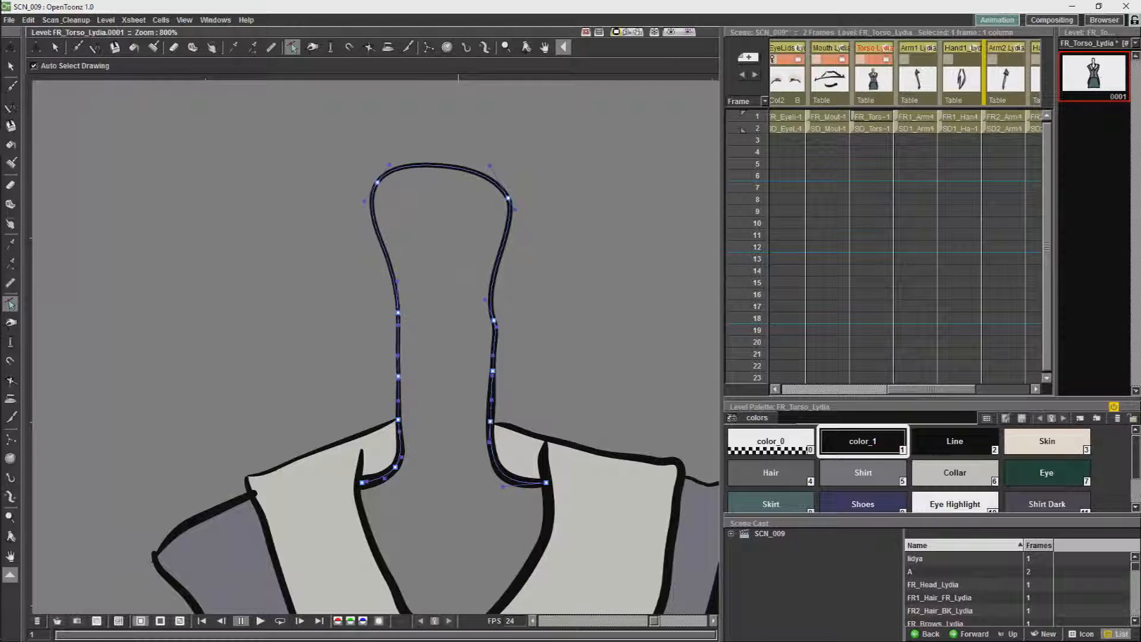
{"action": "left_click_drag", "start_coordinate": [486, 299], "coordinate": [493, 286]}
{"action": "left_click_drag", "start_coordinate": [377, 183], "coordinate": [388, 180]}
{"action": "left_click_drag", "start_coordinate": [508, 198], "coordinate": [508, 185]}
Step: Fill the front-view neck area with the Skin colour
{"action": "left_click", "coordinate": [1048, 441]}
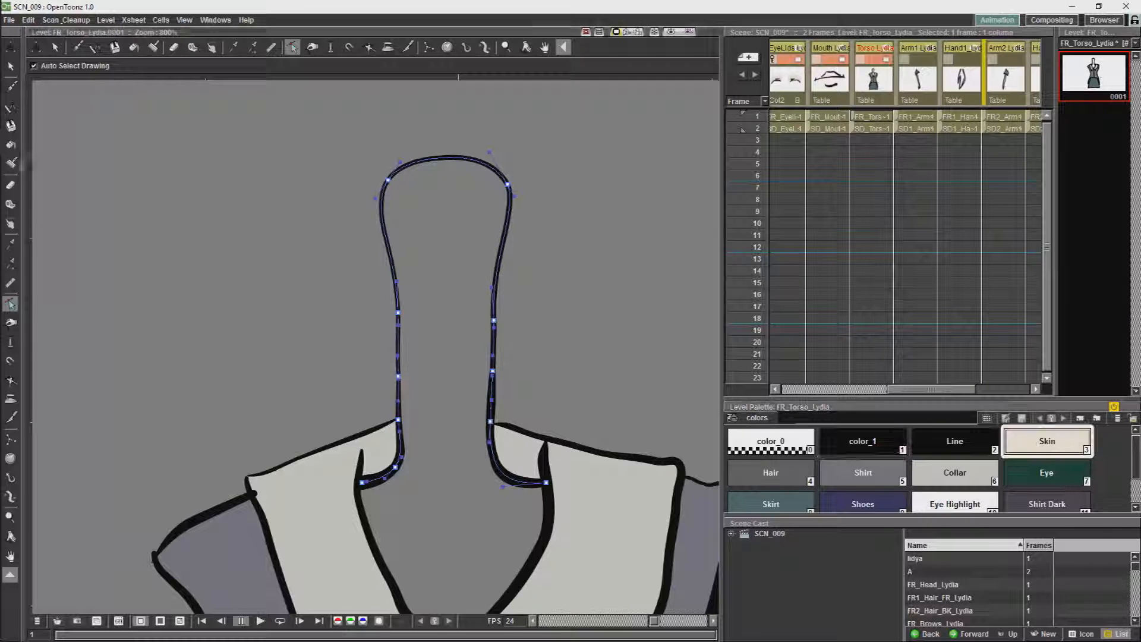
{"action": "left_click", "coordinate": [133, 47]}
{"action": "left_click", "coordinate": [476, 313]}
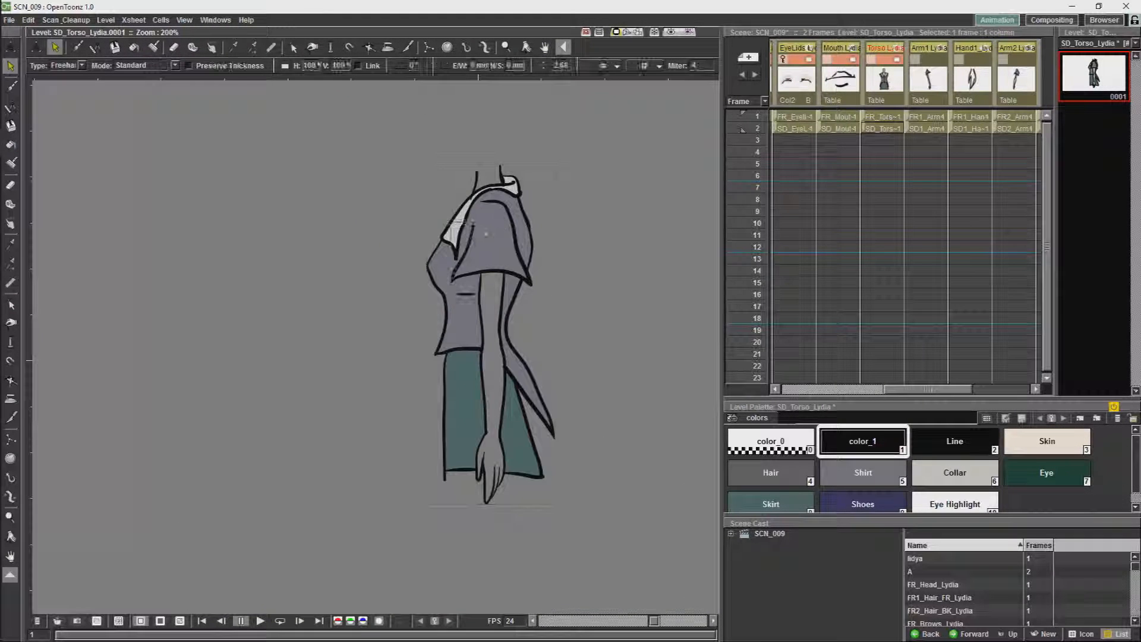
Step: Delete the sleeve, arm and hand lines from the side-view SD_Torso_Lydia drawing, leaving only the torso, collar and skirt outlines
{"action": "left_click", "coordinate": [504, 275]}
{"action": "key", "text": "Delete"}
{"action": "left_click", "coordinate": [485, 404]}
{"action": "key", "text": "Delete"}
{"action": "left_click", "coordinate": [490, 479]}
{"action": "key", "text": "Delete"}
{"action": "key", "text": "Delete"}
{"action": "left_click", "coordinate": [484, 348]}
{"action": "key", "text": "Delete"}
{"action": "scroll", "coordinate": [446, 331], "scroll_direction": "up", "scroll_amount": 1}
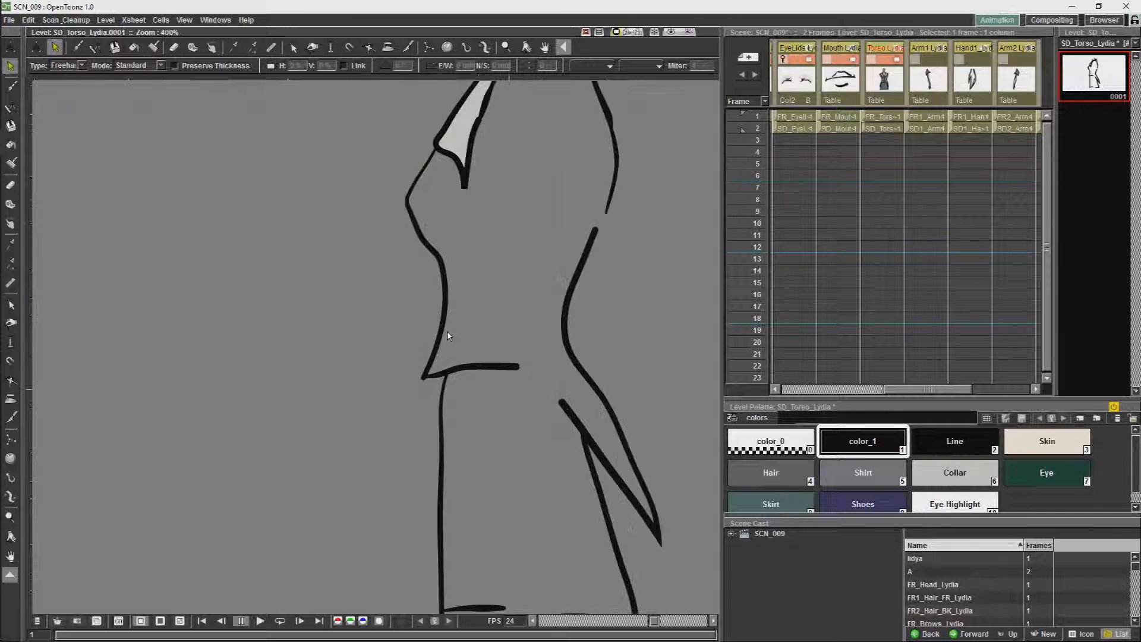
Step: Close the gaps in the side-view torso outline at the jacket hem, lower back and skirt hem with the Tape tool
{"action": "left_click", "coordinate": [10, 204]}
{"action": "left_click_drag", "start_coordinate": [517, 367], "coordinate": [561, 402]}
{"action": "key", "text": "space"}
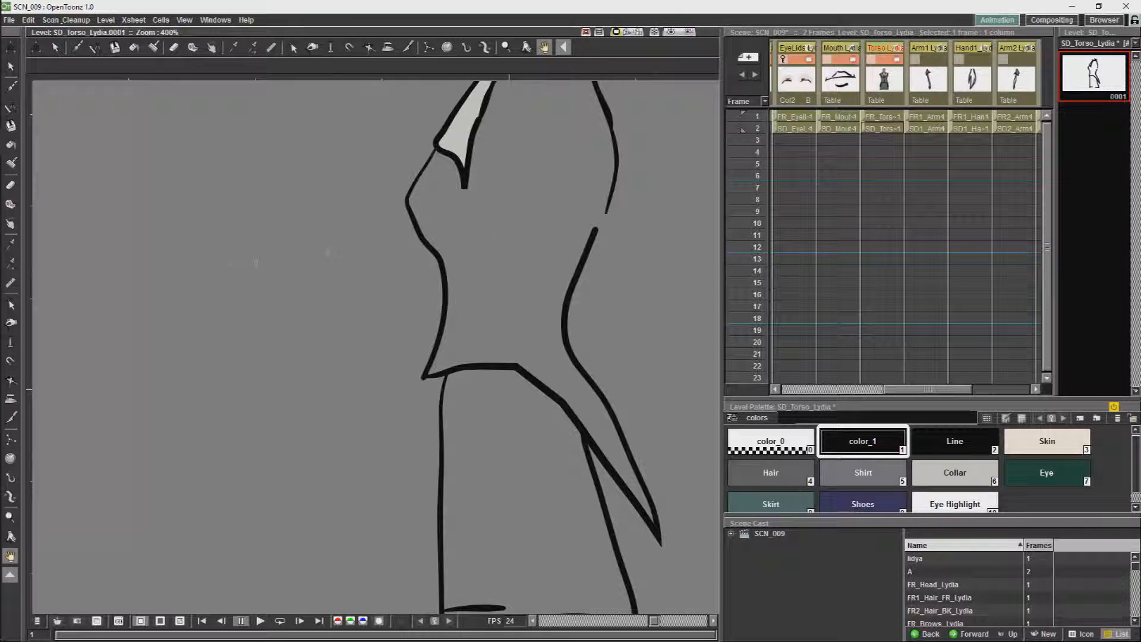
{"action": "left_click_drag", "start_coordinate": [606, 212], "coordinate": [596, 230]}
{"action": "key", "text": "space"}
{"action": "left_click_drag", "start_coordinate": [523, 380], "coordinate": [520, 263]}
{"action": "left_click_drag", "start_coordinate": [502, 490], "coordinate": [554, 498]}
{"action": "key", "text": "space"}
{"action": "left_click_drag", "start_coordinate": [523, 360], "coordinate": [523, 414]}
Step: Smooth the joined jacket hem where it runs into the coat tail by adjusting its control points
{"action": "key", "text": "c"}
{"action": "left_click", "coordinate": [535, 311]}
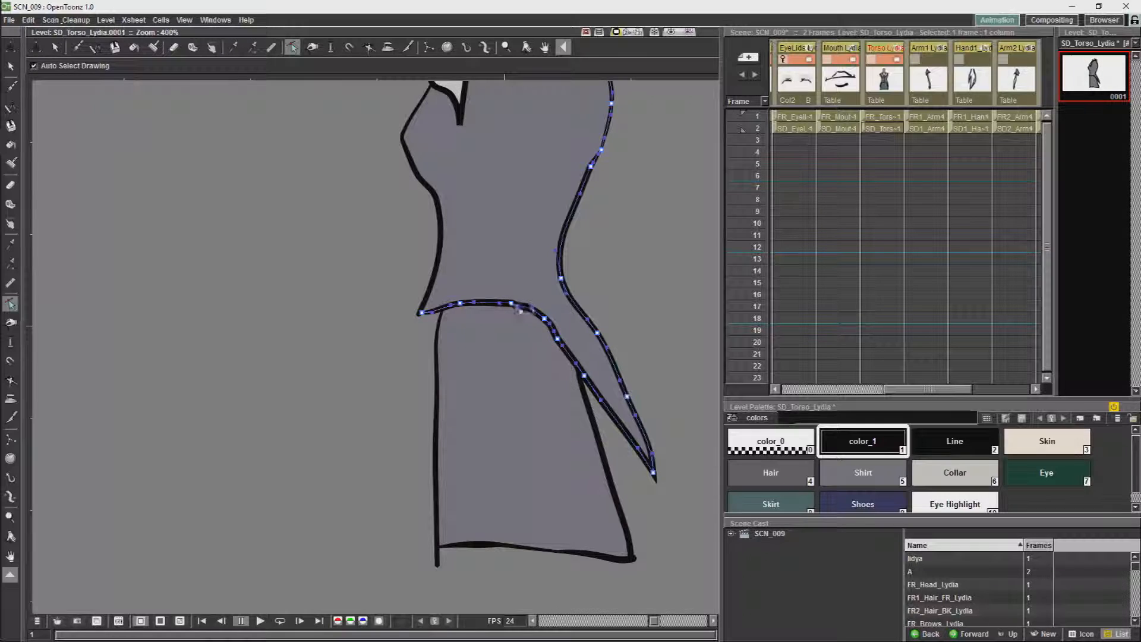
{"action": "left_click_drag", "start_coordinate": [545, 320], "coordinate": [554, 333]}
{"action": "left_click", "coordinate": [529, 350]}
Step: Erase the overshooting end of the skirt's front line below the hem
{"action": "left_click_drag", "start_coordinate": [506, 392], "coordinate": [506, 352]}
{"action": "left_click", "coordinate": [438, 360]}
{"action": "key", "text": "a"}
{"action": "left_click_drag", "start_coordinate": [439, 526], "coordinate": [441, 508]}
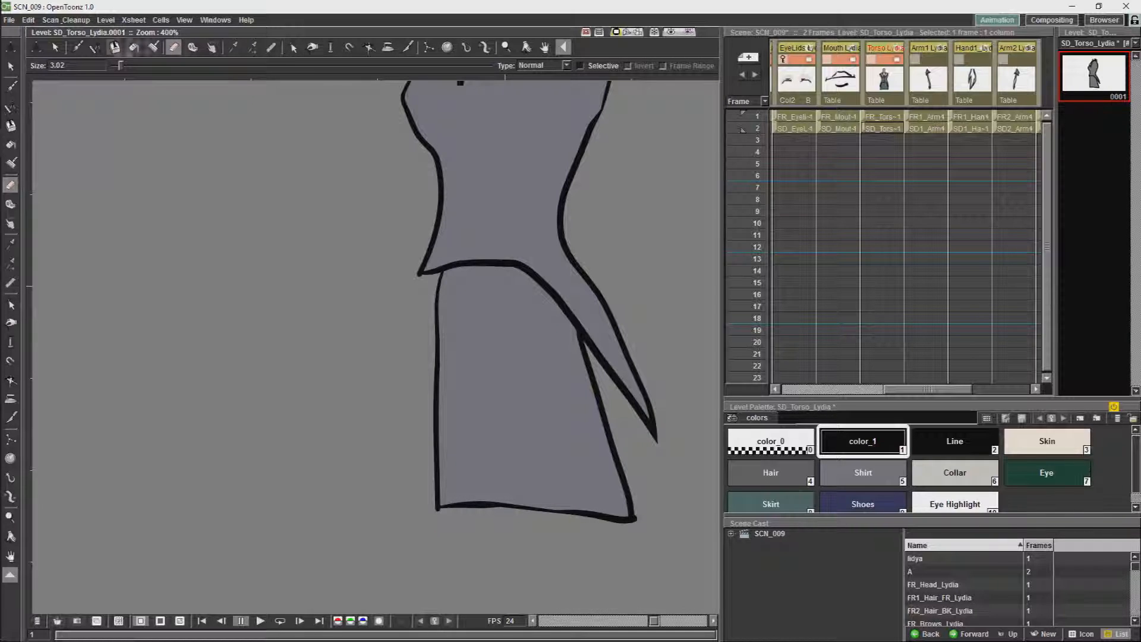
Step: Fill the side-view skirt area with the Skirt palette style
{"action": "left_click", "coordinate": [135, 47]}
{"action": "left_click", "coordinate": [771, 502]}
{"action": "key", "text": "c"}
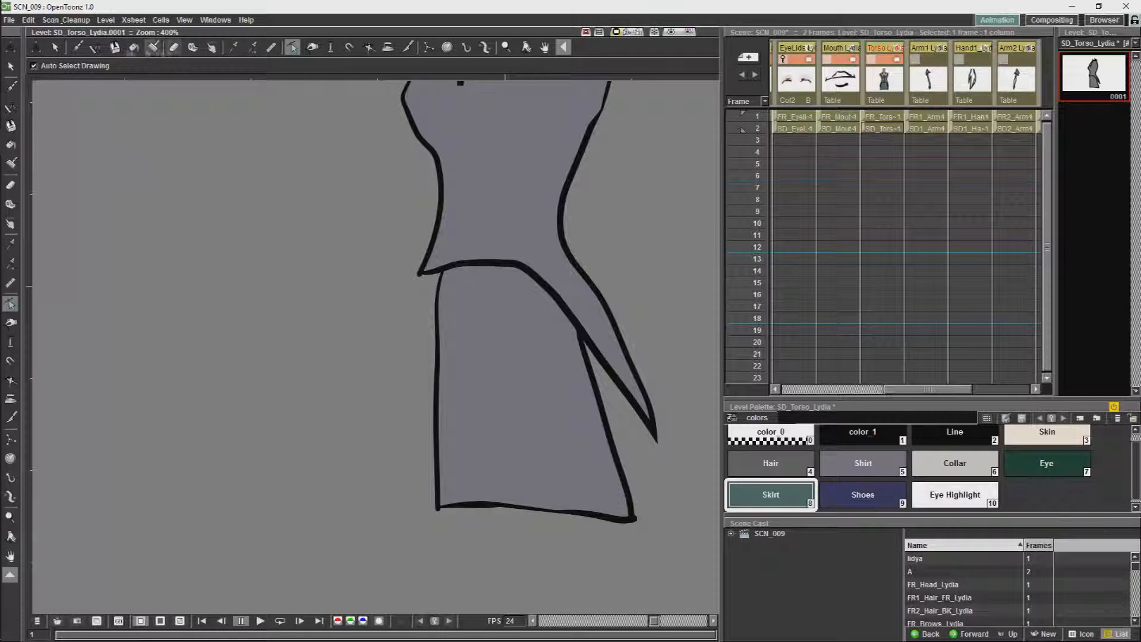
{"action": "left_click", "coordinate": [135, 47]}
{"action": "left_click", "coordinate": [517, 372]}
Step: Adjust the lower end of the neck's front line so it meets the collar edge, using the Control Point Editor
{"action": "scroll", "coordinate": [624, 348], "scroll_direction": "down", "scroll_amount": 3}
{"action": "left_click_drag", "start_coordinate": [573, 150], "coordinate": [535, 359]}
{"action": "scroll", "coordinate": [535, 359], "scroll_direction": "up", "scroll_amount": 4}
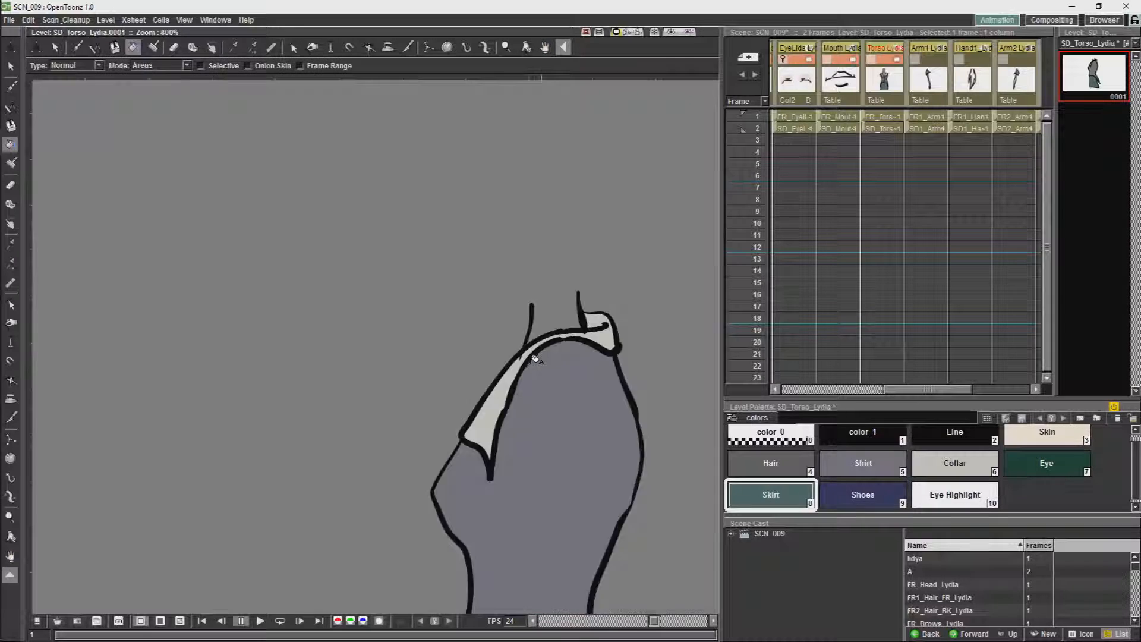
{"action": "key", "text": "s"}
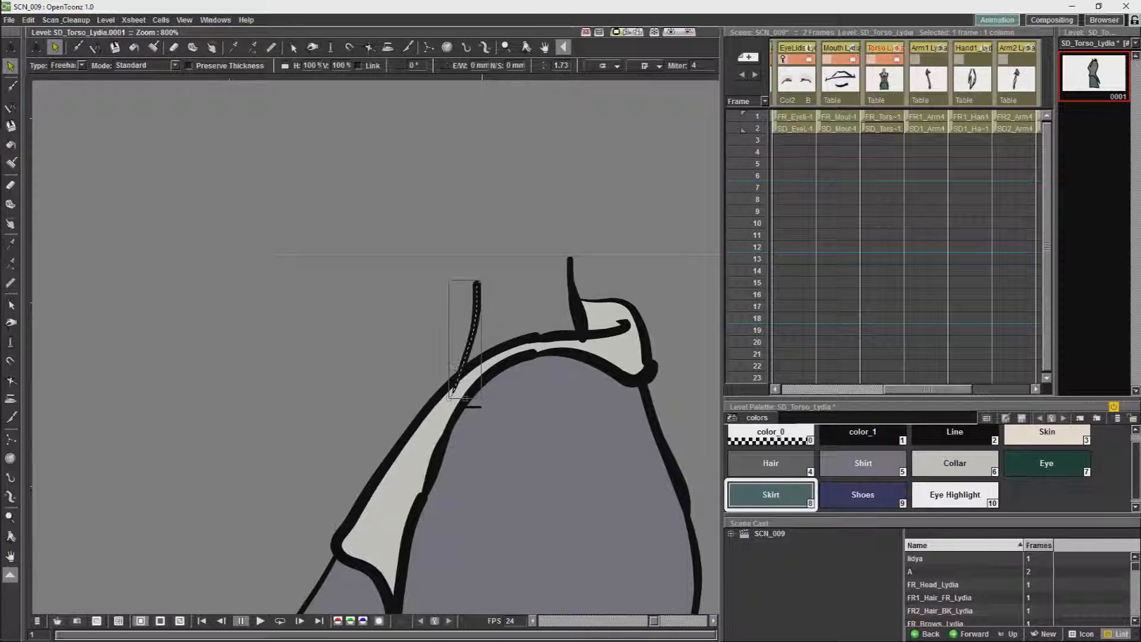
{"action": "key", "text": "c"}
{"action": "left_click", "coordinate": [459, 378]}
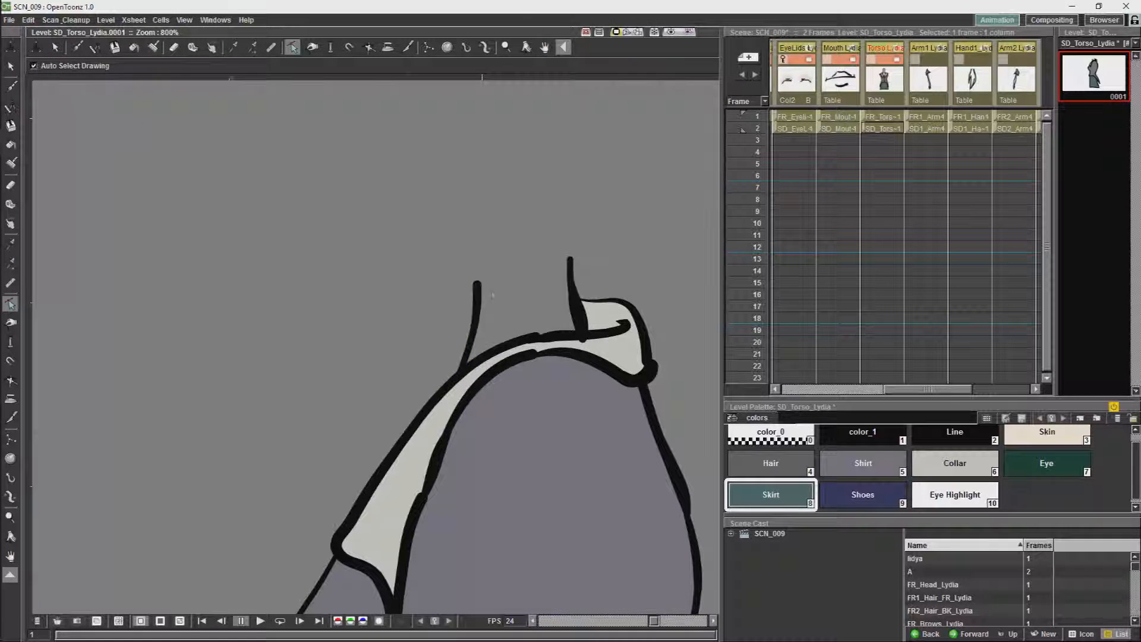
Step: Join the upper ends of the two neck lines with the Tape tool and pull the connecting line up into a taller neck
{"action": "left_click", "coordinate": [193, 47]}
{"action": "mouse_move", "coordinate": [478, 285]}
{"action": "left_mouse_down"}
{"action": "mouse_move", "coordinate": [571, 257]}
{"action": "mouse_move", "coordinate": [482, 195]}
{"action": "left_mouse_up"}
{"action": "left_click", "coordinate": [293, 47]}
{"action": "left_click", "coordinate": [523, 273]}
{"action": "left_click_drag", "start_coordinate": [525, 273], "coordinate": [521, 126]}
{"action": "left_click", "coordinate": [510, 210], "text": "ctrl"}
{"action": "left_click", "coordinate": [494, 216], "text": "ctrl"}
Step: Round off the top of the neck and smooth its back edge by adjusting control points and handles
{"action": "left_click_drag", "start_coordinate": [494, 216], "coordinate": [465, 180]}
{"action": "left_click_drag", "start_coordinate": [531, 85], "coordinate": [486, 141]}
{"action": "left_click_drag", "start_coordinate": [559, 262], "coordinate": [570, 240]}
{"action": "left_click_drag", "start_coordinate": [568, 195], "coordinate": [574, 189]}
{"action": "left_click_drag", "start_coordinate": [555, 148], "coordinate": [537, 128]}
{"action": "left_click_drag", "start_coordinate": [520, 125], "coordinate": [570, 146]}
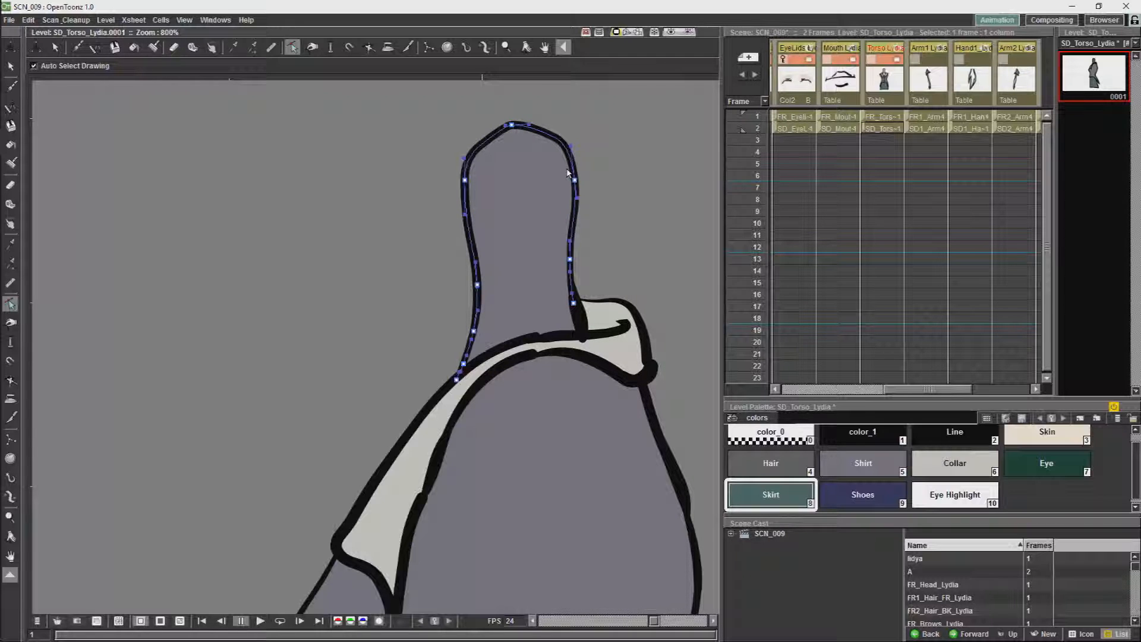
Step: Fill the side-view neck with the Skin palette style
{"action": "left_click", "coordinate": [1047, 432]}
{"action": "left_click", "coordinate": [10, 144]}
{"action": "left_click", "coordinate": [523, 202]}
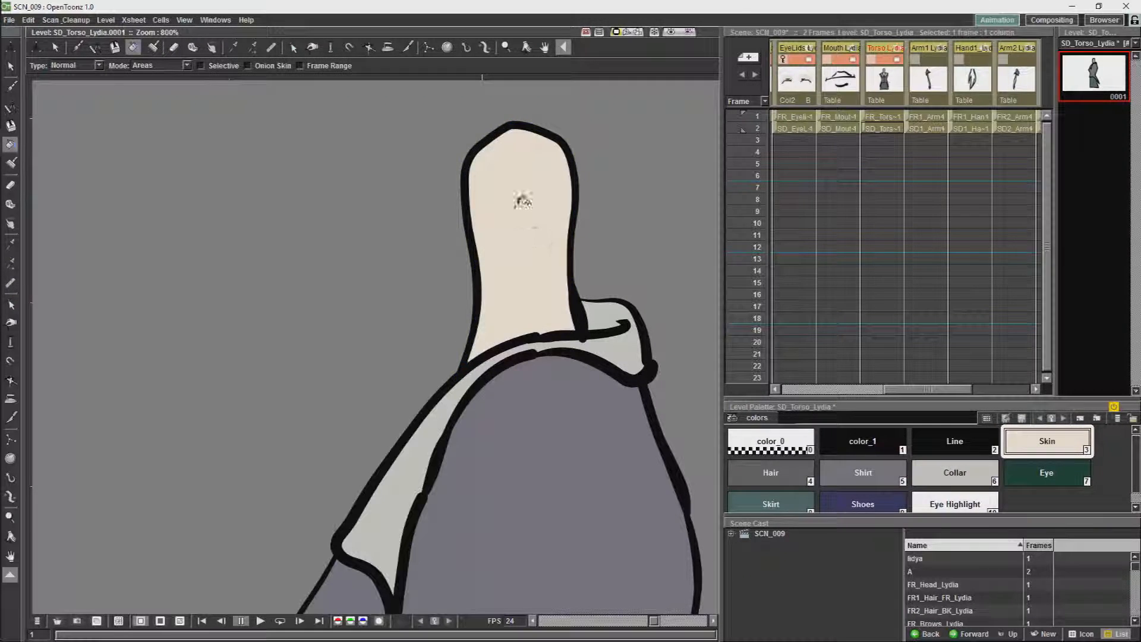
{"action": "scroll", "coordinate": [523, 202], "scroll_direction": "down", "scroll_amount": 6}
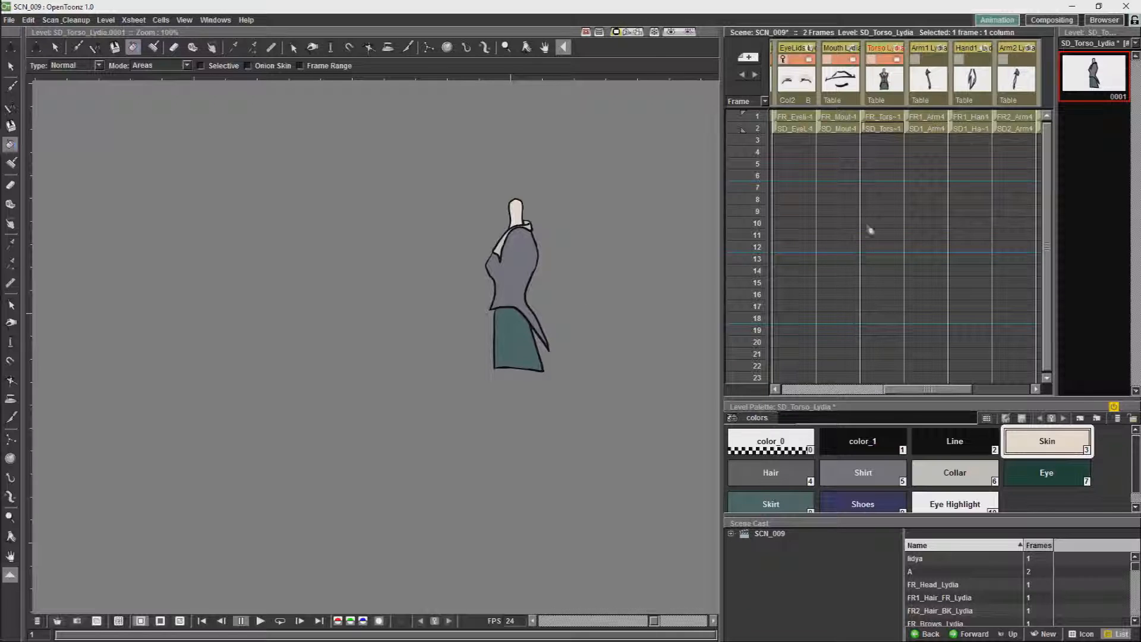
Step: Move the torso column to directly after Col1 so the torso lies behind the head and face parts
{"action": "left_click", "coordinate": [895, 119]}
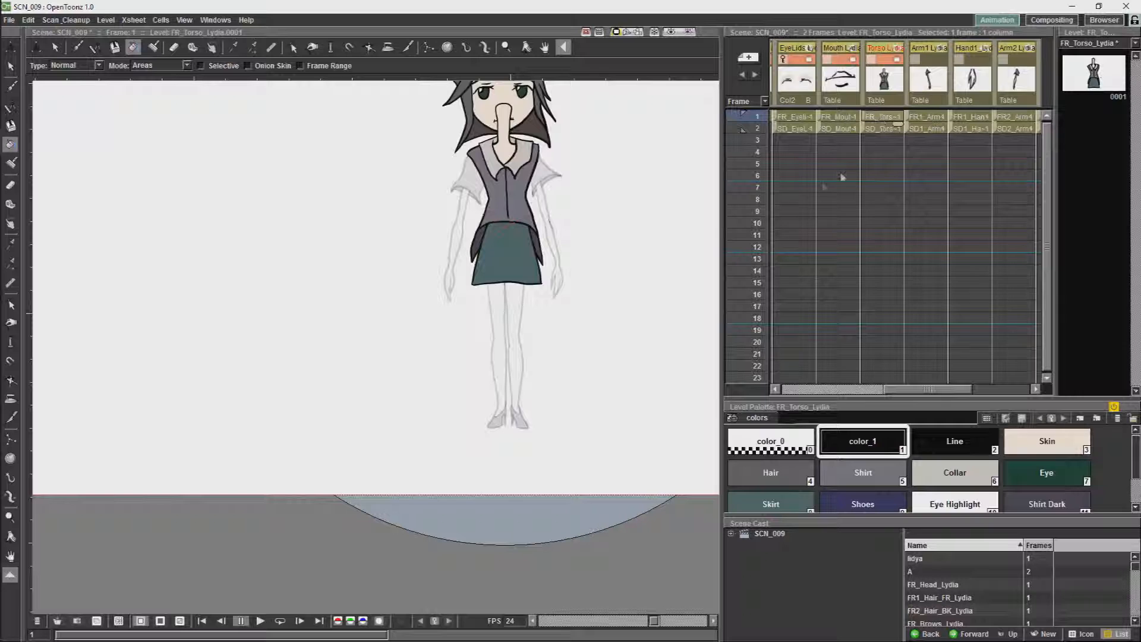
{"action": "left_click", "coordinate": [881, 131]}
{"action": "left_click", "coordinate": [876, 121]}
{"action": "double_click", "coordinate": [881, 128]}
{"action": "left_click", "coordinate": [880, 118]}
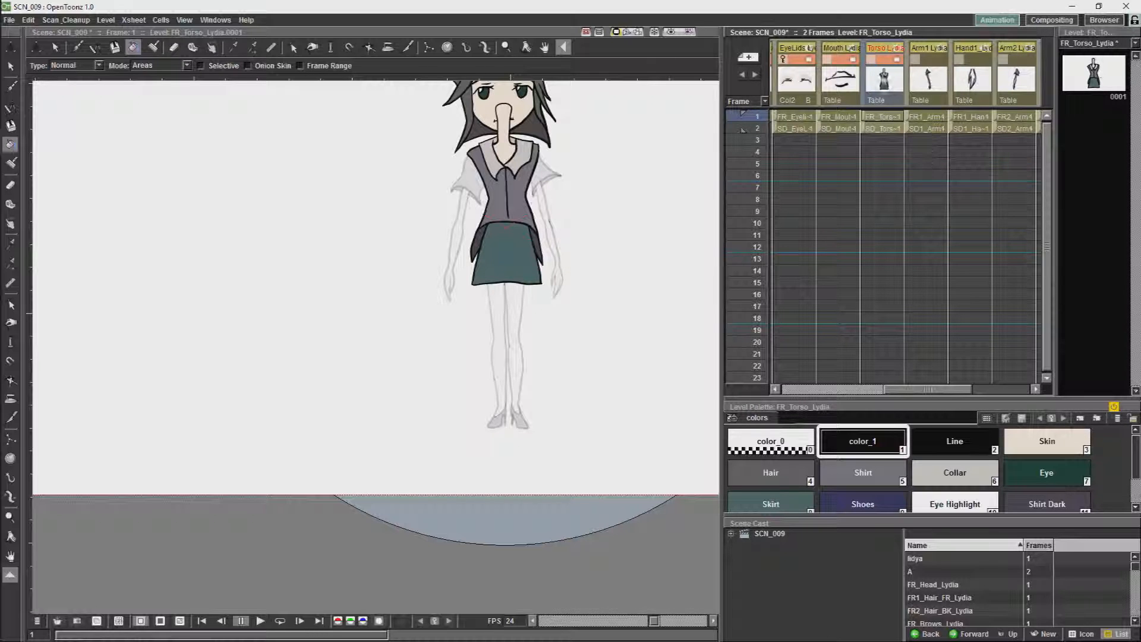
{"action": "left_click", "coordinate": [883, 62]}
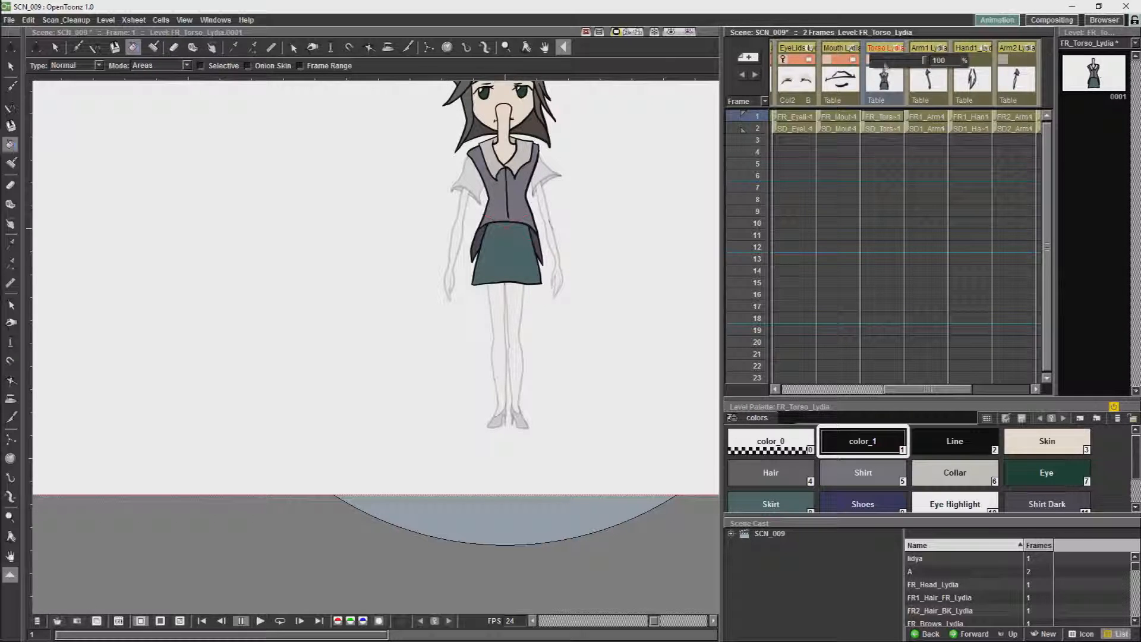
{"action": "left_click_drag", "start_coordinate": [870, 93], "coordinate": [843, 106]}
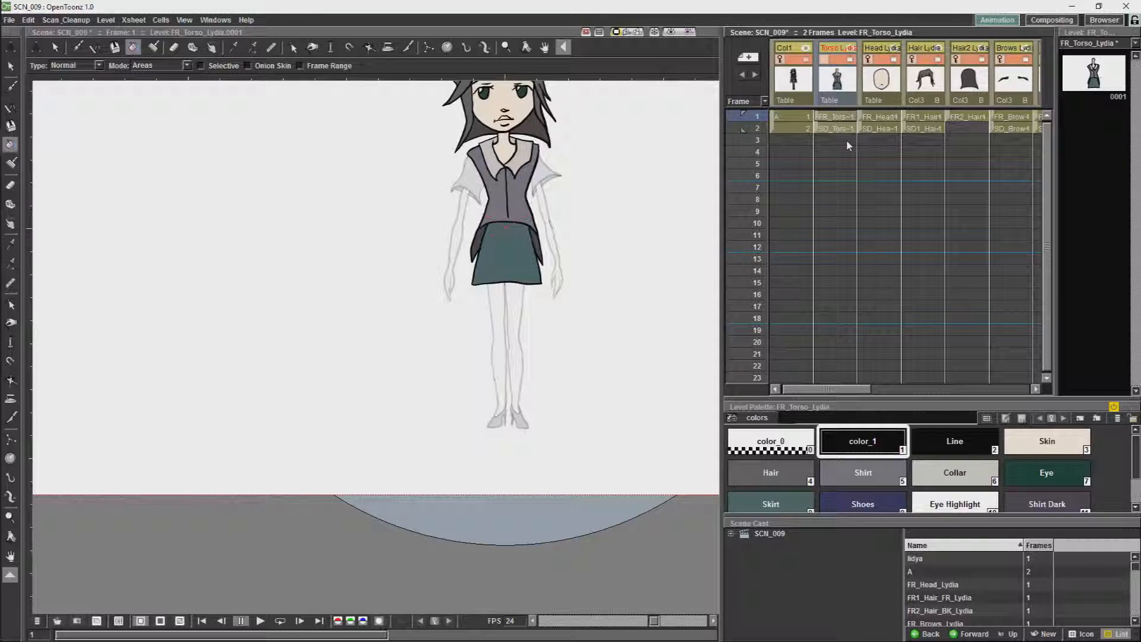
Step: Compare the torso drawings in frames 1 and 2 and examine how the front-view head, collar and torso overlap
{"action": "left_click", "coordinate": [837, 119]}
{"action": "left_click", "coordinate": [836, 129]}
{"action": "left_click", "coordinate": [839, 118]}
{"action": "left_click", "coordinate": [834, 129]}
{"action": "left_click", "coordinate": [836, 117]}
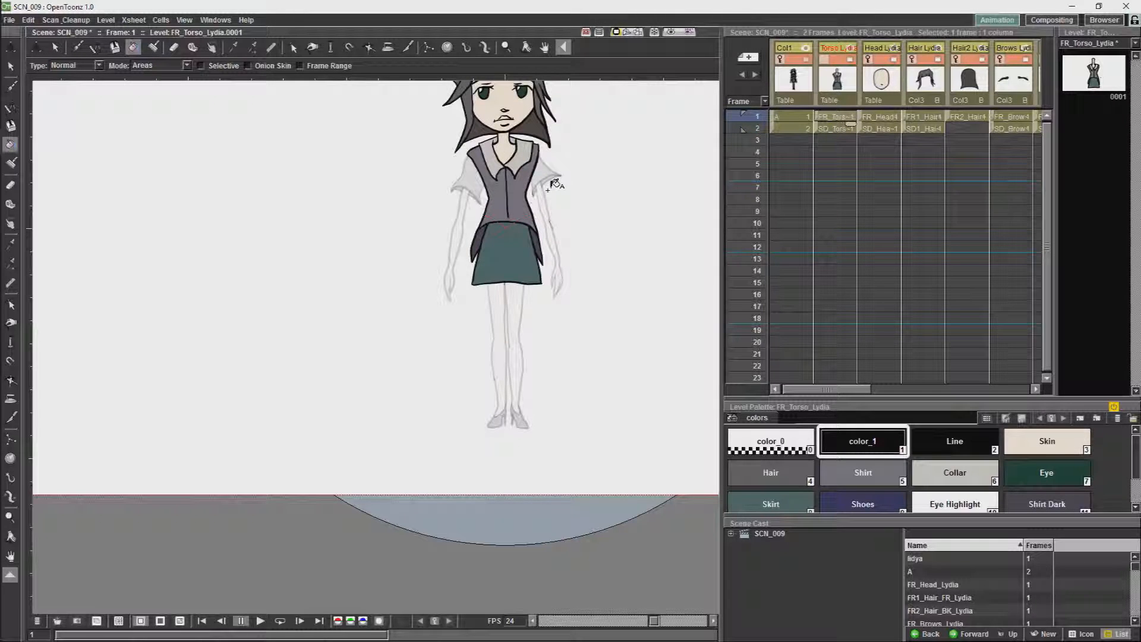
{"action": "scroll", "coordinate": [551, 186], "scroll_direction": "up", "scroll_amount": 2}
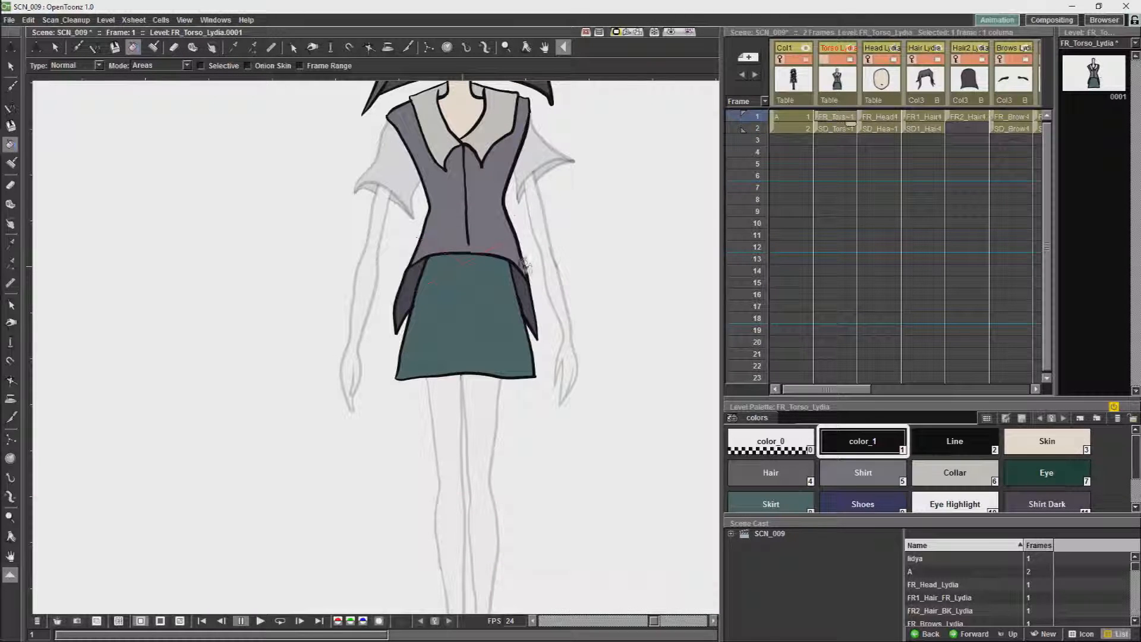
{"action": "key", "text": "space"}
{"action": "left_click_drag", "start_coordinate": [541, 272], "coordinate": [543, 484]}
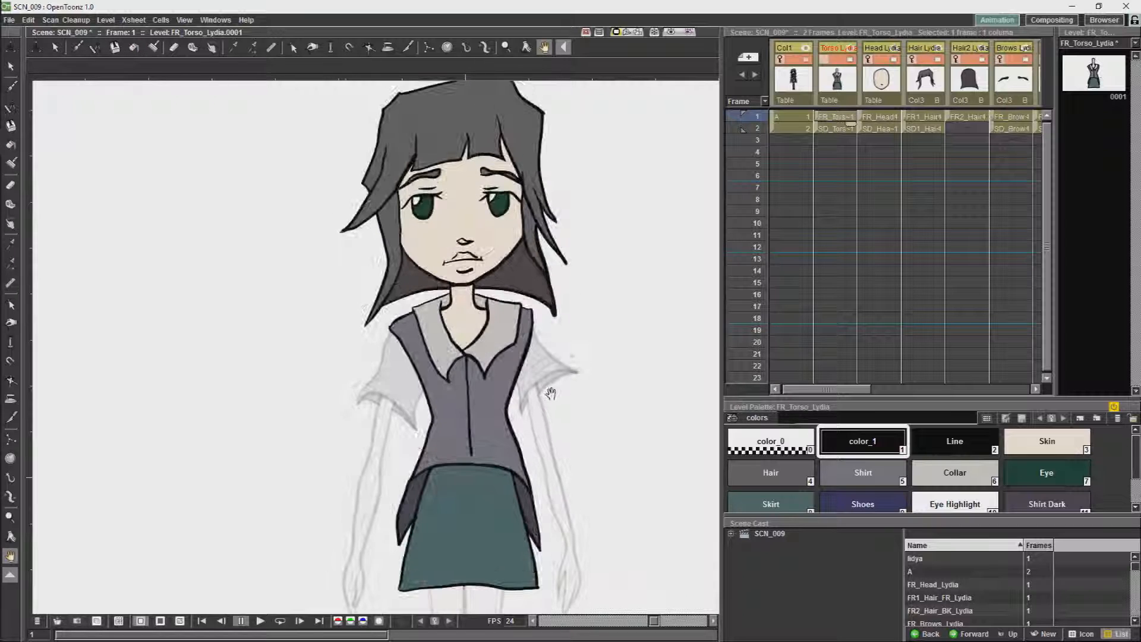
{"action": "key", "text": "f"}
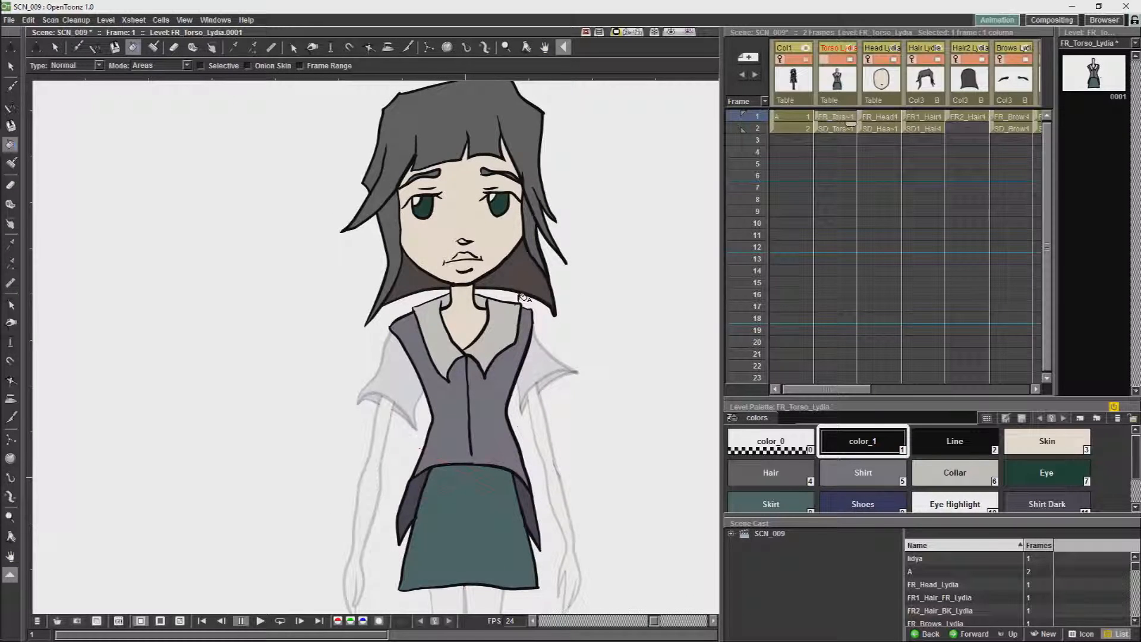
{"action": "scroll", "coordinate": [523, 298], "scroll_direction": "down", "scroll_amount": 2}
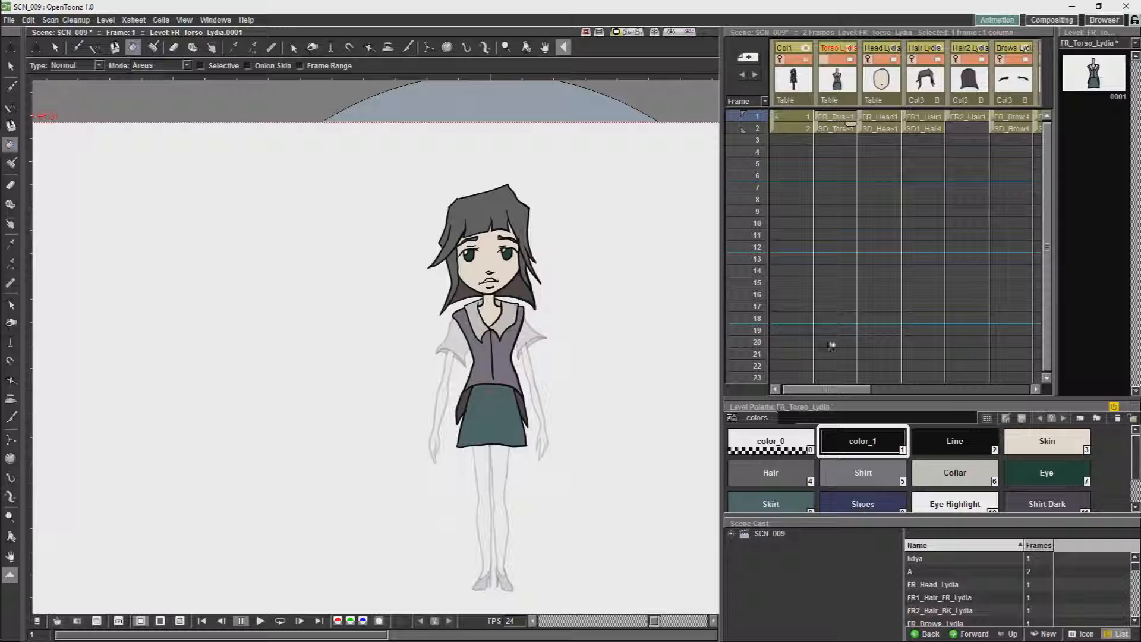
{"action": "left_click_drag", "start_coordinate": [848, 393], "coordinate": [959, 394]}
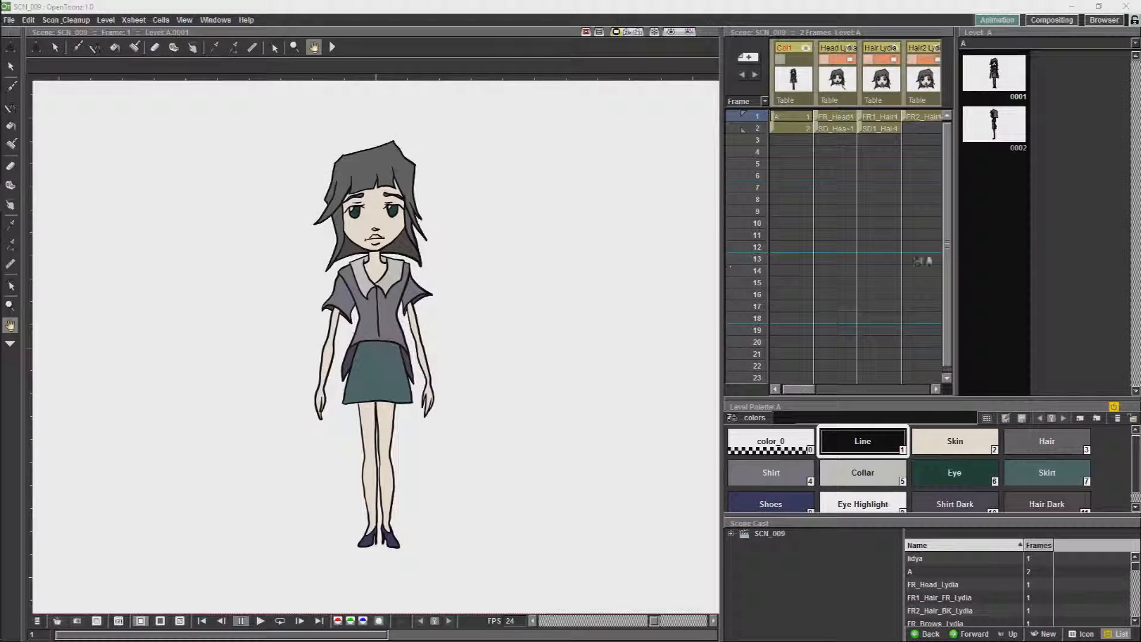
Step: Widen the Xsheet and examine the Arm1 and Hand1 columns in turn
{"action": "left_click_drag", "start_coordinate": [951, 254], "coordinate": [1056, 262]}
{"action": "left_click_drag", "start_coordinate": [840, 389], "coordinate": [944, 389]}
{"action": "left_click", "coordinate": [923, 92]}
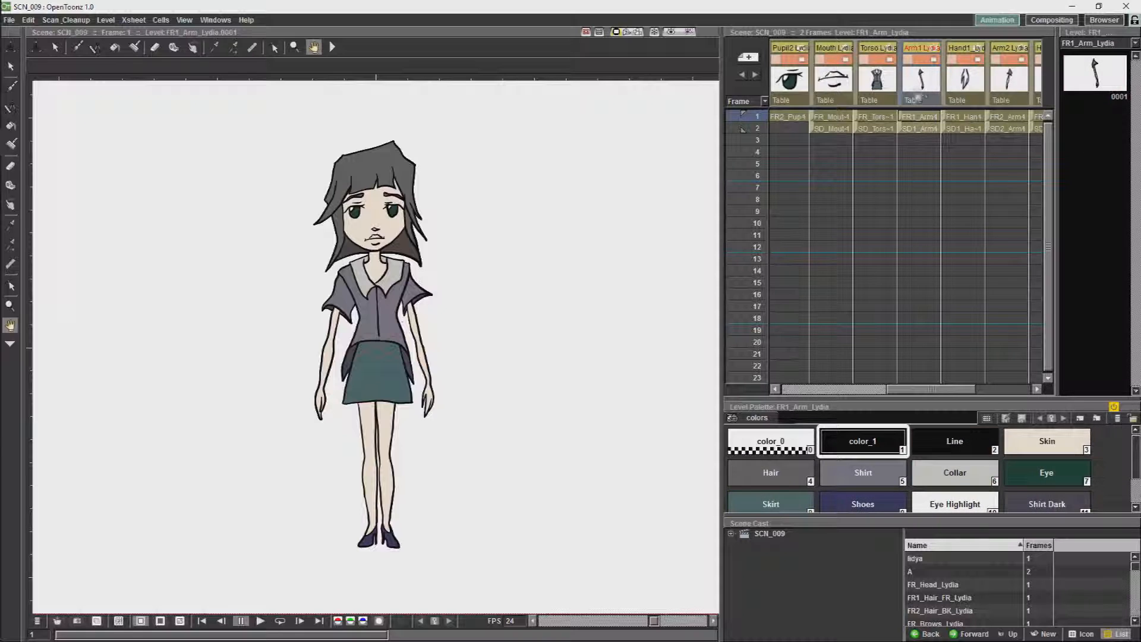
{"action": "left_click", "coordinate": [965, 87]}
{"action": "left_click", "coordinate": [925, 89]}
{"action": "left_click", "coordinate": [965, 89]}
{"action": "left_click", "coordinate": [935, 87]}
{"action": "left_click", "coordinate": [967, 89]}
{"action": "left_click", "coordinate": [922, 92]}
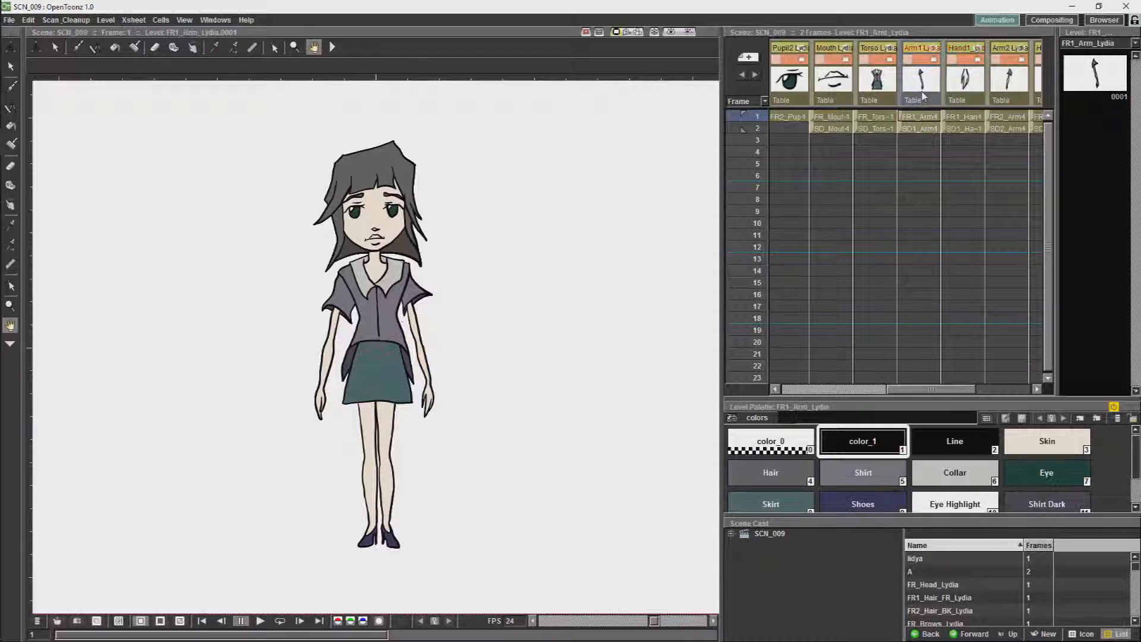
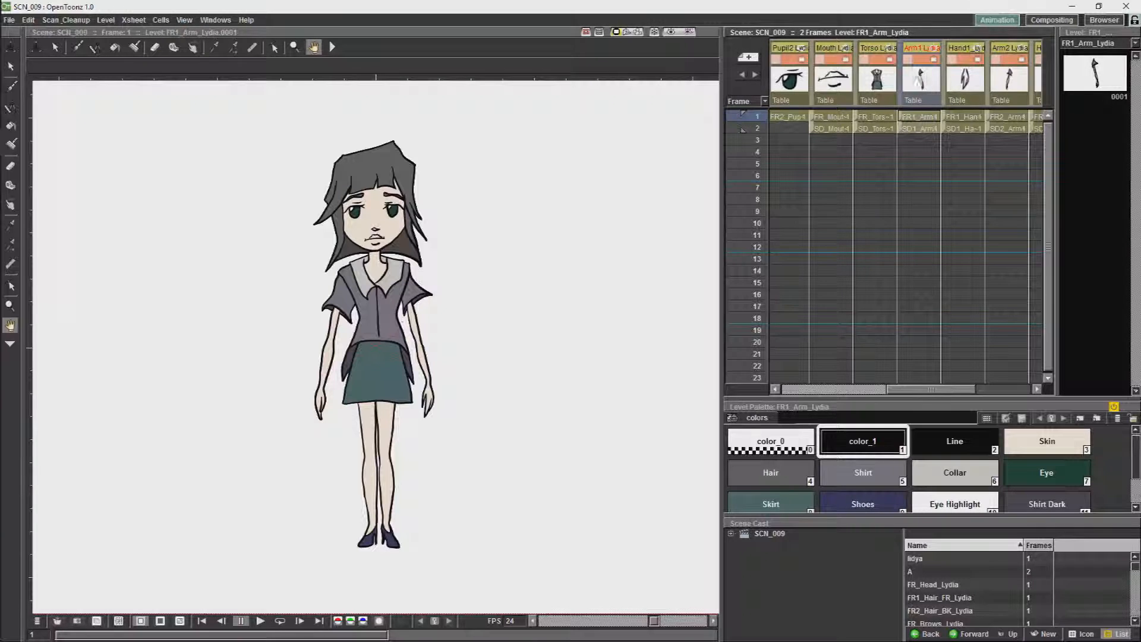
Step: Hide the second arm, second hand and leg columns to isolate the first arm and hand beside the torso
{"action": "left_click", "coordinate": [922, 119]}
{"action": "mouse_move", "coordinate": [918, 393]}
{"action": "left_mouse_down"}
{"action": "mouse_move", "coordinate": [832, 393]}
{"action": "mouse_move", "coordinate": [994, 394]}
{"action": "mouse_move", "coordinate": [903, 390]}
{"action": "left_mouse_up"}
{"action": "left_click", "coordinate": [977, 61]}
{"action": "left_click", "coordinate": [931, 61]}
{"action": "left_click", "coordinate": [889, 60]}
{"action": "left_click", "coordinate": [846, 61]}
{"action": "scroll", "coordinate": [498, 287], "scroll_direction": "up", "scroll_amount": 6}
{"action": "left_click_drag", "start_coordinate": [503, 392], "coordinate": [119, 103]}
{"action": "scroll", "coordinate": [329, 200], "scroll_direction": "up", "scroll_amount": 6}
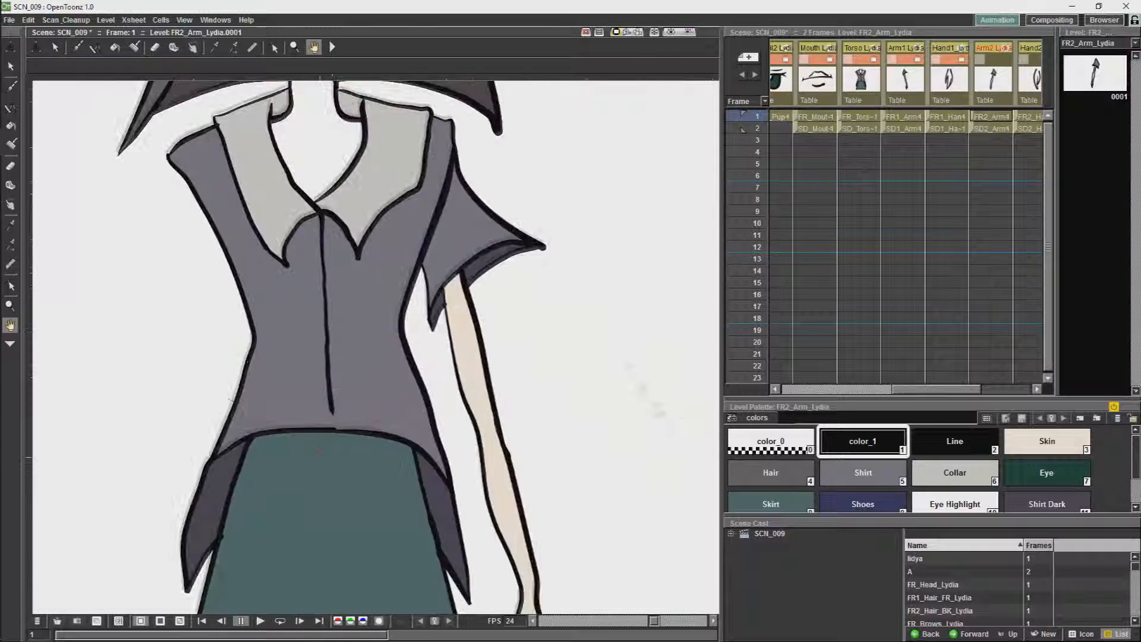
Step: Erase the hand lines below the wrist in the front-view Arm1 drawing
{"action": "left_click_drag", "start_coordinate": [639, 383], "coordinate": [448, 86]}
{"action": "left_click", "coordinate": [904, 60]}
{"action": "left_click", "coordinate": [905, 60]}
{"action": "left_click", "coordinate": [11, 166]}
{"action": "left_click_drag", "start_coordinate": [331, 292], "coordinate": [350, 300]}
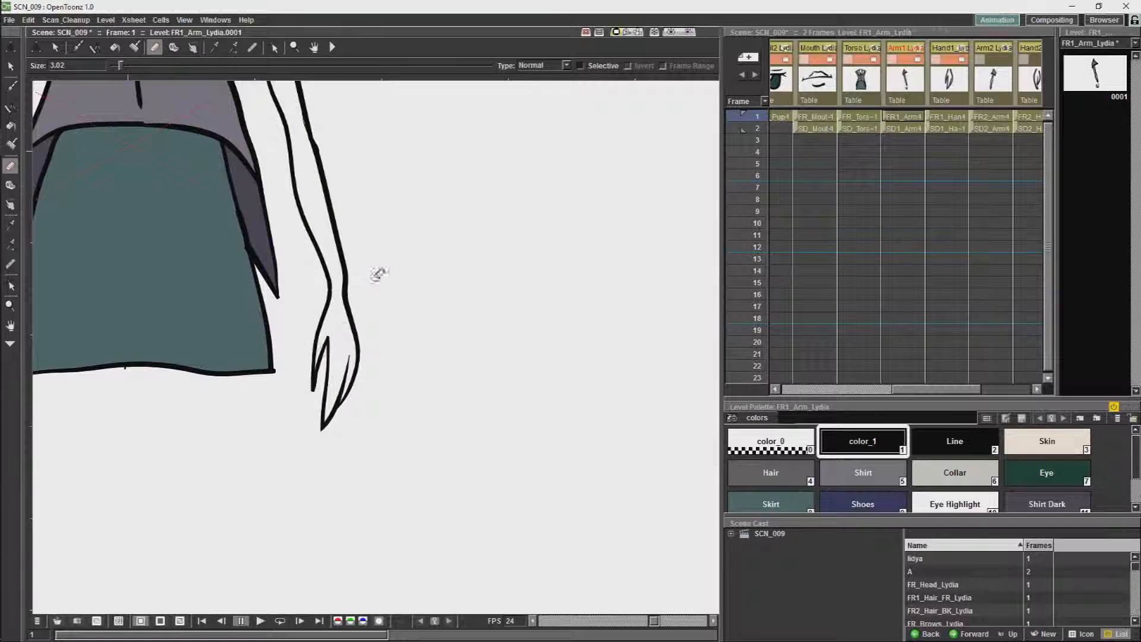
Step: Set the Hand1 column's opacity to 46 and clear the leftover hand lines from the front-view Arm1 drawing
{"action": "left_click", "coordinate": [952, 59]}
{"action": "left_click_drag", "start_coordinate": [989, 61], "coordinate": [961, 61]}
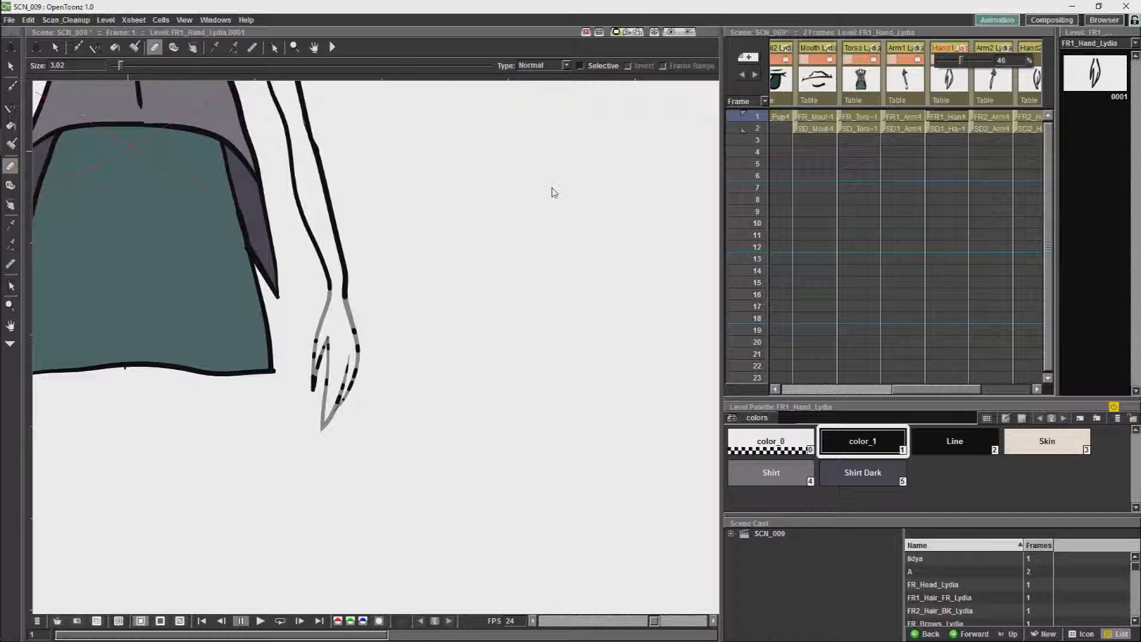
{"action": "left_click_drag", "start_coordinate": [329, 294], "coordinate": [364, 295]}
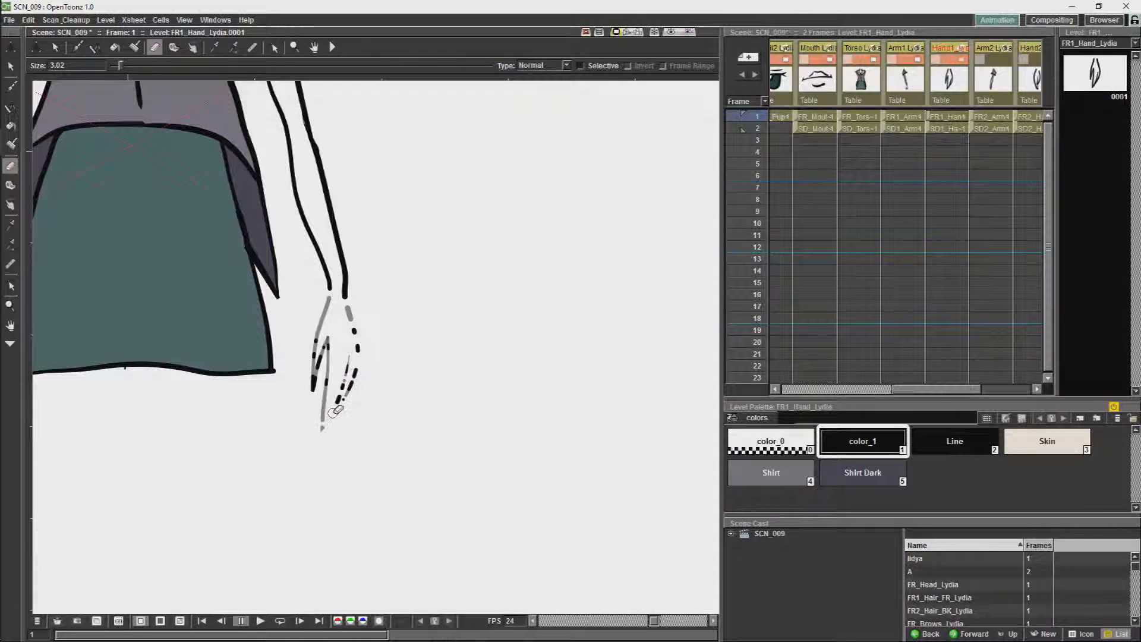
{"action": "key", "text": "ctrl+z"}
{"action": "left_click", "coordinate": [903, 117]}
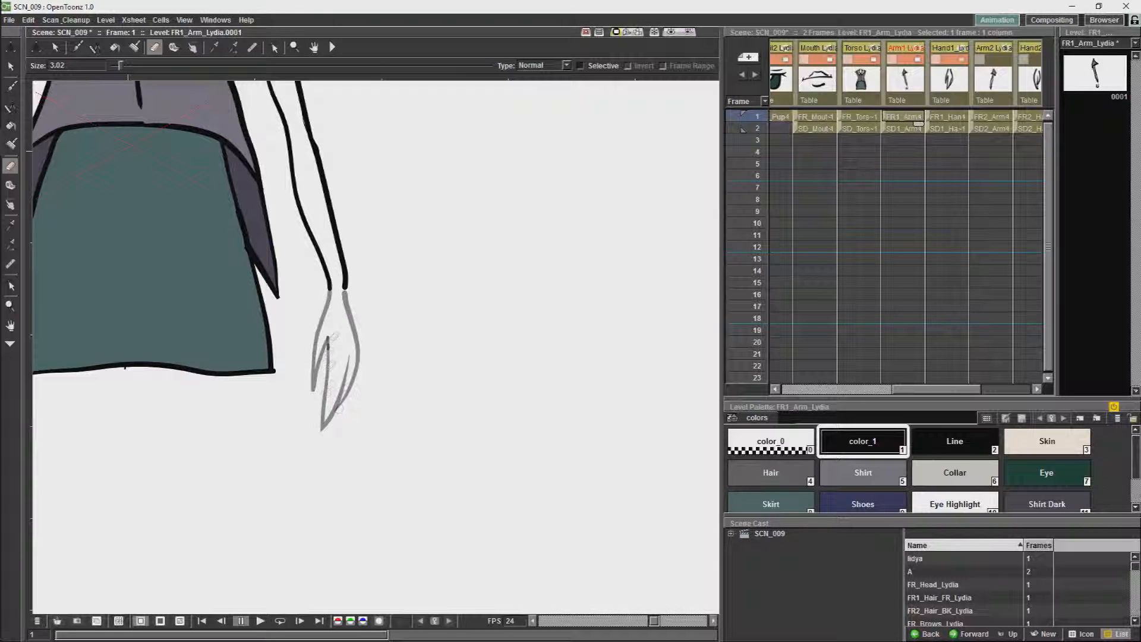
{"action": "scroll", "coordinate": [390, 298], "scroll_direction": "up", "scroll_amount": 3}
{"action": "key", "text": "t"}
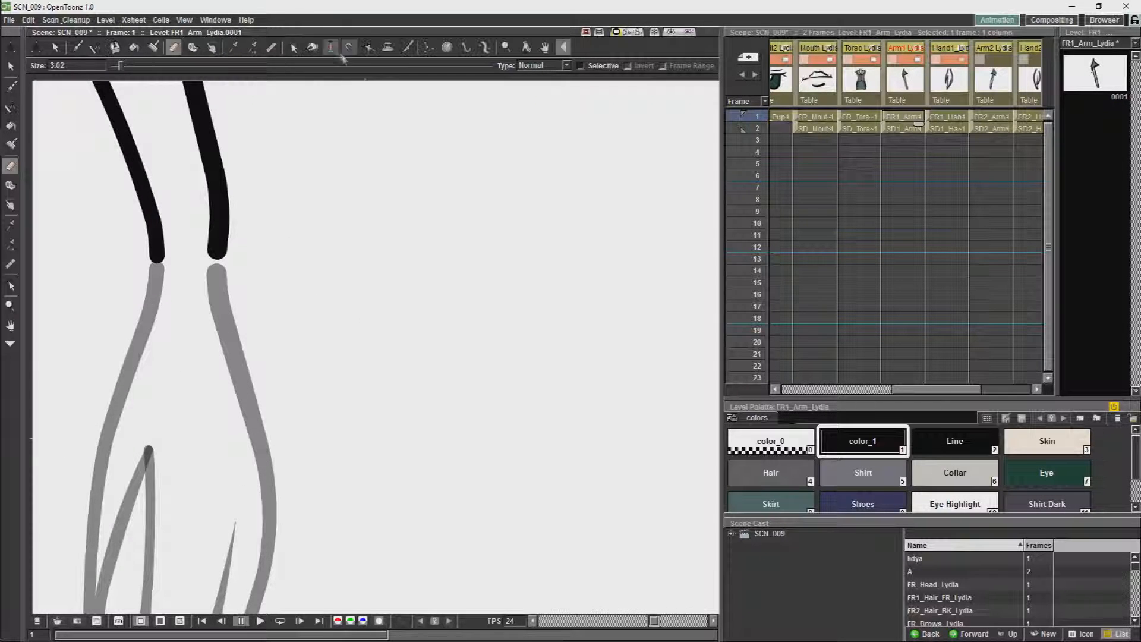
{"action": "left_click_drag", "start_coordinate": [178, 254], "coordinate": [217, 249]}
{"action": "key", "text": "s"}
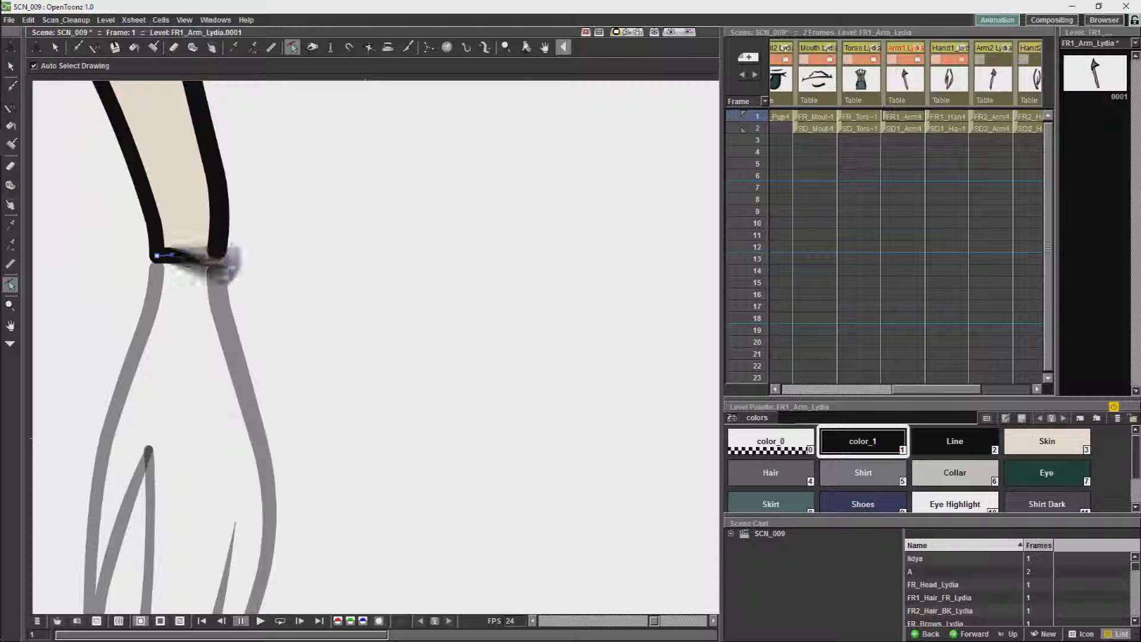
{"action": "key", "text": "Delete"}
Step: Extend the outer wrist line of the Arm1 drawing down to the start of the hand outline with the Control Point Editor
{"action": "left_click", "coordinate": [217, 249]}
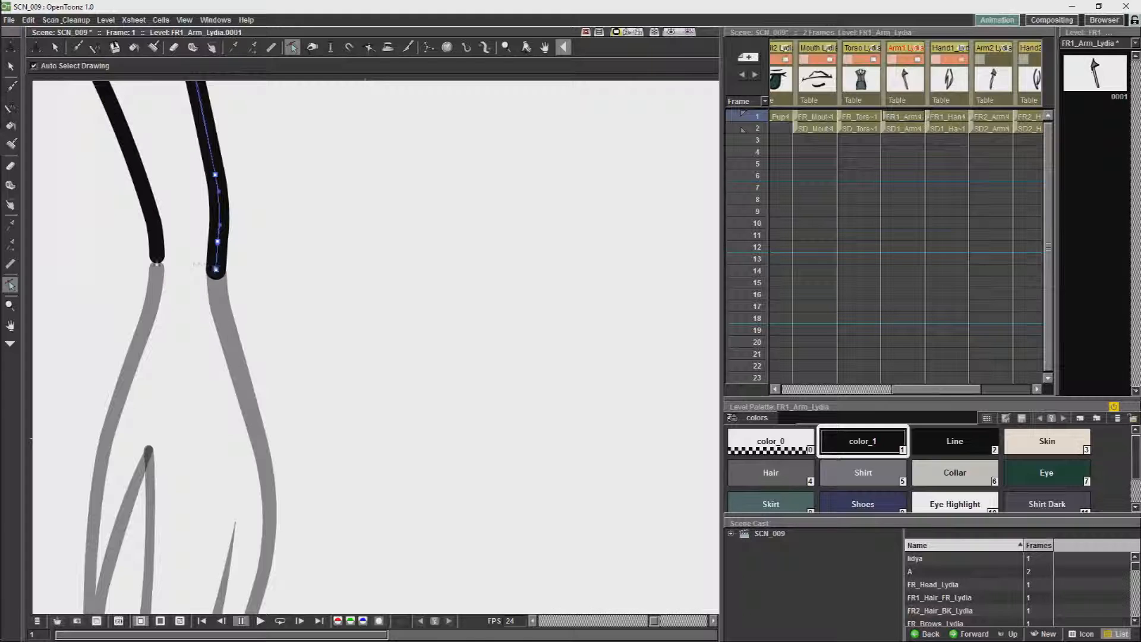
{"action": "left_click", "coordinate": [218, 272]}
{"action": "left_click", "coordinate": [903, 117]}
{"action": "left_click", "coordinate": [218, 273]}
{"action": "left_click", "coordinate": [904, 117]}
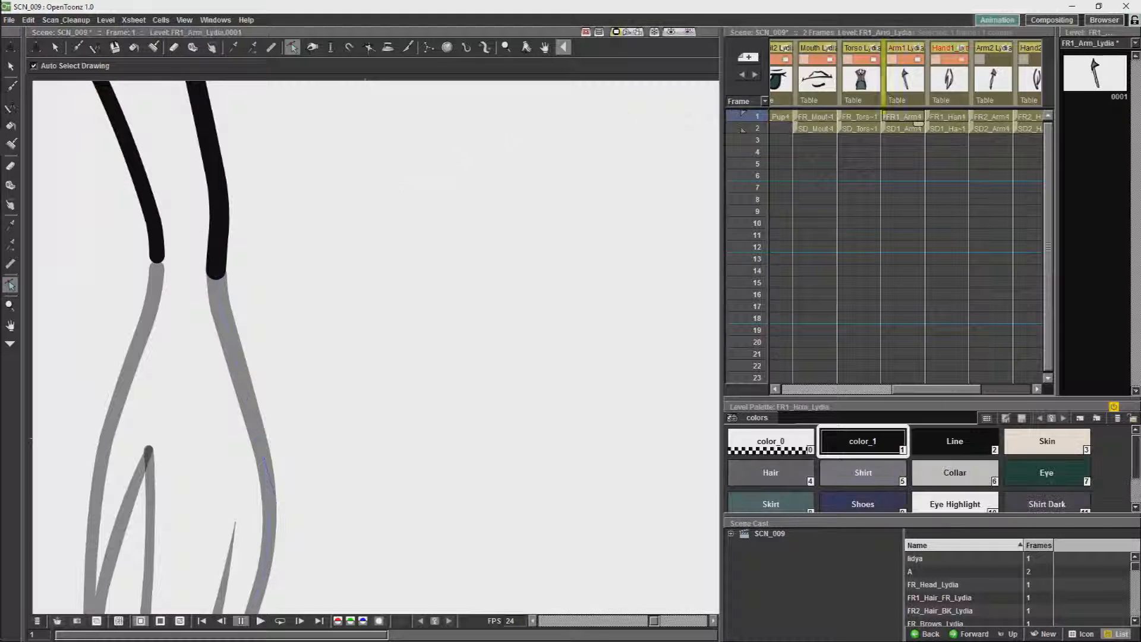
{"action": "left_click", "coordinate": [216, 272]}
{"action": "left_click", "coordinate": [157, 260]}
Step: Join the two wrist line ends of the Arm1 drawing with the Tape tool and curve the joint into a rounded end
{"action": "left_click", "coordinate": [10, 185]}
{"action": "left_click_drag", "start_coordinate": [157, 259], "coordinate": [190, 300]}
{"action": "left_click", "coordinate": [312, 47]}
{"action": "left_click", "coordinate": [291, 47]}
{"action": "left_click", "coordinate": [162, 271]}
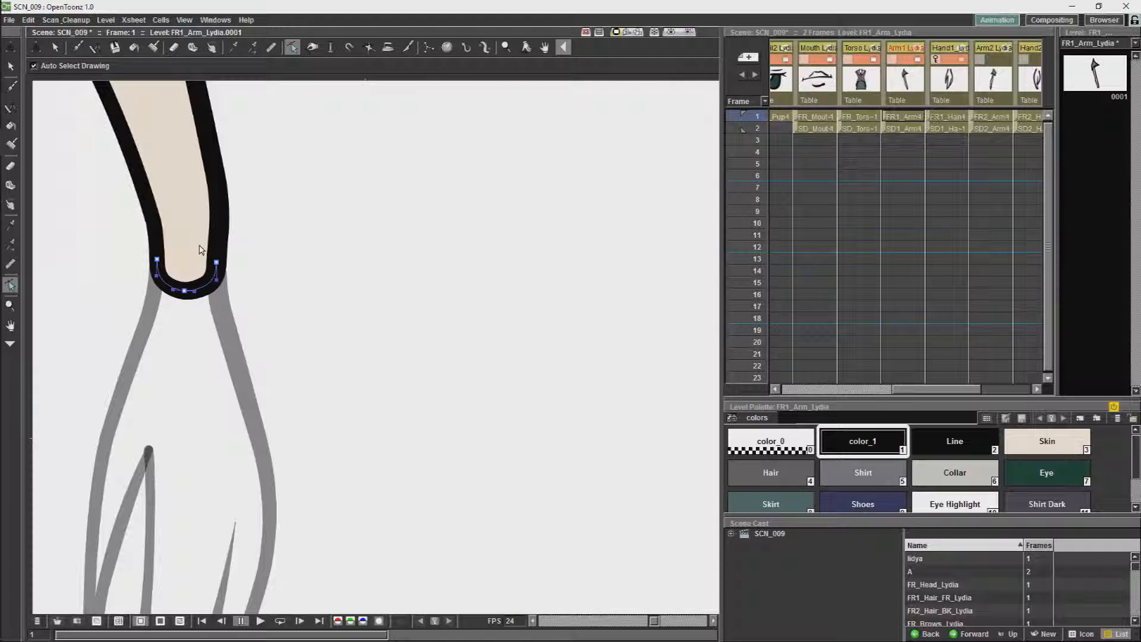
Step: Set the Hand1 column's opacity back to 100
{"action": "left_click", "coordinate": [947, 85]}
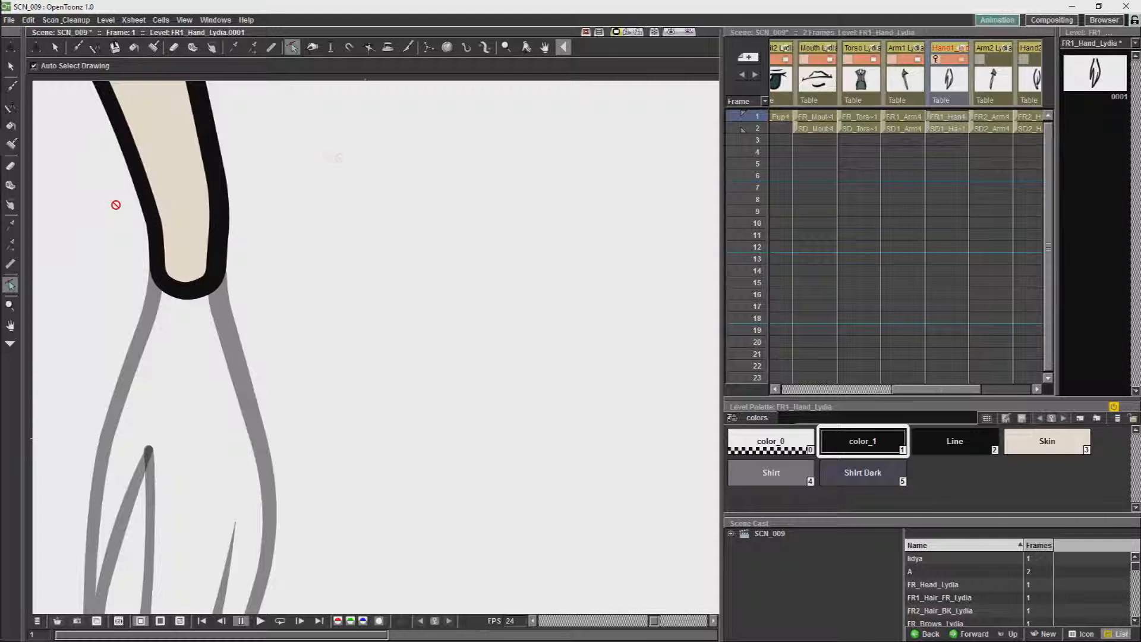
{"action": "left_click", "coordinate": [935, 60]}
{"action": "left_click_drag", "start_coordinate": [962, 60], "coordinate": [991, 60]}
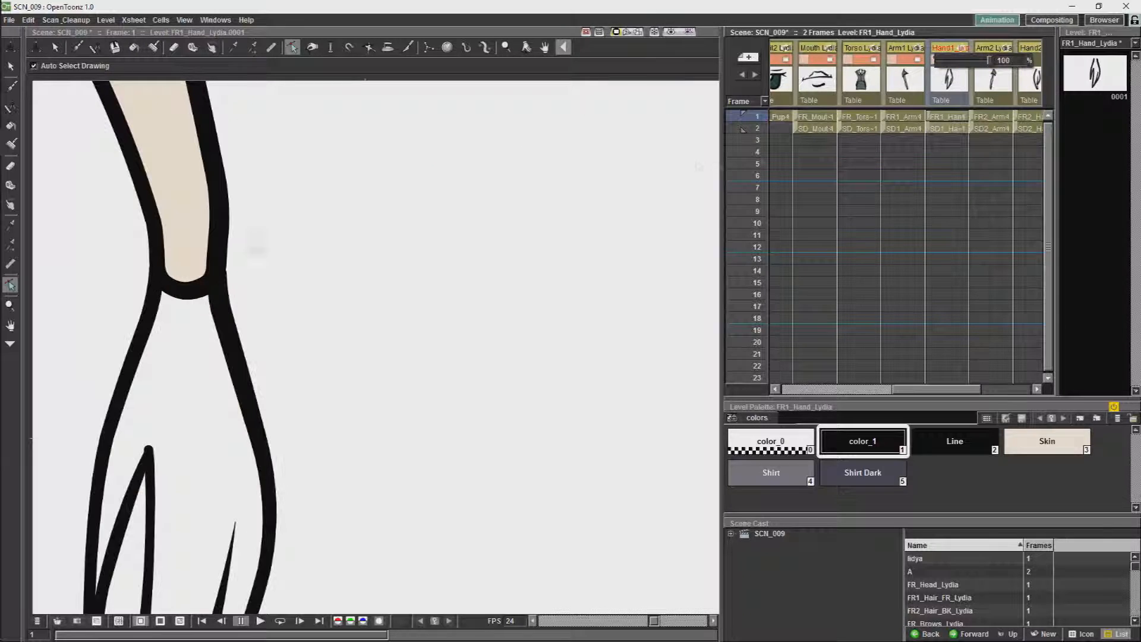
Step: Close the wrist opening of the front Hand1 drawing with a Skin-coloured Tape line between its two upper ends
{"action": "left_click", "coordinate": [905, 59]}
{"action": "left_click", "coordinate": [11, 185]}
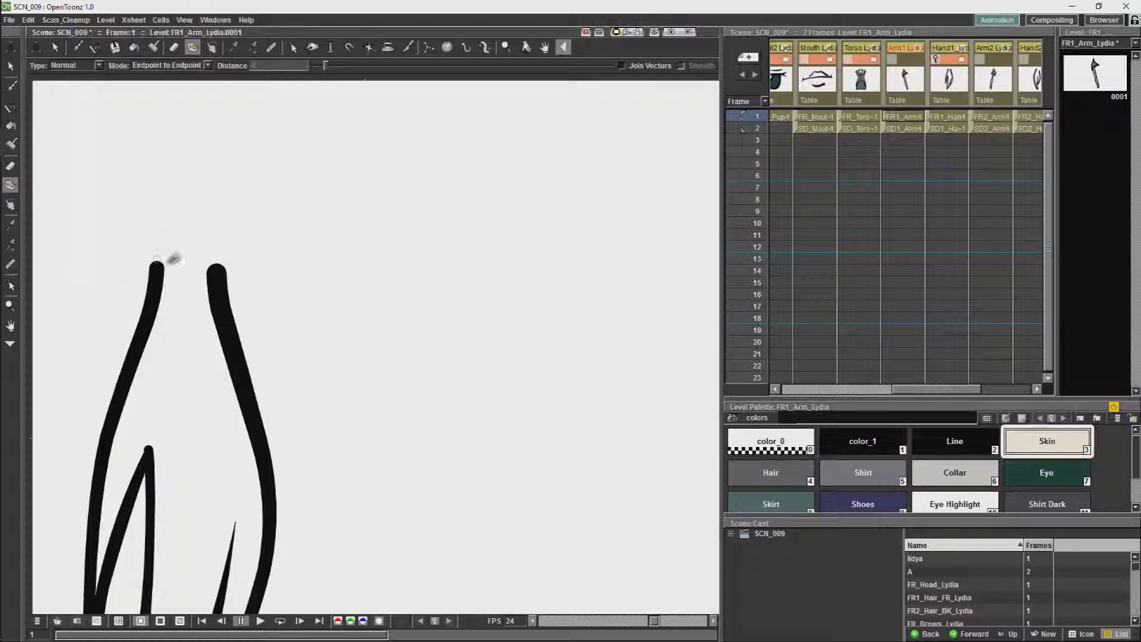
{"action": "left_click", "coordinate": [949, 85]}
{"action": "left_click_drag", "start_coordinate": [157, 269], "coordinate": [216, 274]}
{"action": "left_click", "coordinate": [1047, 441]}
{"action": "key", "text": "ctrl+z"}
Step: Send the Skin-coloured wrist line of the Hand1 drawing behind the black hand outline
{"action": "left_click", "coordinate": [10, 66]}
{"action": "left_click", "coordinate": [203, 274]}
{"action": "right_click", "coordinate": [205, 274]}
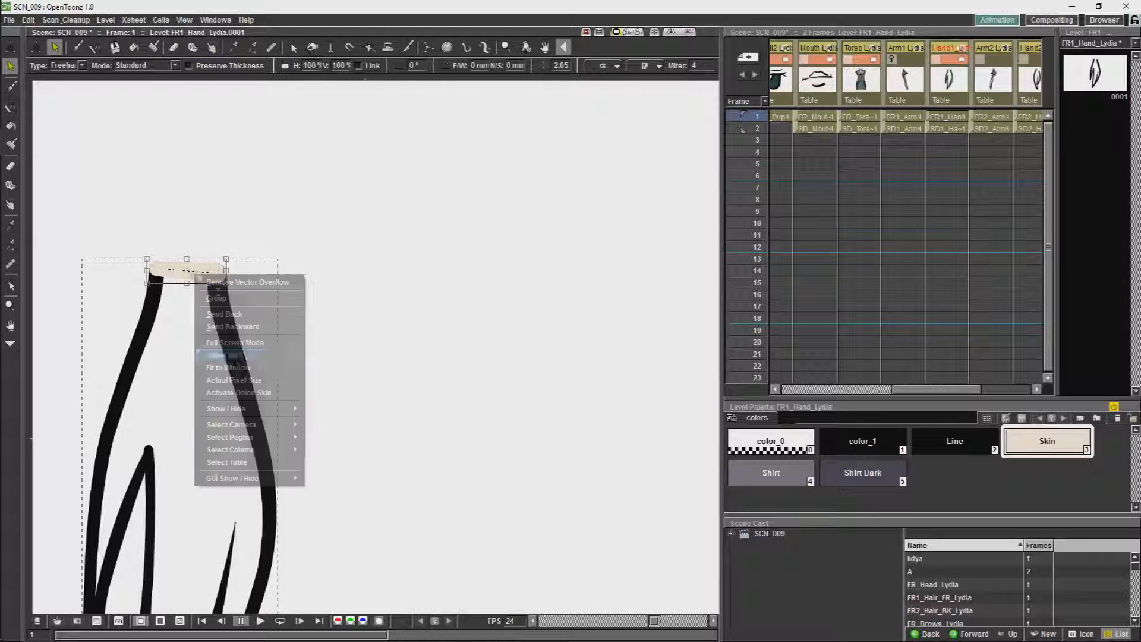
{"action": "left_click", "coordinate": [237, 330]}
{"action": "right_click", "coordinate": [180, 266]}
{"action": "left_click", "coordinate": [219, 332]}
{"action": "left_click", "coordinate": [264, 264]}
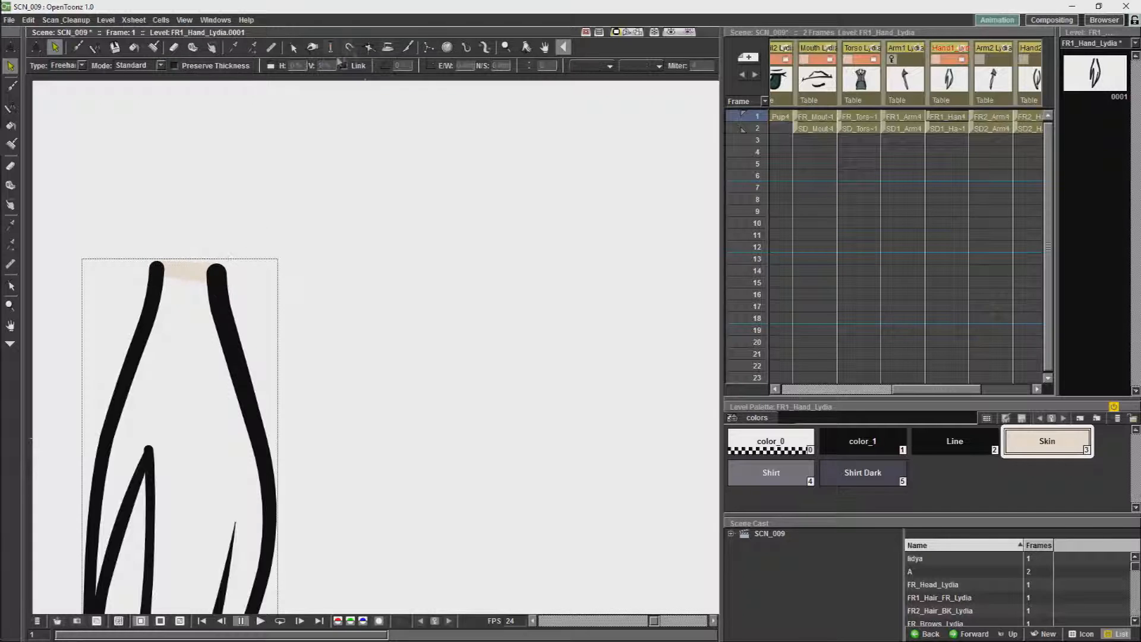
Step: Reduce the Hand1 wrist line's thickness to 0 and fill the closed hand with Skin
{"action": "left_click", "coordinate": [331, 47]}
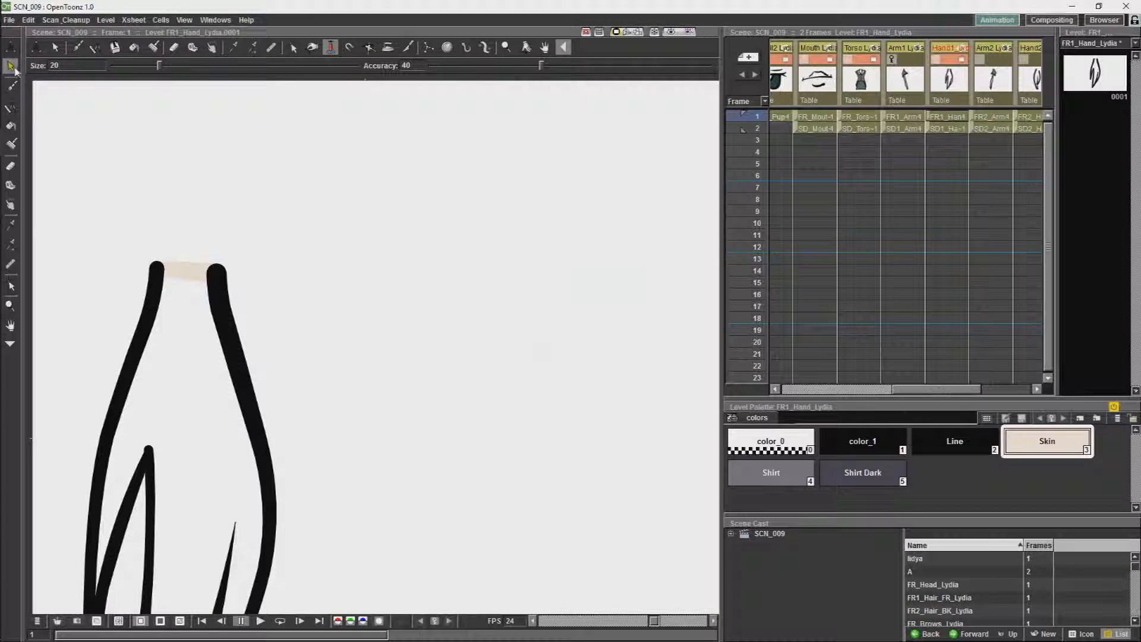
{"action": "left_click", "coordinate": [11, 66]}
{"action": "left_click", "coordinate": [190, 270]}
{"action": "key", "text": "f"}
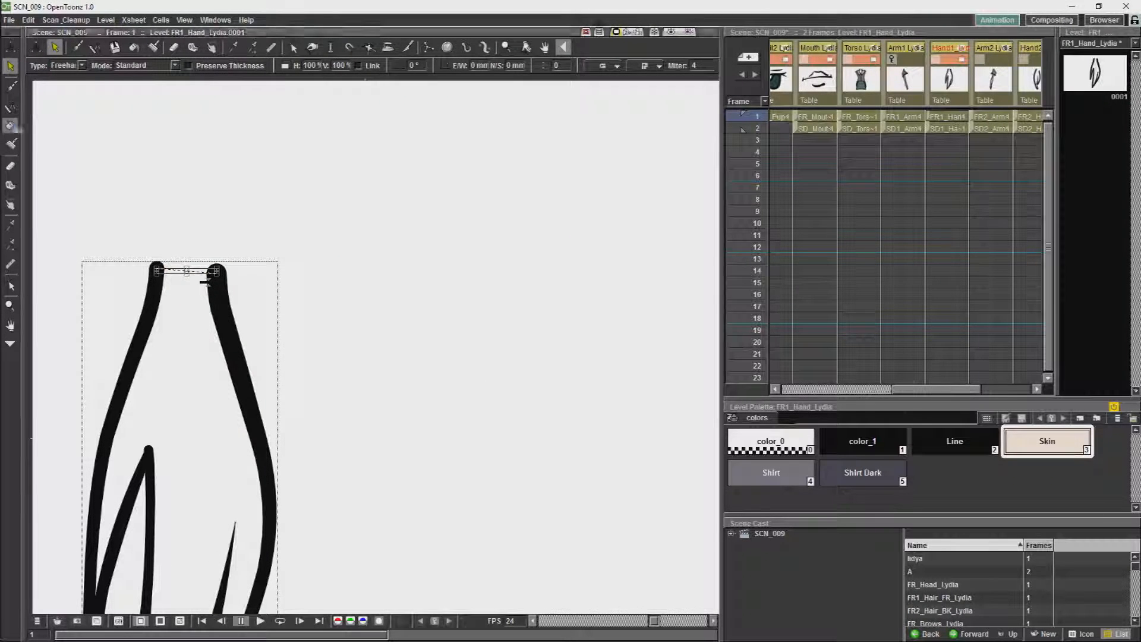
{"action": "left_click", "coordinate": [209, 304]}
Step: Set the Hand1 column's opacity to 63 and adjust the control points of the Arm1 drawing's rounded wrist end
{"action": "left_click", "coordinate": [907, 66]}
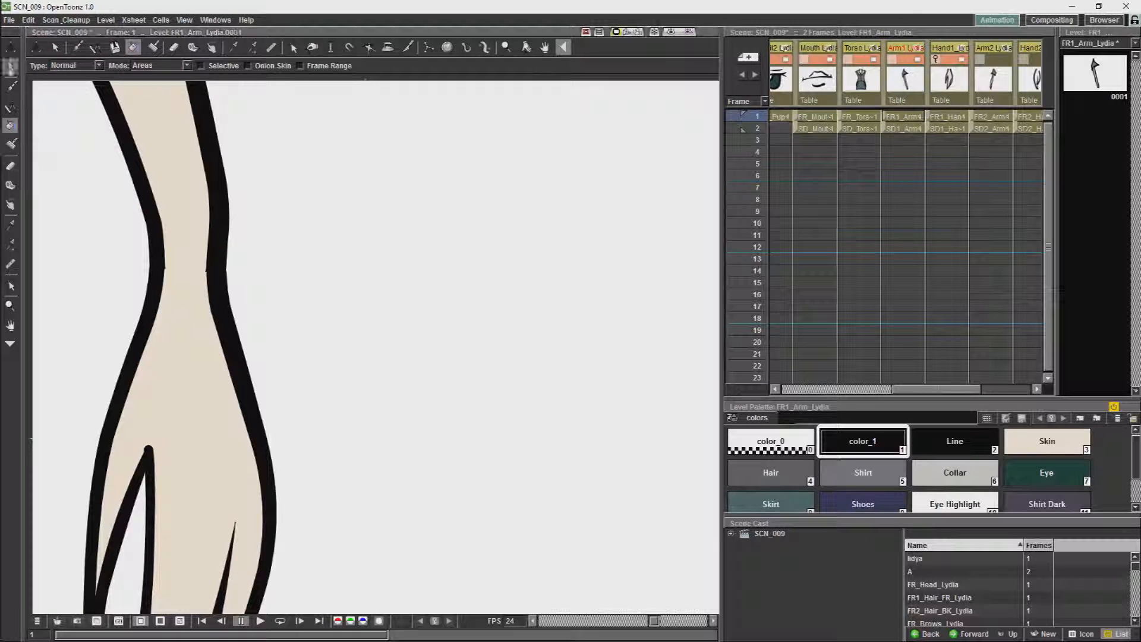
{"action": "left_click", "coordinate": [942, 59]}
{"action": "left_click_drag", "start_coordinate": [973, 61], "coordinate": [969, 62]}
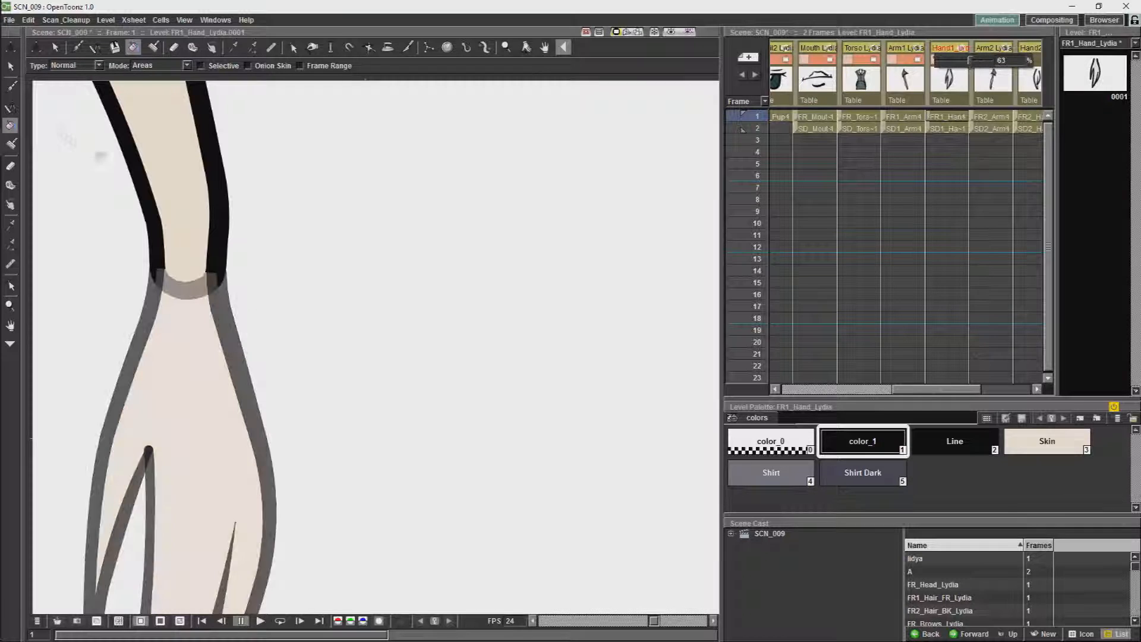
{"action": "left_click", "coordinate": [292, 47]}
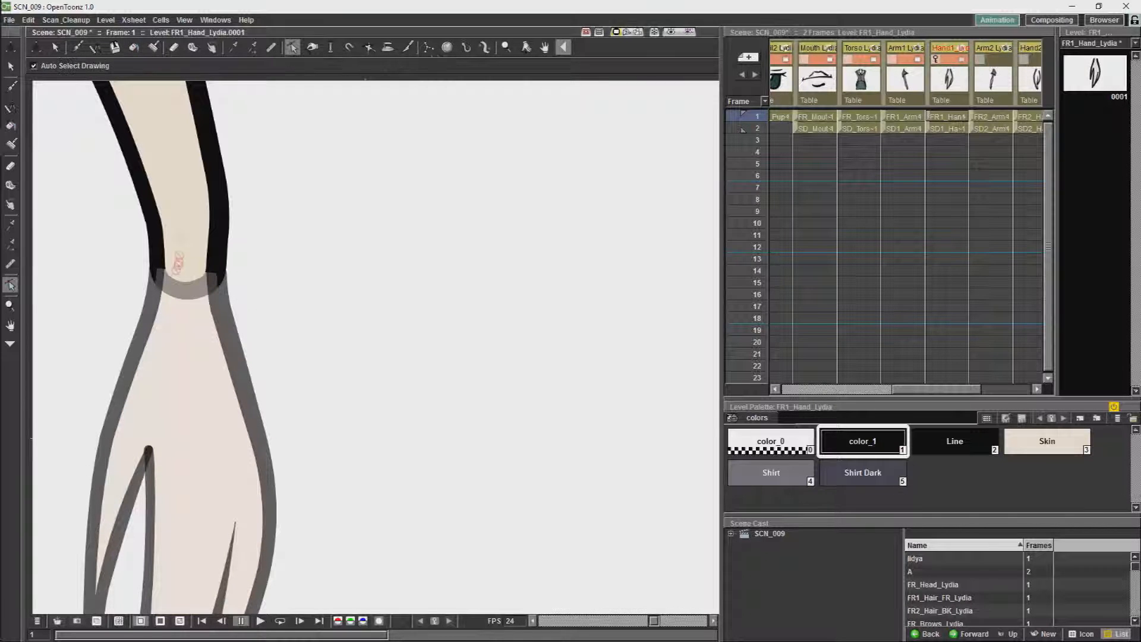
{"action": "left_click", "coordinate": [157, 260]}
{"action": "left_click", "coordinate": [158, 280]}
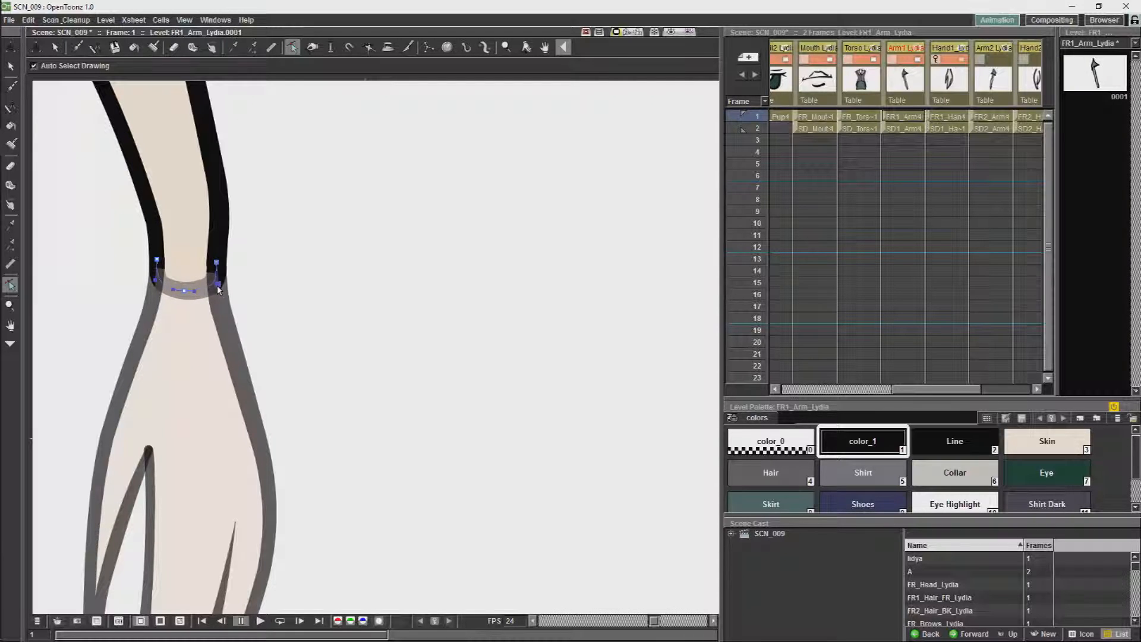
Step: Restore the Hand1 column to an opacity of 100
{"action": "left_click", "coordinate": [950, 80]}
{"action": "left_click", "coordinate": [962, 60]}
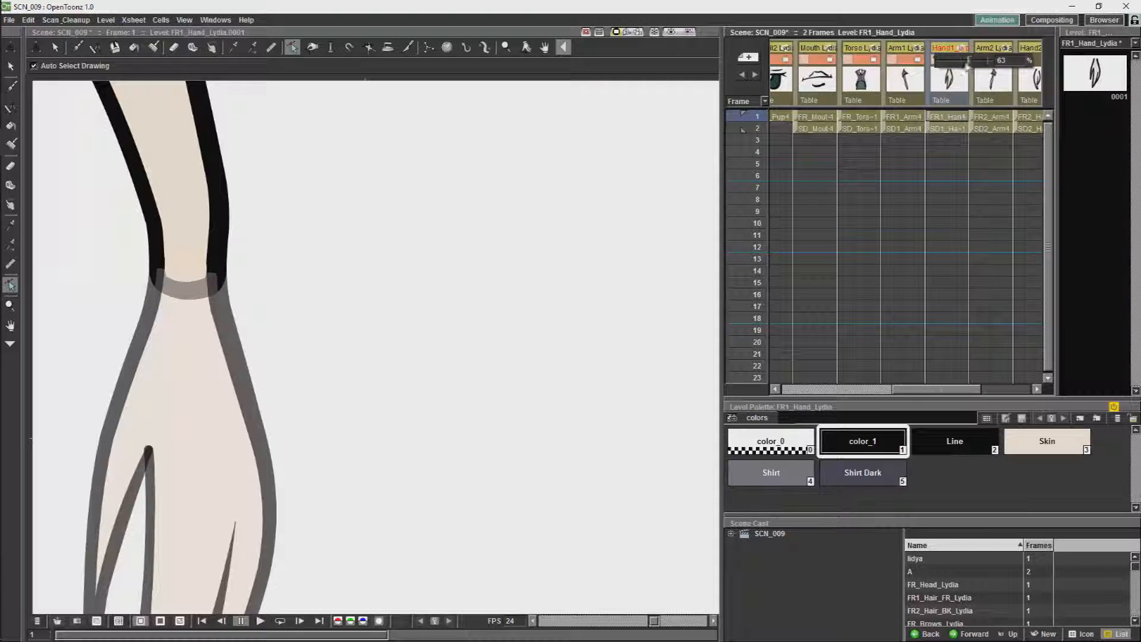
{"action": "left_click_drag", "start_coordinate": [984, 63], "coordinate": [991, 63]}
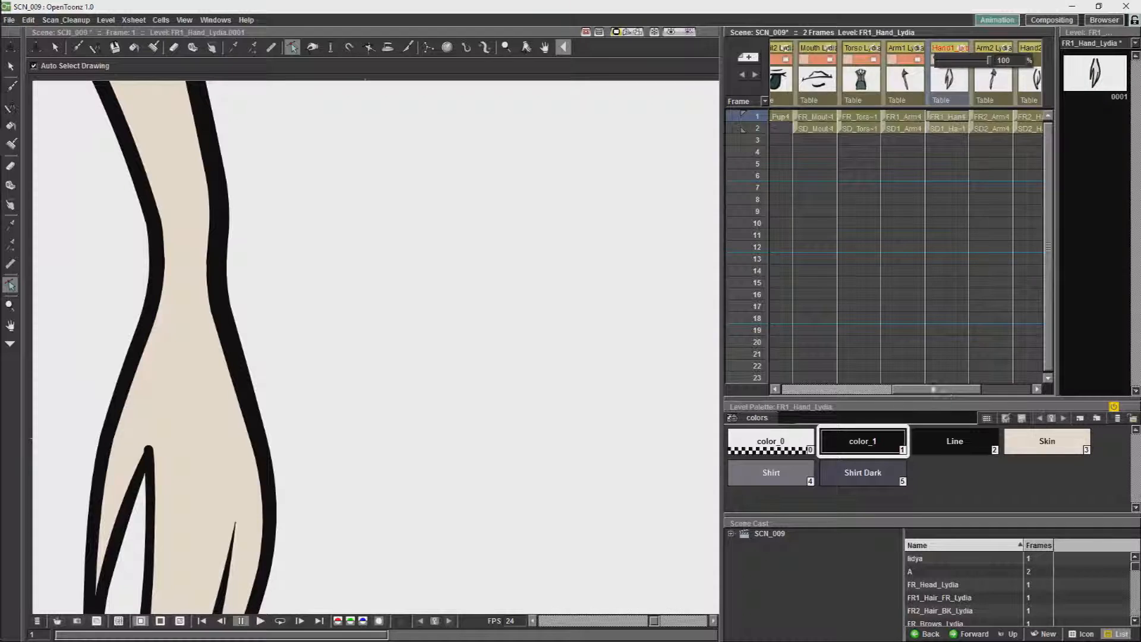
Step: Make the Arm2 and Hand2 columns visible and select the front-view Arm2 drawing
{"action": "left_click_drag", "start_coordinate": [933, 389], "coordinate": [970, 389]}
{"action": "left_click", "coordinate": [881, 80]}
{"action": "left_click", "coordinate": [882, 60]}
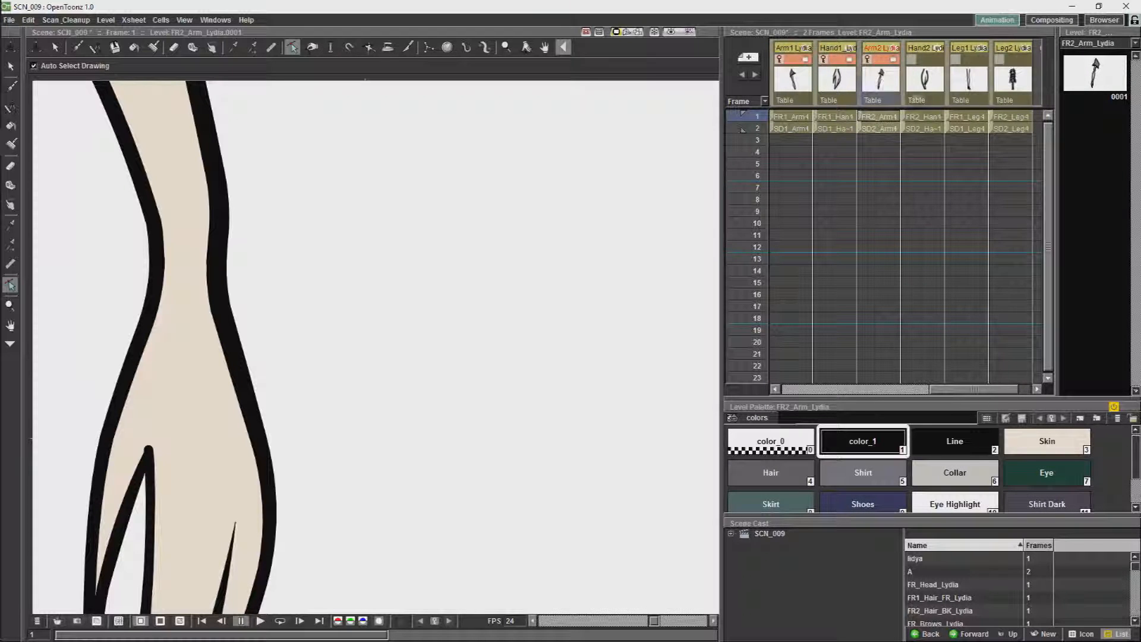
{"action": "left_click", "coordinate": [879, 117]}
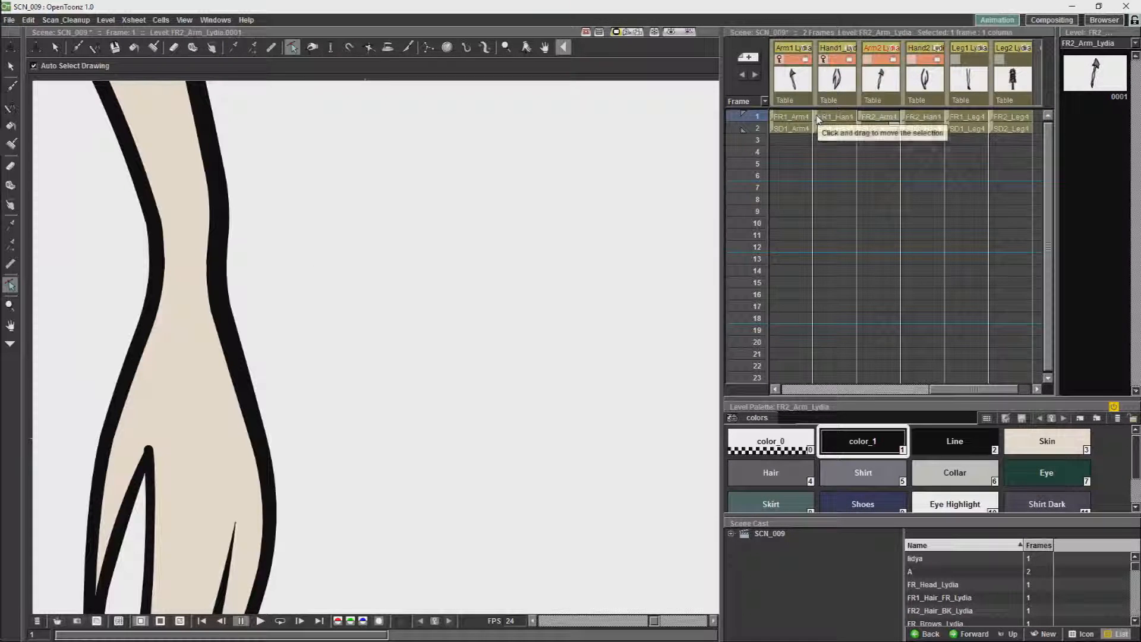
Step: Open the front-view Arm1 drawing on its own and delete the straight shoulder line of its sleeve
{"action": "scroll", "coordinate": [636, 296], "scroll_direction": "down", "scroll_amount": 14}
{"action": "left_click_drag", "start_coordinate": [497, 203], "coordinate": [446, 414]}
{"action": "scroll", "coordinate": [573, 283], "scroll_direction": "up", "scroll_amount": 6}
{"action": "left_click", "coordinate": [885, 85]}
{"action": "left_click", "coordinate": [791, 119]}
{"action": "left_click", "coordinate": [1097, 82]}
{"action": "key", "text": "space"}
{"action": "left_click_drag", "start_coordinate": [523, 190], "coordinate": [370, 242]}
{"action": "left_click_drag", "start_coordinate": [615, 317], "coordinate": [447, 228]}
{"action": "scroll", "coordinate": [447, 228], "scroll_direction": "up", "scroll_amount": 6}
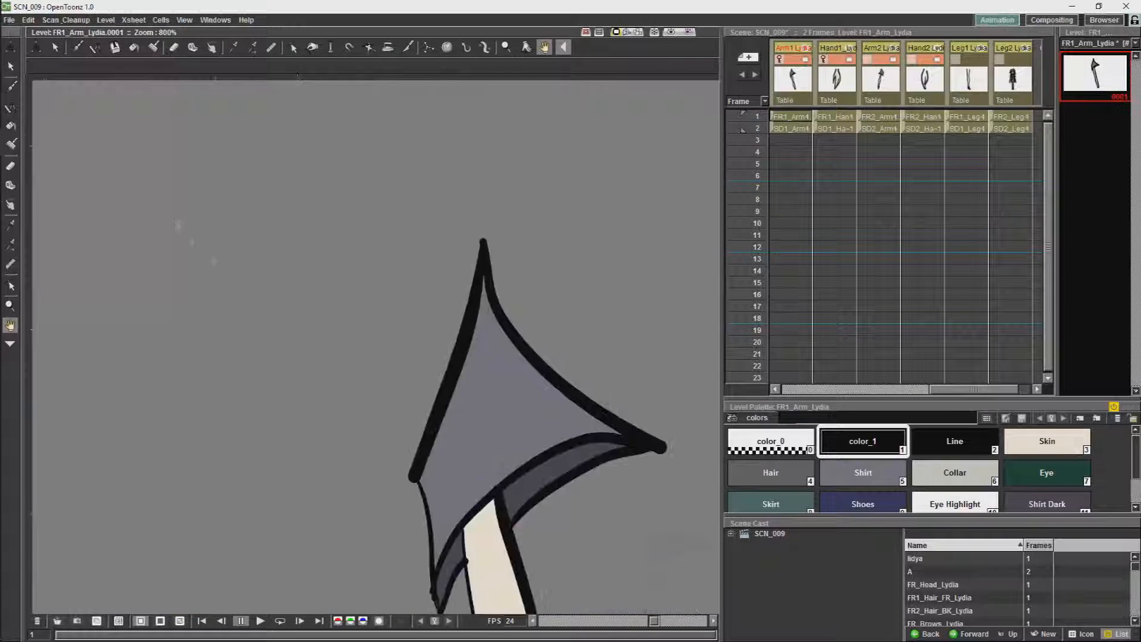
{"action": "left_click", "coordinate": [450, 380]}
{"action": "key", "text": "Delete"}
Step: Join the open sleeve ends of the Arm1 drawing with the Tape tool and bend the new line outward into a rounded shoulder
{"action": "left_click", "coordinate": [10, 185]}
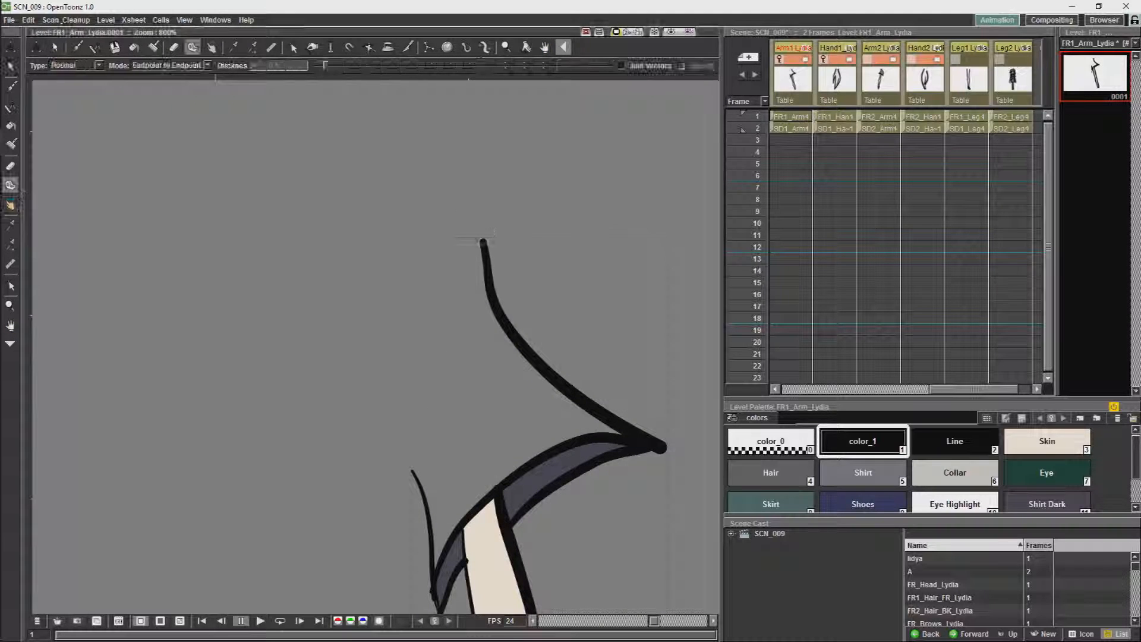
{"action": "left_click_drag", "start_coordinate": [482, 242], "coordinate": [413, 472]}
{"action": "left_click", "coordinate": [311, 47]}
{"action": "left_click_drag", "start_coordinate": [449, 357], "coordinate": [362, 306]}
Step: Return to the full character and refine the Arm1 shoulder curve against the torso
{"action": "left_click", "coordinate": [891, 91]}
{"action": "left_click", "coordinate": [789, 117]}
{"action": "scroll", "coordinate": [470, 207], "scroll_direction": "down", "scroll_amount": 5}
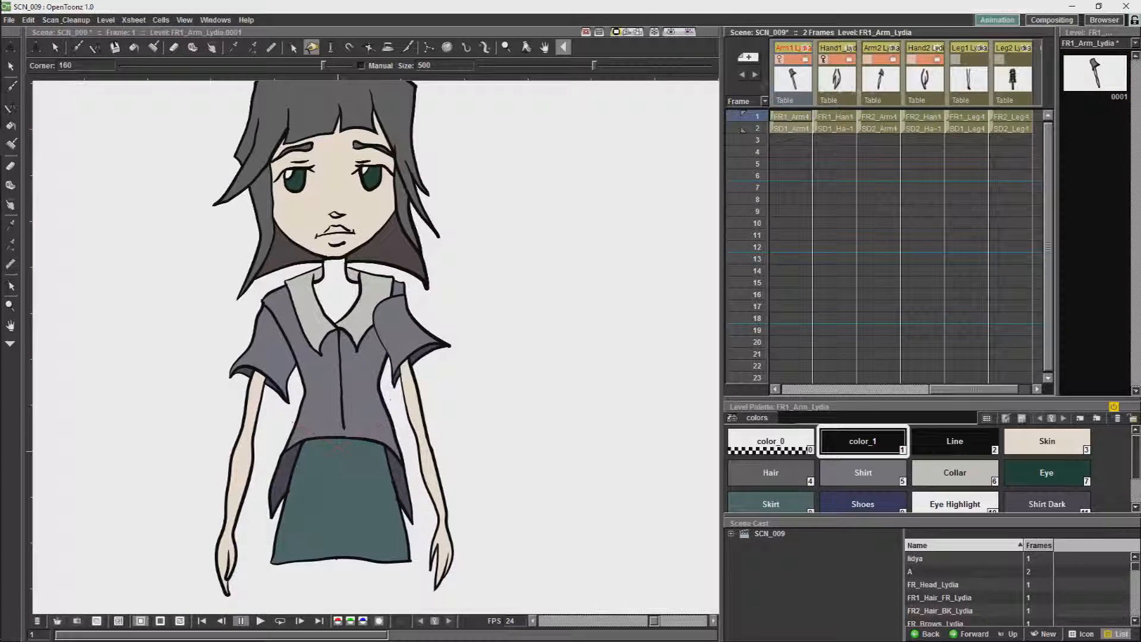
{"action": "left_click_drag", "start_coordinate": [396, 287], "coordinate": [398, 285]}
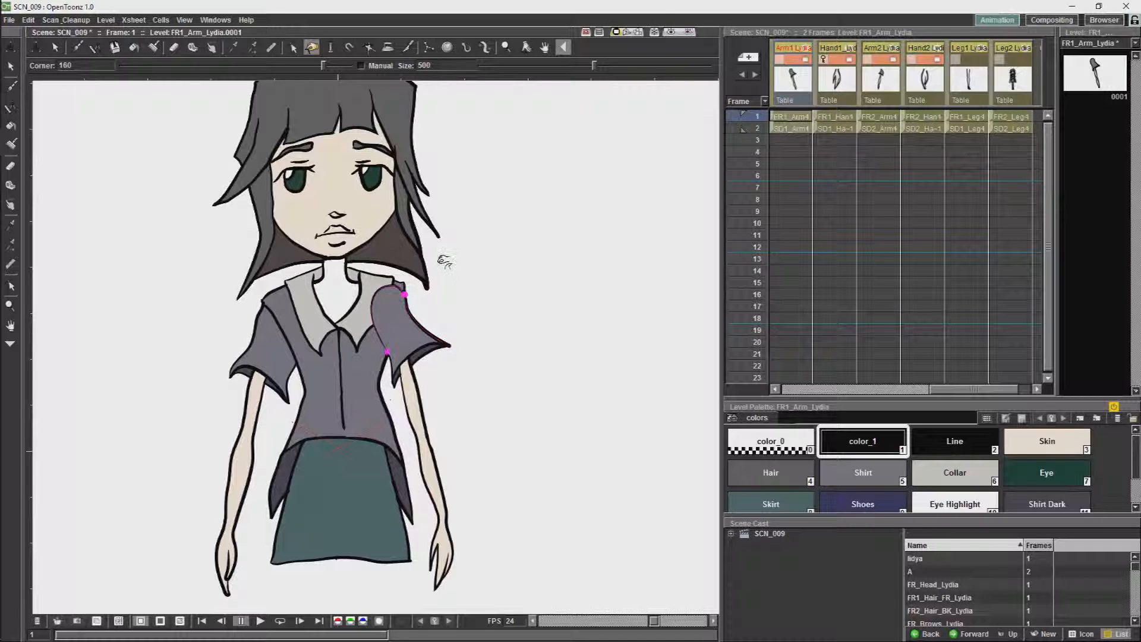
{"action": "scroll", "coordinate": [445, 261], "scroll_direction": "up", "scroll_amount": 5}
{"action": "scroll", "coordinate": [234, 311], "scroll_direction": "down", "scroll_amount": 5}
Step: Open the front-view Arm2 drawing on its own and delete the straight shoulder line of its sleeve
{"action": "left_click", "coordinate": [878, 116]}
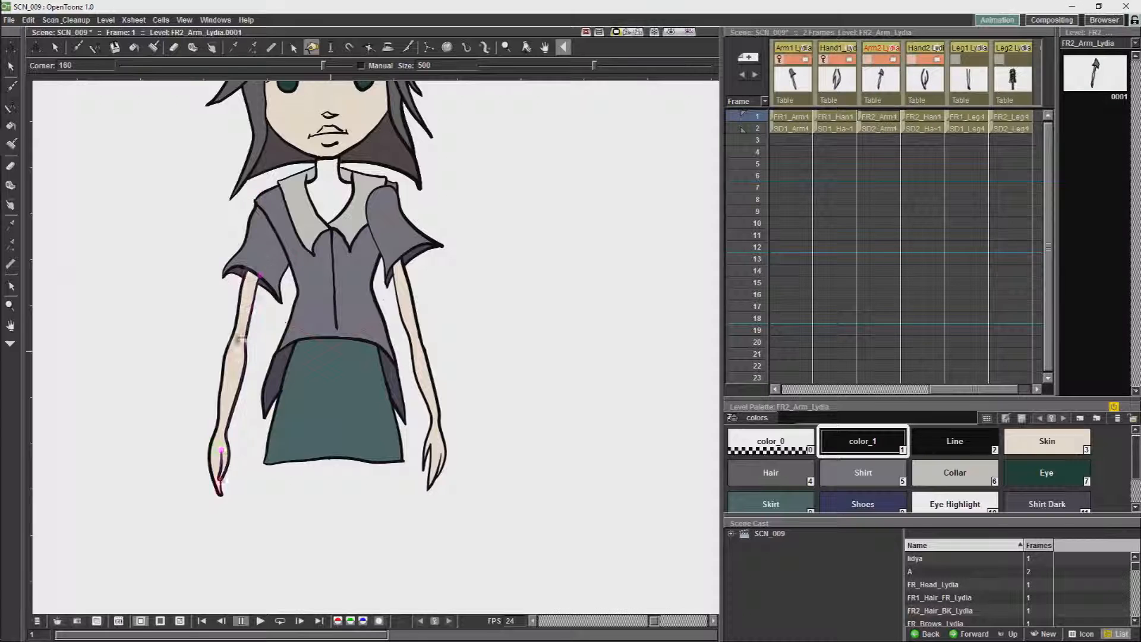
{"action": "left_click", "coordinate": [1095, 74]}
{"action": "scroll", "coordinate": [408, 223], "scroll_direction": "up", "scroll_amount": 5}
{"action": "key", "text": "space"}
{"action": "left_click_drag", "start_coordinate": [408, 183], "coordinate": [488, 438]}
{"action": "key", "text": "s"}
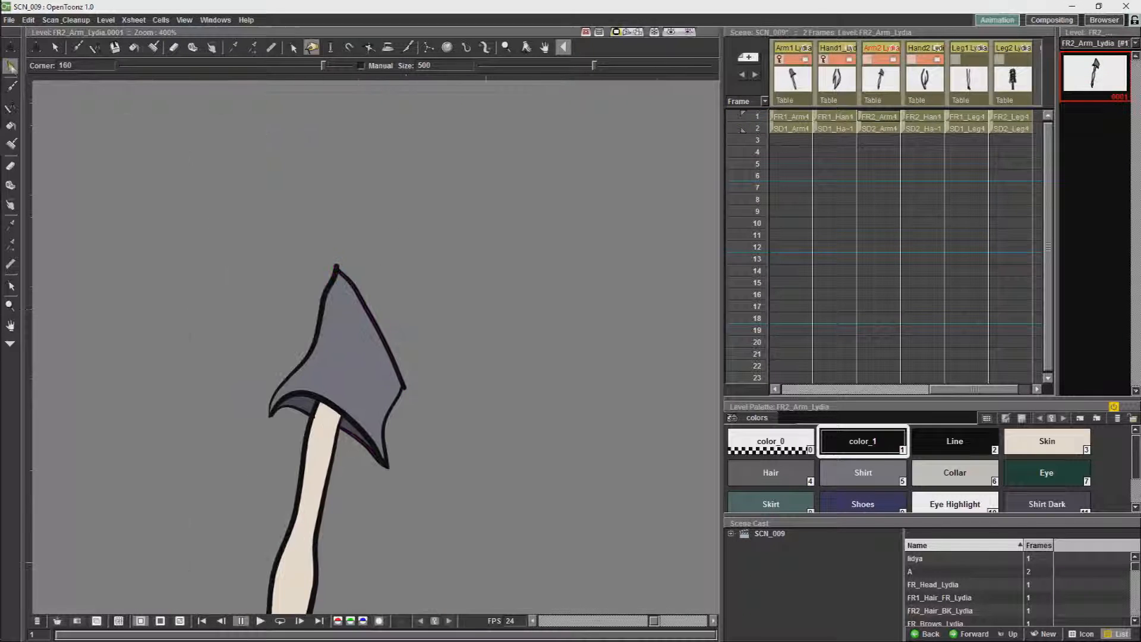
{"action": "left_click", "coordinate": [381, 335]}
{"action": "key", "text": "Delete"}
Step: Tape the open sleeve ends of the Arm2 drawing together and pull the new line up into a rounded shoulder
{"action": "key", "text": "t"}
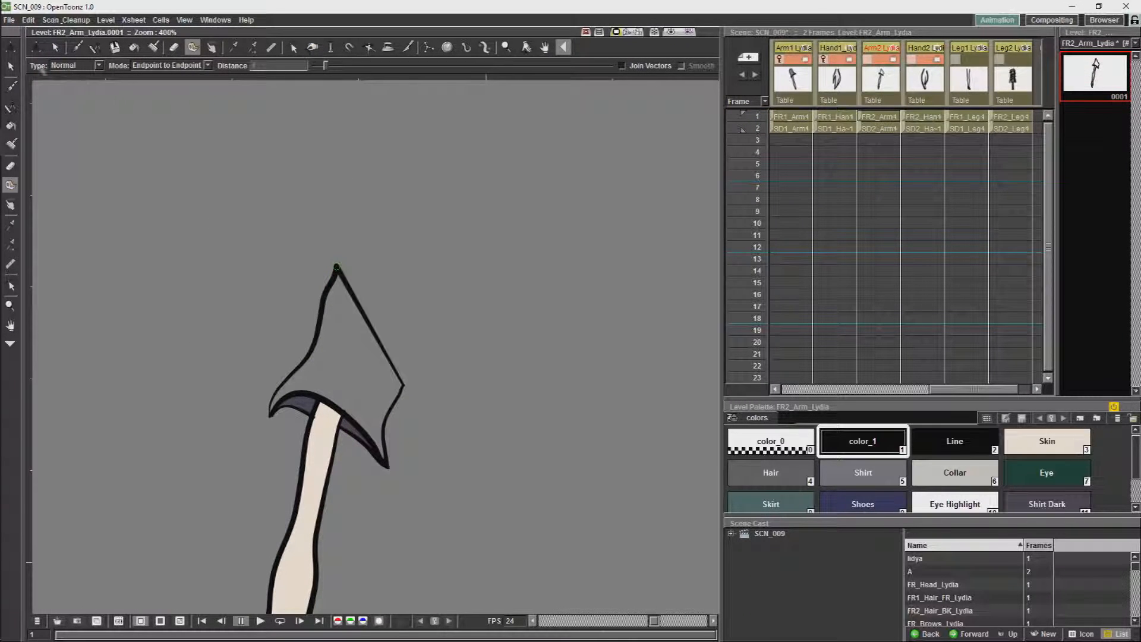
{"action": "left_click", "coordinate": [212, 47]}
{"action": "left_click", "coordinate": [312, 47]}
{"action": "left_click_drag", "start_coordinate": [404, 243], "coordinate": [380, 209]}
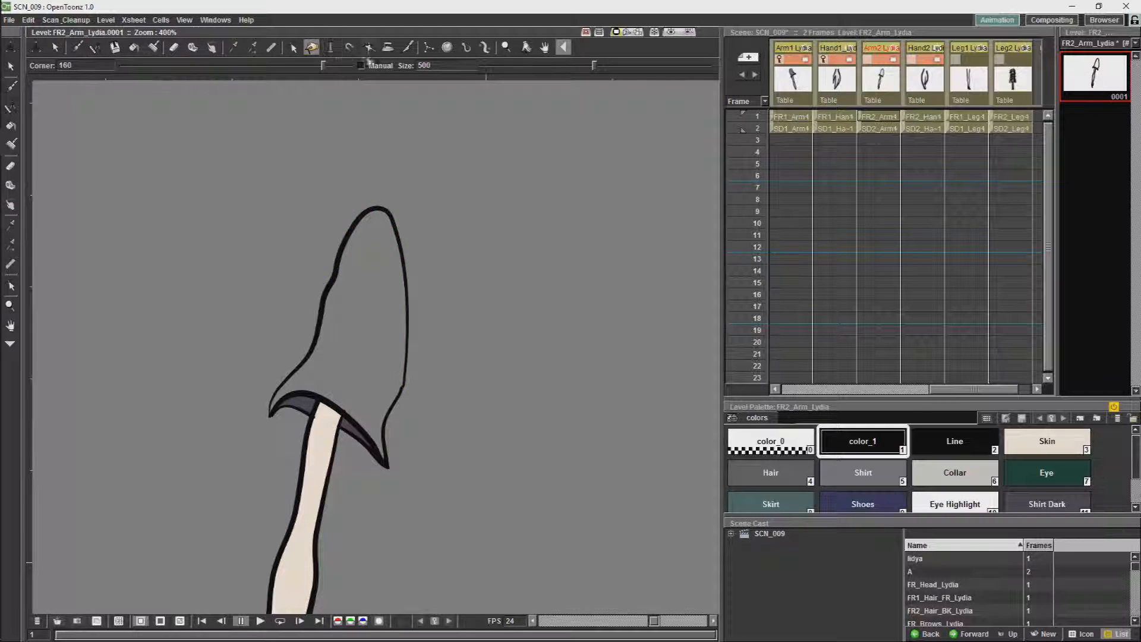
Step: Widen the inner side of the Arm2 shoulder curve with the Control Point Editor
{"action": "left_click", "coordinate": [291, 48]}
{"action": "left_click_drag", "start_coordinate": [409, 300], "coordinate": [439, 310]}
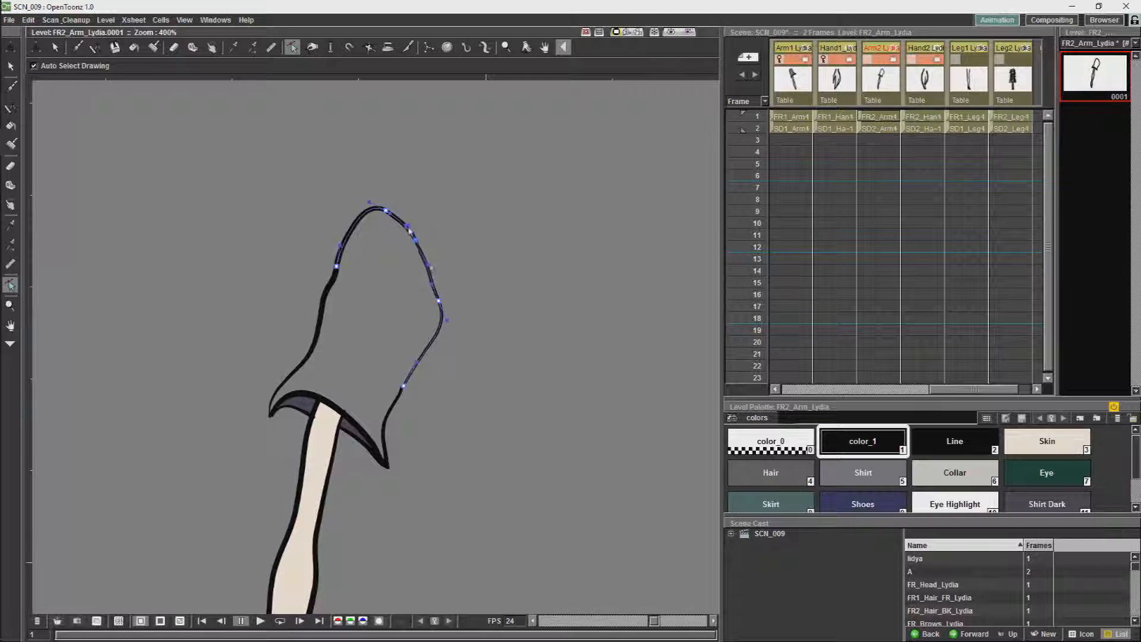
{"action": "left_click_drag", "start_coordinate": [442, 311], "coordinate": [447, 305]}
{"action": "left_click", "coordinate": [488, 291]}
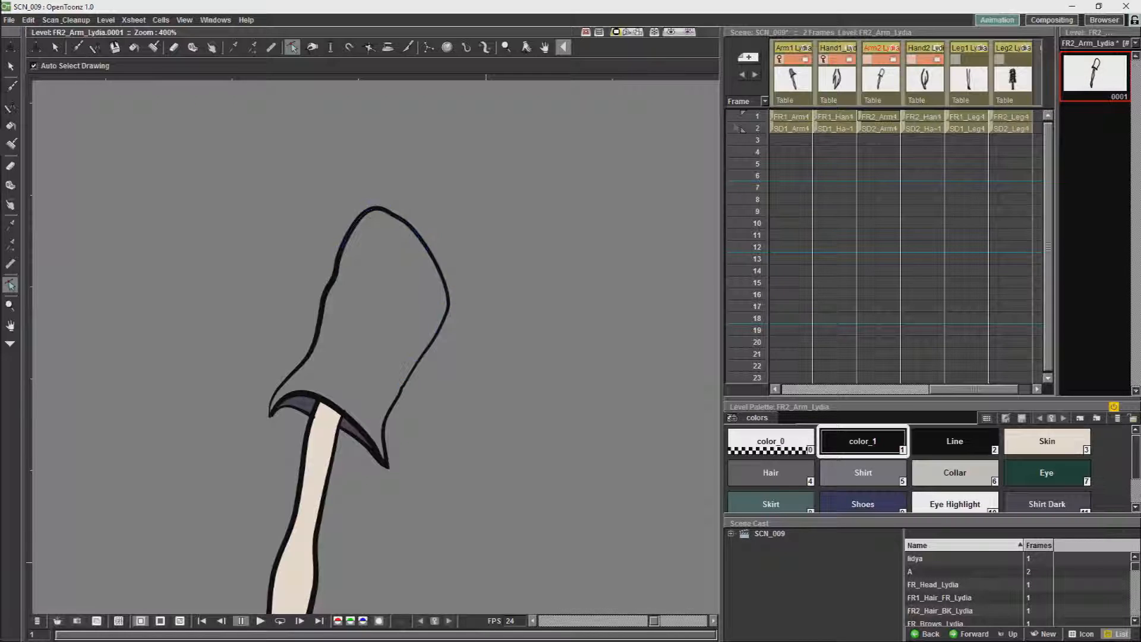
Step: Fill the closed sleeve of the Arm2 drawing with the Shirt colour
{"action": "left_click_drag", "start_coordinate": [975, 389], "coordinate": [934, 389]}
{"action": "left_click", "coordinate": [865, 475]}
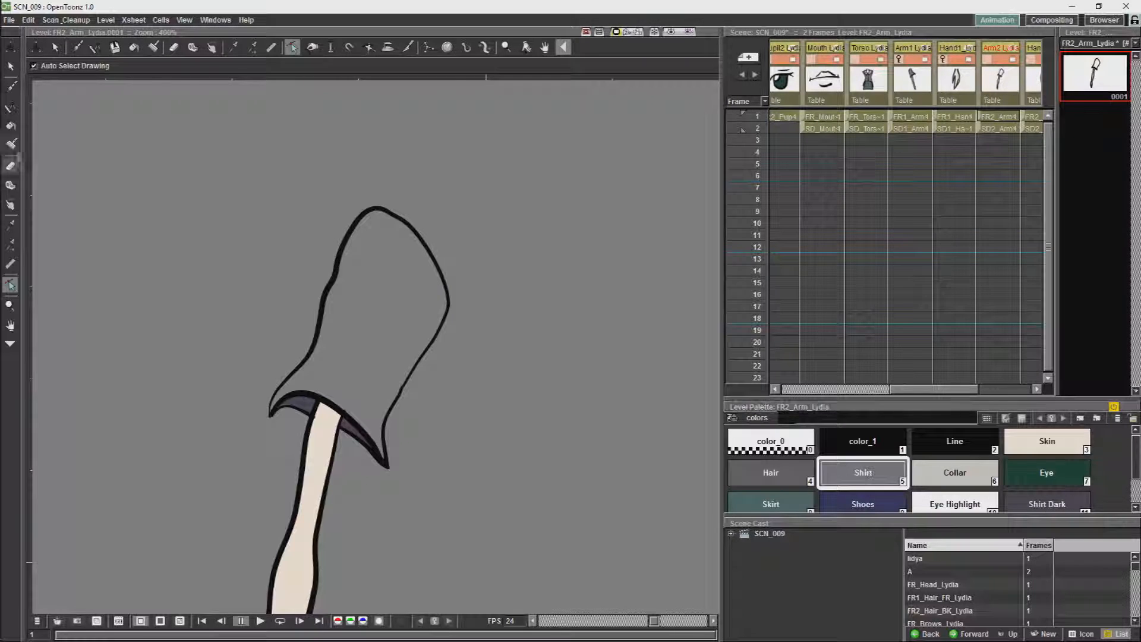
{"action": "key", "text": "f"}
{"action": "left_click", "coordinate": [379, 232]}
Step: Return to the full character and reshape the Arm2 shoulder and sleeve lines to fit the torso
{"action": "scroll", "coordinate": [379, 230], "scroll_direction": "down", "scroll_amount": 4}
{"action": "left_click", "coordinate": [996, 119]}
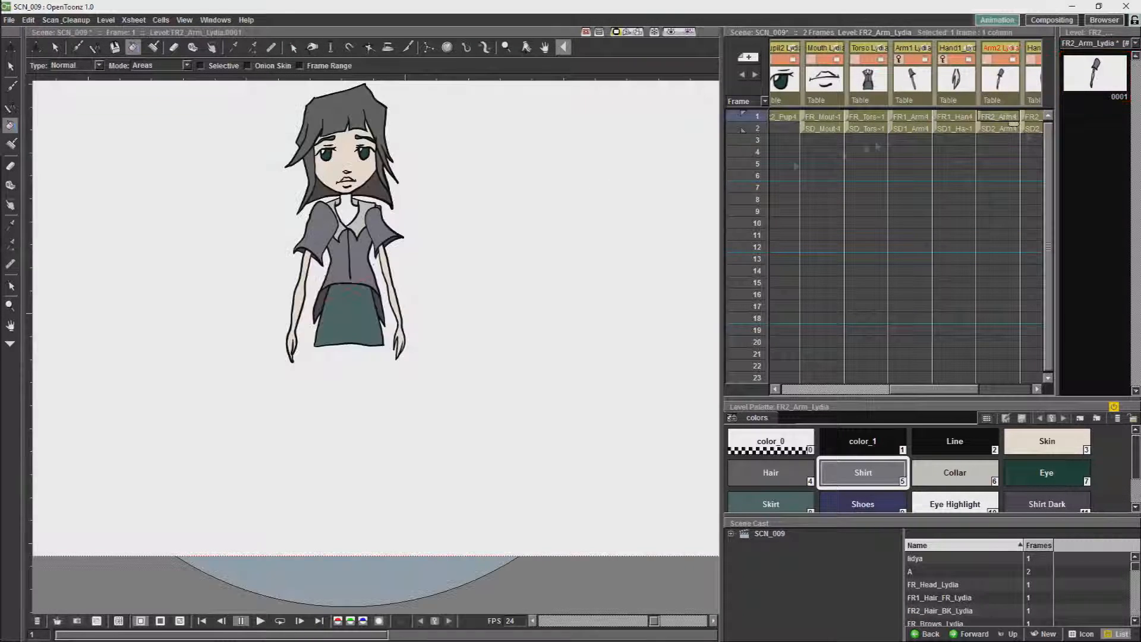
{"action": "scroll", "coordinate": [326, 298], "scroll_direction": "up", "scroll_amount": 4}
{"action": "key", "text": "space"}
{"action": "left_click_drag", "start_coordinate": [336, 190], "coordinate": [340, 564]}
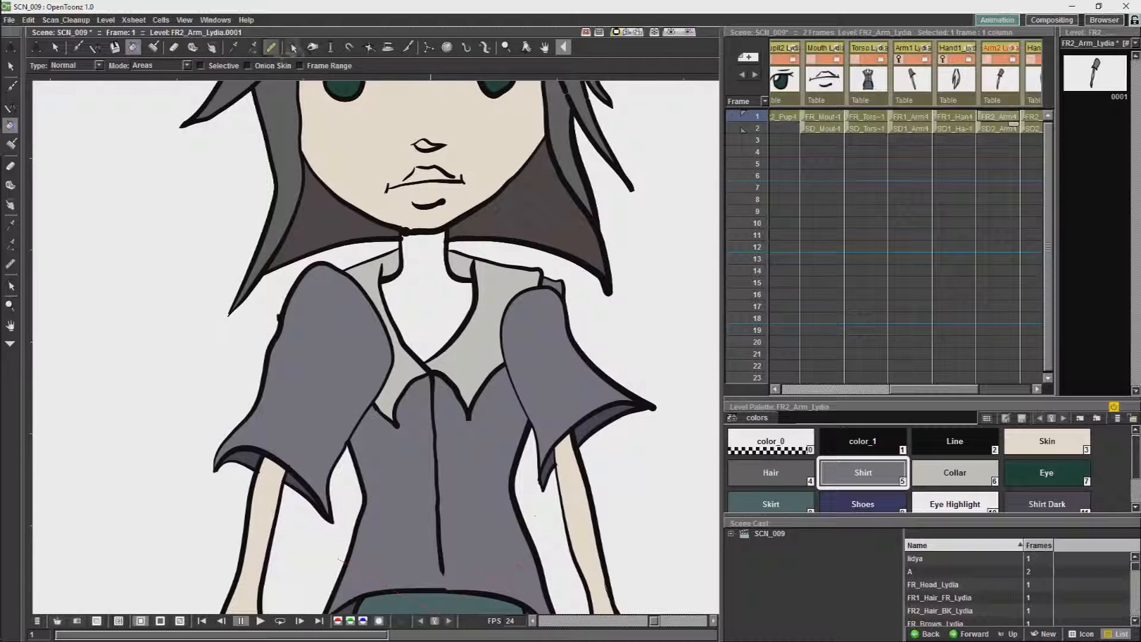
{"action": "left_click", "coordinate": [312, 47]}
{"action": "left_click_drag", "start_coordinate": [318, 287], "coordinate": [313, 310]}
{"action": "left_click_drag", "start_coordinate": [395, 380], "coordinate": [385, 376]}
Step: Lower the Hand2 column's opacity and clear the leftover hand lines from the front-view Arm2 drawing
{"action": "left_click_drag", "start_coordinate": [288, 594], "coordinate": [457, 181]}
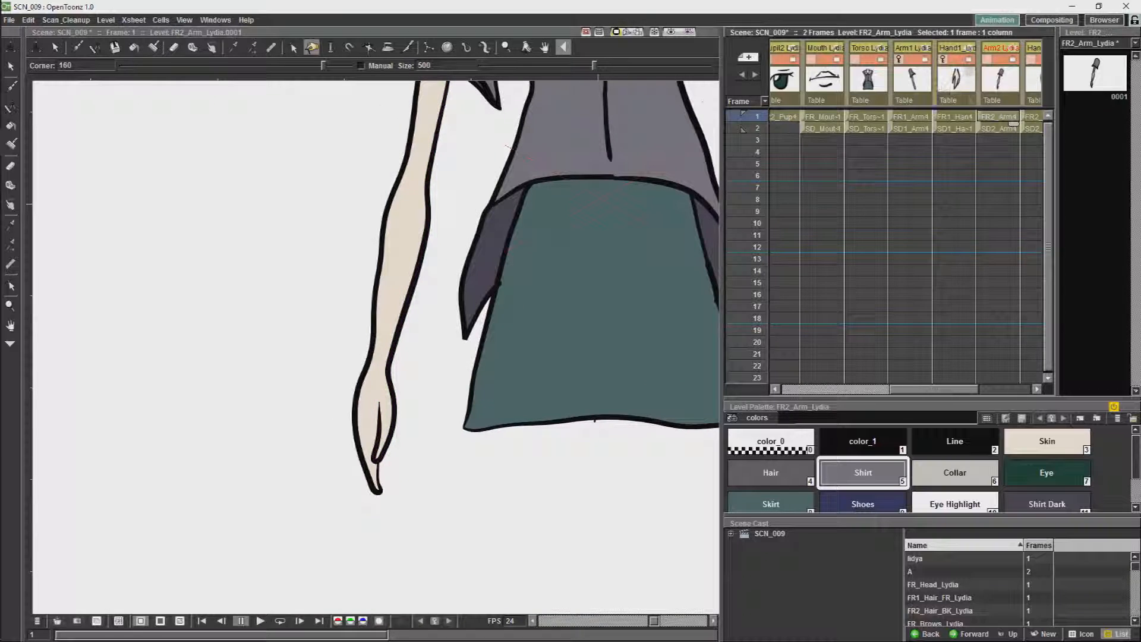
{"action": "scroll", "coordinate": [951, 65], "scroll_direction": "right", "scroll_amount": 2}
{"action": "left_click", "coordinate": [953, 64]}
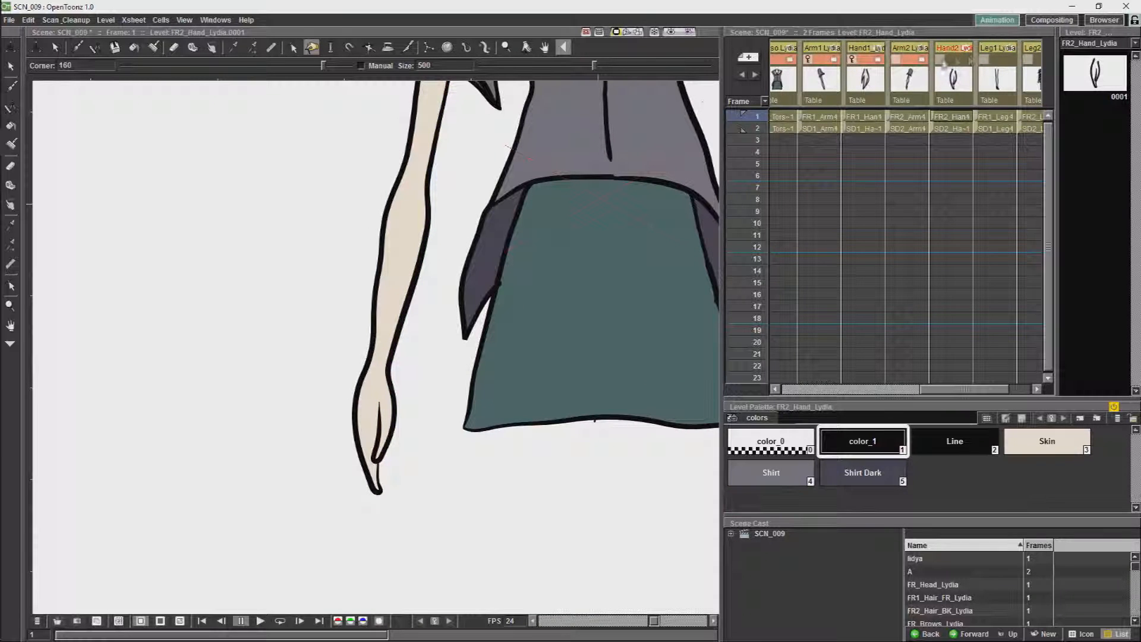
{"action": "left_click", "coordinate": [941, 60]}
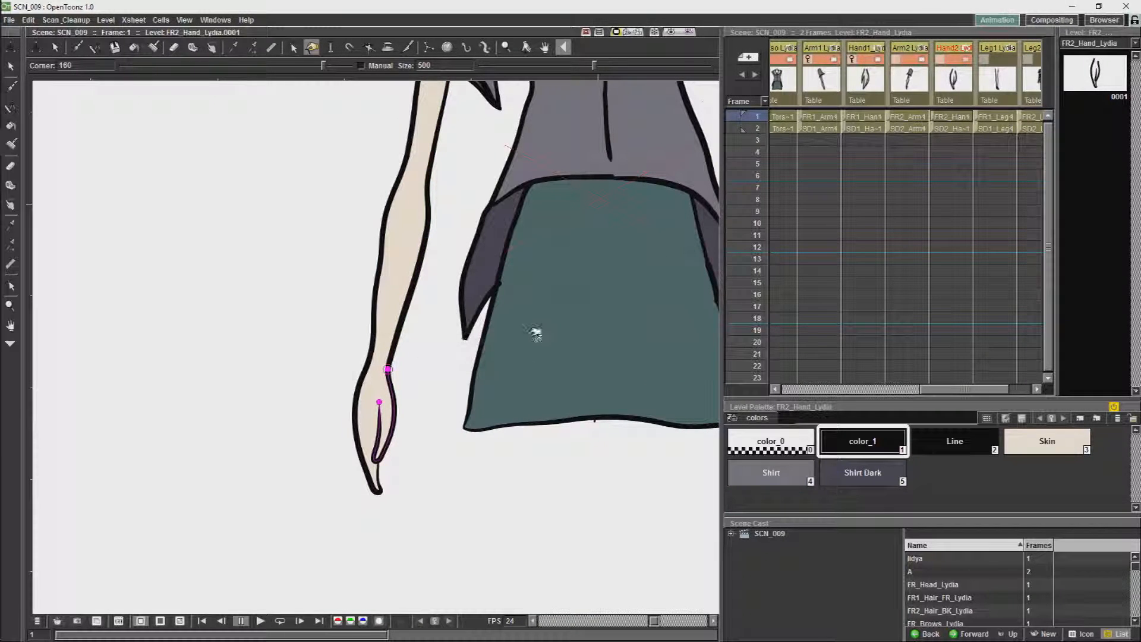
{"action": "key", "text": "e"}
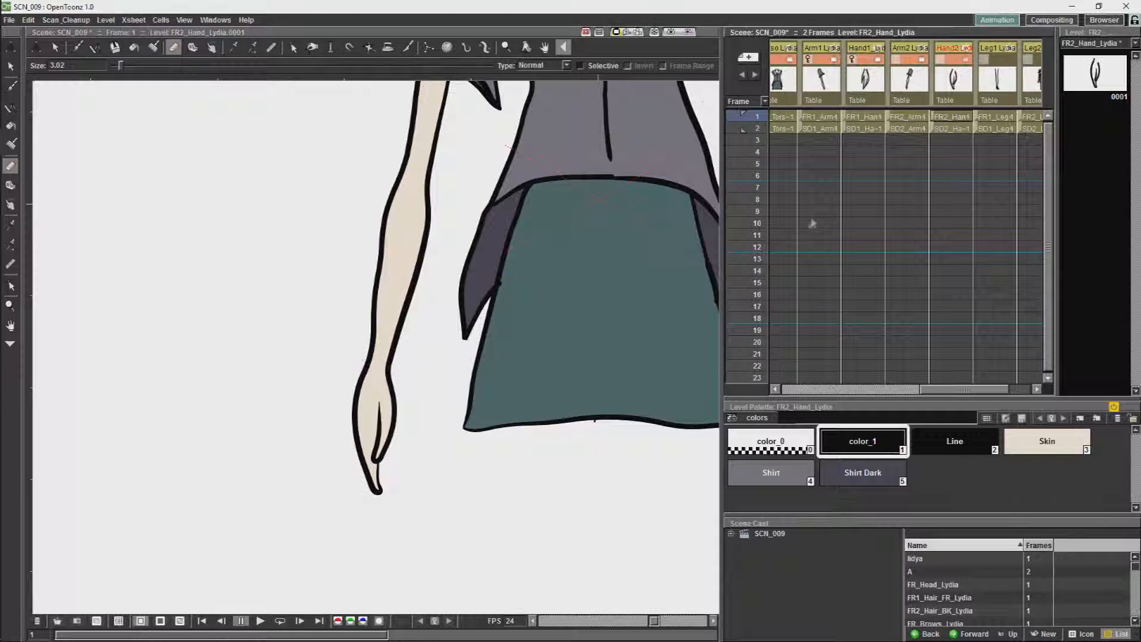
{"action": "left_click", "coordinate": [951, 117]}
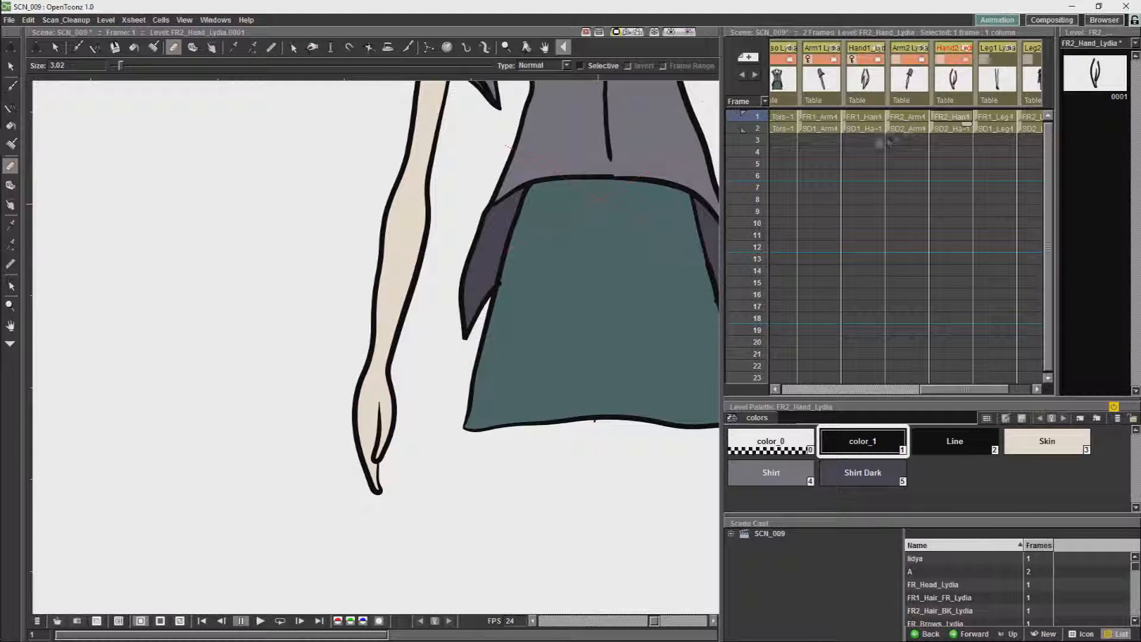
{"action": "left_click", "coordinate": [908, 117]}
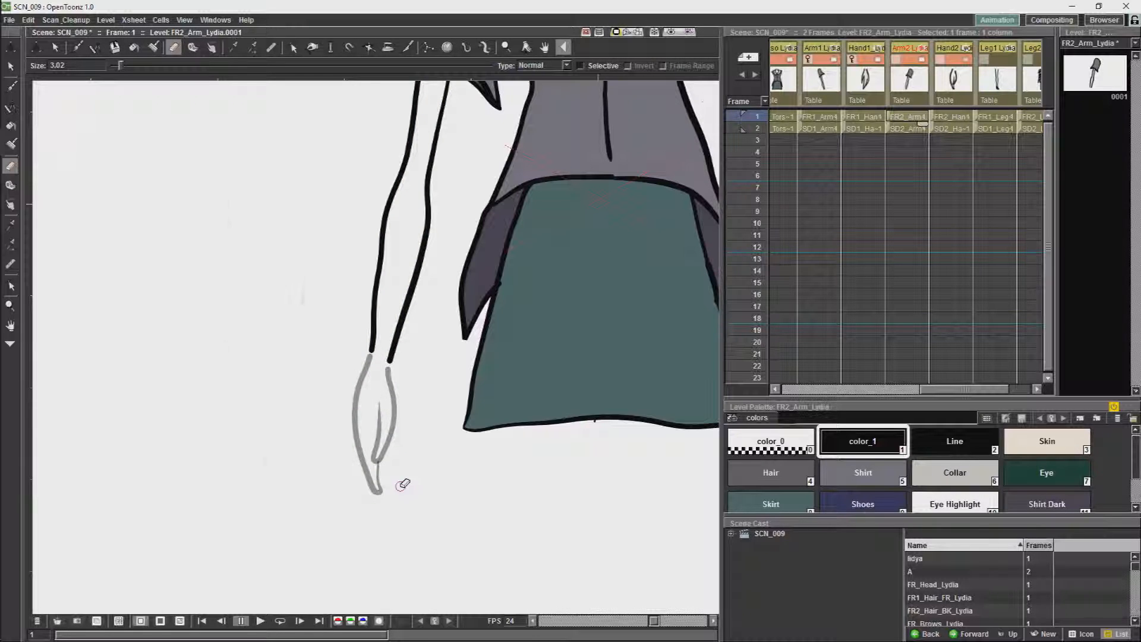
Step: Extend both wrist lines of the Arm2 drawing down to the start of the hand outline
{"action": "scroll", "coordinate": [402, 485], "scroll_direction": "up", "scroll_amount": 11}
{"action": "key", "text": "space"}
{"action": "left_click_drag", "start_coordinate": [333, 238], "coordinate": [420, 518]}
{"action": "key", "text": "t"}
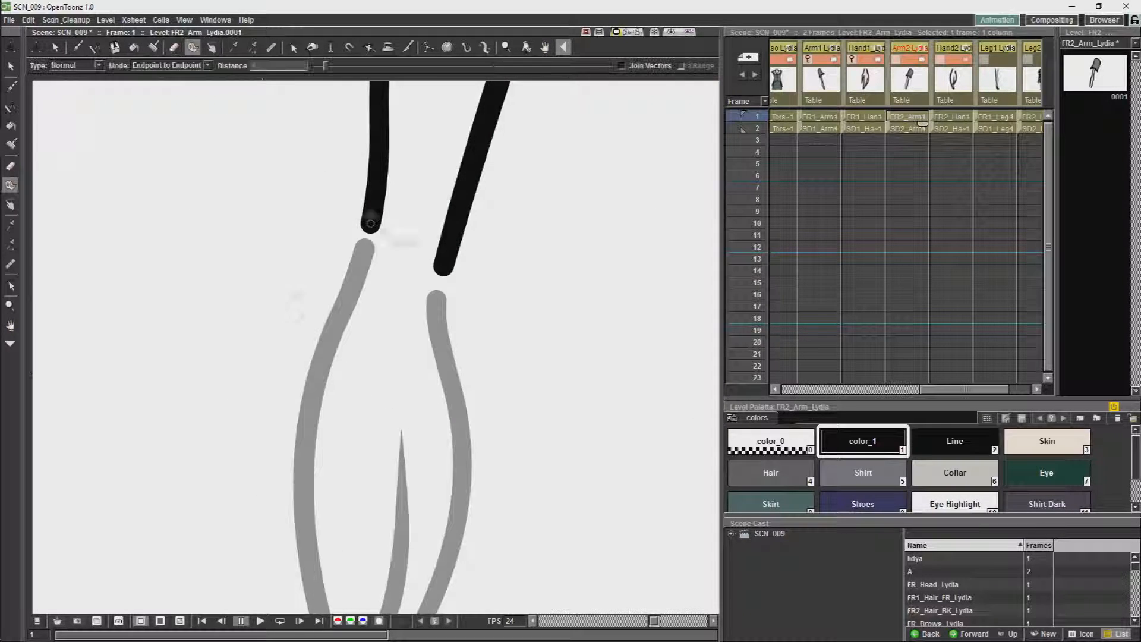
{"action": "key", "text": "s"}
{"action": "left_click", "coordinate": [375, 211]}
{"action": "left_click", "coordinate": [446, 262]}
Step: Close the wrist of the front-view Arm2 drawing with a line and shape it into a smooth rounded end
{"action": "left_click_drag", "start_coordinate": [366, 241], "coordinate": [436, 299]}
{"action": "left_click", "coordinate": [193, 48]}
{"action": "left_click", "coordinate": [311, 50]}
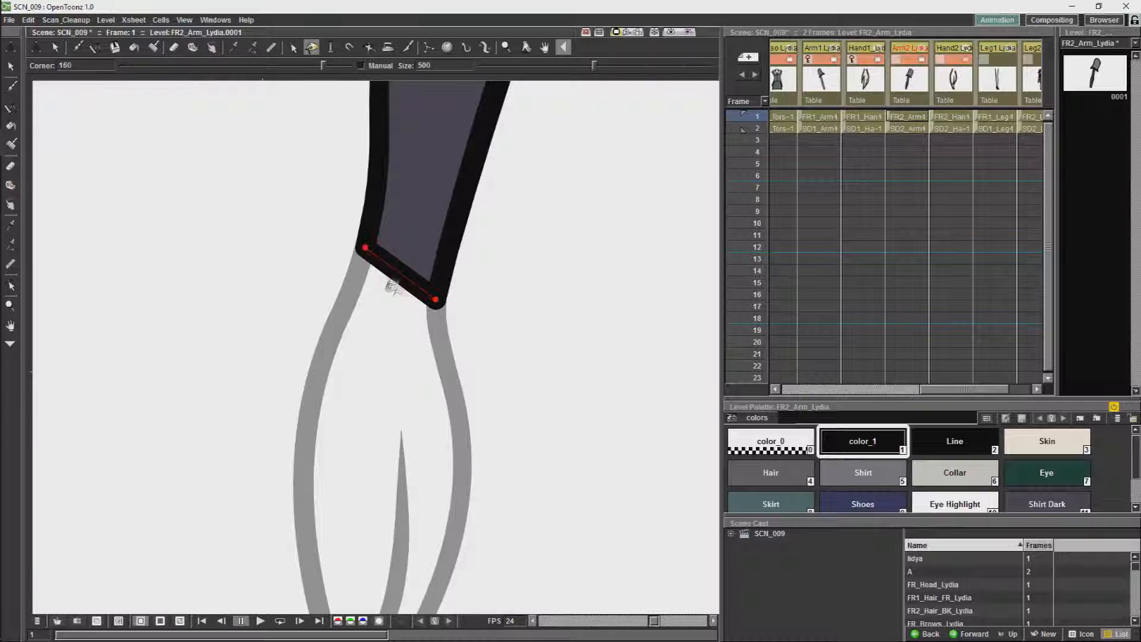
{"action": "left_click_drag", "start_coordinate": [376, 324], "coordinate": [375, 326]}
{"action": "left_click", "coordinate": [293, 50]}
{"action": "left_click", "coordinate": [347, 298]}
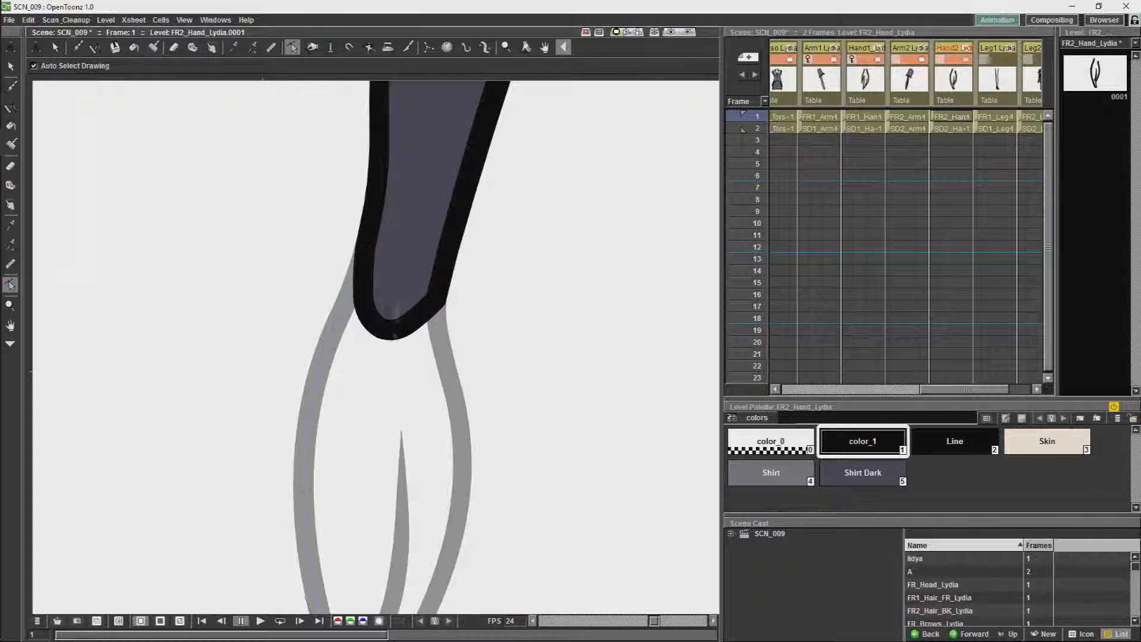
{"action": "left_click", "coordinate": [381, 329]}
{"action": "left_click_drag", "start_coordinate": [360, 278], "coordinate": [357, 291]}
{"action": "left_click_drag", "start_coordinate": [381, 329], "coordinate": [379, 326]}
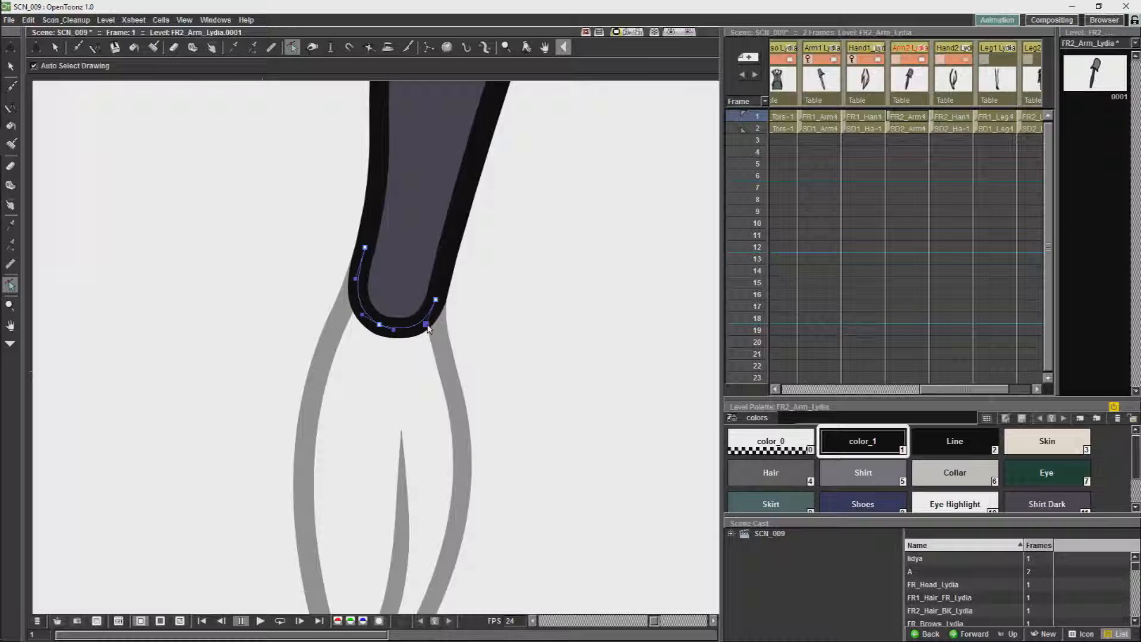
Step: Fill the Arm2 arm with the Skin colour and the inside of its sleeve with Shirt Dark
{"action": "left_click", "coordinate": [1048, 442]}
{"action": "left_click", "coordinate": [11, 126]}
{"action": "left_click", "coordinate": [392, 177]}
{"action": "scroll", "coordinate": [392, 177], "scroll_direction": "down", "scroll_amount": 20}
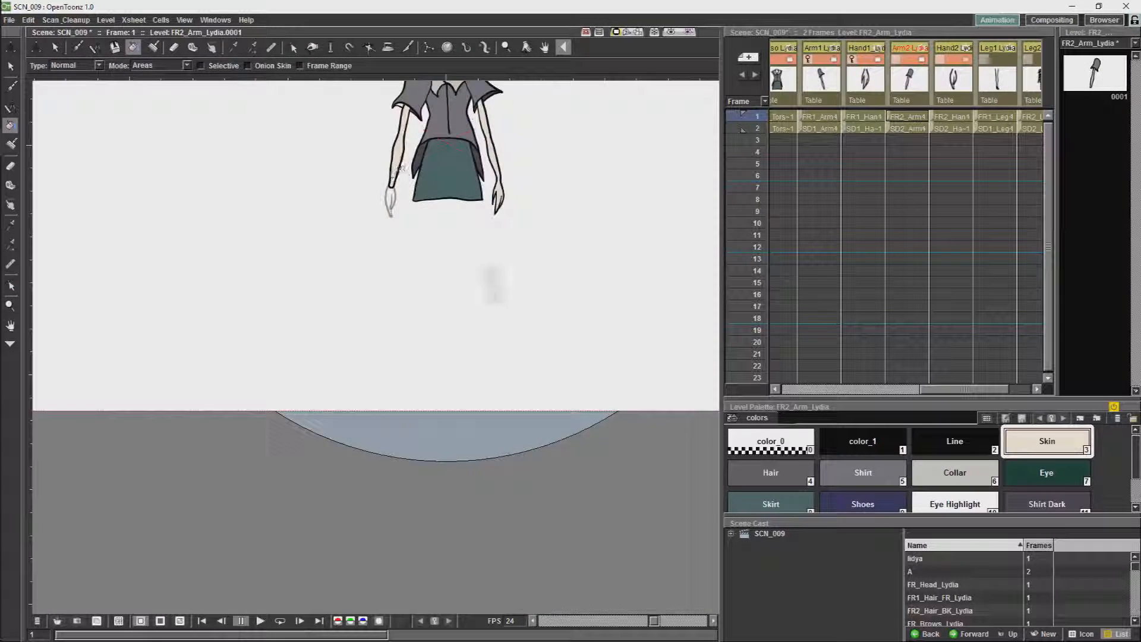
{"action": "left_click_drag", "start_coordinate": [463, 149], "coordinate": [501, 315]}
{"action": "scroll", "coordinate": [502, 316], "scroll_direction": "up", "scroll_amount": 6}
{"action": "left_click", "coordinate": [1048, 504]}
{"action": "left_click", "coordinate": [379, 227]}
{"action": "left_click", "coordinate": [1047, 442]}
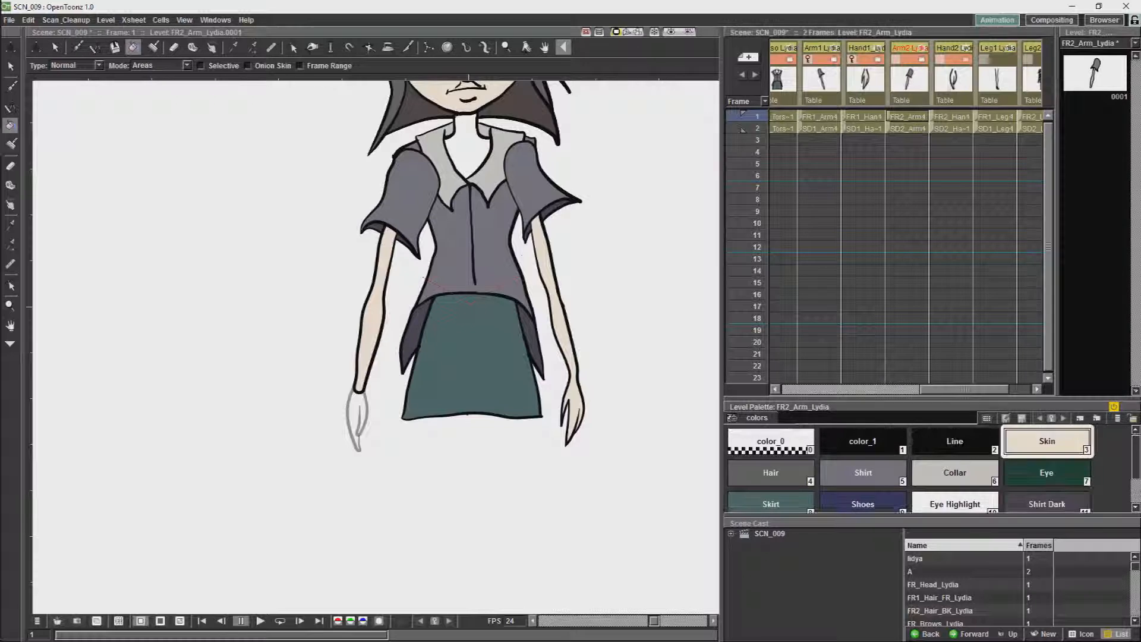
Step: Raise the Hand2 column's opacity and open the front-view Hand2 drawing on its own
{"action": "left_click", "coordinate": [953, 80]}
{"action": "scroll", "coordinate": [449, 355], "scroll_direction": "up", "scroll_amount": 6}
{"action": "left_click", "coordinate": [954, 62]}
{"action": "left_click_drag", "start_coordinate": [953, 62], "coordinate": [993, 61]}
{"action": "left_click", "coordinate": [1094, 73]}
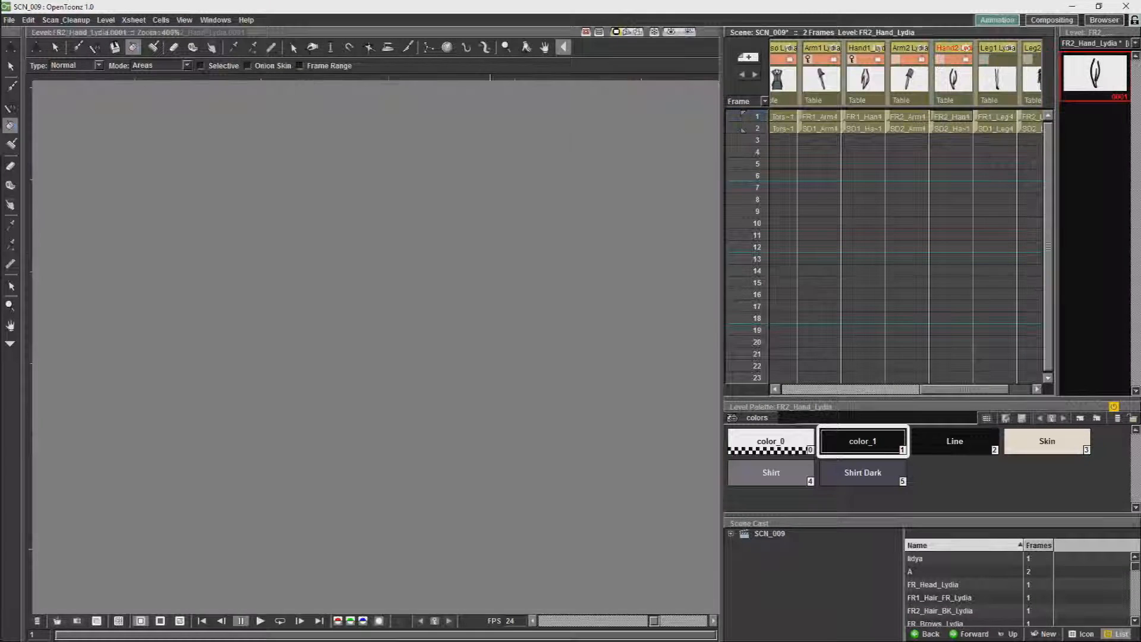
Step: Close the gap at the wrist of the Hand2 outline with a straight line in the Skin colour
{"action": "key", "text": "space"}
{"action": "scroll", "coordinate": [442, 414], "scroll_direction": "up", "scroll_amount": 17}
{"action": "left_click_drag", "start_coordinate": [218, 218], "coordinate": [447, 380]}
{"action": "left_click_drag", "start_coordinate": [485, 327], "coordinate": [459, 257]}
{"action": "left_click", "coordinate": [193, 48]}
{"action": "left_click_drag", "start_coordinate": [431, 304], "coordinate": [395, 278]}
{"action": "left_click", "coordinate": [1047, 441]}
{"action": "key", "text": "ctrl+z"}
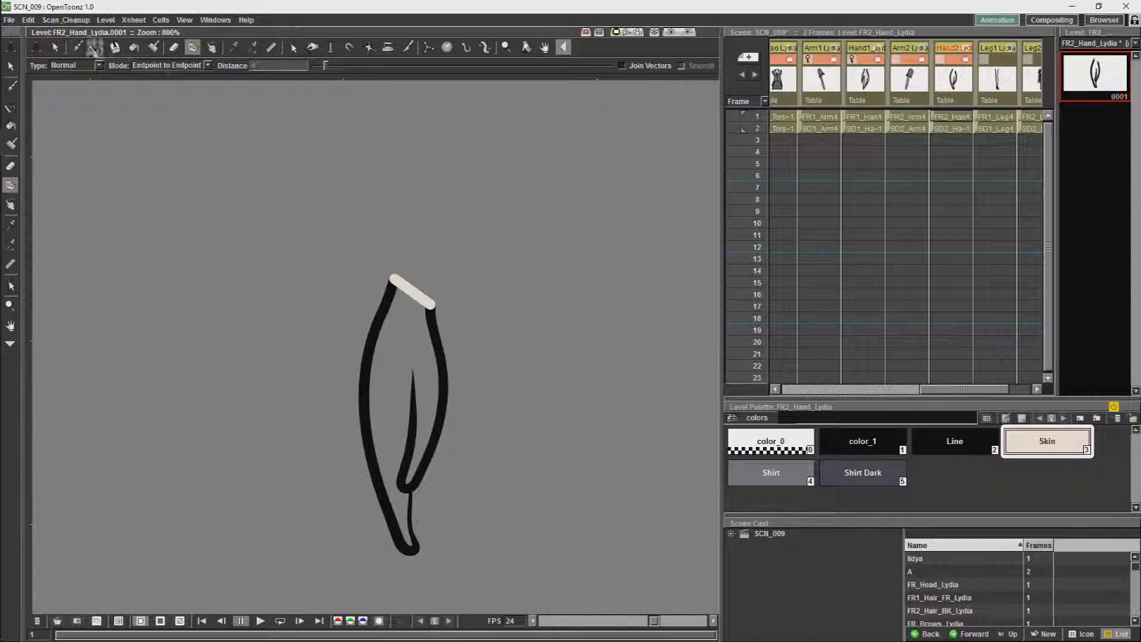
Step: Make the line closing the Hand2 wrist invisible and fill the hand with the Skin colour
{"action": "left_click", "coordinate": [55, 48]}
{"action": "left_click", "coordinate": [412, 291]}
{"action": "left_click_drag", "start_coordinate": [424, 318], "coordinate": [426, 359]}
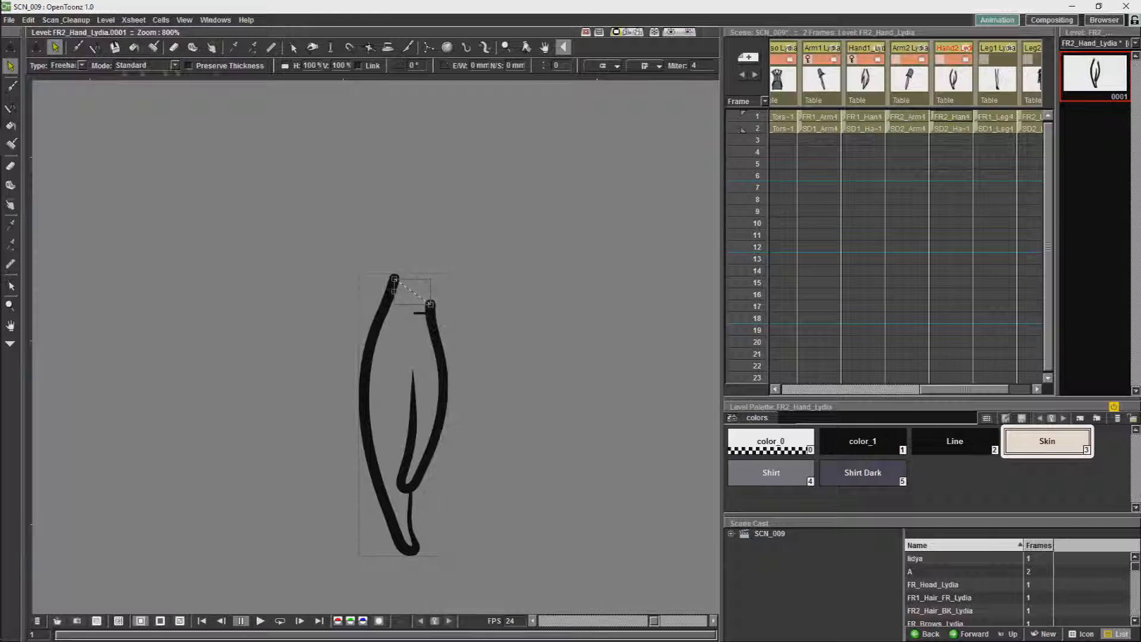
{"action": "key", "text": "f"}
{"action": "left_click", "coordinate": [410, 297]}
{"action": "key", "text": "s"}
{"action": "left_click", "coordinate": [456, 259]}
{"action": "left_click", "coordinate": [420, 299]}
{"action": "right_click", "coordinate": [415, 294]}
{"action": "left_click", "coordinate": [461, 337]}
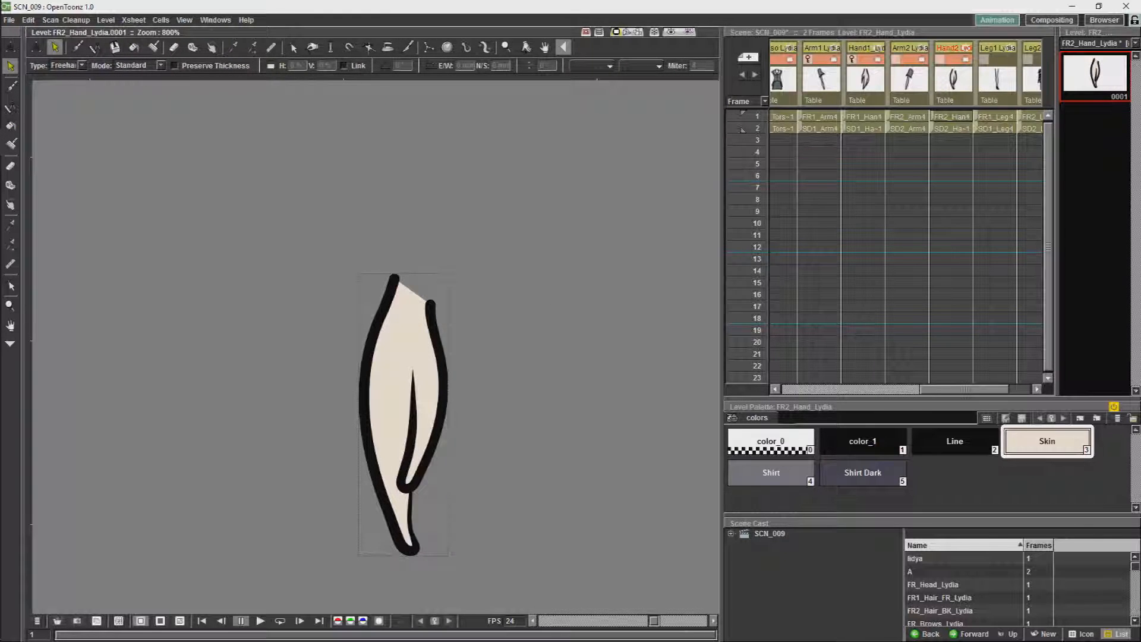
Step: Return to the scene, go to the side view on frame 2 and lower the Hand1 column's opacity to 43%
{"action": "left_click", "coordinate": [907, 117]}
{"action": "left_click_drag", "start_coordinate": [574, 187], "coordinate": [452, 594]}
{"action": "left_click_drag", "start_coordinate": [559, 160], "coordinate": [482, 565]}
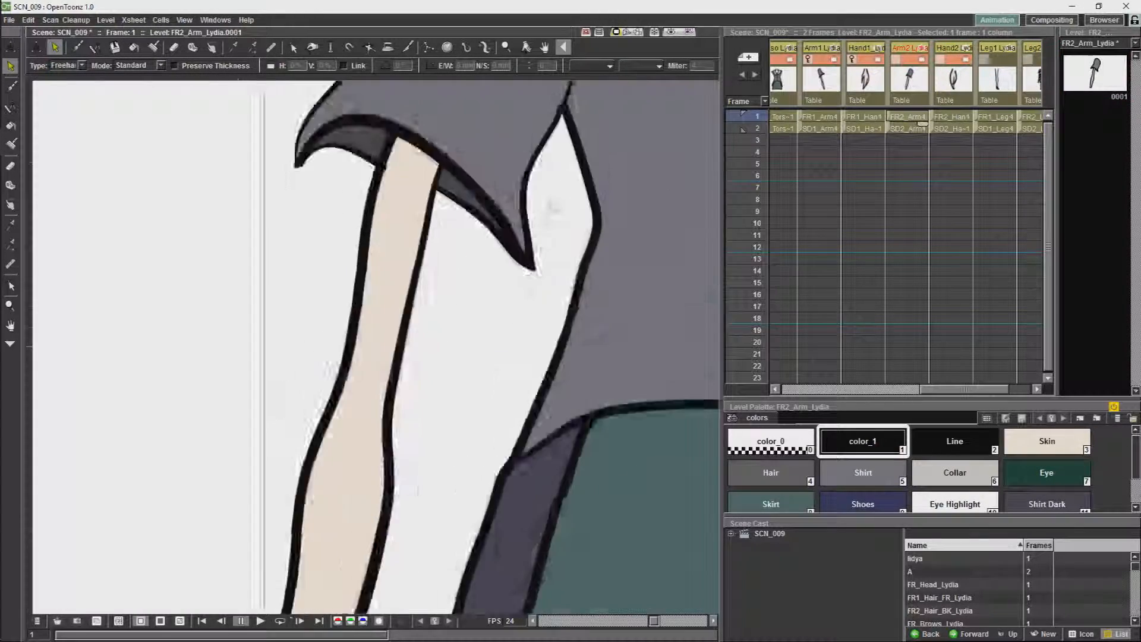
{"action": "left_click_drag", "start_coordinate": [594, 137], "coordinate": [463, 565]}
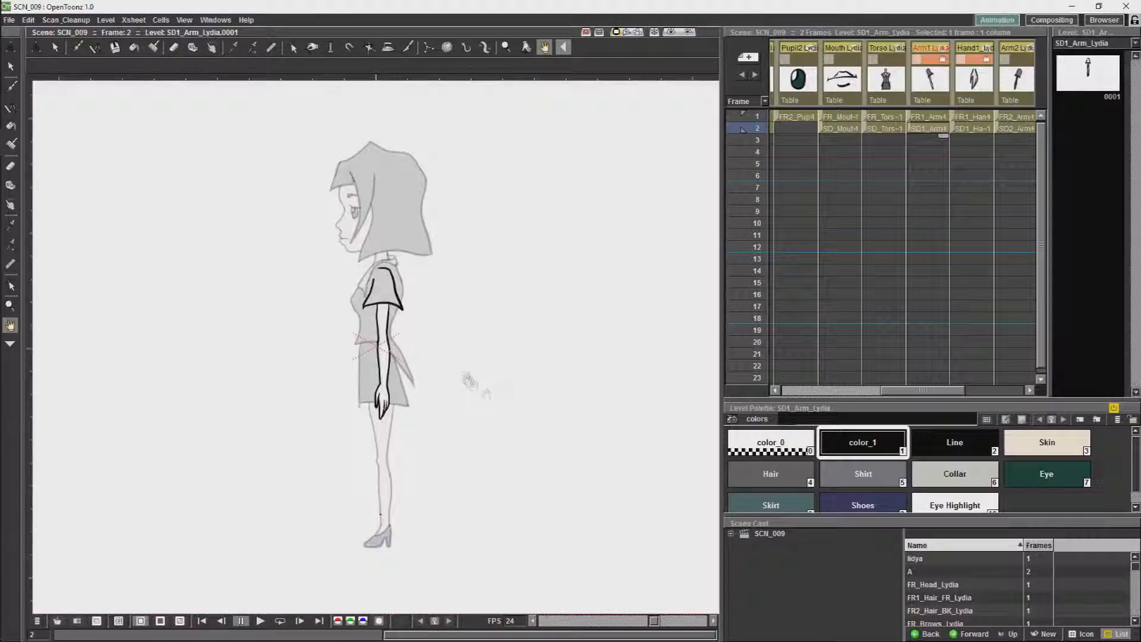
{"action": "scroll", "coordinate": [504, 288], "scroll_direction": "up", "scroll_amount": 5}
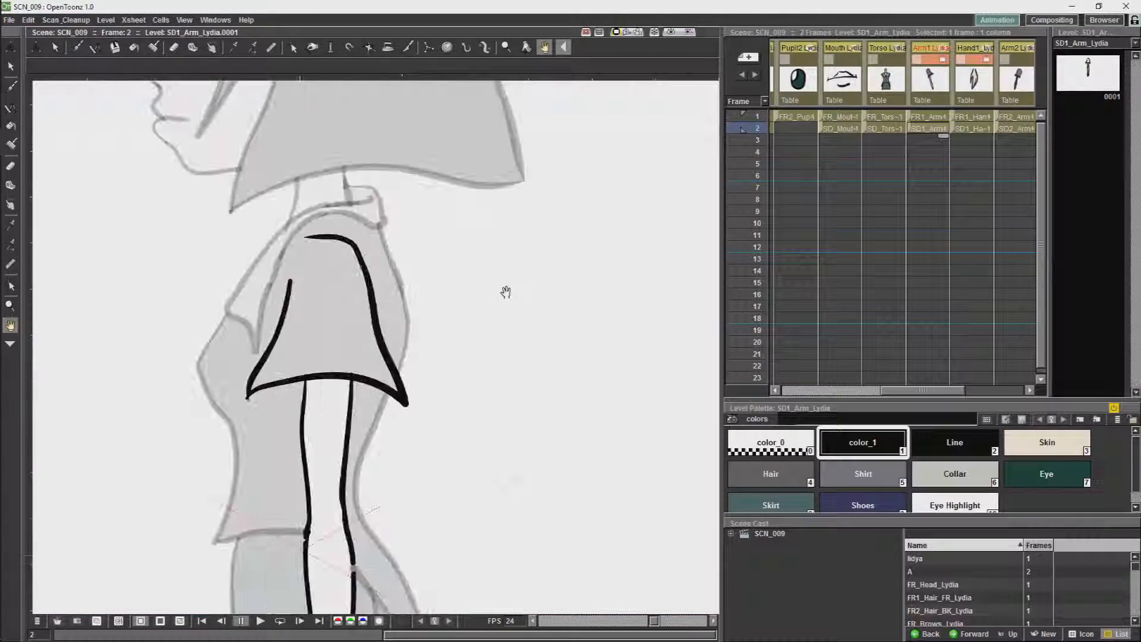
{"action": "left_click_drag", "start_coordinate": [504, 288], "coordinate": [581, 77]}
{"action": "left_click", "coordinate": [980, 60]}
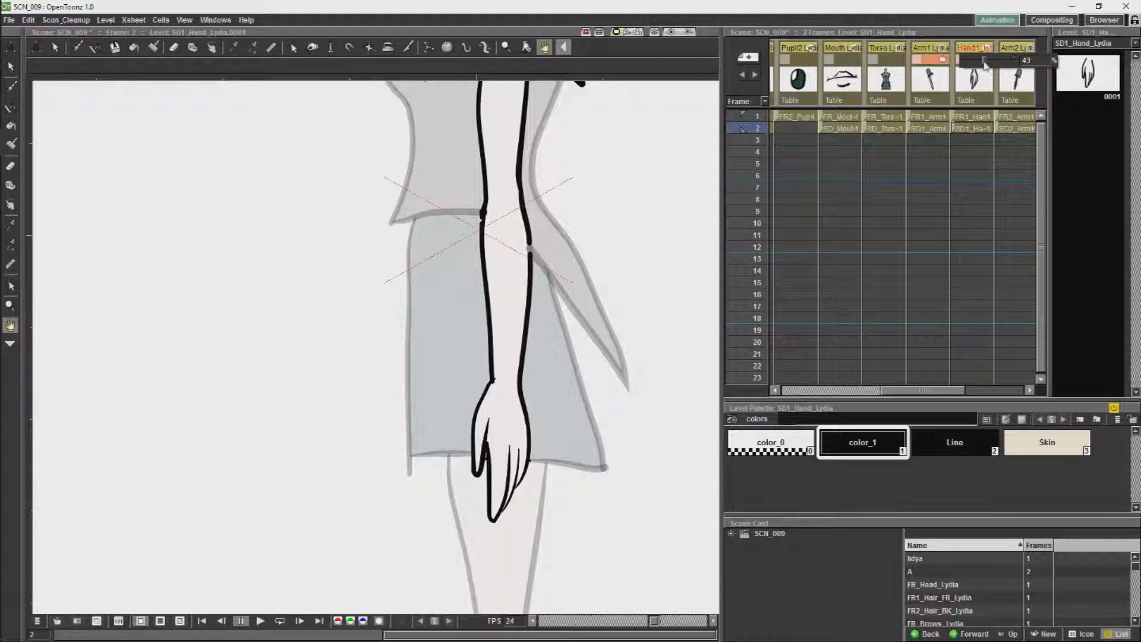
{"action": "left_click", "coordinate": [982, 64]}
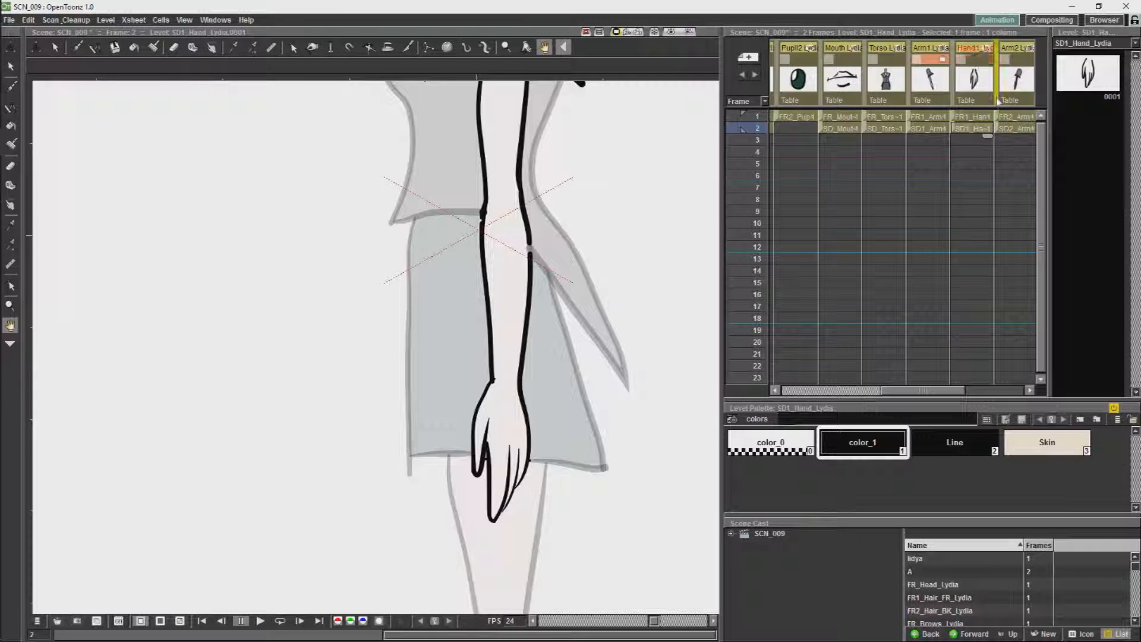
Step: Isolate the side-view arm and hand, and clear the leftover hand lines from the Arm1 drawing
{"action": "left_click", "coordinate": [798, 60]}
{"action": "mouse_move", "coordinate": [914, 391]}
{"action": "left_mouse_down"}
{"action": "mouse_move", "coordinate": [813, 391]}
{"action": "mouse_move", "coordinate": [936, 390]}
{"action": "left_mouse_up"}
{"action": "left_click", "coordinate": [943, 65]}
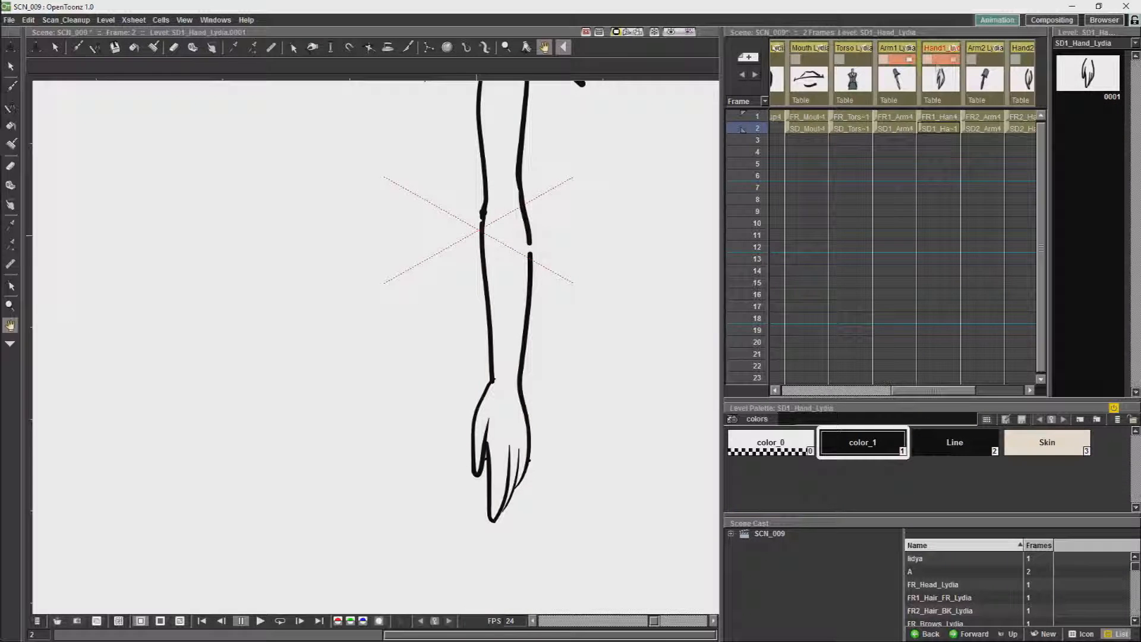
{"action": "left_click", "coordinate": [897, 60]}
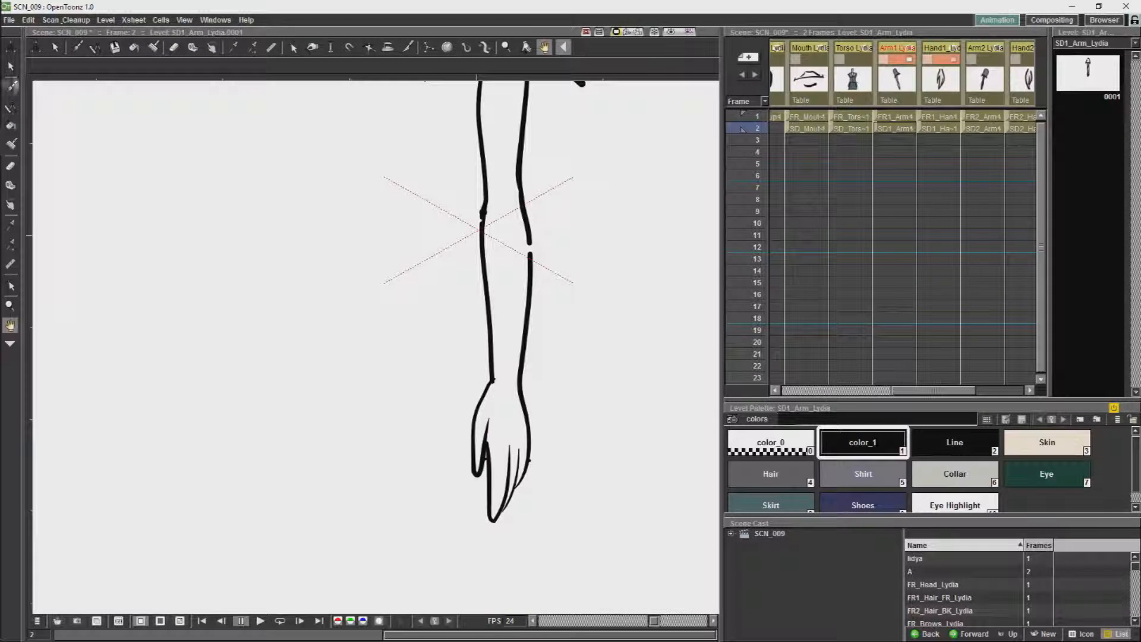
{"action": "left_click", "coordinate": [10, 166]}
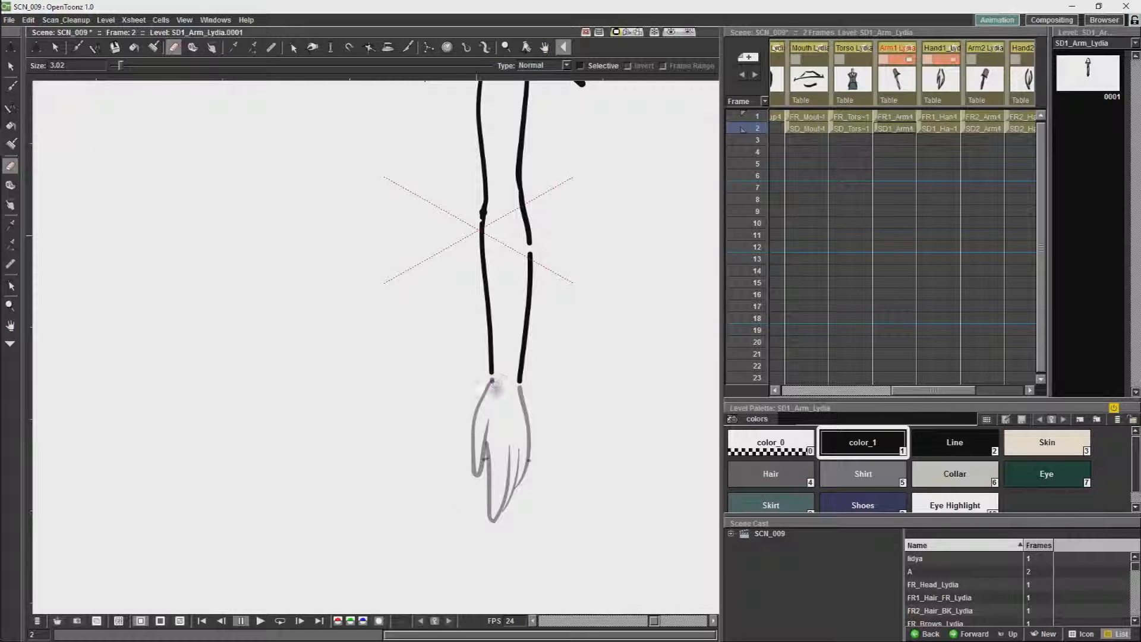
Step: Delete the stray dot at the wrist end of the side-view Hand1 outline
{"action": "scroll", "coordinate": [451, 346], "scroll_direction": "up", "scroll_amount": 11}
{"action": "key", "text": "space"}
{"action": "left_click_drag", "start_coordinate": [560, 423], "coordinate": [367, 307]}
{"action": "left_click", "coordinate": [940, 80]}
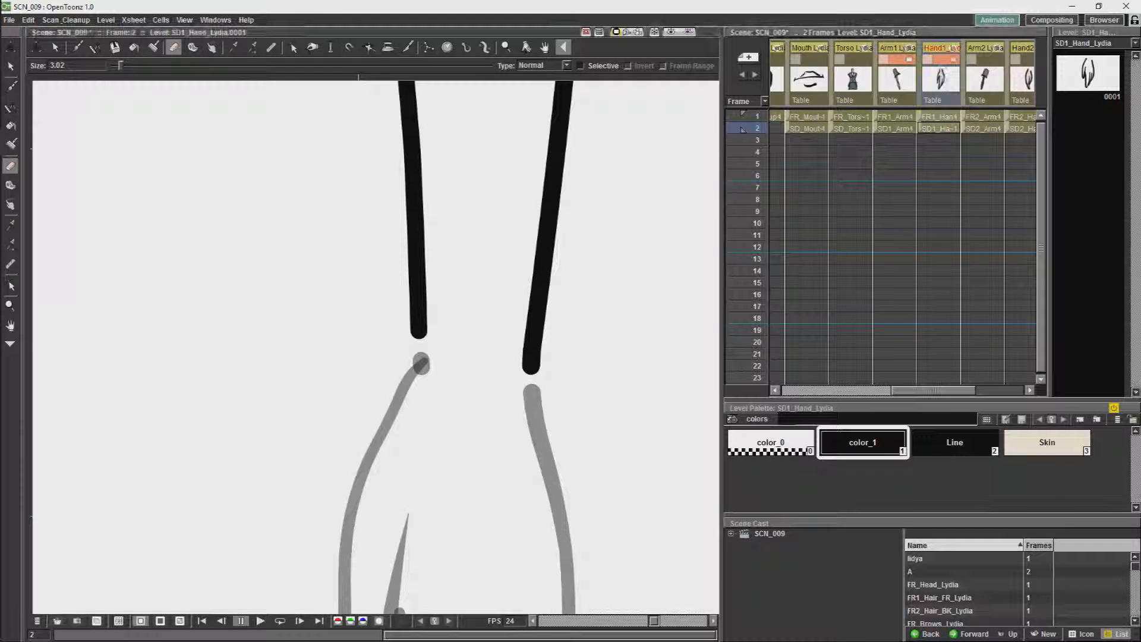
{"action": "key", "text": "s"}
{"action": "left_click", "coordinate": [420, 382]}
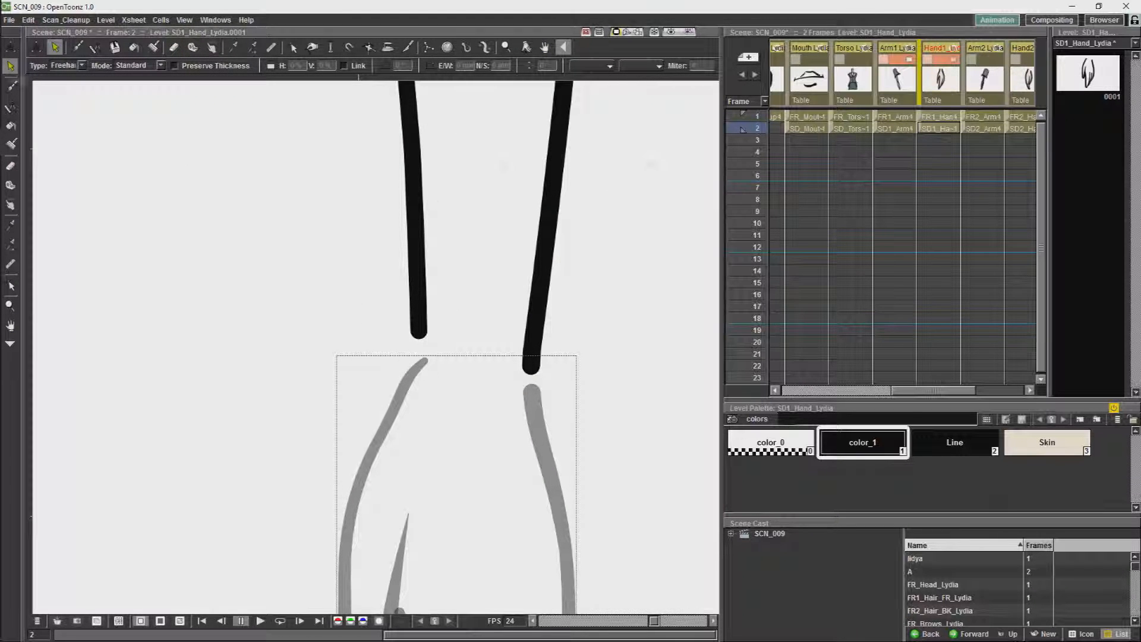
Step: Extend both wrist lines of the side-view Arm1 drawing down to the start of the hand outline
{"action": "left_click", "coordinate": [896, 82]}
{"action": "left_click", "coordinate": [10, 344]}
{"action": "left_click", "coordinate": [10, 304]}
{"action": "left_click", "coordinate": [419, 331]}
{"action": "left_click_drag", "start_coordinate": [420, 331], "coordinate": [420, 360]}
{"action": "left_click", "coordinate": [531, 367]}
{"action": "left_click_drag", "start_coordinate": [530, 367], "coordinate": [531, 387]}
{"action": "key", "text": "ctrl+z"}
Step: Close the wrist of the side-view Arm1 drawing with a line and curve it into a rounded end
{"action": "key", "text": "t"}
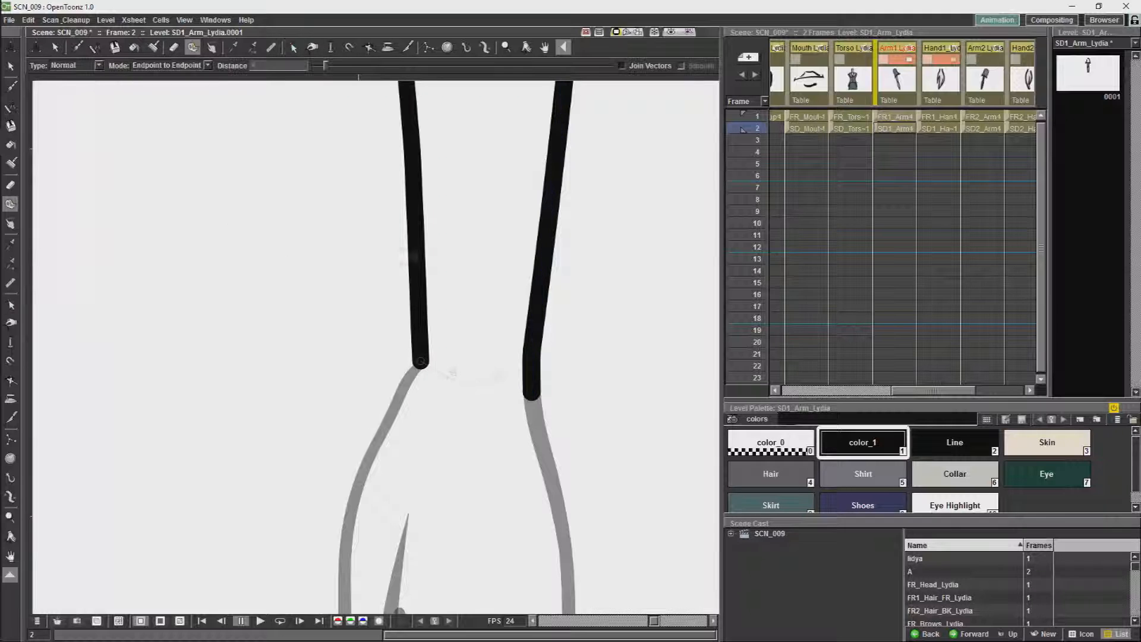
{"action": "left_click_drag", "start_coordinate": [421, 361], "coordinate": [532, 394]}
{"action": "left_click", "coordinate": [312, 48]}
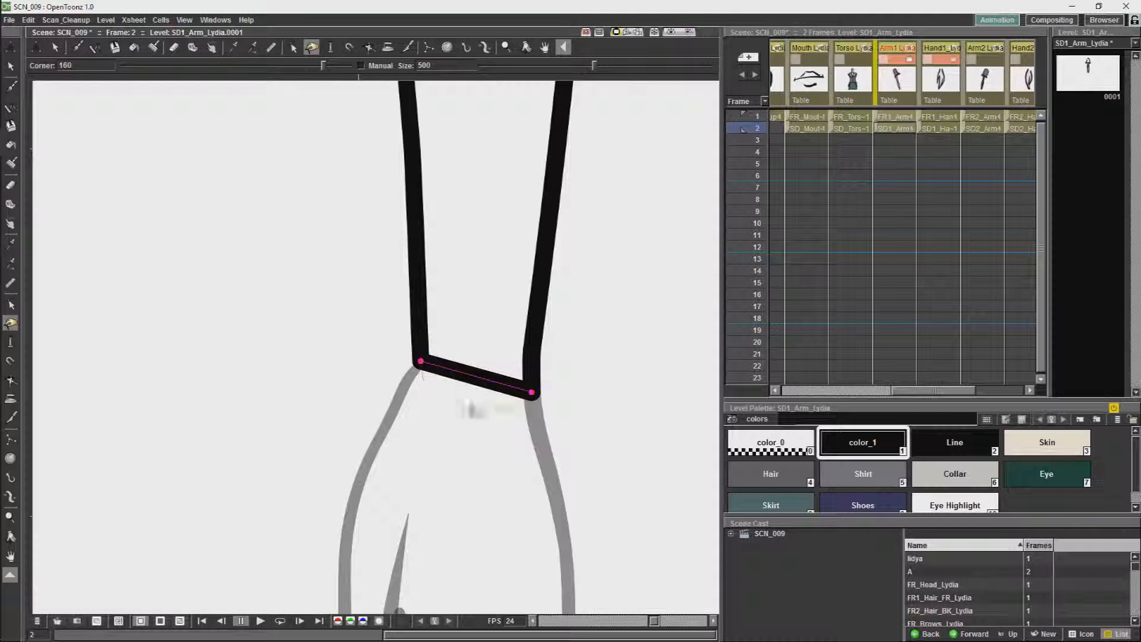
{"action": "left_click_drag", "start_coordinate": [467, 437], "coordinate": [469, 440]}
{"action": "left_click", "coordinate": [293, 48]}
{"action": "left_click", "coordinate": [351, 491]}
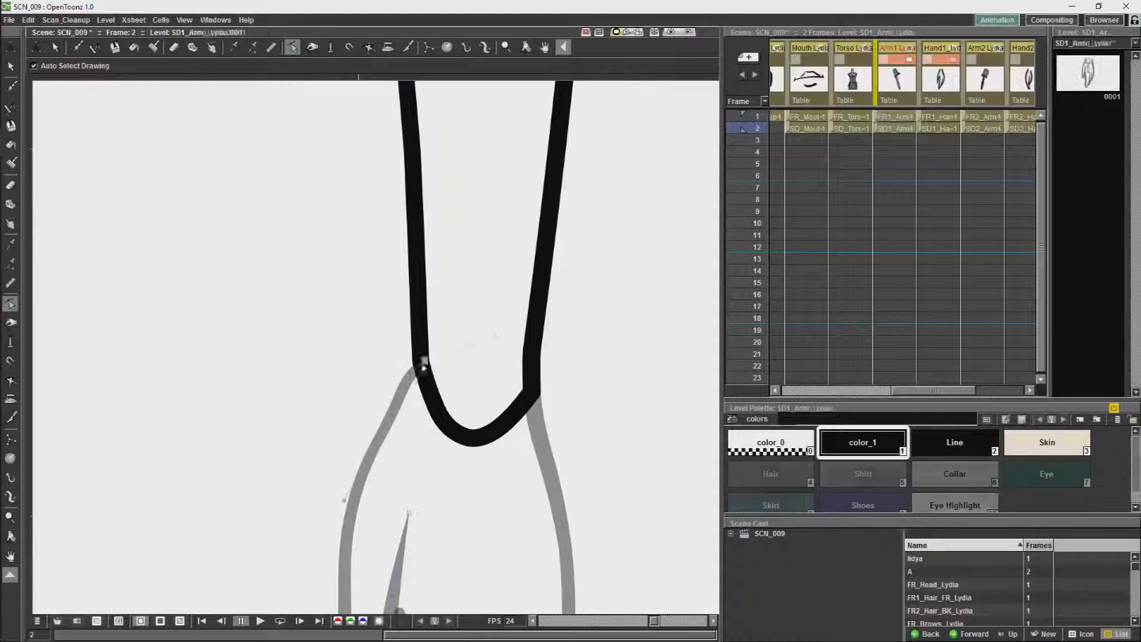
{"action": "left_click", "coordinate": [469, 438]}
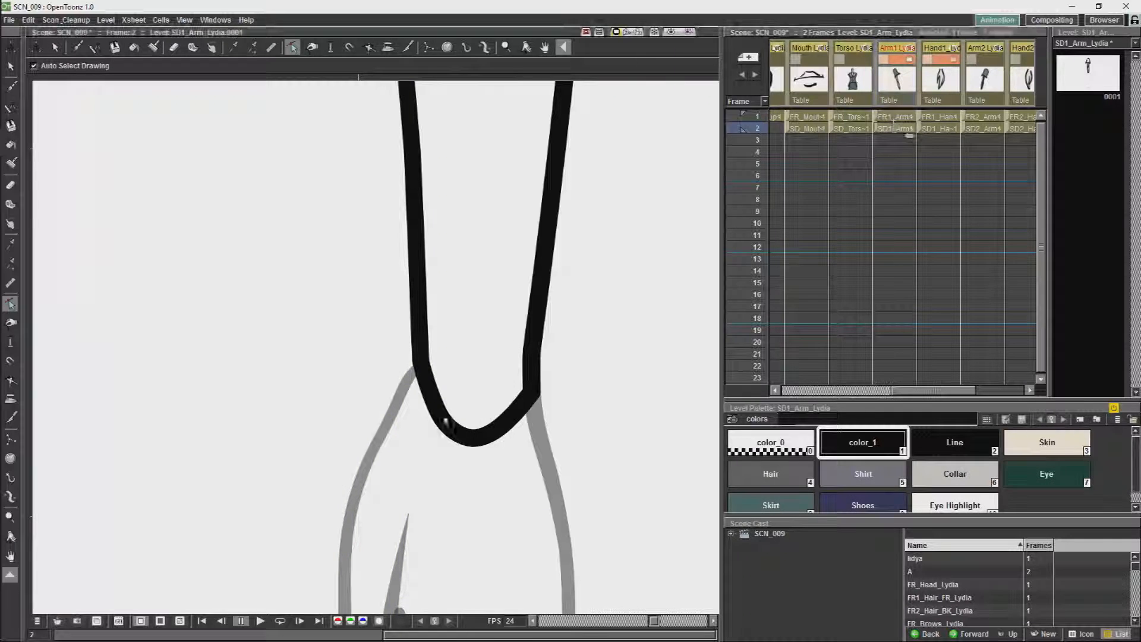
{"action": "mouse_move", "coordinate": [496, 437]}
{"action": "left_mouse_down"}
{"action": "mouse_move", "coordinate": [526, 426]}
{"action": "mouse_move", "coordinate": [489, 441]}
{"action": "mouse_move", "coordinate": [466, 433]}
{"action": "left_mouse_up"}
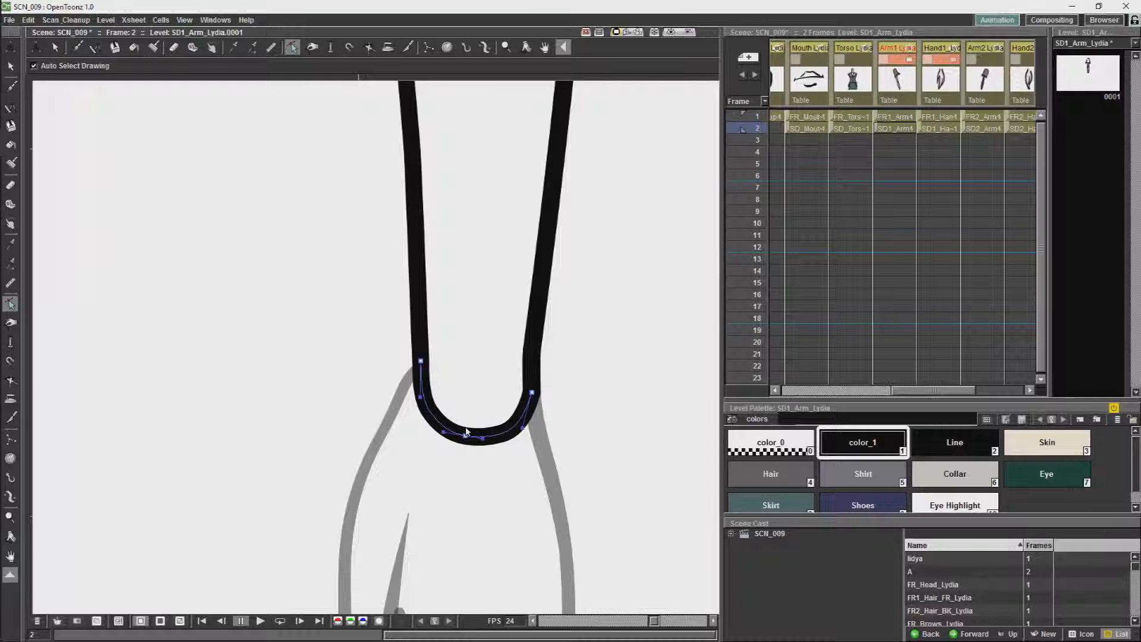
Step: Delete the stray strokes between the upper arm and forearm lines at the elbow of the side-view Arm1 drawing
{"action": "left_click", "coordinate": [13, 146]}
{"action": "left_click", "coordinate": [1047, 443]}
{"action": "scroll", "coordinate": [555, 229], "scroll_direction": "down", "scroll_amount": 10}
{"action": "left_click_drag", "start_coordinate": [597, 153], "coordinate": [673, 481]}
{"action": "scroll", "coordinate": [588, 288], "scroll_direction": "up", "scroll_amount": 10}
{"action": "left_click", "coordinate": [11, 66]}
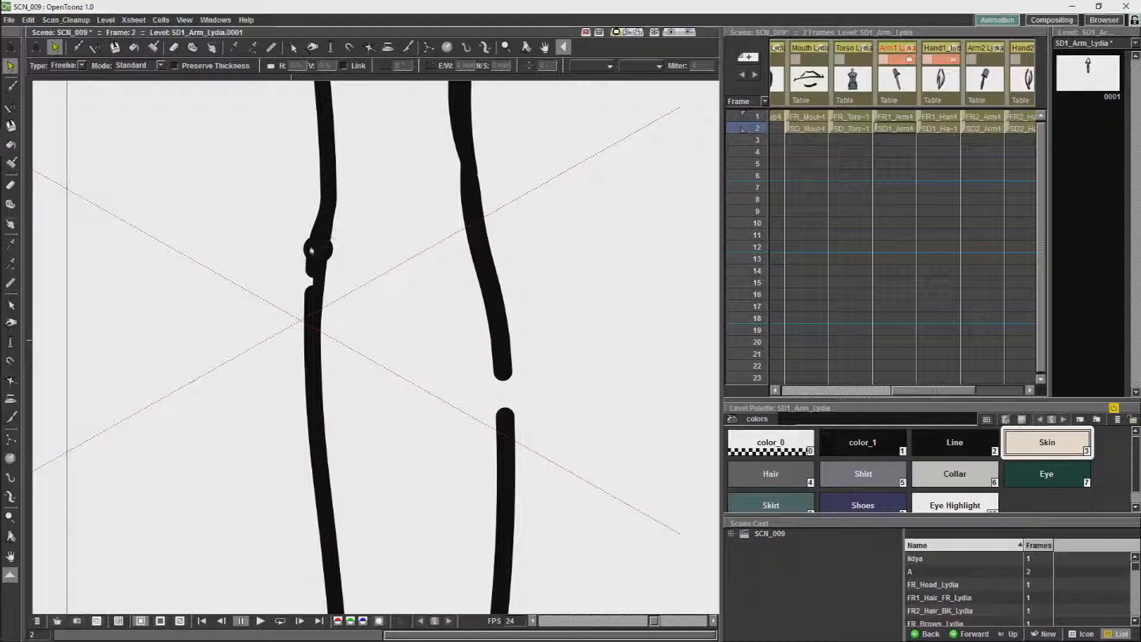
{"action": "mouse_move", "coordinate": [333, 256]}
{"action": "left_mouse_down"}
{"action": "mouse_move", "coordinate": [310, 261]}
{"action": "mouse_move", "coordinate": [327, 336]}
{"action": "left_mouse_up"}
{"action": "left_click", "coordinate": [320, 233]}
{"action": "left_click", "coordinate": [322, 259]}
{"action": "key", "text": "Delete"}
{"action": "left_click", "coordinate": [323, 255]}
{"action": "key", "text": "Delete"}
Step: Join the upper arm and forearm lines on both sides of the side-view elbow so the arm fills with Skin
{"action": "key", "text": "c"}
{"action": "left_click_drag", "start_coordinate": [314, 313], "coordinate": [317, 238]}
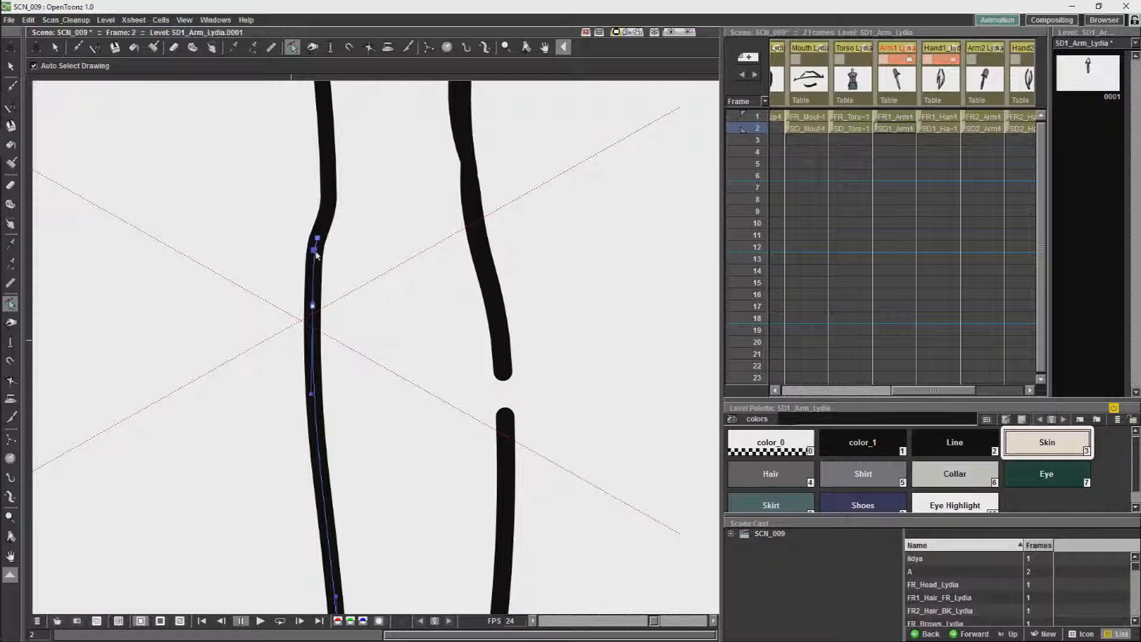
{"action": "scroll", "coordinate": [387, 225], "scroll_direction": "down", "scroll_amount": 4}
{"action": "scroll", "coordinate": [387, 224], "scroll_direction": "up", "scroll_amount": 3}
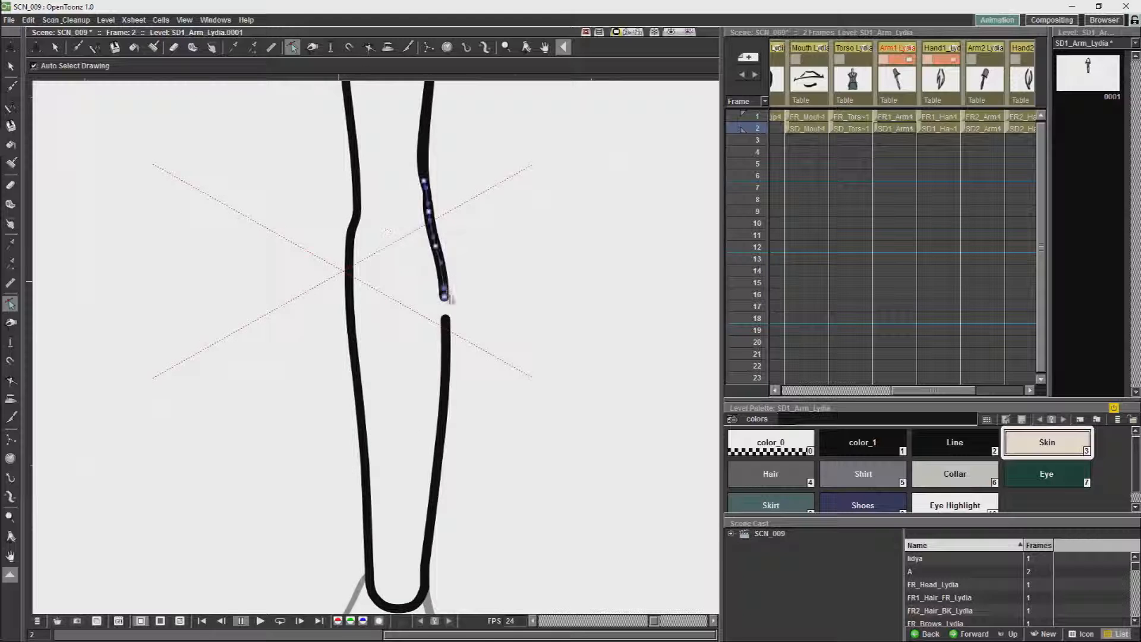
{"action": "left_click_drag", "start_coordinate": [447, 301], "coordinate": [446, 320]}
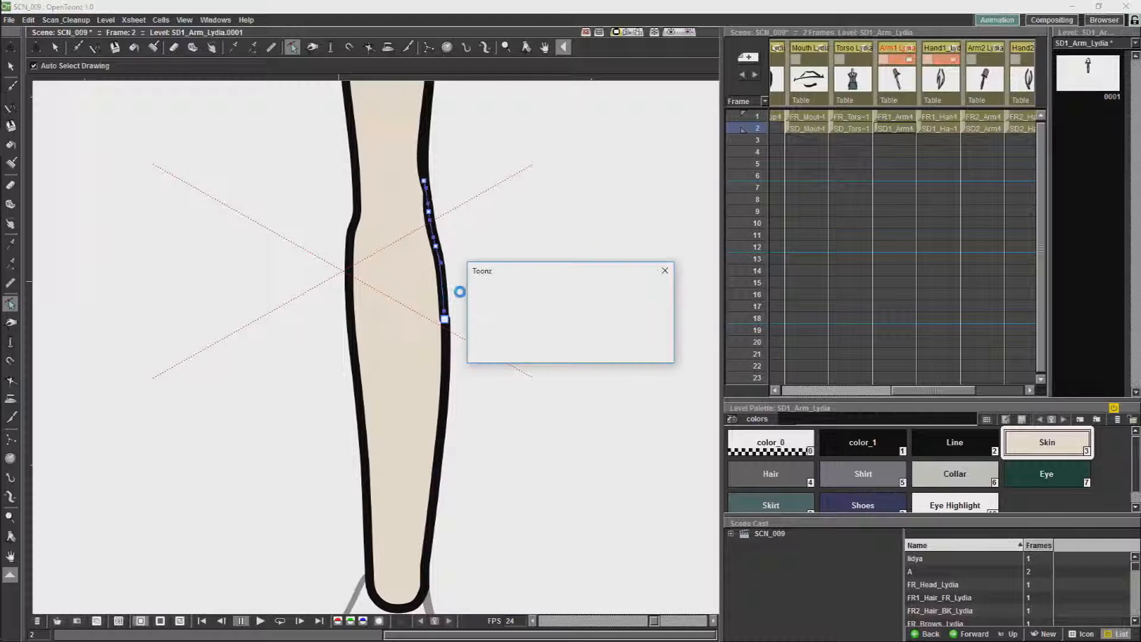
Step: Delete the stray marks beside the thumb and on the outer edge of the side-view Hand1 drawing
{"action": "left_click_drag", "start_coordinate": [447, 547], "coordinate": [520, 245]}
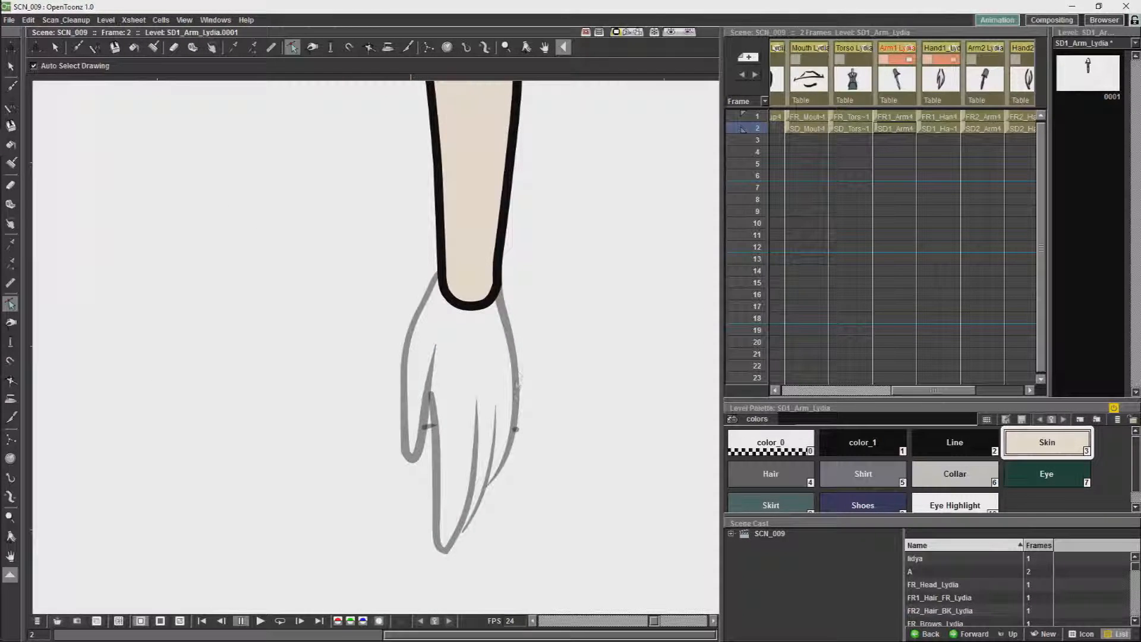
{"action": "left_click", "coordinate": [516, 386]}
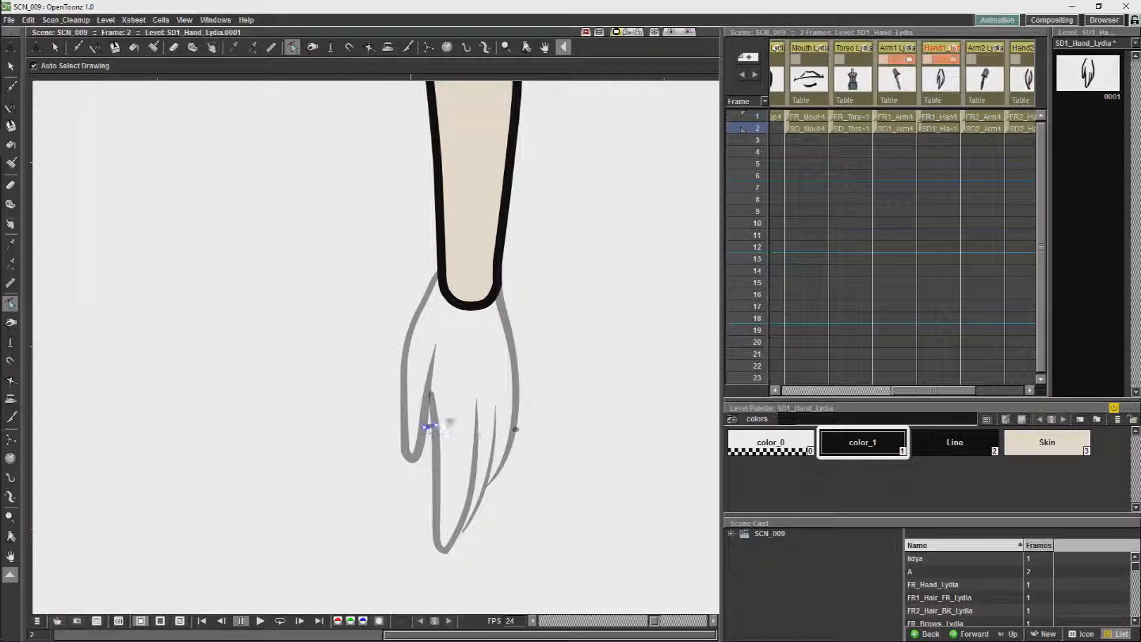
{"action": "key", "text": "s"}
{"action": "left_click", "coordinate": [515, 406]}
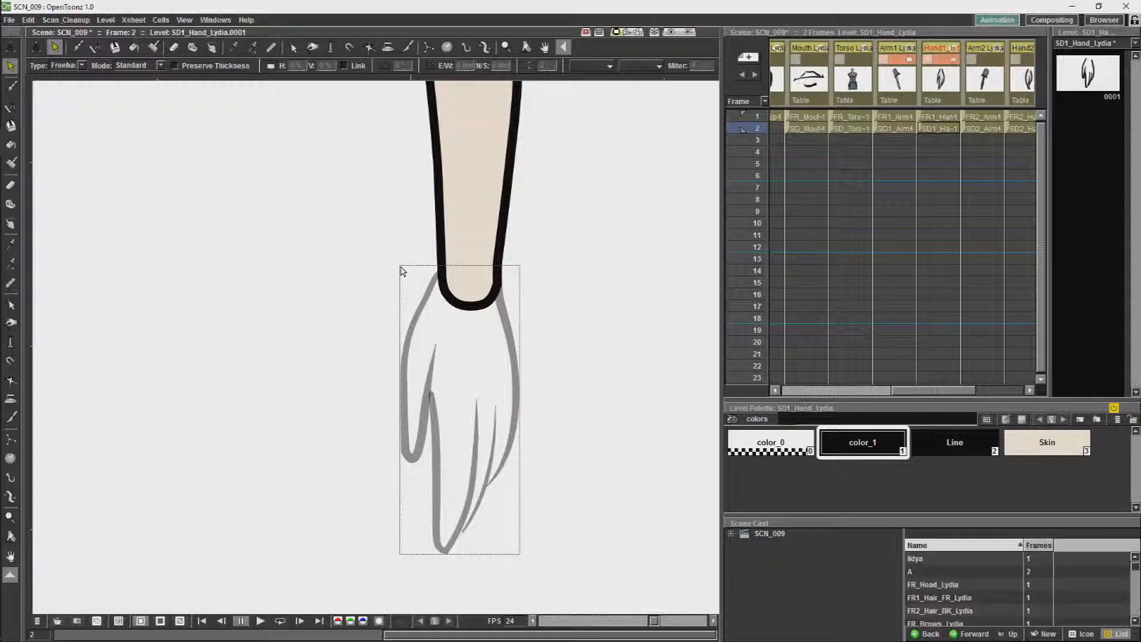
Step: Raise the Hand1 column's opacity and open the side-view Hand1 drawing on its own
{"action": "left_click", "coordinate": [947, 60]}
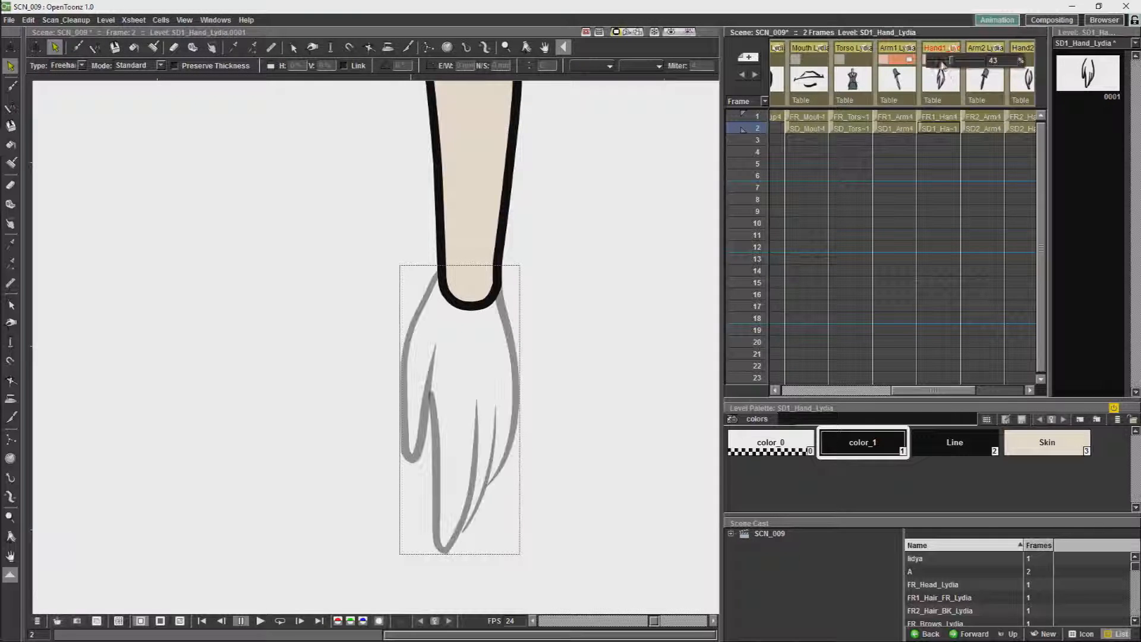
{"action": "left_click_drag", "start_coordinate": [956, 66], "coordinate": [993, 66]}
{"action": "left_click", "coordinate": [626, 257]}
{"action": "left_click", "coordinate": [1087, 74]}
{"action": "scroll", "coordinate": [376, 379], "scroll_direction": "down", "scroll_amount": 8}
{"action": "scroll", "coordinate": [377, 380], "scroll_direction": "up", "scroll_amount": 8}
{"action": "left_click_drag", "start_coordinate": [381, 377], "coordinate": [511, 250]}
{"action": "left_click_drag", "start_coordinate": [369, 435], "coordinate": [664, 394]}
{"action": "scroll", "coordinate": [664, 395], "scroll_direction": "up", "scroll_amount": 1}
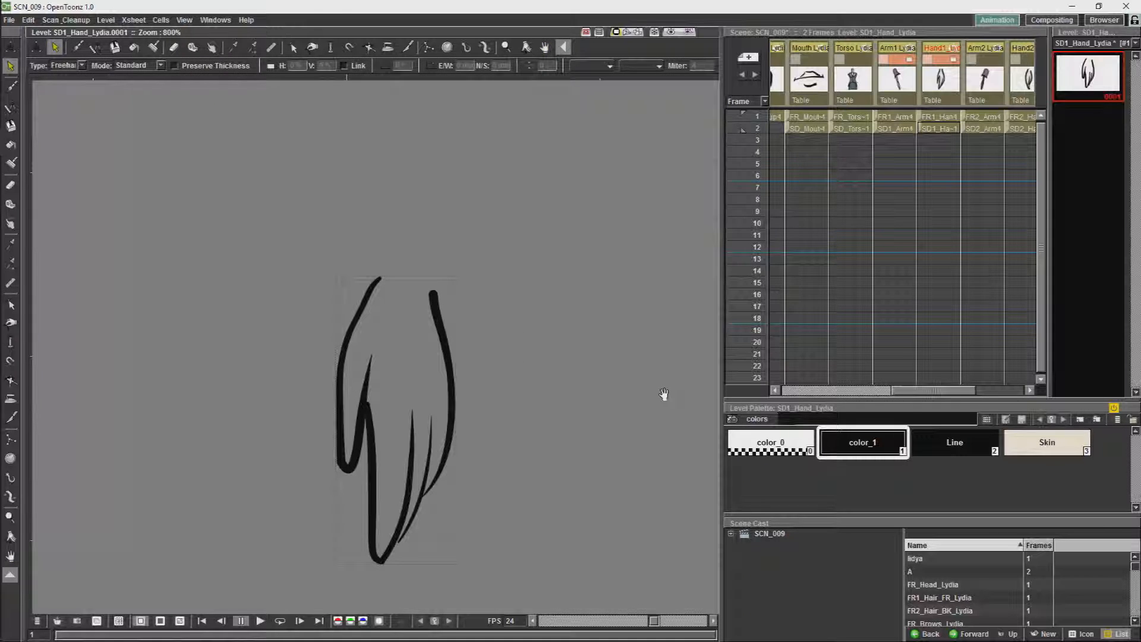
Step: Close the open wrist of the side-view Hand1 drawing with a joining line and colour that line with Skin
{"action": "key", "text": "t"}
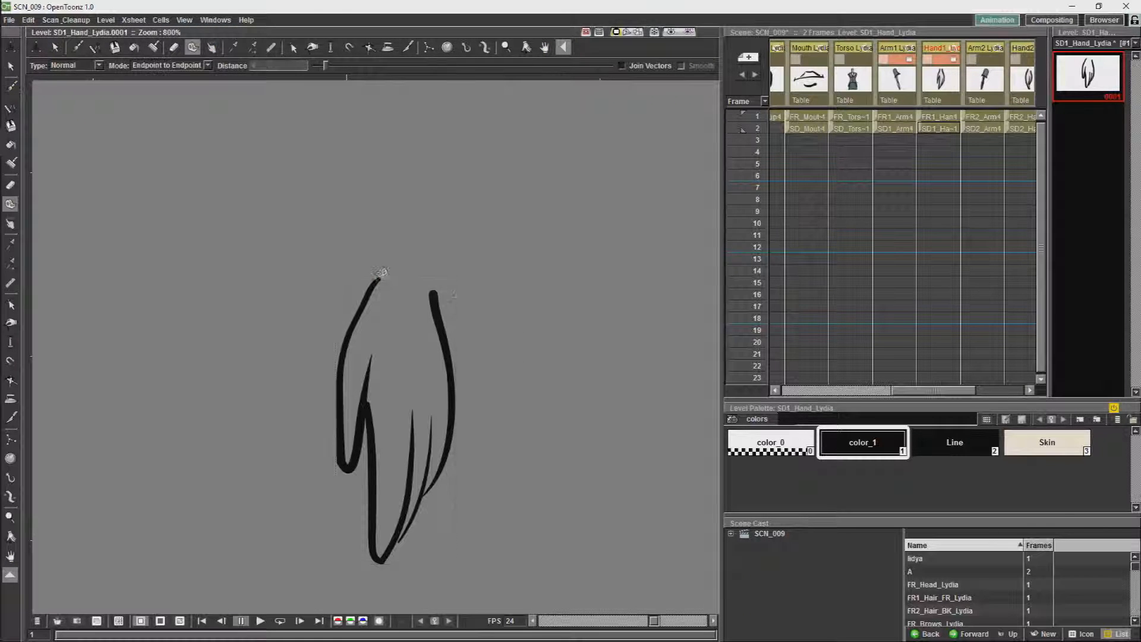
{"action": "left_click_drag", "start_coordinate": [434, 293], "coordinate": [435, 293]}
{"action": "key", "text": "f"}
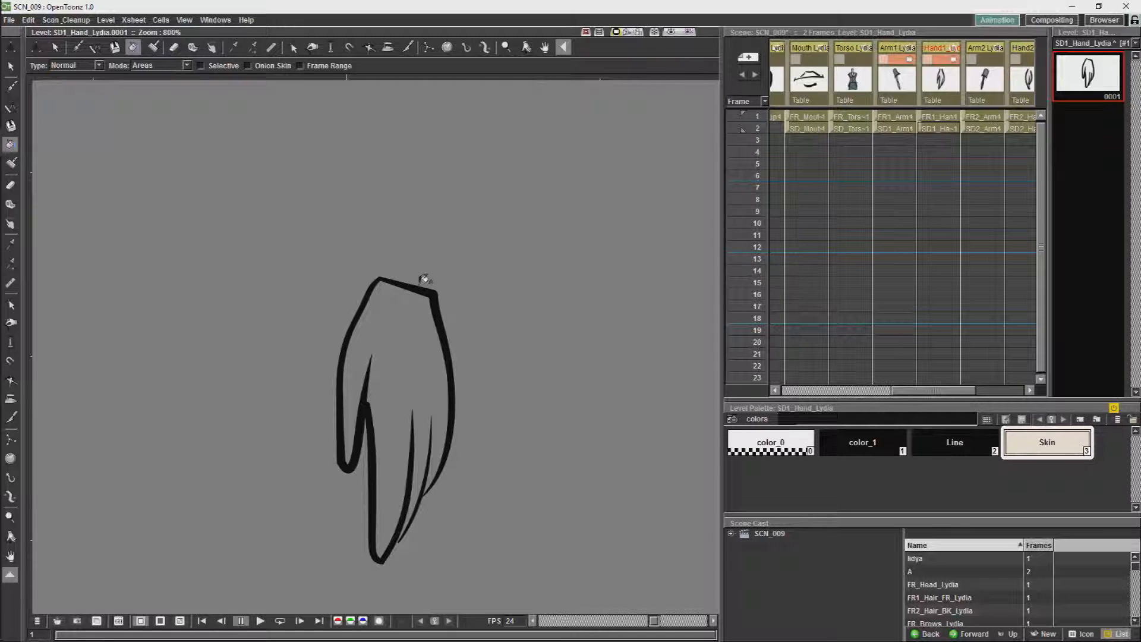
{"action": "left_click", "coordinate": [173, 65]}
{"action": "left_click", "coordinate": [171, 76]}
{"action": "left_click", "coordinate": [416, 289]}
{"action": "scroll", "coordinate": [423, 308], "scroll_direction": "up", "scroll_amount": 2}
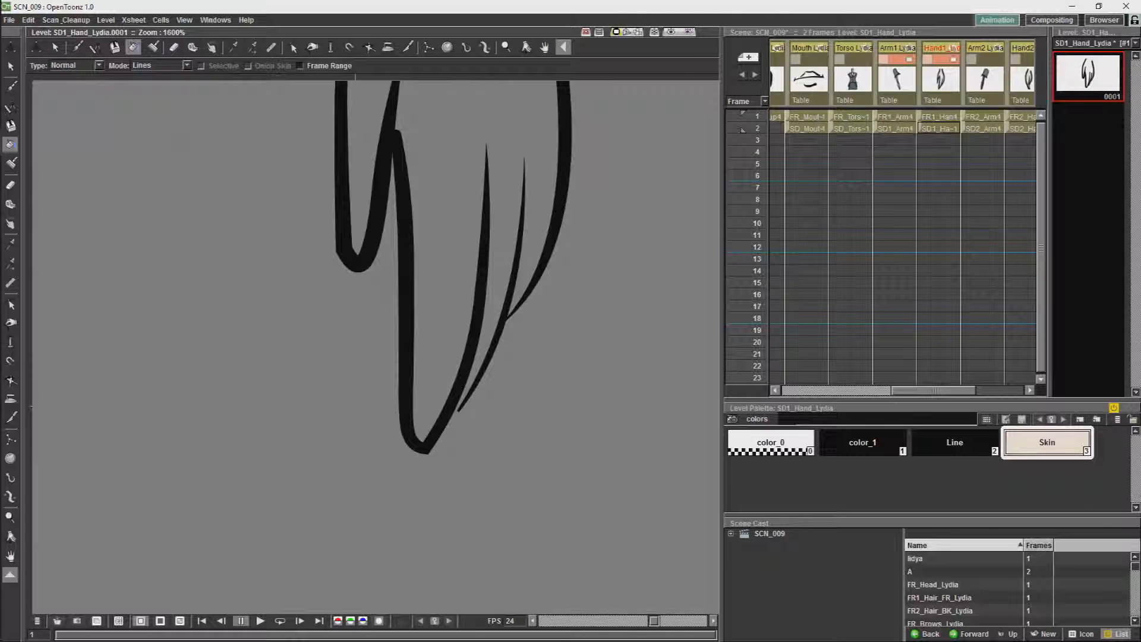
Step: Reshape the side-view hand's finger lines by adjusting the control points at the fingertip and beside the thumb
{"action": "key", "text": "s"}
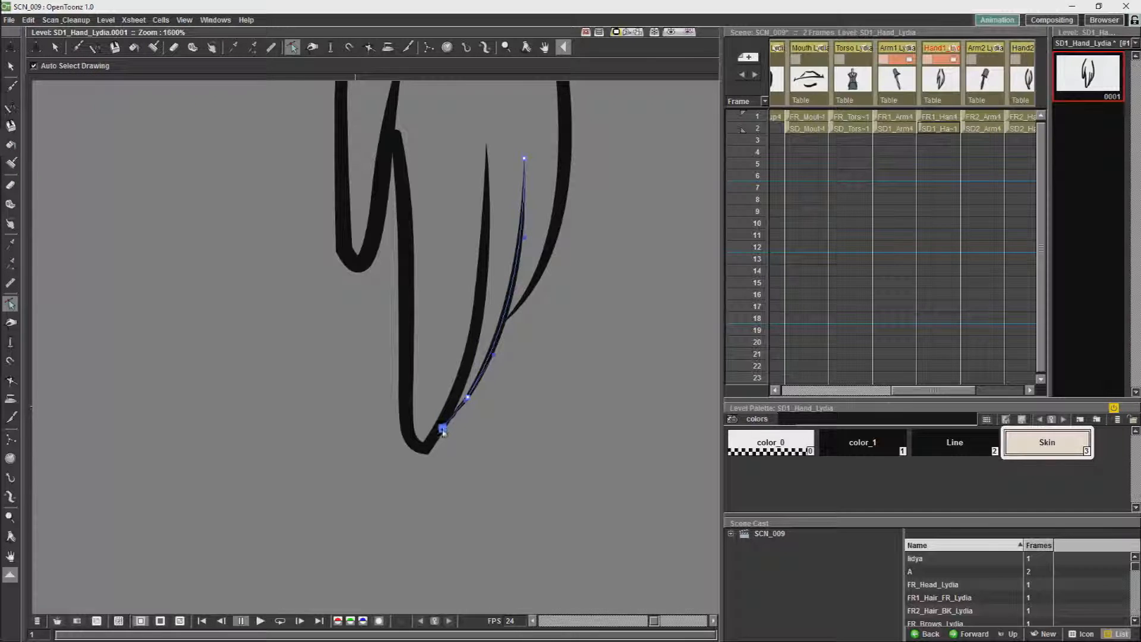
{"action": "left_click_drag", "start_coordinate": [443, 432], "coordinate": [450, 566]}
{"action": "left_click", "coordinate": [407, 275]}
{"action": "left_click_drag", "start_coordinate": [404, 269], "coordinate": [400, 255]}
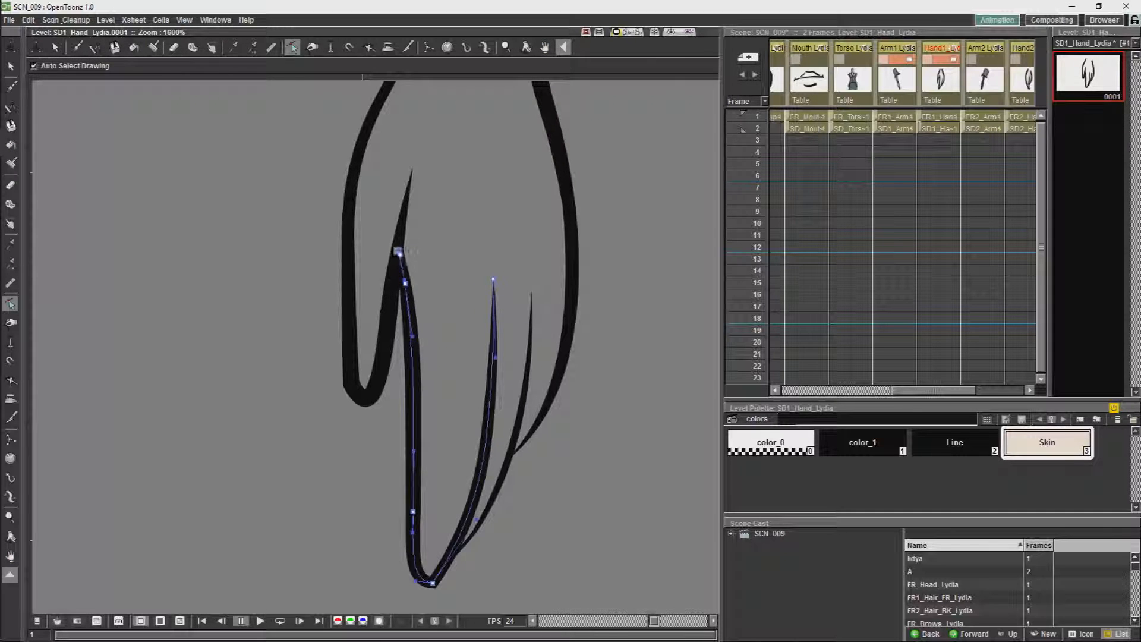
Step: Fill the enclosed areas of the side-view Hand1 drawing with Skin
{"action": "scroll", "coordinate": [473, 232], "scroll_direction": "down", "scroll_amount": 1}
{"action": "key", "text": "f"}
{"action": "left_click", "coordinate": [153, 66]}
{"action": "left_click", "coordinate": [156, 87]}
{"action": "left_click", "coordinate": [469, 178]}
{"action": "key", "text": "s"}
{"action": "left_click", "coordinate": [492, 137]}
{"action": "mouse_move", "coordinate": [494, 154]}
{"action": "left_mouse_down"}
{"action": "mouse_move", "coordinate": [493, 144]}
{"action": "mouse_move", "coordinate": [479, 252]}
{"action": "left_mouse_up"}
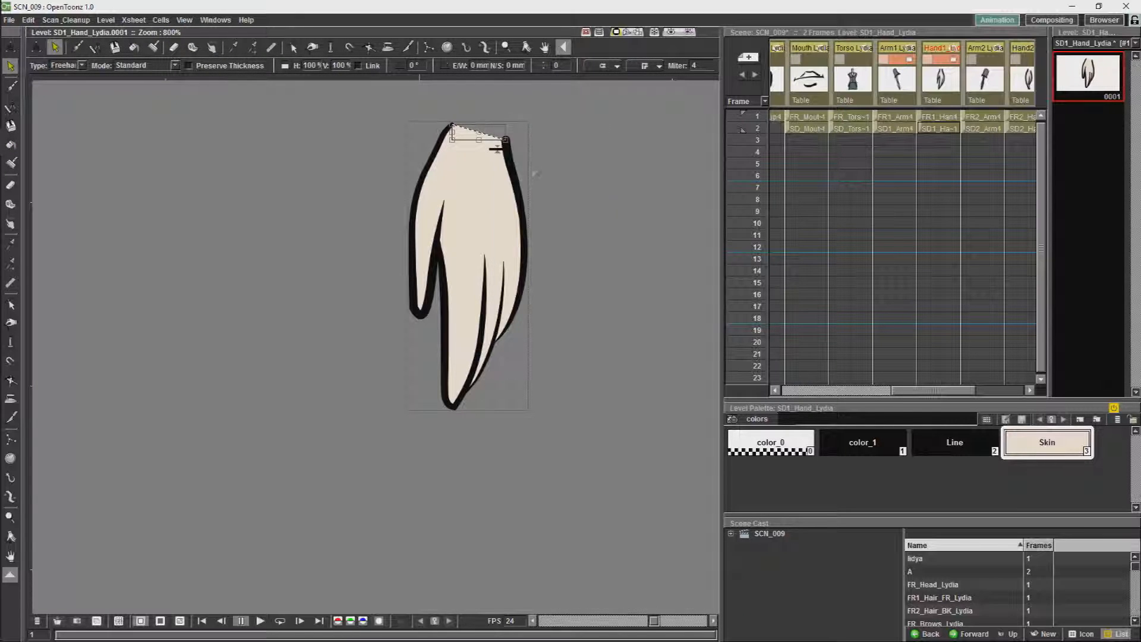
{"action": "left_click", "coordinate": [497, 154]}
Step: Replace the side-view Hand1 level's palette with the full character palette that includes Hair, Shirt, Collar, Eye and Skirt
{"action": "left_click", "coordinate": [946, 129]}
{"action": "scroll", "coordinate": [556, 267], "scroll_direction": "down", "scroll_amount": 5}
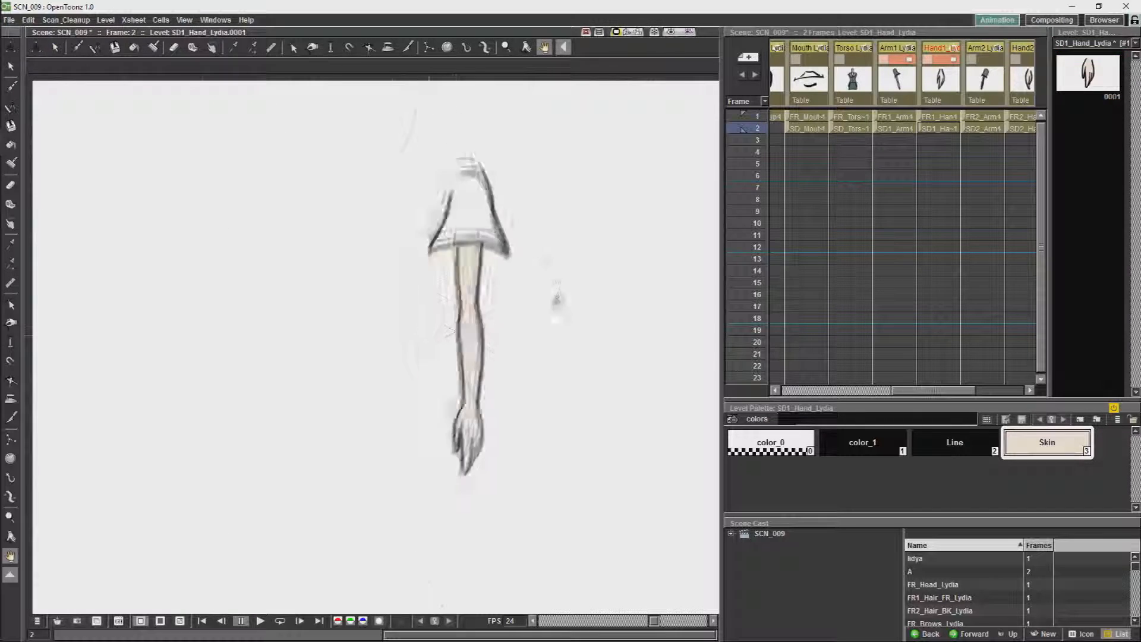
{"action": "scroll", "coordinate": [433, 227], "scroll_direction": "up", "scroll_amount": 6}
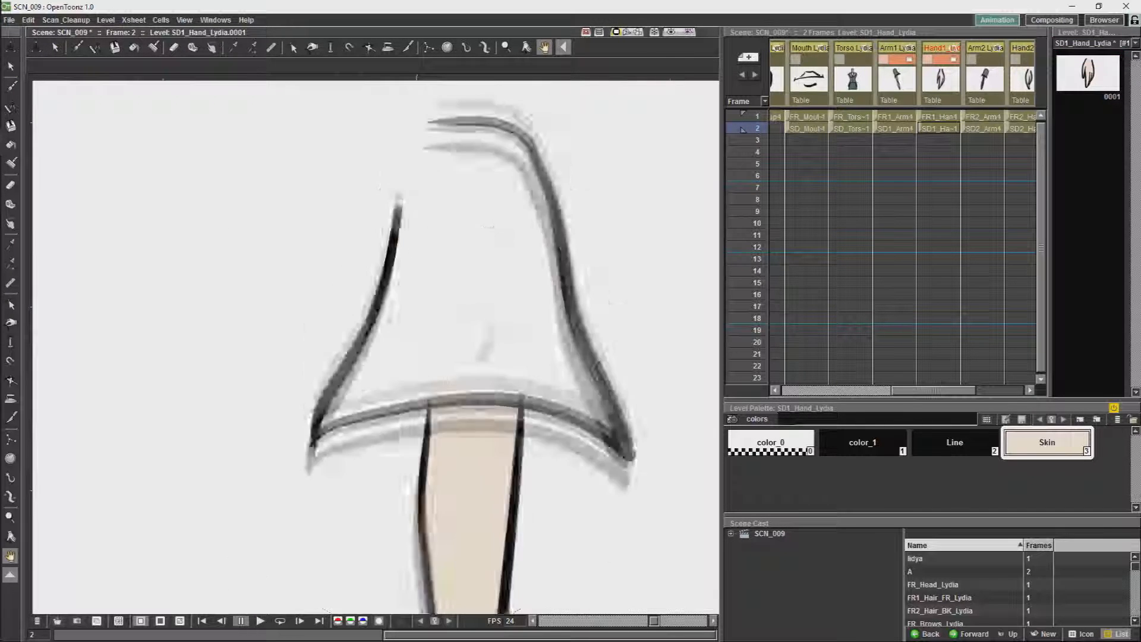
{"action": "left_click", "coordinate": [215, 20]}
{"action": "left_click", "coordinate": [250, 173]}
{"action": "left_click", "coordinate": [549, 342]}
{"action": "left_click", "coordinate": [601, 352]}
{"action": "right_click", "coordinate": [713, 353]}
{"action": "left_click", "coordinate": [786, 385]}
{"action": "left_click", "coordinate": [741, 321]}
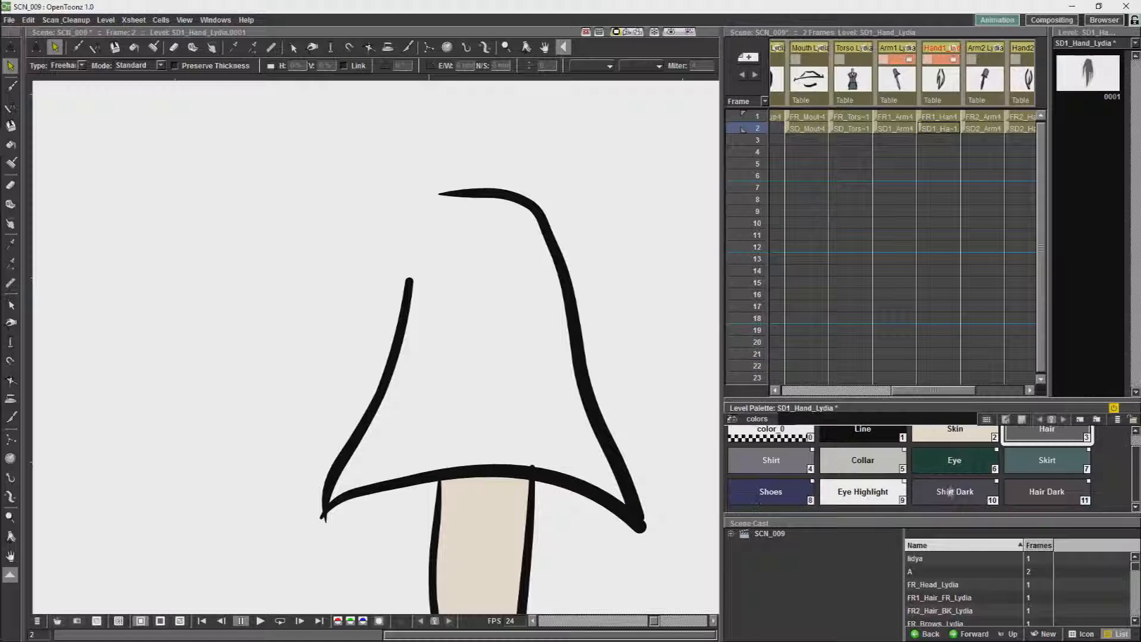
Step: Close the gap in the upper sleeve outline of the side-view Arm1 drawing with a joining line
{"action": "left_click", "coordinate": [771, 460]}
{"action": "left_click", "coordinate": [192, 47]}
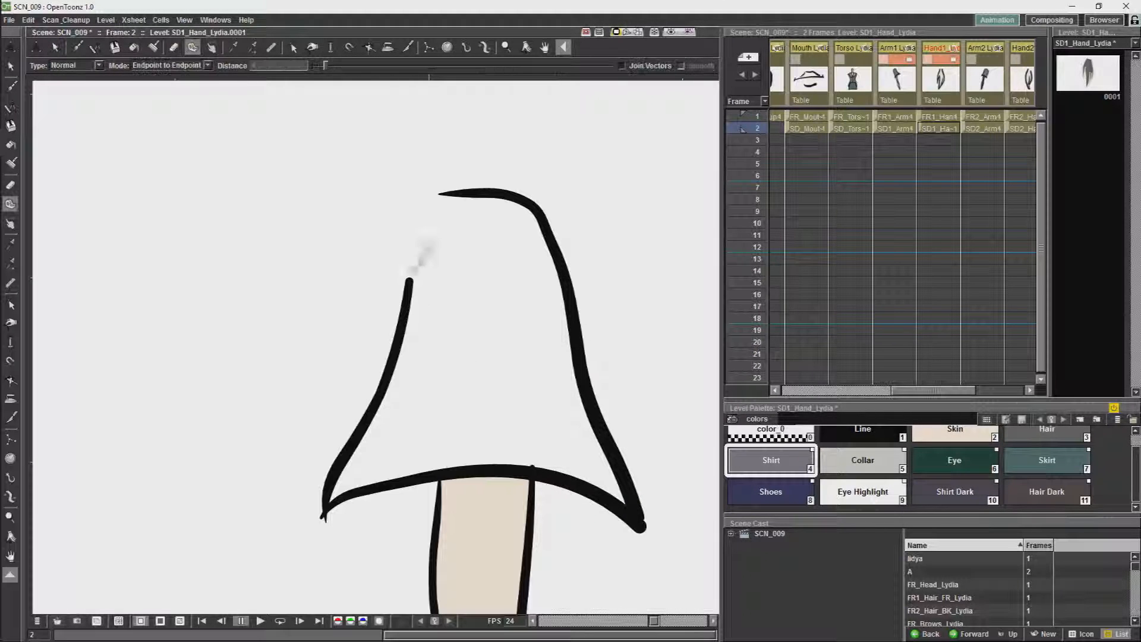
{"action": "left_click", "coordinate": [898, 129]}
{"action": "left_click_drag", "start_coordinate": [409, 280], "coordinate": [440, 195]}
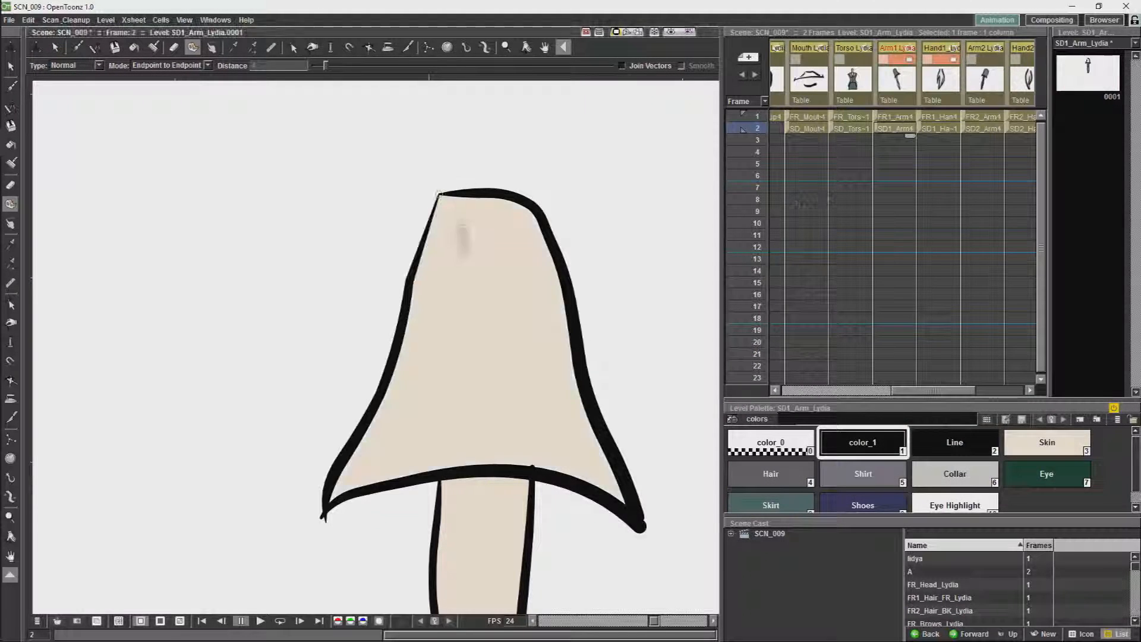
Step: Colour the side-view Arm1 sleeve area and its closing line with Shirt
{"action": "left_click", "coordinate": [863, 474]}
{"action": "key", "text": "f"}
{"action": "left_click", "coordinate": [427, 235]}
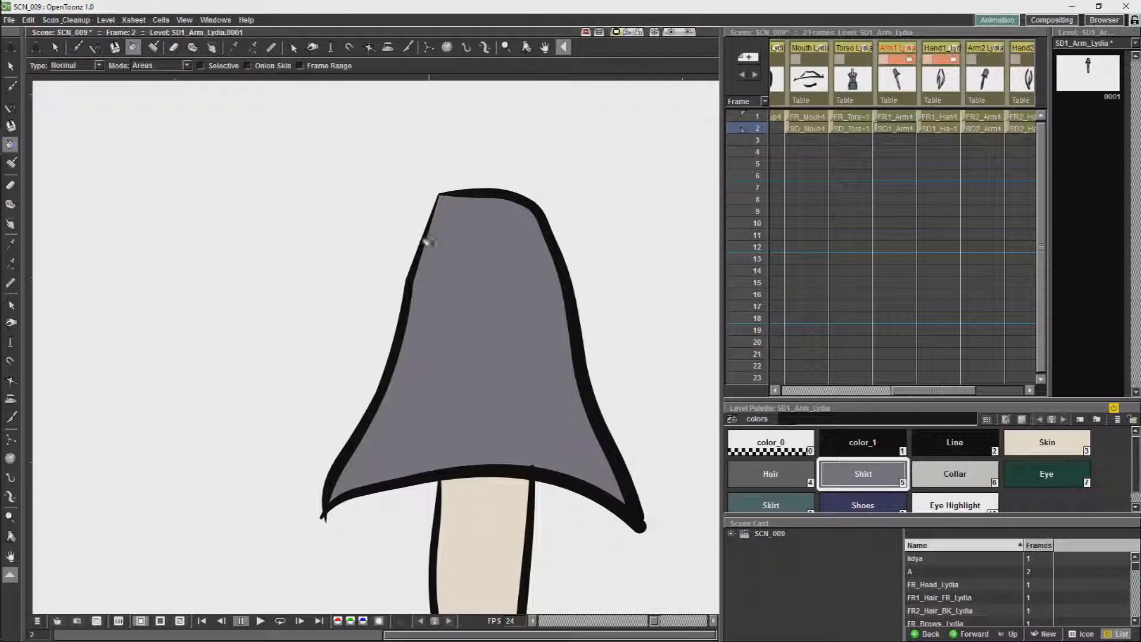
{"action": "left_click", "coordinate": [160, 75]}
{"action": "left_click", "coordinate": [423, 244]}
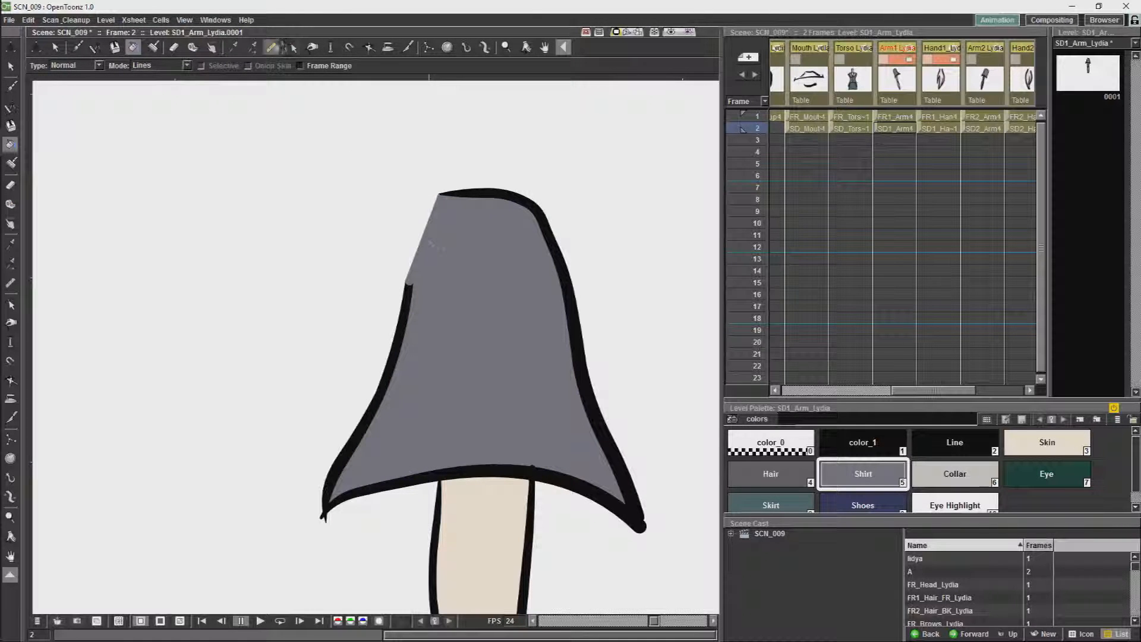
Step: Curve the sleeve's closing line outward to round the shoulder of the side-view Arm1 drawing
{"action": "key", "text": "s"}
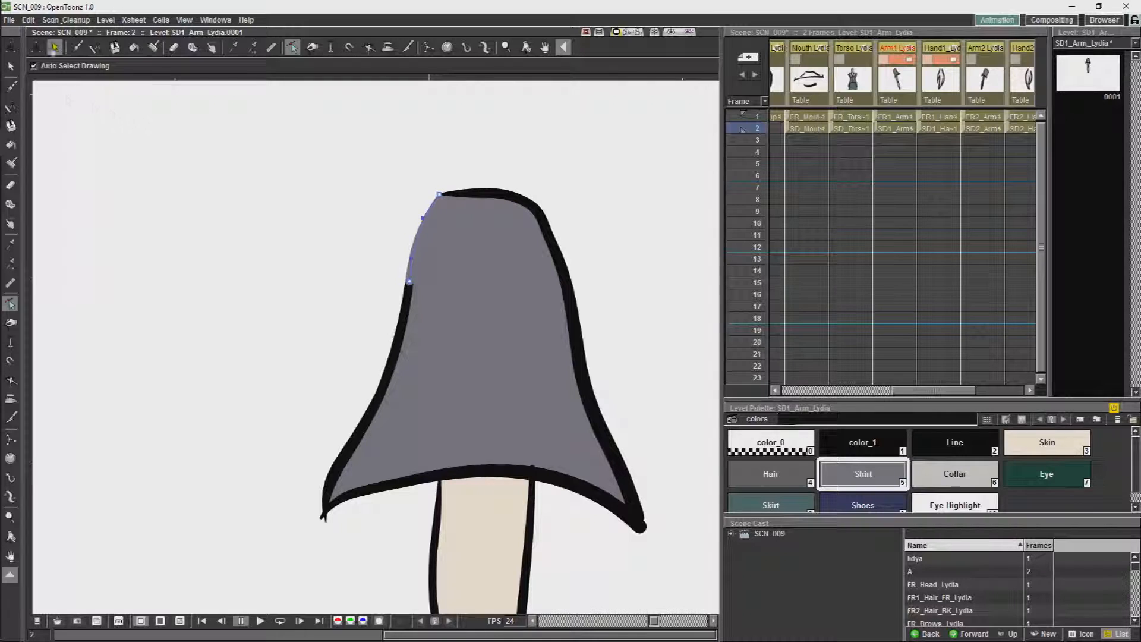
{"action": "left_click", "coordinate": [55, 48]}
{"action": "left_click", "coordinate": [415, 231]}
{"action": "right_click", "coordinate": [422, 223]}
{"action": "left_click", "coordinate": [465, 265]}
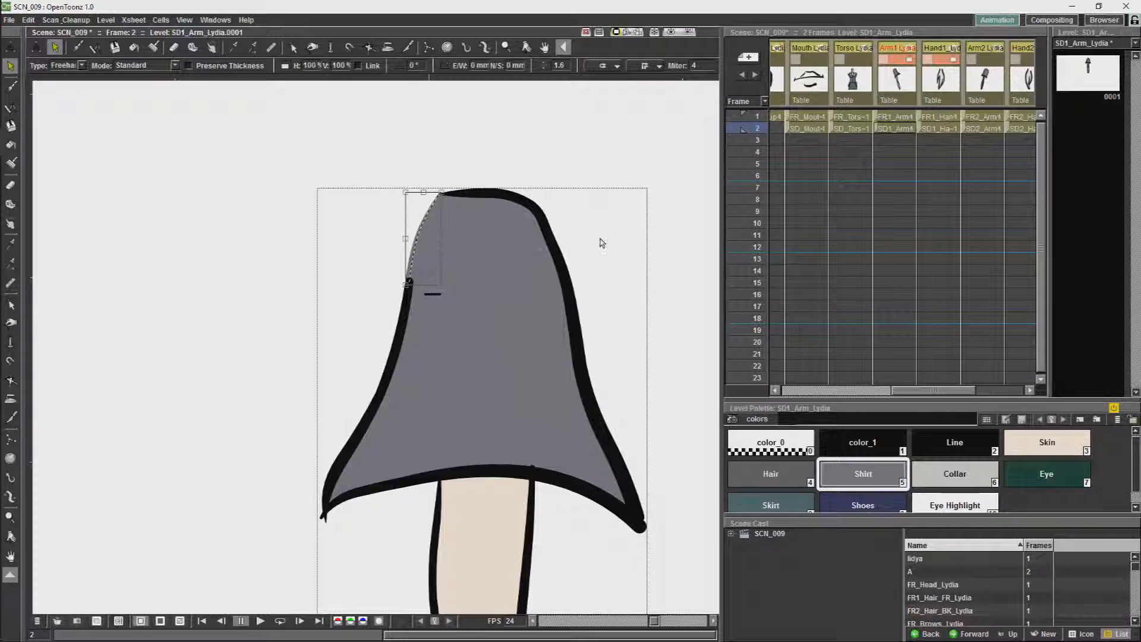
{"action": "left_click", "coordinate": [582, 199]}
Step: Recolour the side-view Hand1 outline with Line, and its filled area and wrist line with Skin
{"action": "scroll", "coordinate": [455, 182], "scroll_direction": "down", "scroll_amount": 11}
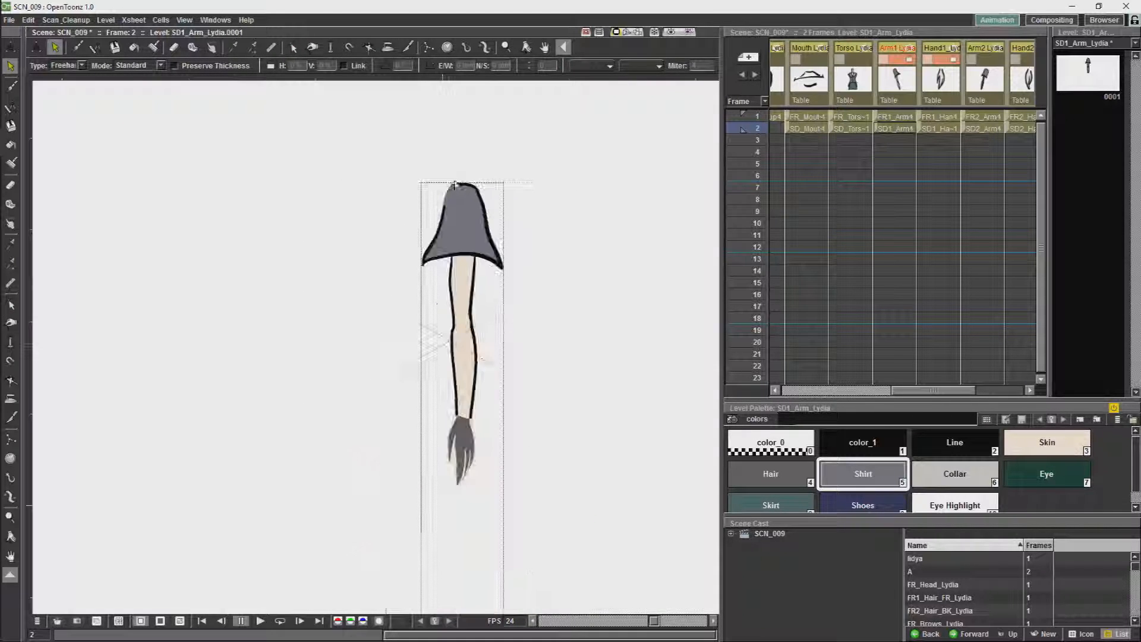
{"action": "left_click", "coordinate": [938, 101]}
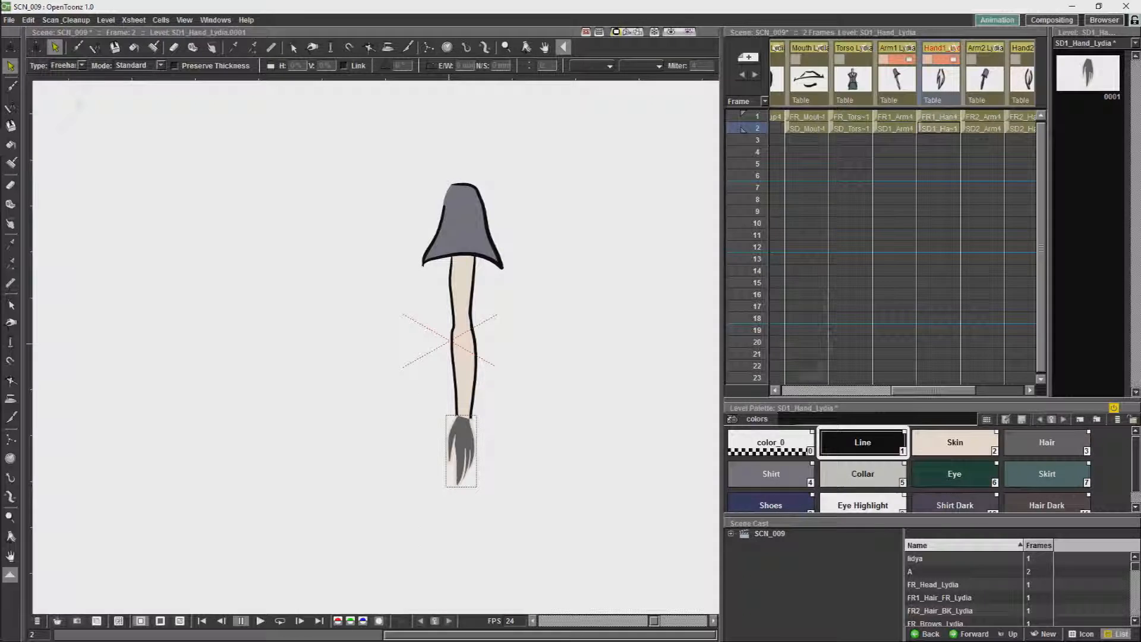
{"action": "left_click", "coordinate": [133, 48]}
{"action": "left_click", "coordinate": [473, 437]}
{"action": "left_click", "coordinate": [971, 439]}
{"action": "left_click", "coordinate": [147, 66]}
{"action": "left_click", "coordinate": [146, 85]}
{"action": "left_click", "coordinate": [469, 423]}
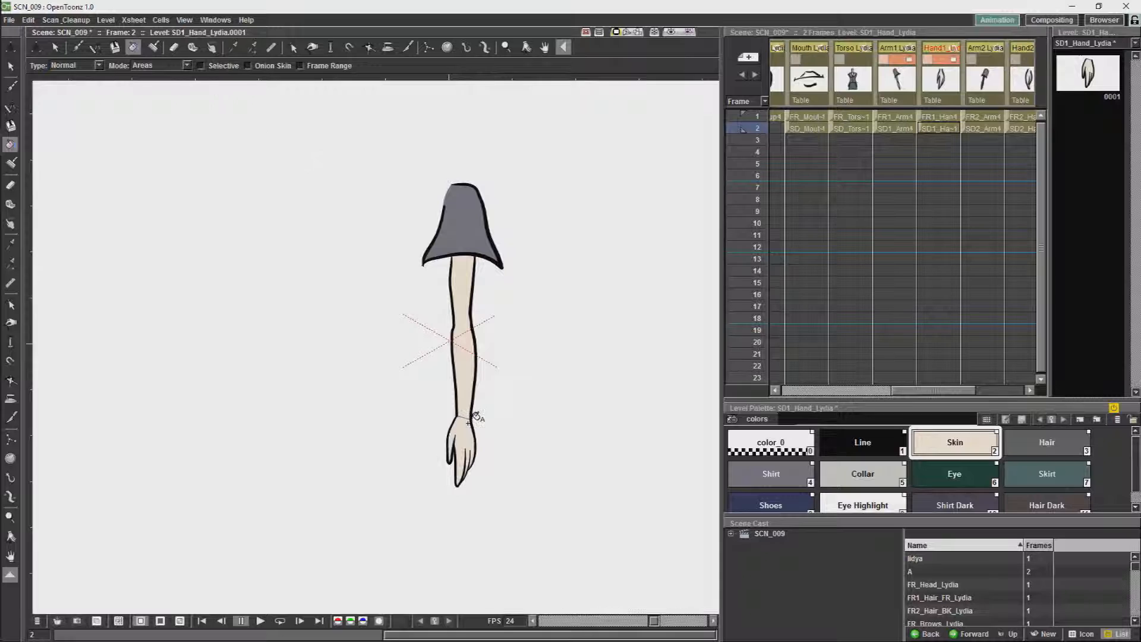
{"action": "left_click", "coordinate": [146, 65]}
{"action": "left_click", "coordinate": [146, 76]}
{"action": "left_click", "coordinate": [467, 418]}
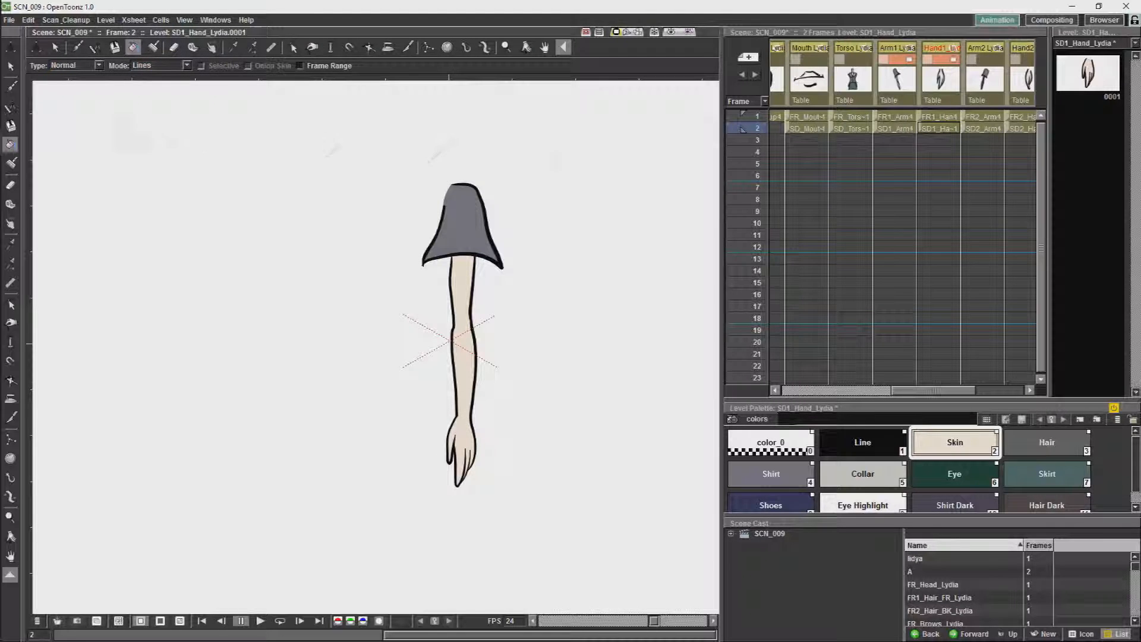
Step: Replace the side-view Arm2 artwork with a copy of the complete side-view Arm1 drawing
{"action": "left_click", "coordinate": [899, 129]}
{"action": "key", "text": "s"}
{"action": "mouse_move", "coordinate": [349, 135]}
{"action": "left_mouse_down"}
{"action": "mouse_move", "coordinate": [392, 119]}
{"action": "mouse_move", "coordinate": [375, 122]}
{"action": "left_mouse_up"}
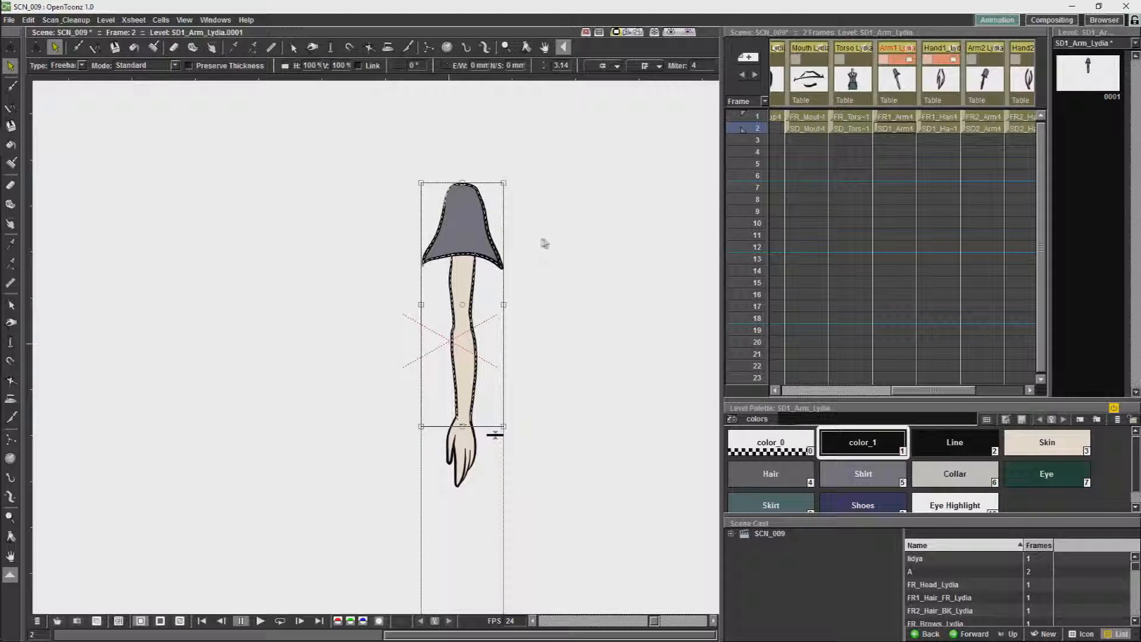
{"action": "left_click", "coordinate": [985, 130]}
{"action": "mouse_move", "coordinate": [524, 146]}
{"action": "left_mouse_down"}
{"action": "mouse_move", "coordinate": [494, 432]}
{"action": "mouse_move", "coordinate": [564, 245]}
{"action": "mouse_move", "coordinate": [509, 301]}
{"action": "left_mouse_up"}
{"action": "key", "text": "Delete"}
{"action": "key", "text": "Delete"}
{"action": "key", "text": "ctrl+v"}
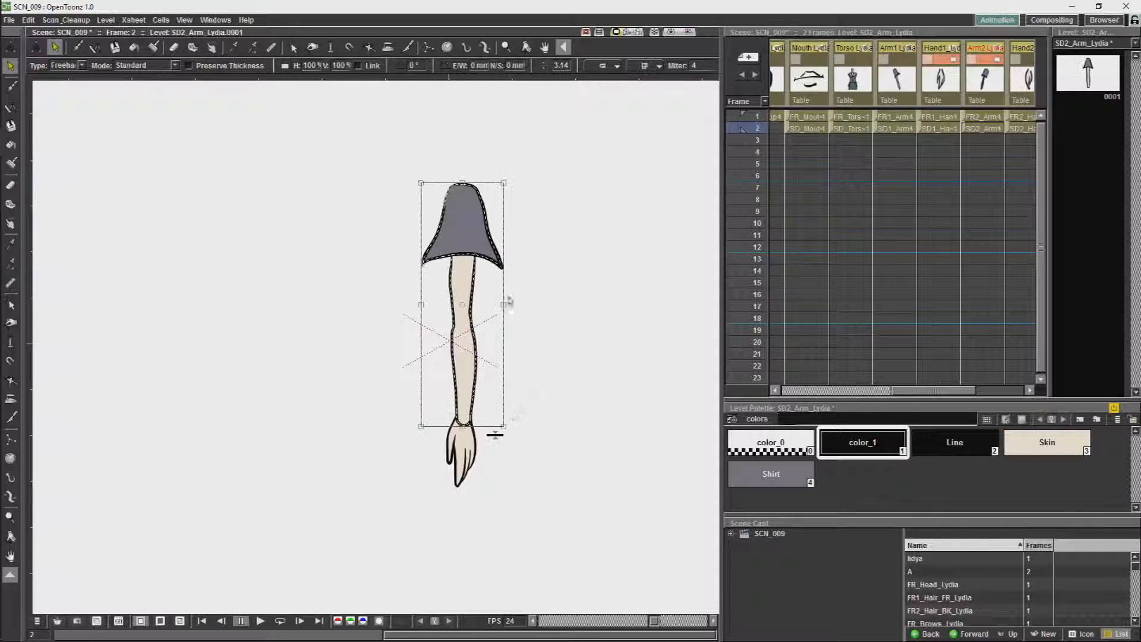
Step: Replace the side-view Hand2 artwork with a copy of the complete side-view Hand1 drawing
{"action": "left_click", "coordinate": [941, 130]}
{"action": "left_click_drag", "start_coordinate": [492, 383], "coordinate": [468, 494]}
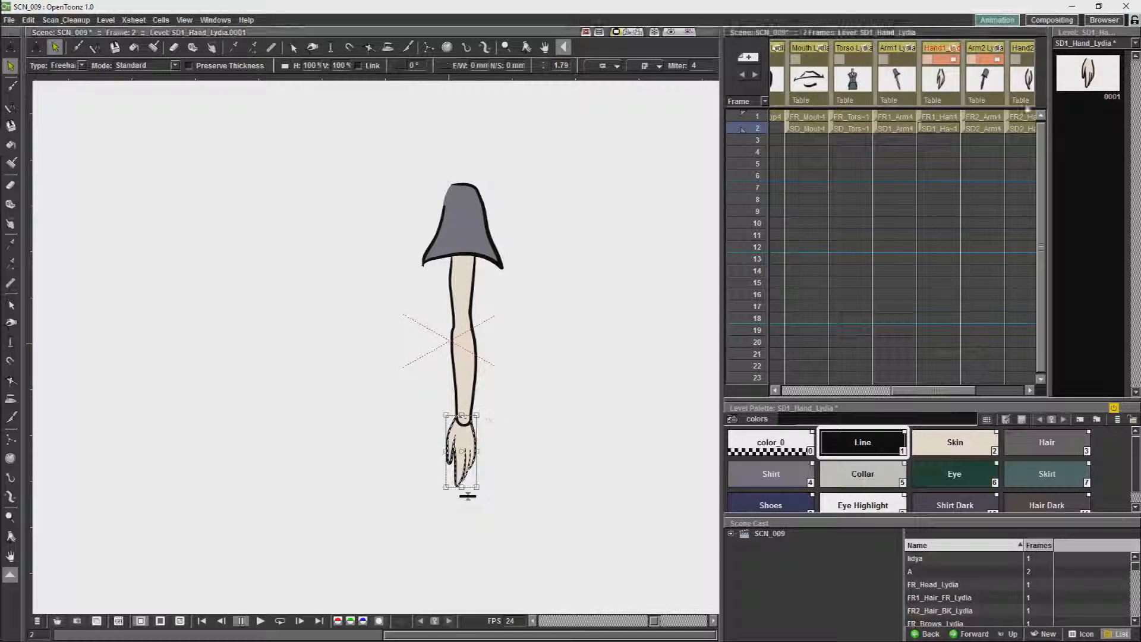
{"action": "left_click", "coordinate": [1019, 131]}
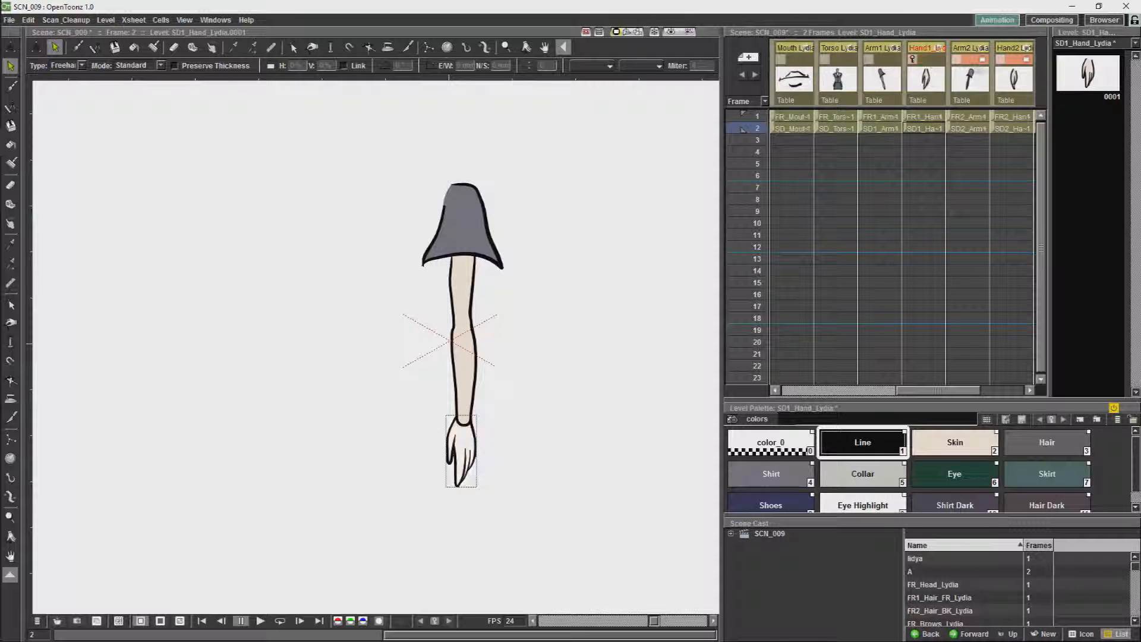
{"action": "left_click", "coordinate": [1014, 129]}
{"action": "left_click_drag", "start_coordinate": [520, 387], "coordinate": [532, 393]}
{"action": "key", "text": "Delete"}
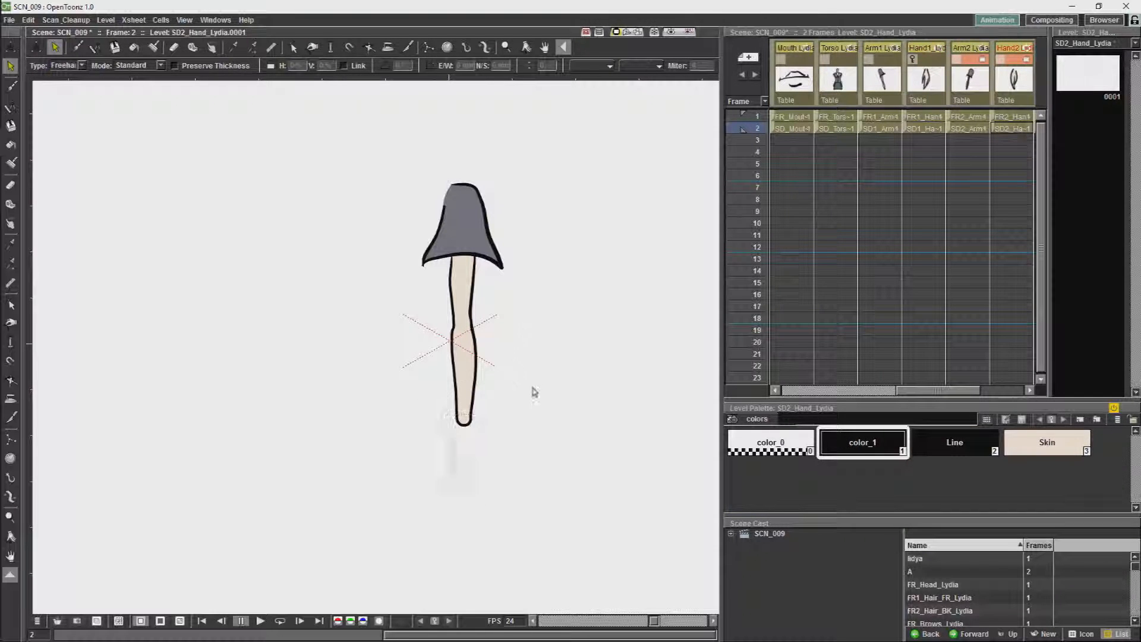
{"action": "key", "text": "ctrl+v"}
Step: Draw new finger lines with the Brush over the existing fingers of the side-view Hand2 drawing
{"action": "scroll", "coordinate": [473, 511], "scroll_direction": "up", "scroll_amount": 6}
{"action": "key", "text": "b"}
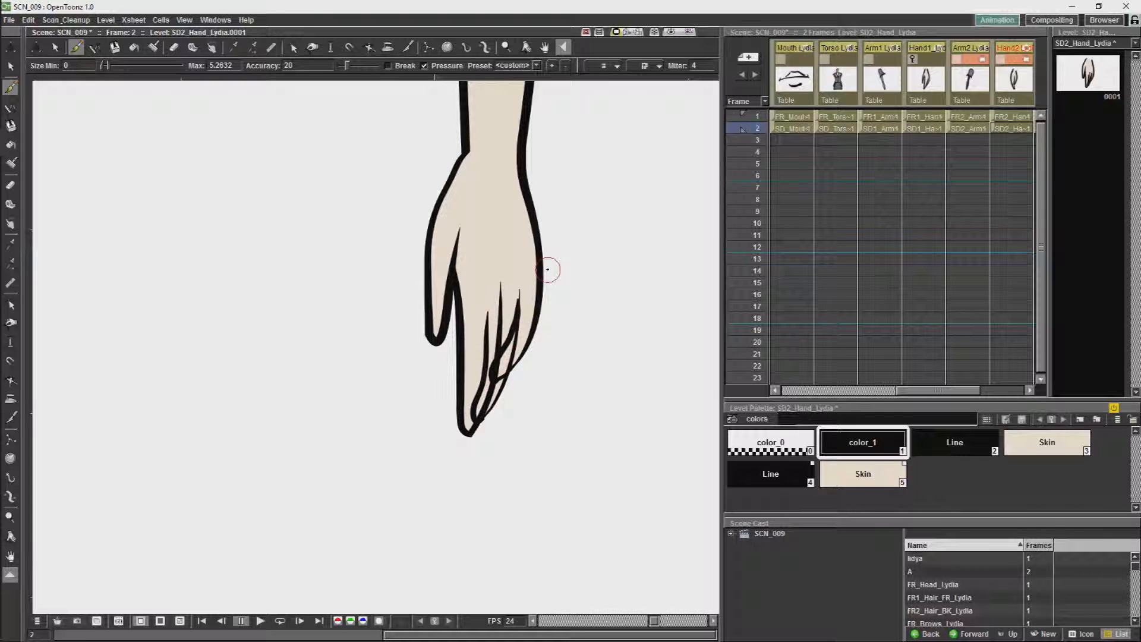
{"action": "scroll", "coordinate": [548, 270], "scroll_direction": "up", "scroll_amount": 2}
Step: Try to erase the old finger lines that overlap the newly drawn fingers on the side-view Hand2 drawing
{"action": "key", "text": "a"}
{"action": "left_click_drag", "start_coordinate": [452, 370], "coordinate": [465, 306]}
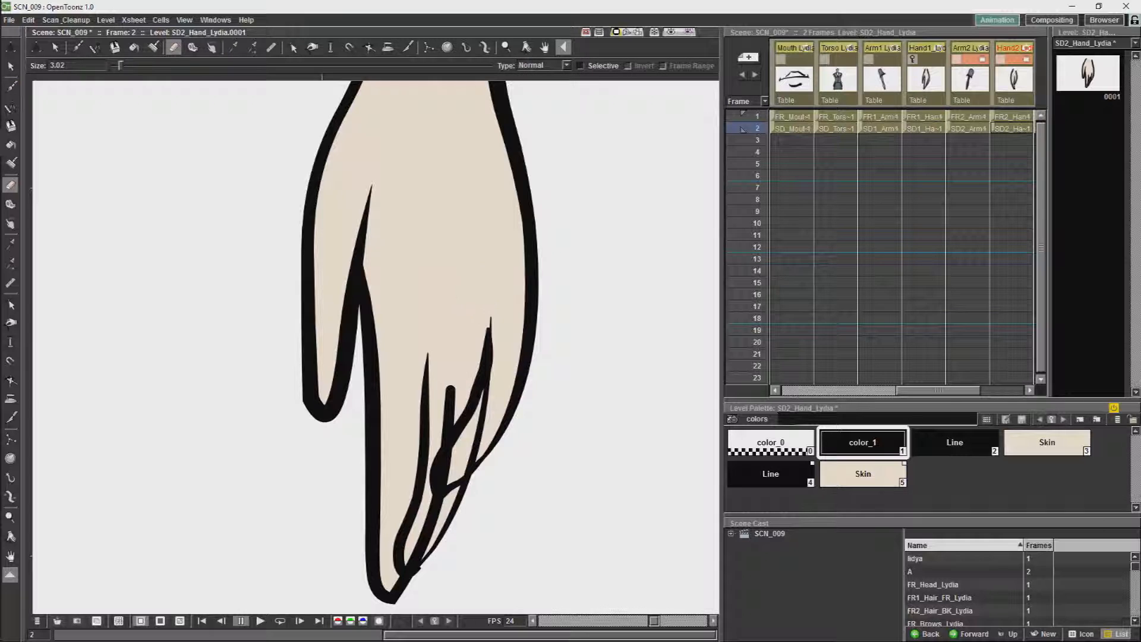
{"action": "left_click_drag", "start_coordinate": [486, 389], "coordinate": [465, 457]}
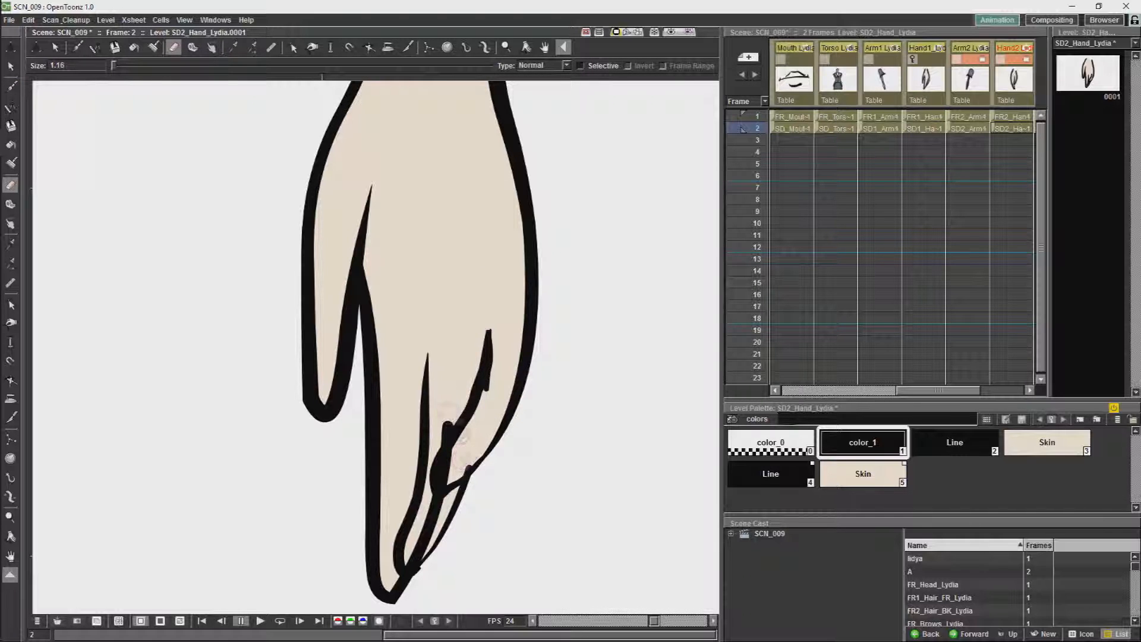
{"action": "mouse_move", "coordinate": [414, 553]}
{"action": "left_mouse_down"}
{"action": "mouse_move", "coordinate": [416, 565]}
{"action": "mouse_move", "coordinate": [423, 537]}
{"action": "left_mouse_up"}
{"action": "key", "text": "ctrl+z"}
{"action": "key", "text": "ctrl+z"}
Step: Delete the old finger strokes that run through the new fingers of the side-view Hand2 drawing
{"action": "left_click", "coordinate": [55, 47]}
{"action": "key", "text": "b"}
{"action": "left_click", "coordinate": [54, 47]}
{"action": "left_click", "coordinate": [487, 384]}
{"action": "key", "text": "Delete"}
{"action": "left_click", "coordinate": [492, 363]}
{"action": "left_click", "coordinate": [499, 367]}
{"action": "left_click", "coordinate": [449, 461]}
{"action": "key", "text": "Delete"}
Step: Adjust the outline thickness where the side-view Hand2 fingers meet, using the Pump tool with an accuracy of 75
{"action": "left_click", "coordinate": [415, 560]}
{"action": "left_click", "coordinate": [292, 47]}
{"action": "left_click", "coordinate": [414, 560]}
{"action": "left_click", "coordinate": [465, 538]}
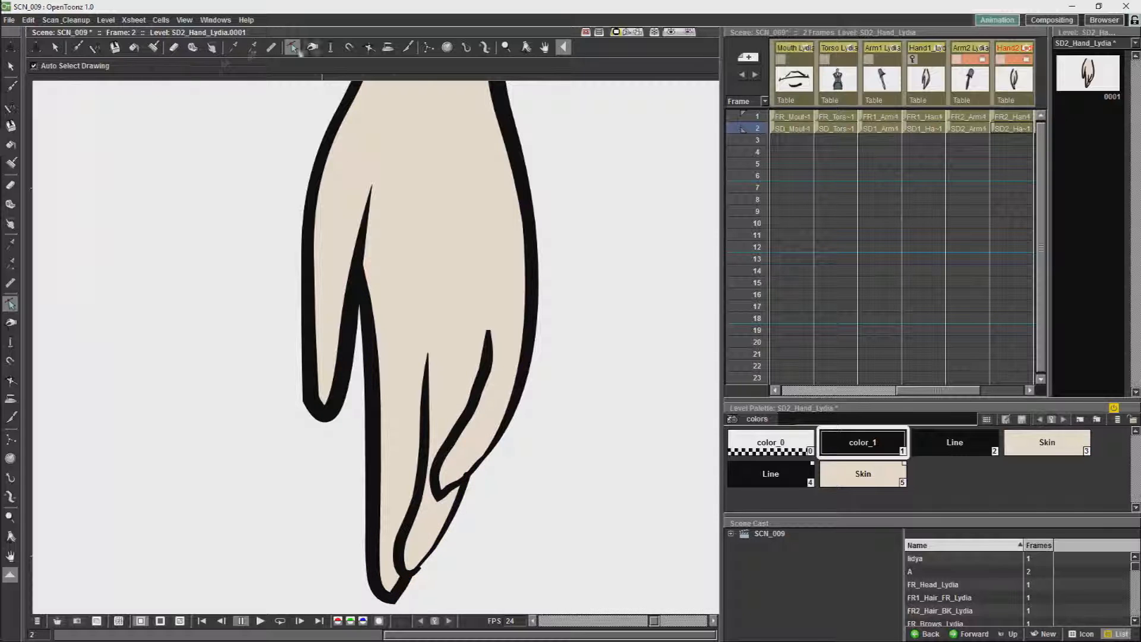
{"action": "left_click", "coordinate": [330, 47]}
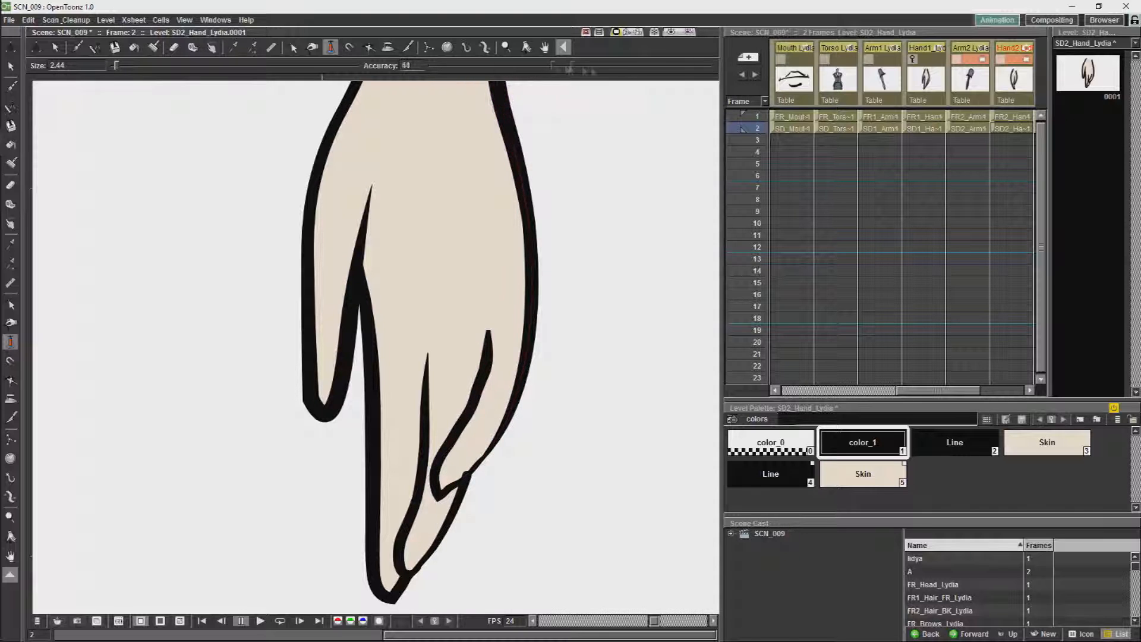
{"action": "left_click_drag", "start_coordinate": [470, 477], "coordinate": [468, 480]}
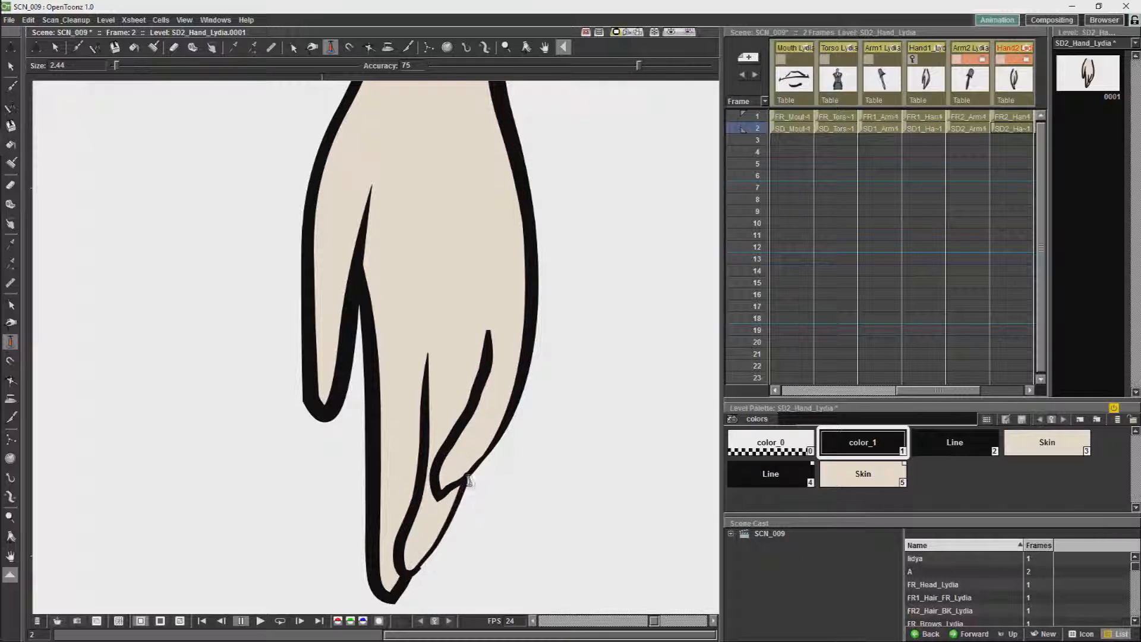
Step: Select the front-view Arm2 drawing and set the Fill tool to paint areas with Skin
{"action": "scroll", "coordinate": [374, 120], "scroll_direction": "down", "scroll_amount": 12}
{"action": "key", "text": "space"}
{"action": "left_click_drag", "start_coordinate": [374, 119], "coordinate": [400, 492]}
{"action": "scroll", "coordinate": [373, 191], "scroll_direction": "down", "scroll_amount": 11}
{"action": "left_click_drag", "start_coordinate": [942, 391], "coordinate": [985, 390]}
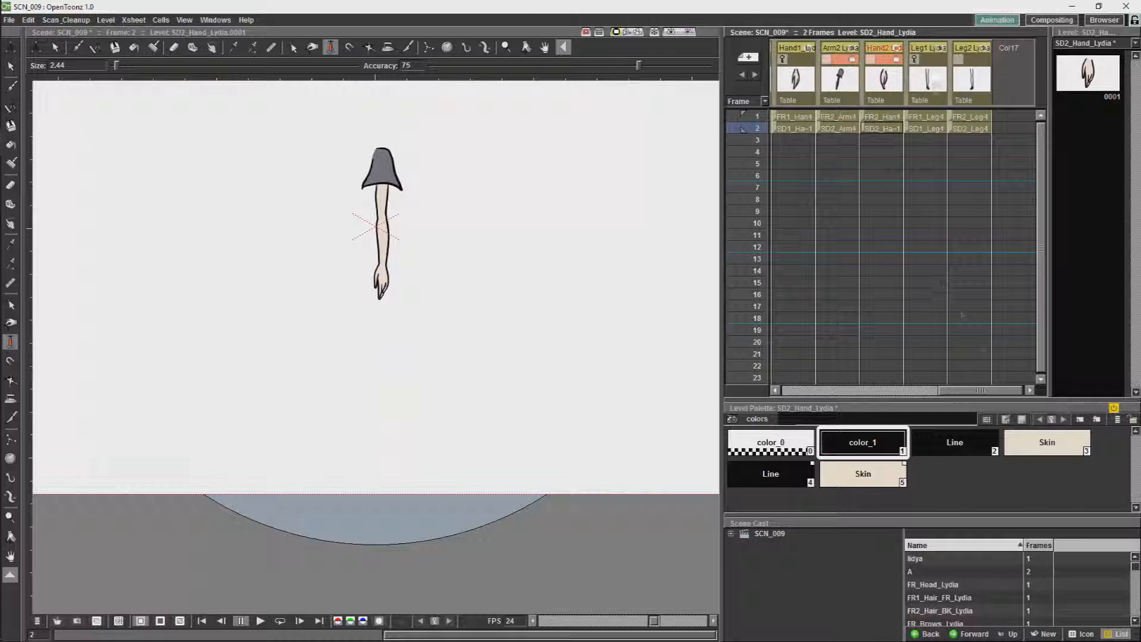
{"action": "left_click", "coordinate": [927, 117]}
{"action": "left_click", "coordinate": [839, 118]}
{"action": "scroll", "coordinate": [493, 229], "scroll_direction": "up", "scroll_amount": 6}
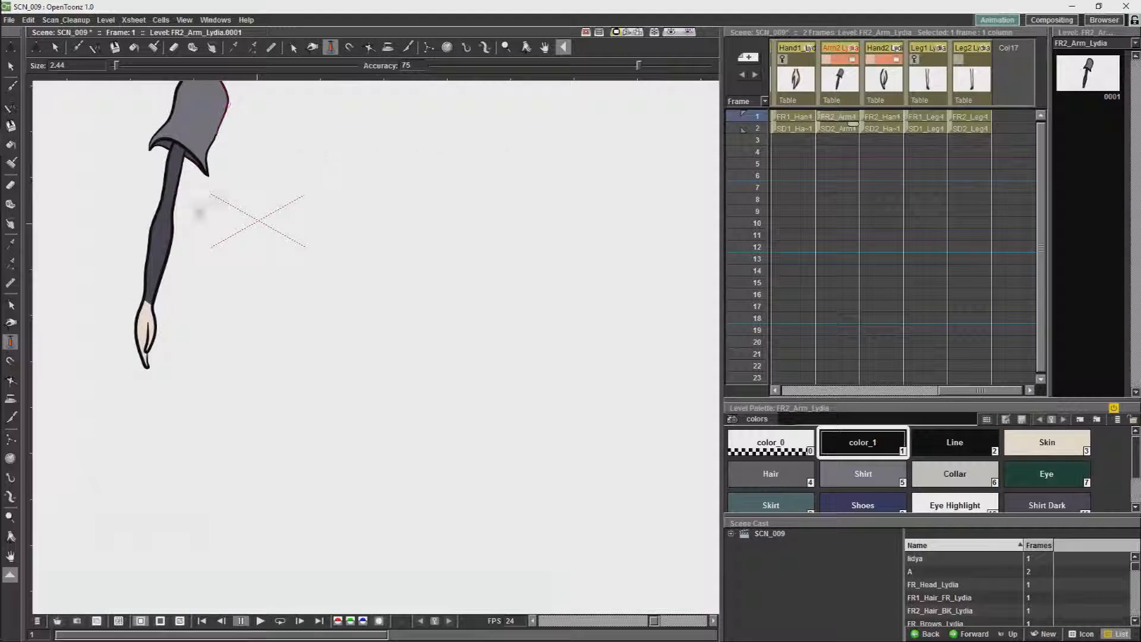
{"action": "left_click", "coordinate": [1048, 442]}
{"action": "left_click", "coordinate": [10, 144]}
{"action": "left_click", "coordinate": [146, 64]}
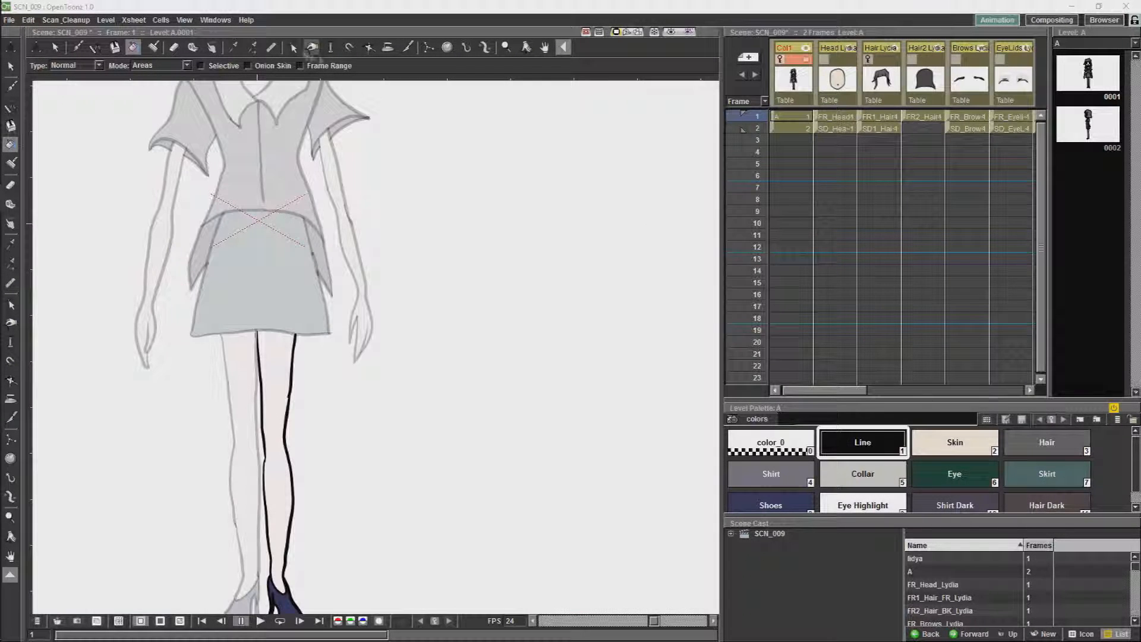
Step: Select the front-view Leg1 drawing and extend its inner thigh line upward beneath the skirt
{"action": "left_click", "coordinate": [294, 47]}
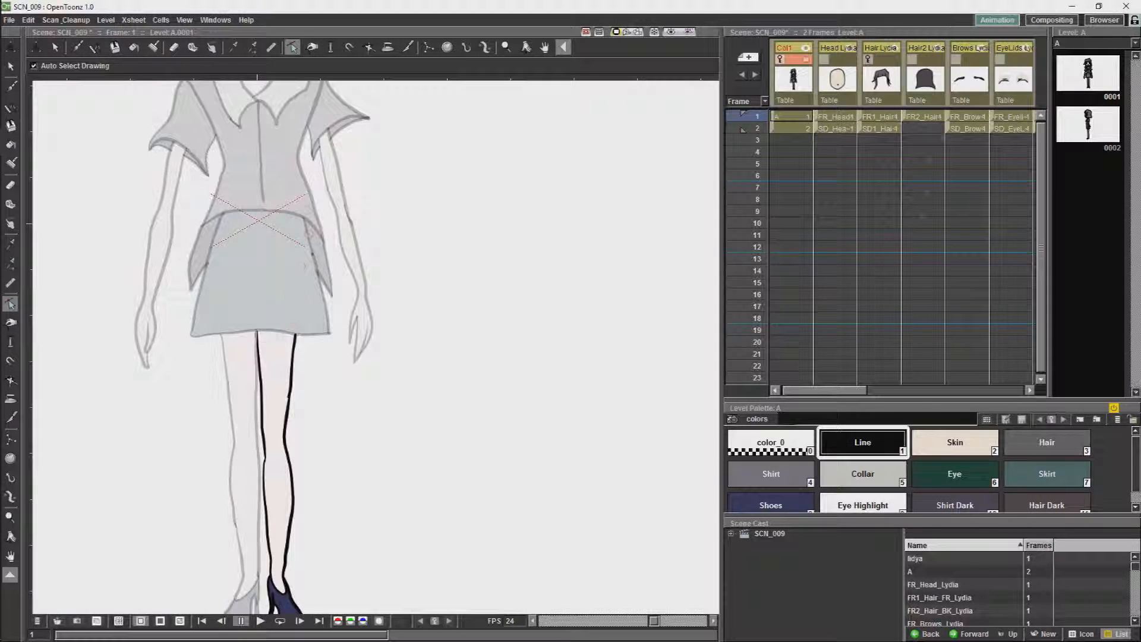
{"action": "left_click_drag", "start_coordinate": [850, 390], "coordinate": [1007, 390]}
{"action": "left_click", "coordinate": [928, 117]}
{"action": "scroll", "coordinate": [270, 379], "scroll_direction": "up", "scroll_amount": 6}
{"action": "key", "text": "space"}
{"action": "left_click_drag", "start_coordinate": [401, 280], "coordinate": [550, 478]}
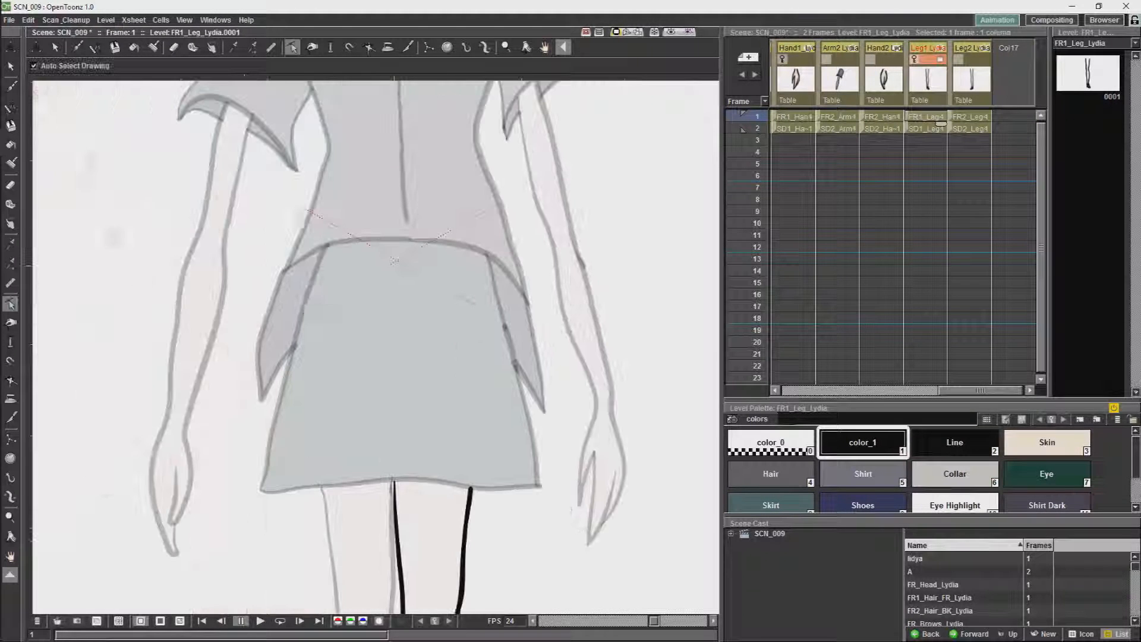
{"action": "left_click", "coordinate": [395, 486]}
{"action": "left_click", "coordinate": [699, 283]}
{"action": "left_click", "coordinate": [914, 59]}
{"action": "left_click", "coordinate": [395, 484]}
{"action": "left_click_drag", "start_coordinate": [395, 482], "coordinate": [397, 315]}
Step: Extend the outer thigh line of the front-view Leg1 drawing up beneath the skirt
{"action": "left_click", "coordinate": [471, 490]}
{"action": "left_click_drag", "start_coordinate": [471, 490], "coordinate": [470, 321]}
{"action": "key", "text": "space"}
{"action": "left_click_drag", "start_coordinate": [471, 322], "coordinate": [481, 156]}
Step: Adjust the control points around the knee of the front-view Leg1 drawing to smooth its lines
{"action": "left_click", "coordinate": [469, 452]}
{"action": "left_click", "coordinate": [469, 453]}
{"action": "left_click", "coordinate": [416, 513]}
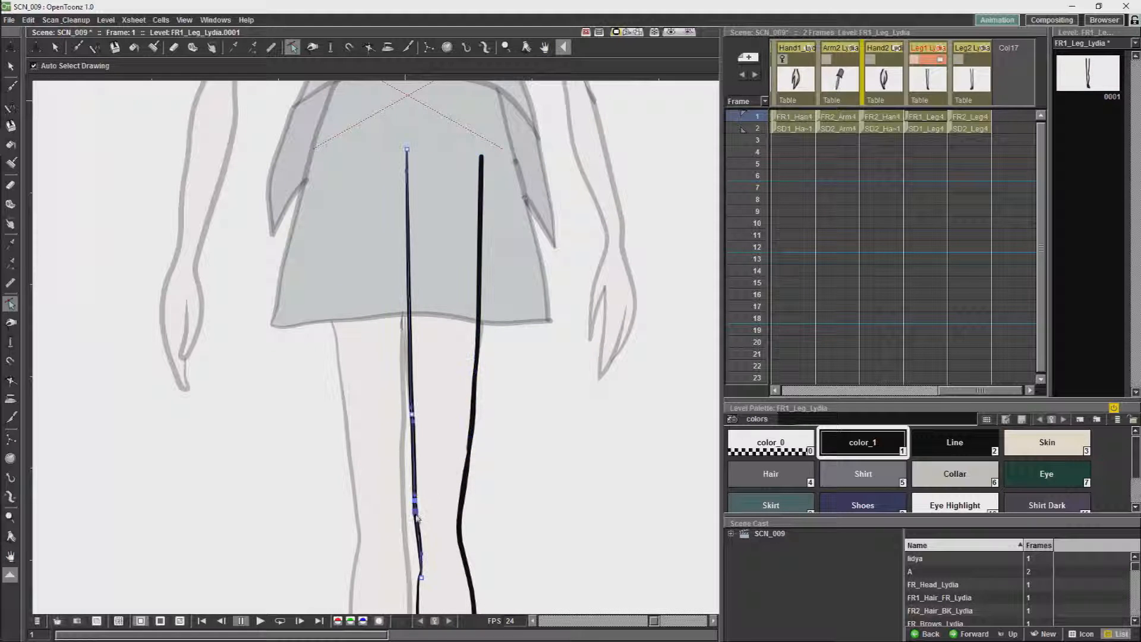
{"action": "left_click_drag", "start_coordinate": [421, 555], "coordinate": [422, 551]}
{"action": "key", "text": "space"}
{"action": "scroll", "coordinate": [450, 497], "scroll_direction": "up", "scroll_amount": 6}
{"action": "mouse_move", "coordinate": [452, 416]}
{"action": "left_mouse_down"}
{"action": "mouse_move", "coordinate": [499, 298]}
{"action": "mouse_move", "coordinate": [503, 427]}
{"action": "mouse_move", "coordinate": [508, 391]}
{"action": "left_mouse_up"}
{"action": "left_click", "coordinate": [441, 530]}
{"action": "key", "text": "space"}
{"action": "left_click", "coordinate": [504, 421]}
{"action": "key", "text": "space"}
Step: Shift the upper control points of the front-view Leg1 outer thigh line outward to widen the thigh
{"action": "mouse_move", "coordinate": [524, 106]}
{"action": "left_mouse_down"}
{"action": "mouse_move", "coordinate": [531, 324]}
{"action": "mouse_move", "coordinate": [566, 408]}
{"action": "left_mouse_up"}
{"action": "left_click", "coordinate": [565, 407]}
{"action": "left_click_drag", "start_coordinate": [568, 144], "coordinate": [588, 145]}
{"action": "left_click", "coordinate": [575, 358], "text": "ctrl"}
{"action": "left_click_drag", "start_coordinate": [575, 357], "coordinate": [580, 357]}
{"action": "left_click_drag", "start_coordinate": [588, 145], "coordinate": [595, 145]}
{"action": "key", "text": "space"}
{"action": "left_click_drag", "start_coordinate": [579, 365], "coordinate": [647, 475]}
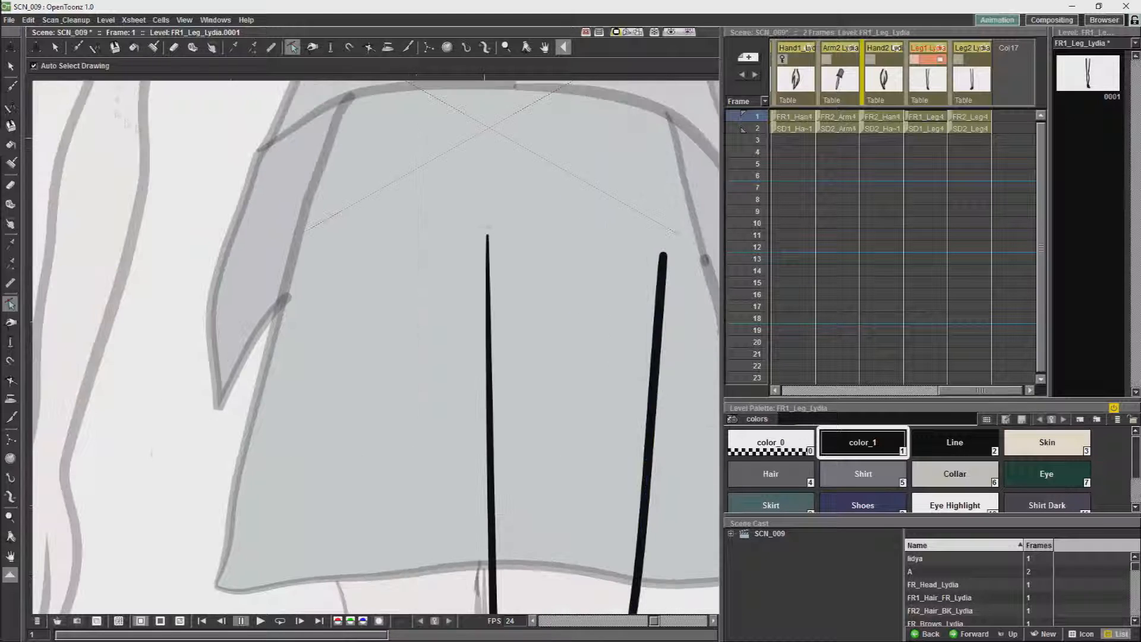
Step: Close the thigh top of the front-view Leg1 drawing with an endpoint-to-endpoint Tape join and fill the leg with Skin
{"action": "left_click", "coordinate": [192, 48]}
{"action": "left_click_drag", "start_coordinate": [487, 236], "coordinate": [663, 256]}
{"action": "scroll", "coordinate": [622, 247], "scroll_direction": "down", "scroll_amount": 11}
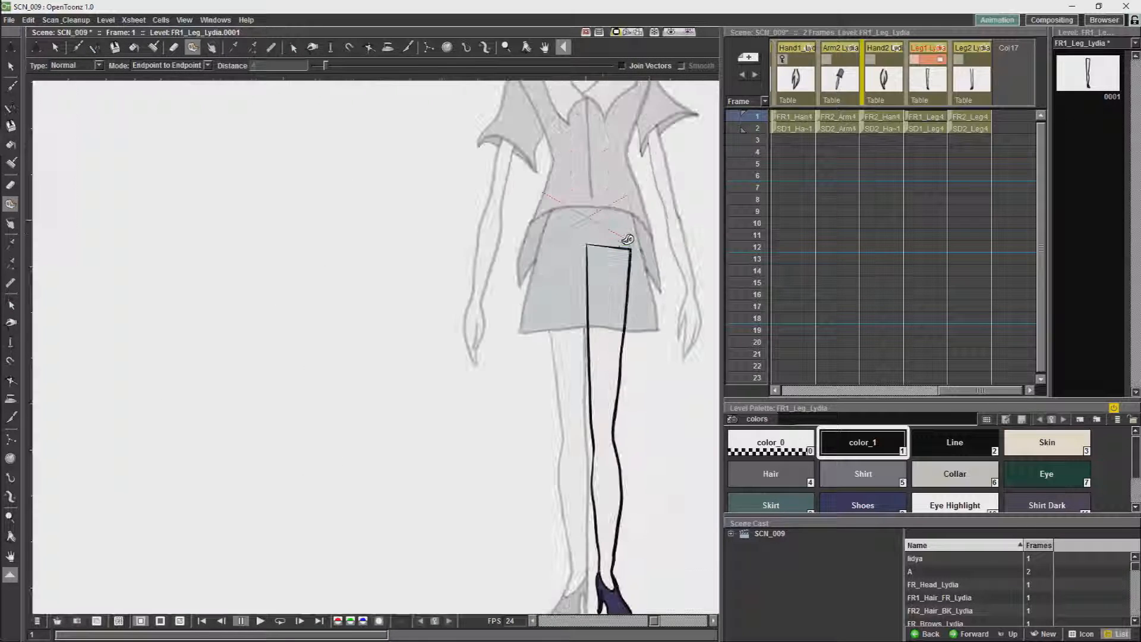
{"action": "left_click", "coordinate": [1048, 442]}
{"action": "key", "text": "f"}
{"action": "left_click", "coordinate": [612, 308]}
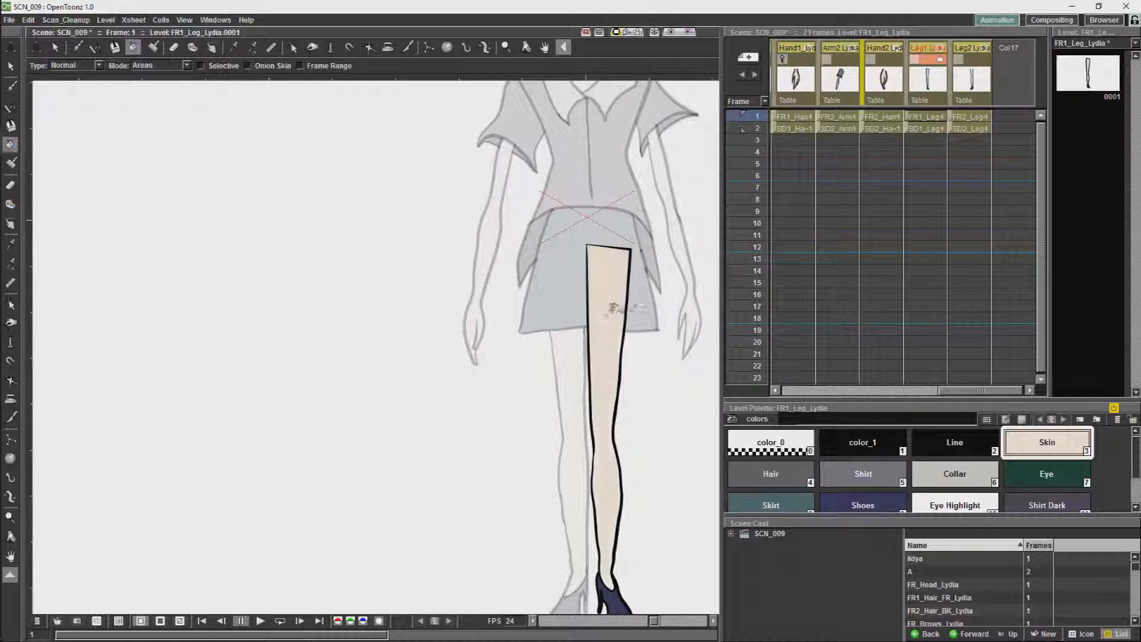
Step: Reshape the inner calf line of the front-view Leg1 drawing by moving its control points
{"action": "scroll", "coordinate": [647, 471], "scroll_direction": "up", "scroll_amount": 9}
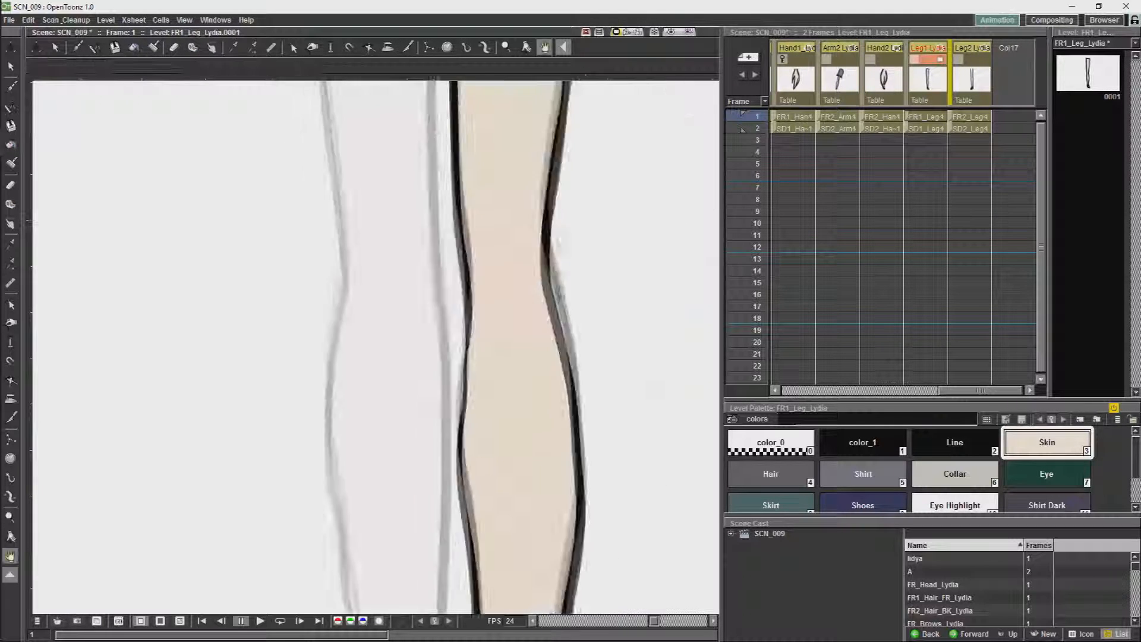
{"action": "left_click", "coordinate": [292, 47]}
{"action": "left_click", "coordinate": [465, 309]}
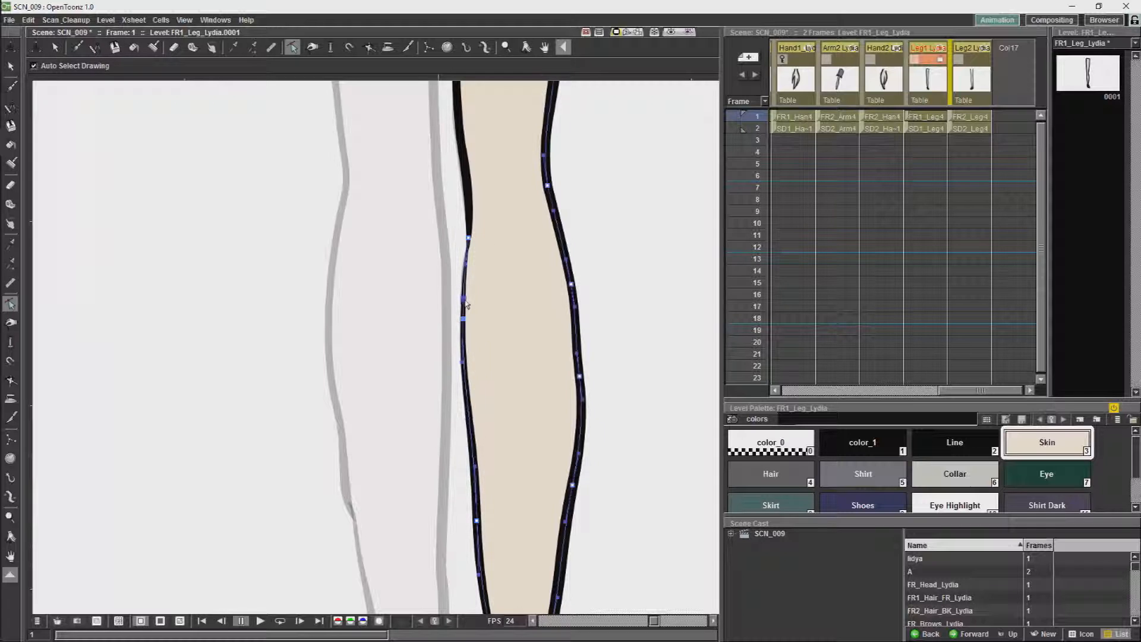
{"action": "left_click_drag", "start_coordinate": [478, 479], "coordinate": [455, 356]}
{"action": "left_click", "coordinate": [454, 370]}
{"action": "left_click_drag", "start_coordinate": [455, 398], "coordinate": [455, 398]}
{"action": "left_click_drag", "start_coordinate": [458, 453], "coordinate": [462, 451]}
{"action": "key", "text": "space"}
{"action": "left_click_drag", "start_coordinate": [528, 556], "coordinate": [498, 363]}
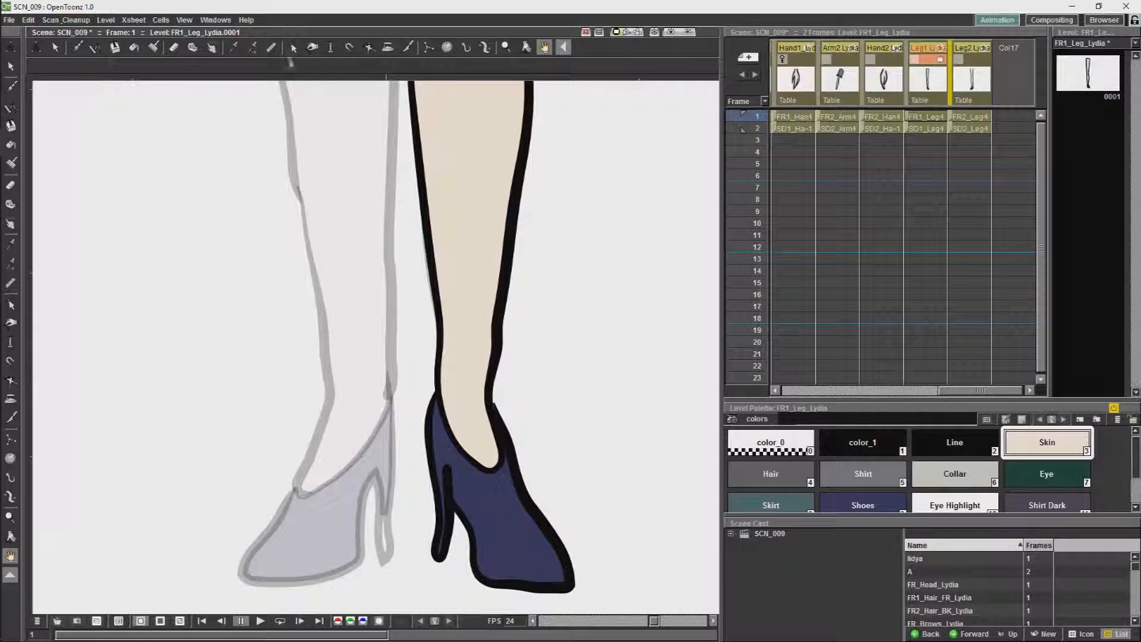
Step: Delete the uneven control point above the ankle on the front-view Leg1 outer line to smooth the curve
{"action": "left_click", "coordinate": [292, 47]}
{"action": "left_click", "coordinate": [497, 347]}
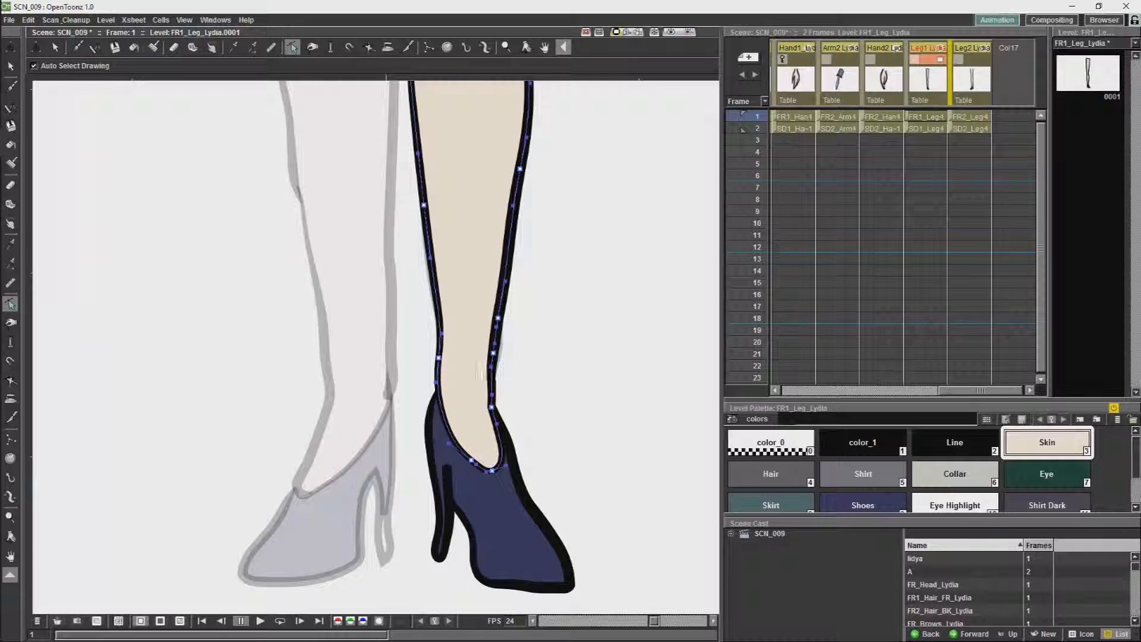
{"action": "key", "text": "Delete"}
{"action": "key", "text": "ctrl+z"}
{"action": "left_click", "coordinate": [501, 317]}
{"action": "left_click", "coordinate": [499, 318]}
{"action": "key", "text": "Delete"}
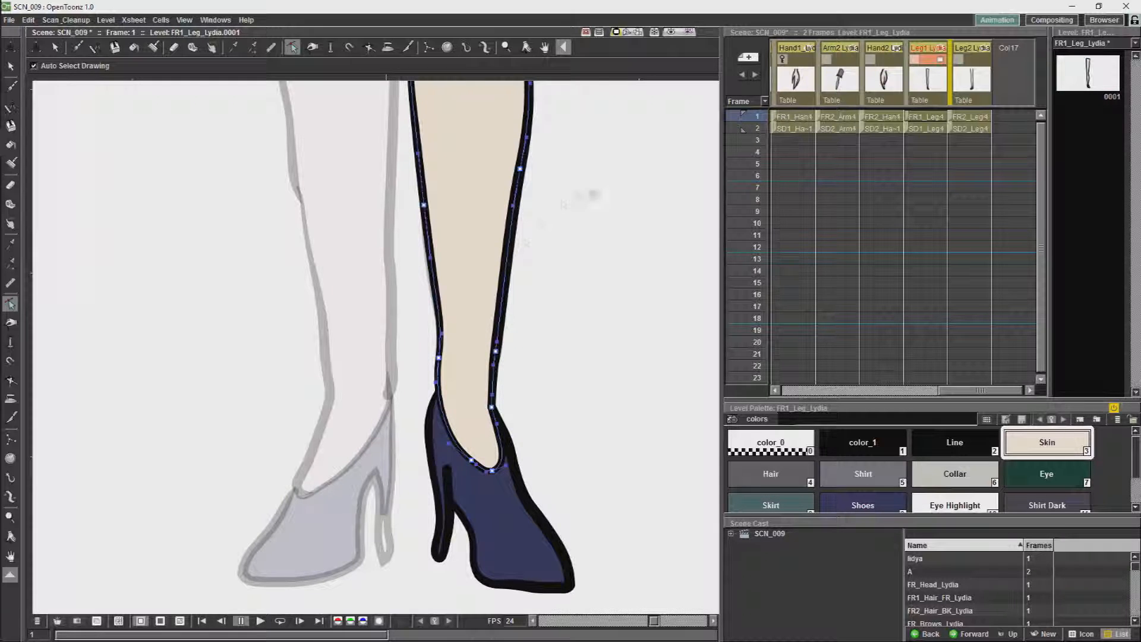
{"action": "key", "text": "space"}
{"action": "left_click_drag", "start_coordinate": [469, 166], "coordinate": [470, 510]}
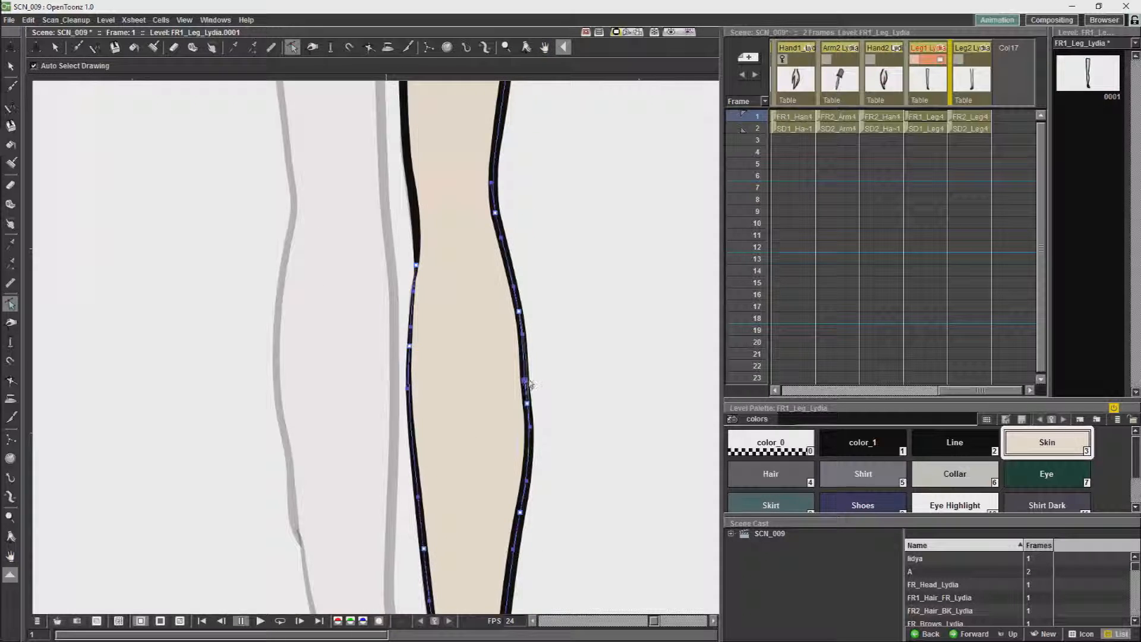
{"action": "key", "text": "space"}
{"action": "left_click_drag", "start_coordinate": [526, 137], "coordinate": [522, 502]}
Step: Select the front-view Leg2 drawing and extend both of its thigh lines upward beneath the skirt
{"action": "scroll", "coordinate": [507, 362], "scroll_direction": "down", "scroll_amount": 12}
{"action": "left_click", "coordinate": [970, 117]}
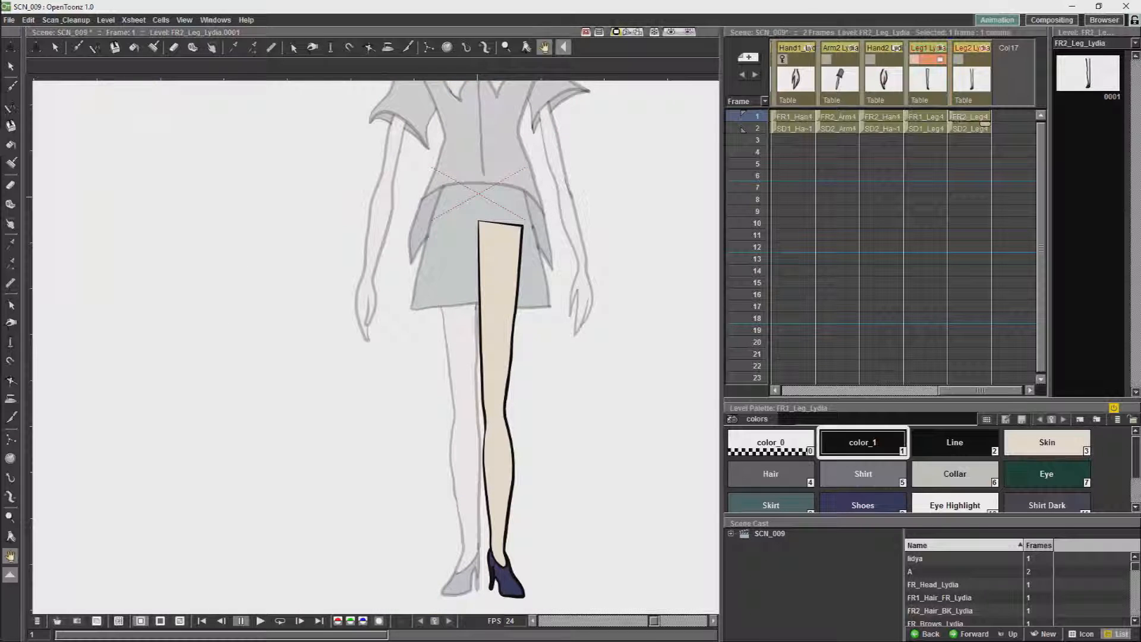
{"action": "scroll", "coordinate": [410, 253], "scroll_direction": "up", "scroll_amount": 6}
{"action": "left_click", "coordinate": [292, 47]}
{"action": "left_click", "coordinate": [471, 364]}
{"action": "left_click_drag", "start_coordinate": [471, 360], "coordinate": [459, 195]}
{"action": "left_click", "coordinate": [542, 361]}
{"action": "left_click", "coordinate": [542, 360]}
{"action": "left_click_drag", "start_coordinate": [541, 357], "coordinate": [539, 191]}
Step: Delete the uneven control point on the inner line of the front-view Leg2 drawing
{"action": "key", "text": "space"}
{"action": "left_click_drag", "start_coordinate": [505, 324], "coordinate": [499, 212]}
{"action": "left_click", "coordinate": [537, 393]}
{"action": "key", "text": "Delete"}
Step: Separate the overlapping stroke ends on the front-view Leg2 outer calf and thin the upper one with the Pump tool
{"action": "key", "text": "space"}
{"action": "left_click_drag", "start_coordinate": [517, 407], "coordinate": [519, 203]}
{"action": "left_click", "coordinate": [496, 432]}
{"action": "scroll", "coordinate": [494, 412], "scroll_direction": "up", "scroll_amount": 11}
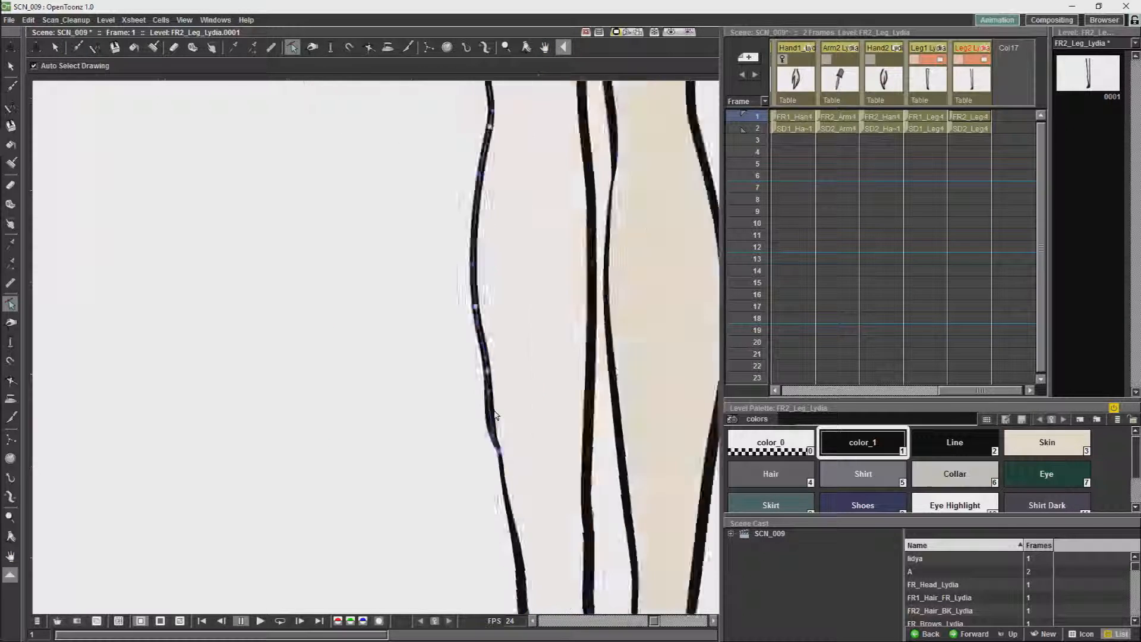
{"action": "left_click", "coordinate": [498, 488]}
{"action": "left_click", "coordinate": [499, 489]}
{"action": "mouse_move", "coordinate": [501, 490]}
{"action": "left_mouse_down"}
{"action": "mouse_move", "coordinate": [493, 405]}
{"action": "mouse_move", "coordinate": [492, 421]}
{"action": "left_mouse_up"}
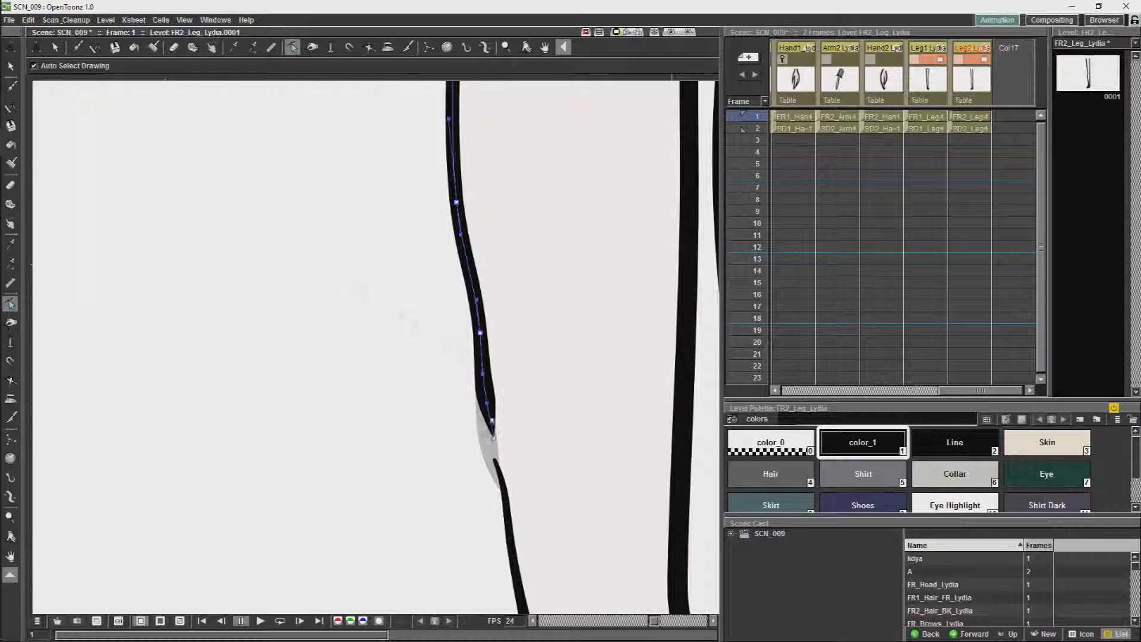
{"action": "key", "text": "m"}
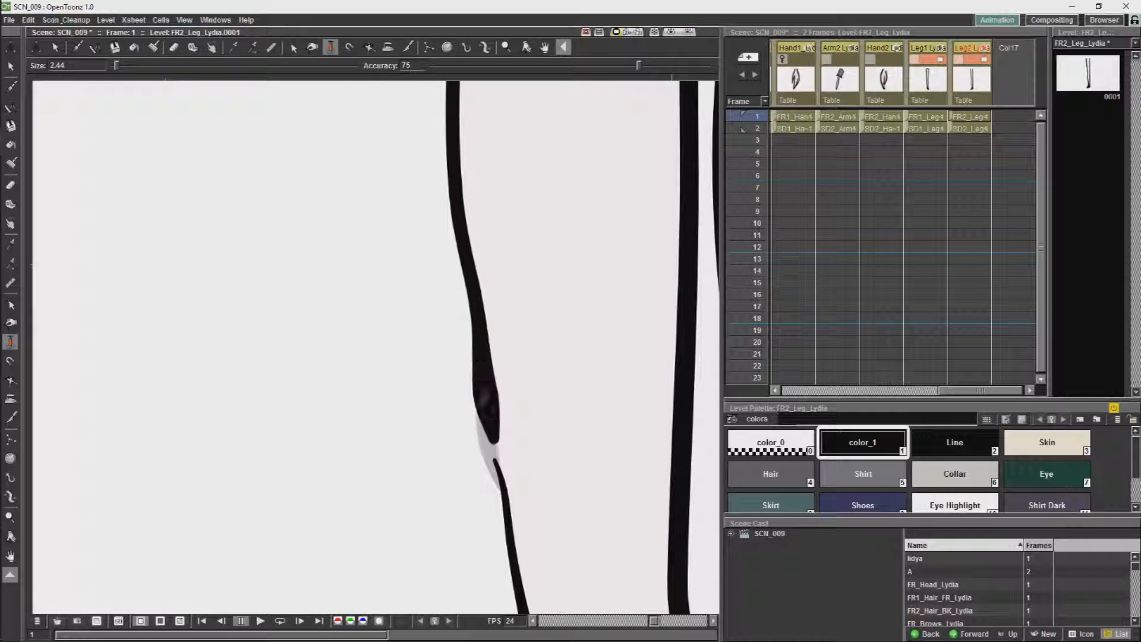
{"action": "mouse_move", "coordinate": [385, 409]}
{"action": "left_mouse_down"}
{"action": "mouse_move", "coordinate": [322, 396]}
{"action": "mouse_move", "coordinate": [385, 444]}
{"action": "mouse_move", "coordinate": [402, 410]}
{"action": "left_mouse_up"}
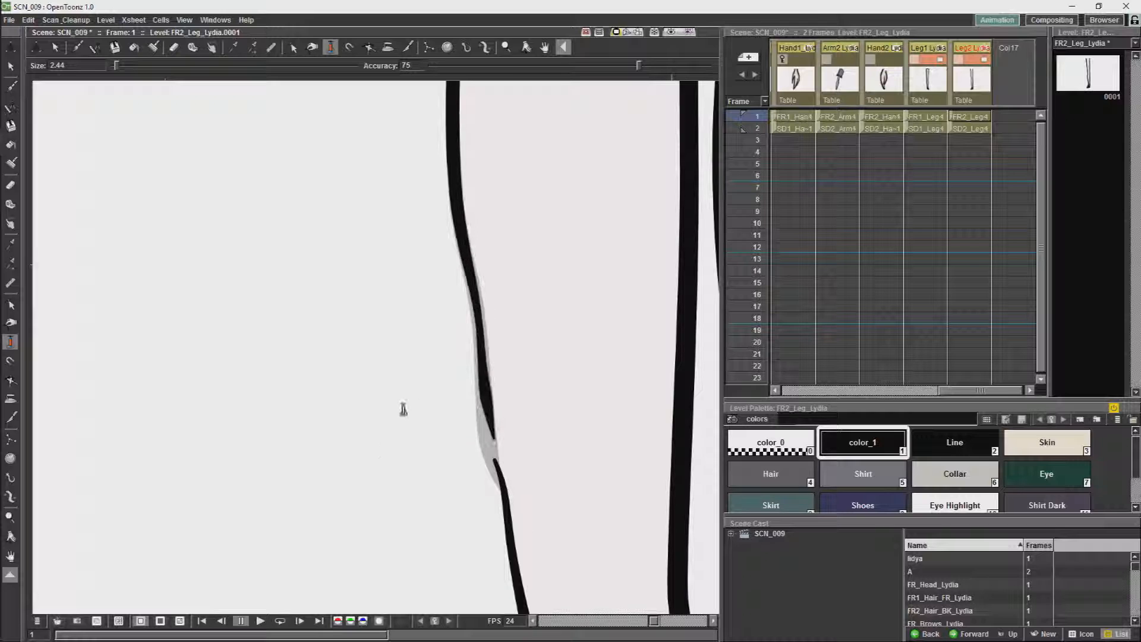
Step: Trim both stroke ends on the Leg2 outer calf and bridge the gap with the Tape tool, joining the vectors
{"action": "key", "text": "c"}
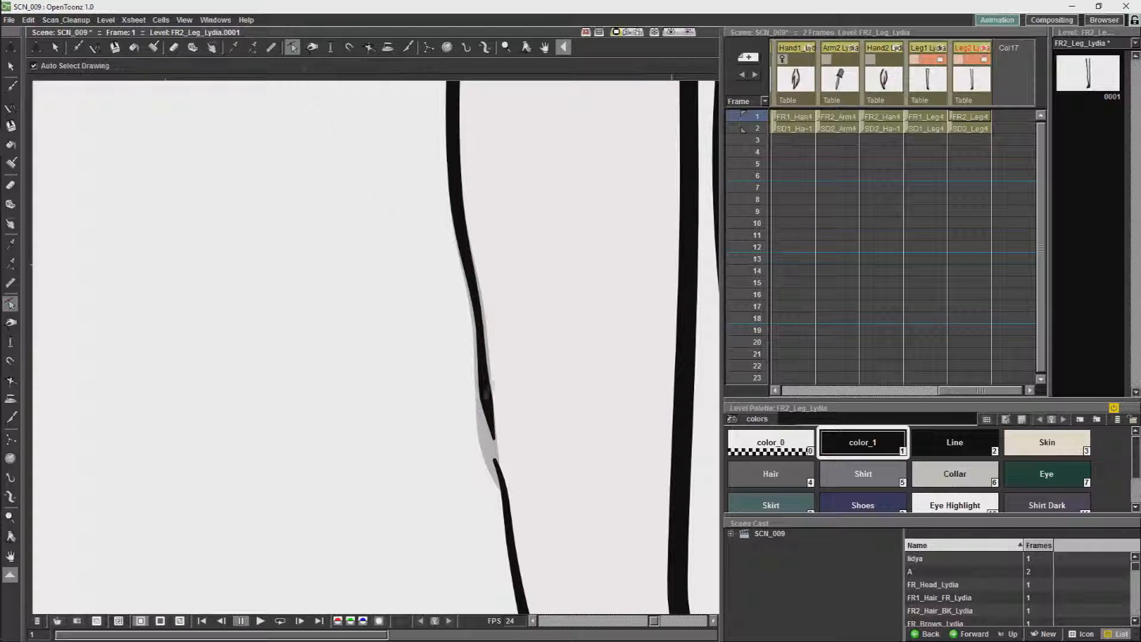
{"action": "left_click", "coordinate": [495, 461]}
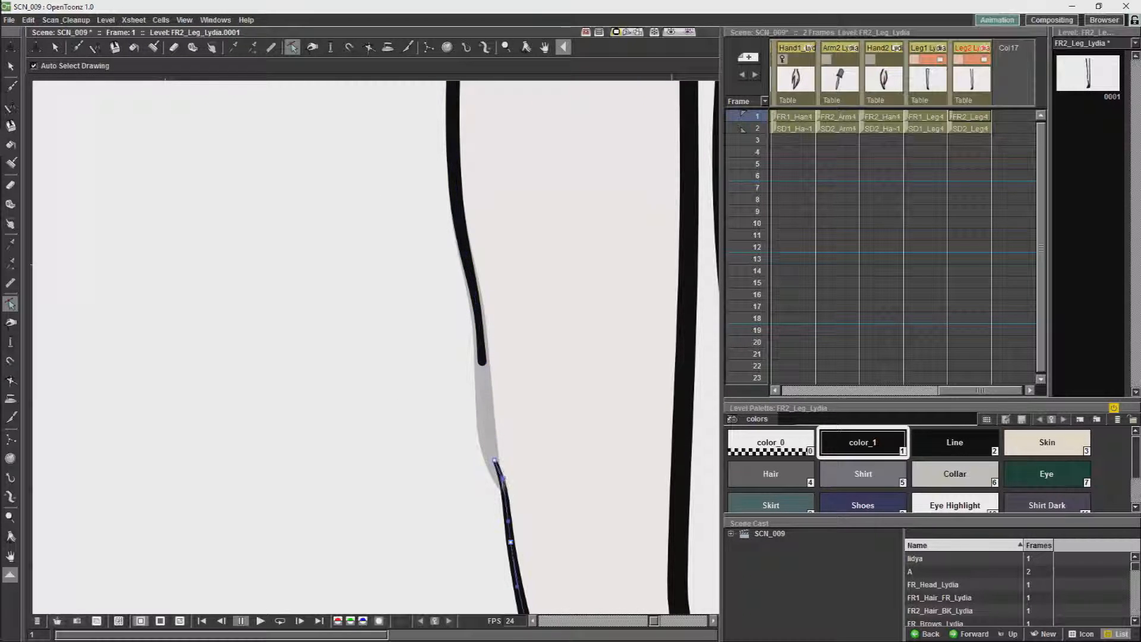
{"action": "key", "text": "t"}
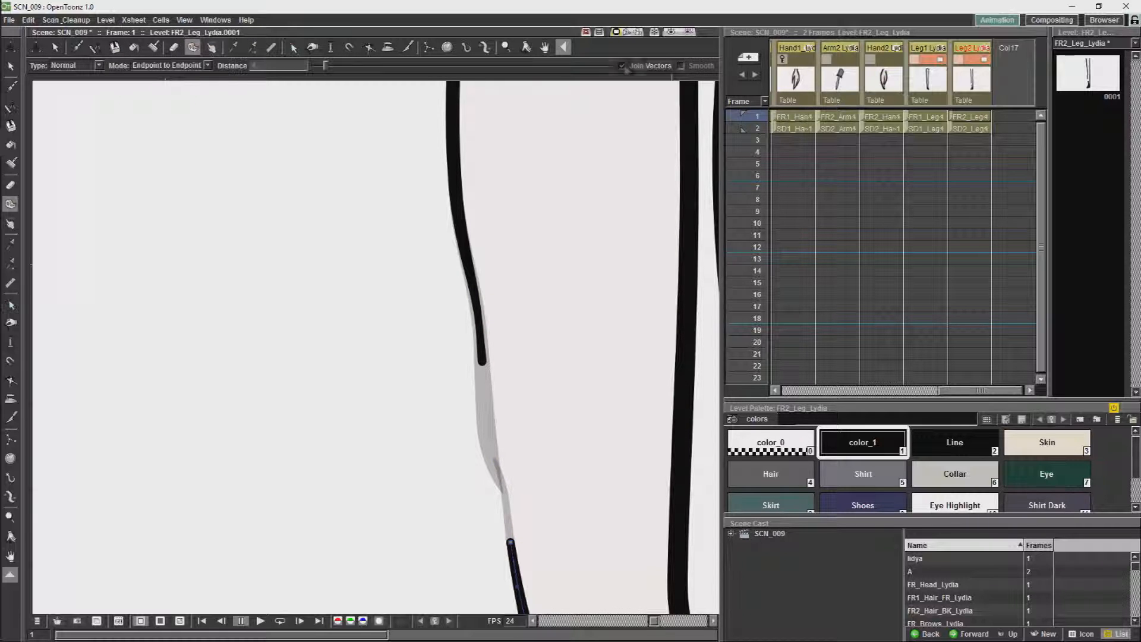
{"action": "left_click_drag", "start_coordinate": [482, 361], "coordinate": [518, 523]}
{"action": "key", "text": "space"}
{"action": "left_click_drag", "start_coordinate": [519, 351], "coordinate": [462, 170]}
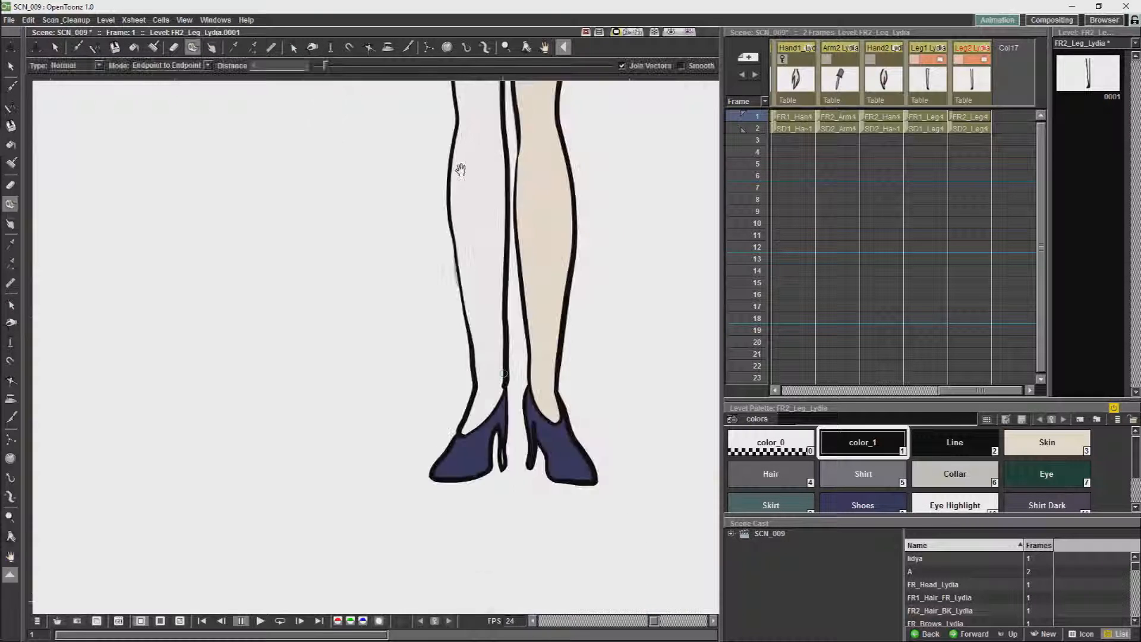
Step: Trim the Leg2 inner calf line above the ankle and reshape the end of the shoe-opening stroke below it
{"action": "scroll", "coordinate": [461, 171], "scroll_direction": "up", "scroll_amount": 6}
{"action": "key", "text": "space"}
{"action": "left_click_drag", "start_coordinate": [569, 449], "coordinate": [562, 265]}
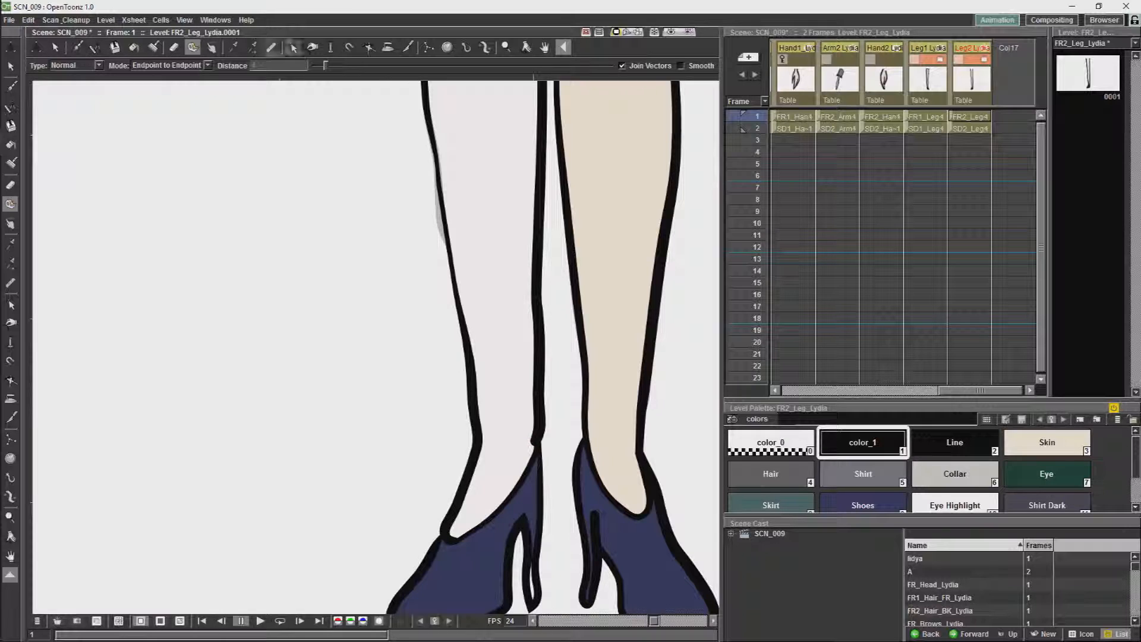
{"action": "key", "text": "c"}
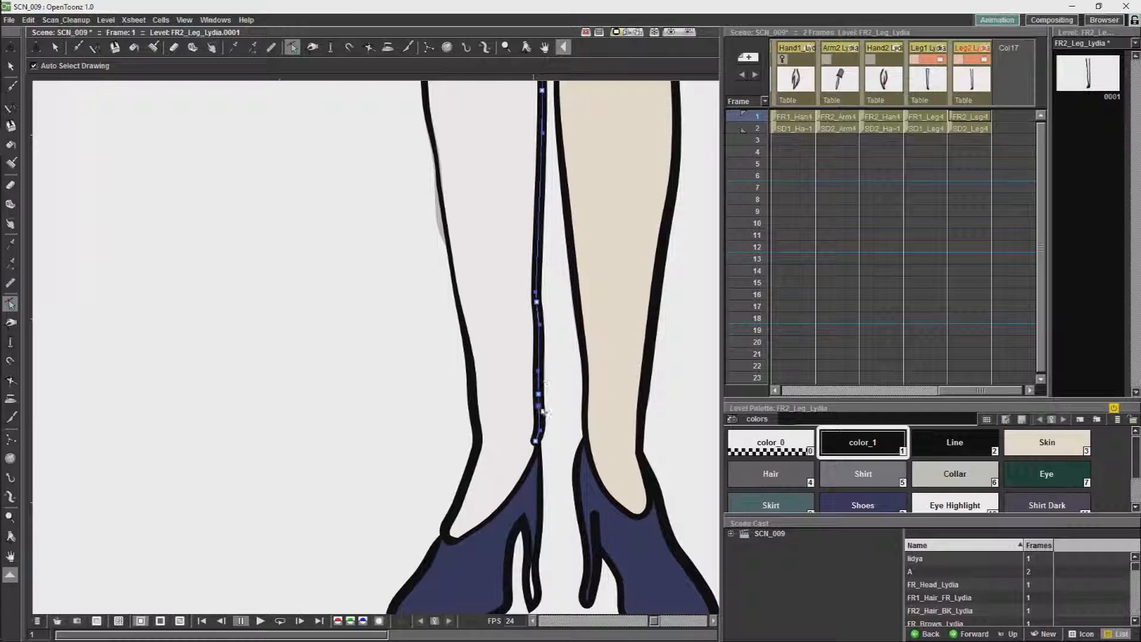
{"action": "left_click", "coordinate": [536, 441]}
{"action": "key", "text": "Delete"}
{"action": "left_click_drag", "start_coordinate": [536, 302], "coordinate": [534, 302]}
{"action": "left_click", "coordinate": [540, 421]}
{"action": "left_click_drag", "start_coordinate": [541, 421], "coordinate": [539, 331]}
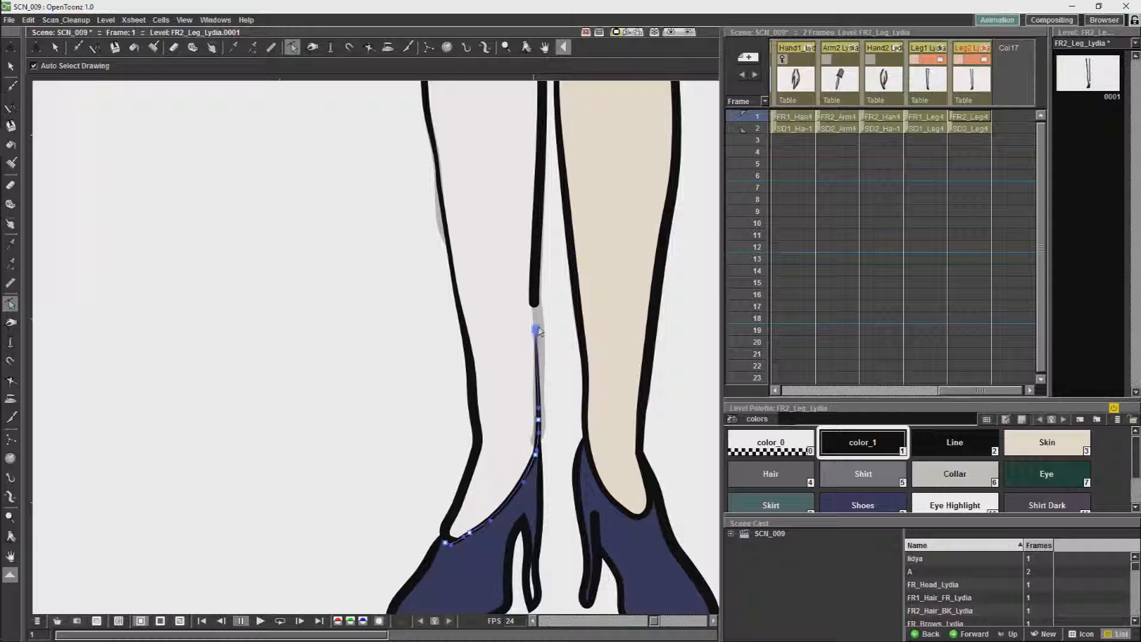
{"action": "left_click_drag", "start_coordinate": [539, 398], "coordinate": [537, 409]}
{"action": "left_click", "coordinate": [535, 294]}
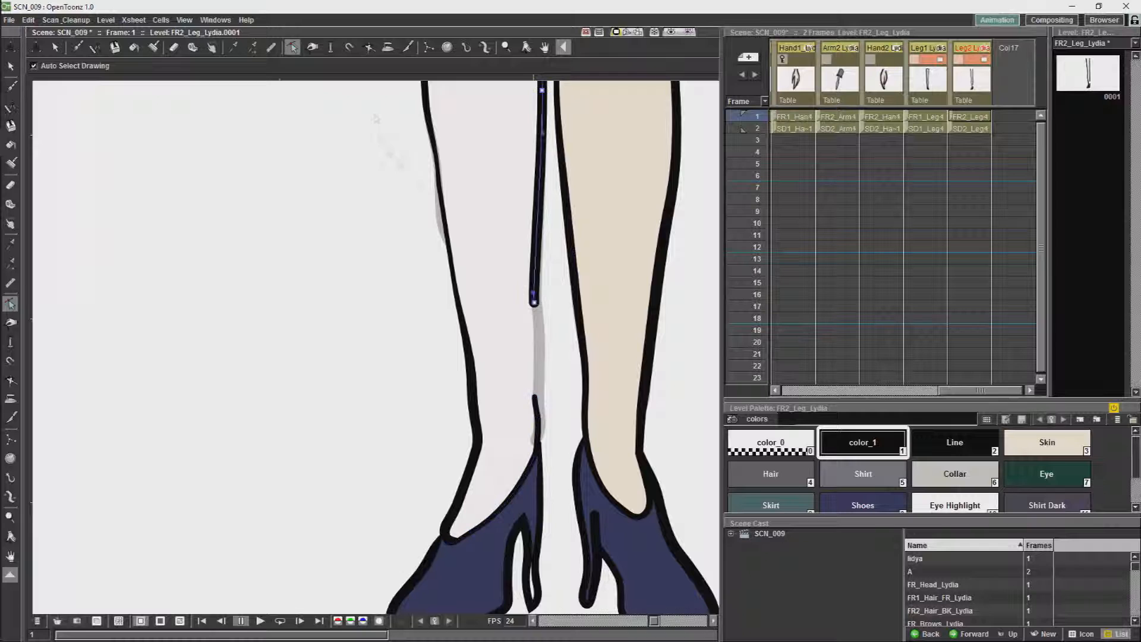
Step: Bring the lower end of the Leg2 inner calf line down to meet the stroke rising from the shoe
{"action": "left_click", "coordinate": [331, 49]}
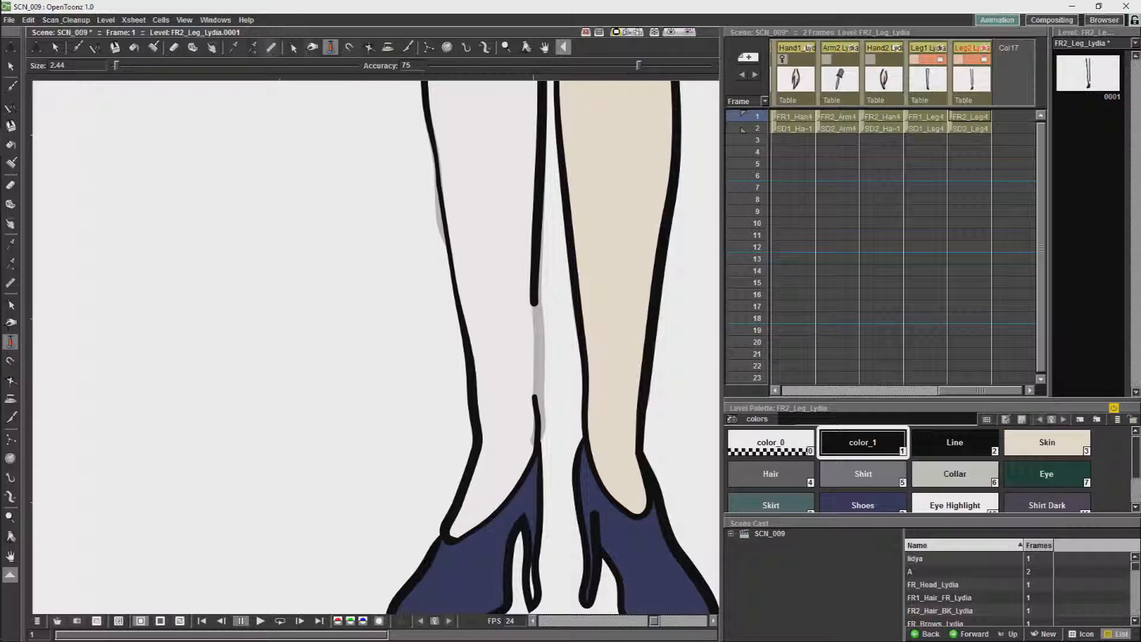
{"action": "left_click", "coordinate": [293, 47]}
{"action": "left_click", "coordinate": [536, 275]}
{"action": "mouse_move", "coordinate": [535, 302]}
{"action": "left_mouse_down"}
{"action": "mouse_move", "coordinate": [537, 275]}
{"action": "mouse_move", "coordinate": [538, 398]}
{"action": "left_mouse_up"}
{"action": "left_click", "coordinate": [192, 48]}
Step: Fine-tune the control points along the inner ankle and shoe heel of the front-view Leg2 drawing
{"action": "left_click", "coordinate": [293, 48]}
{"action": "left_click", "coordinate": [537, 389]}
{"action": "left_click", "coordinate": [541, 475]}
{"action": "left_click_drag", "start_coordinate": [540, 479], "coordinate": [543, 477]}
{"action": "left_click_drag", "start_coordinate": [540, 534], "coordinate": [542, 537]}
{"action": "left_click", "coordinate": [477, 415]}
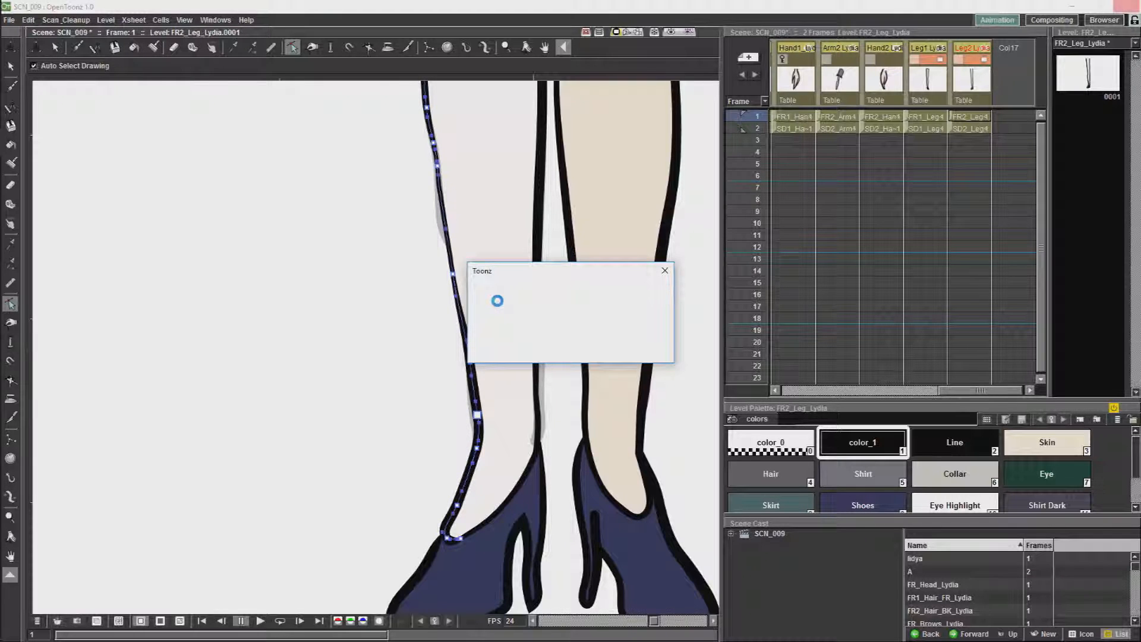
Step: Close the thigh top of the front-view Leg2 drawing with the Tape tool and fill the leg with Skin
{"action": "left_click", "coordinate": [1048, 443]}
{"action": "left_click", "coordinate": [133, 47]}
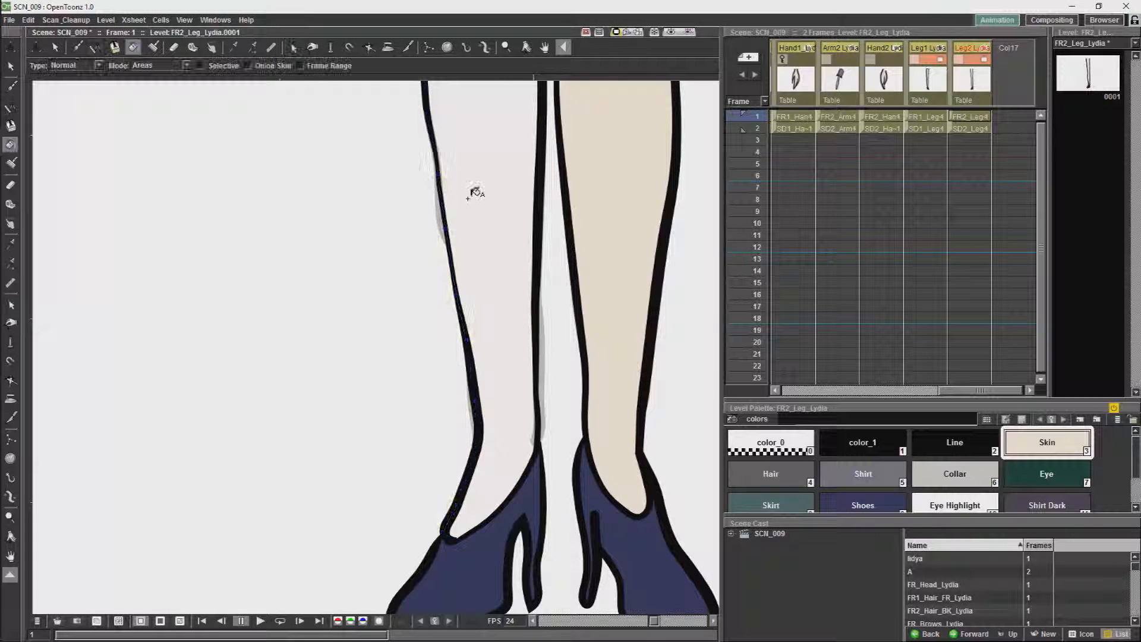
{"action": "scroll", "coordinate": [476, 193], "scroll_direction": "down", "scroll_amount": 3}
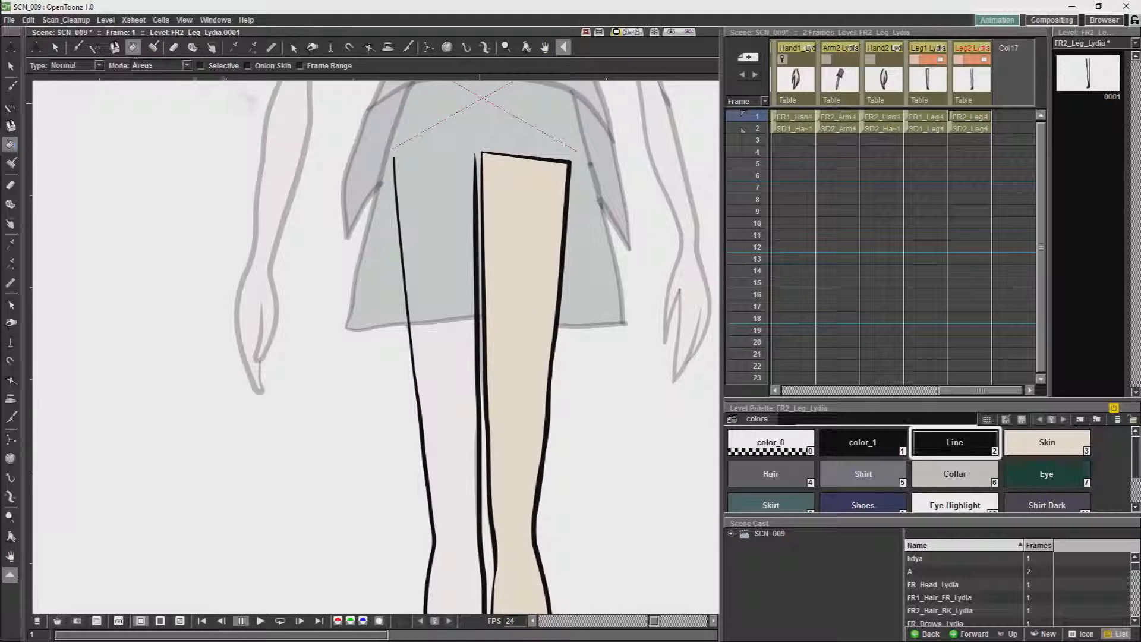
{"action": "left_click", "coordinate": [193, 48]}
{"action": "left_click_drag", "start_coordinate": [394, 158], "coordinate": [475, 155]}
{"action": "key", "text": "f"}
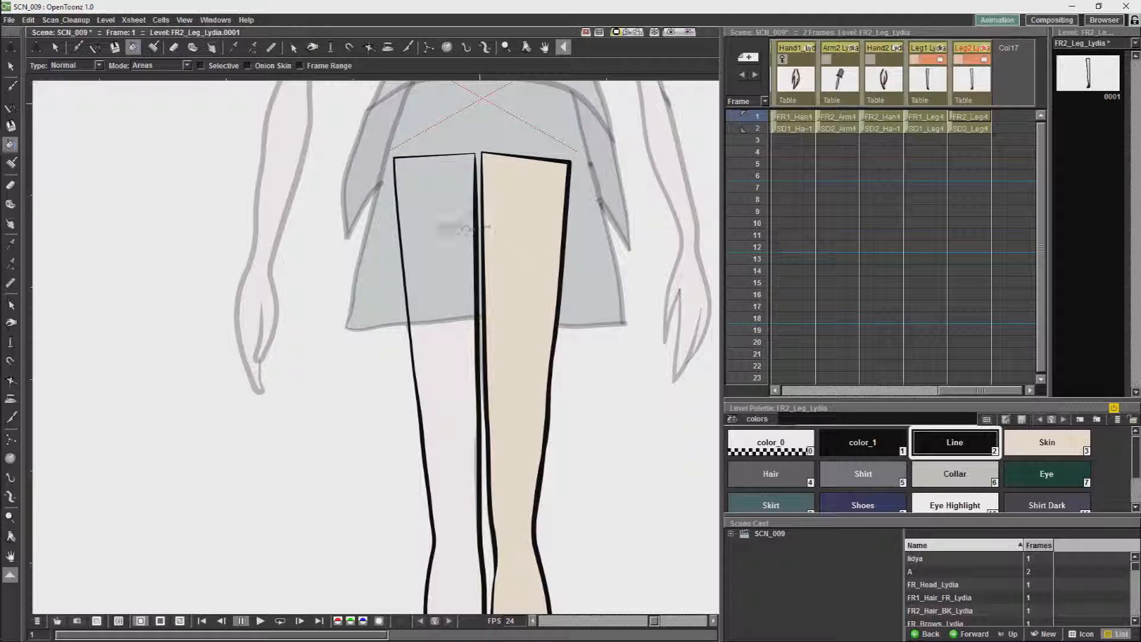
{"action": "left_click", "coordinate": [434, 387]}
{"action": "left_click", "coordinate": [1047, 444]}
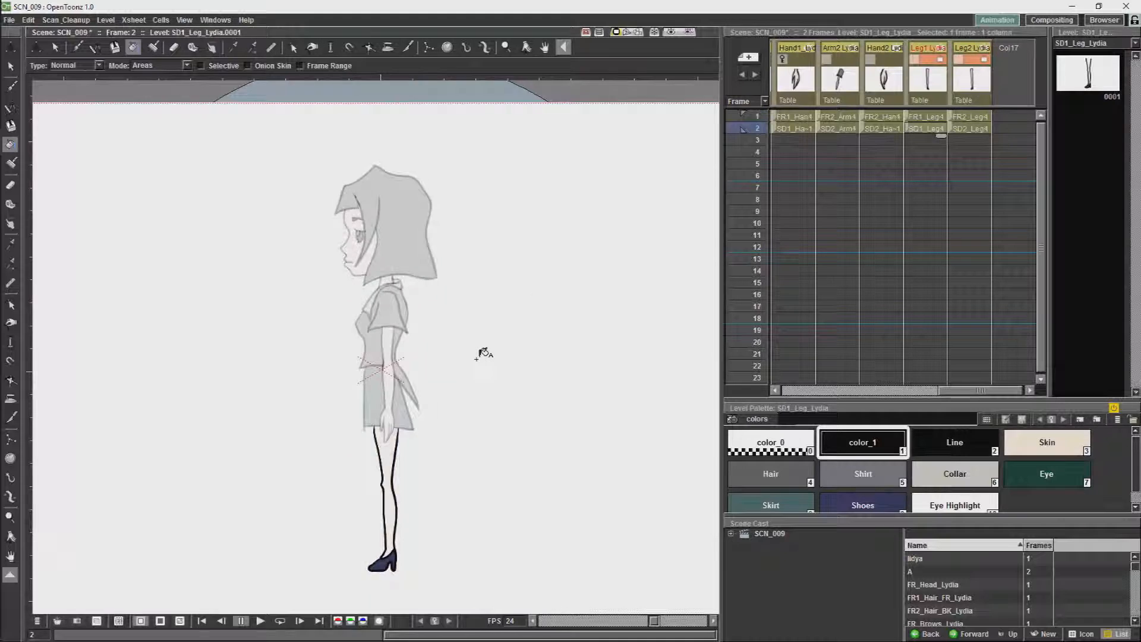
Step: Extend both thigh lines of the side-view Leg1 drawing up beneath the skirt and close the top with the Tape tool
{"action": "scroll", "coordinate": [485, 357], "scroll_direction": "up", "scroll_amount": 2}
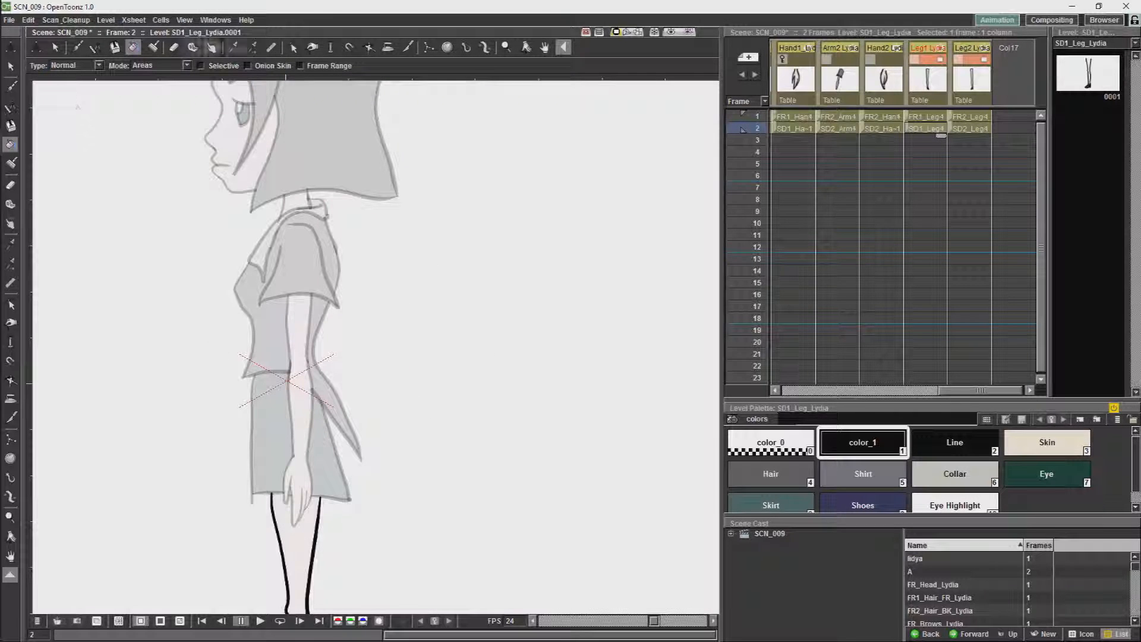
{"action": "left_click", "coordinate": [292, 48]}
{"action": "left_click_drag", "start_coordinate": [273, 497], "coordinate": [262, 397]}
{"action": "left_click", "coordinate": [320, 498]}
{"action": "left_click_drag", "start_coordinate": [320, 497], "coordinate": [323, 431]}
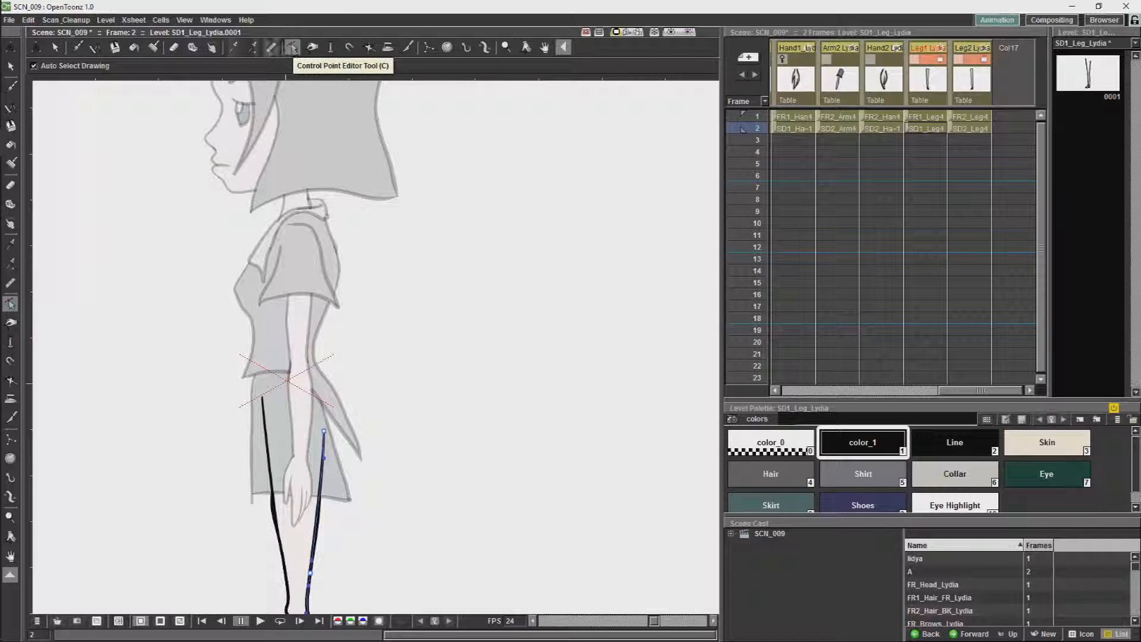
{"action": "left_click", "coordinate": [193, 47]}
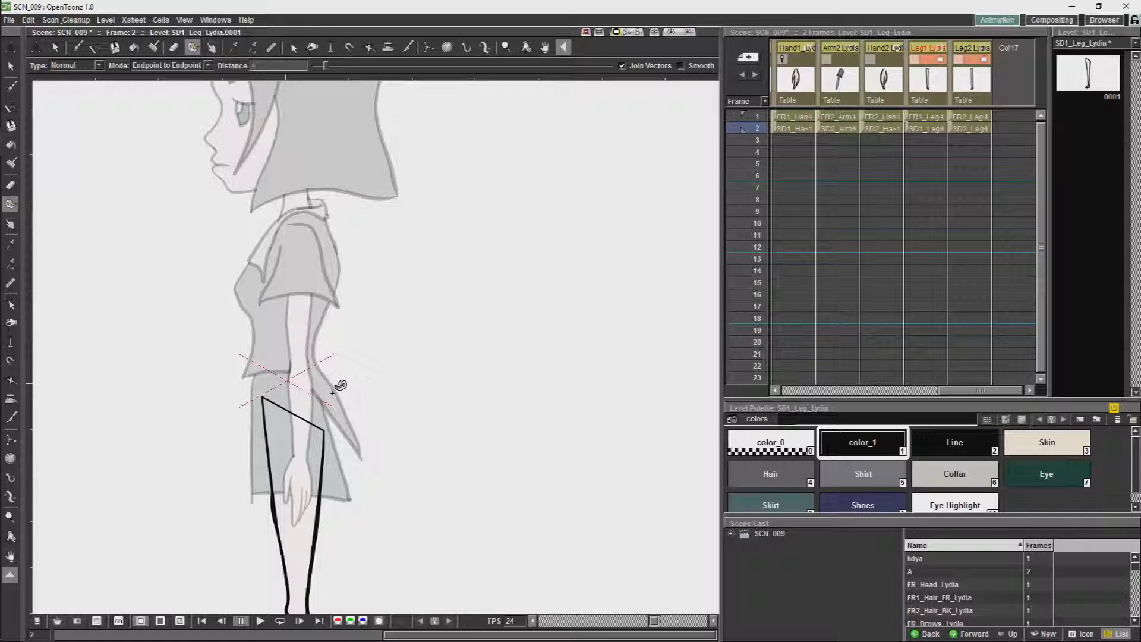
Step: Fill the closed side-view Leg1 drawing with Skin
{"action": "left_click", "coordinate": [1047, 443]}
{"action": "left_click", "coordinate": [134, 46]}
{"action": "left_click", "coordinate": [302, 443]}
{"action": "key", "text": "space"}
{"action": "left_click_drag", "start_coordinate": [424, 372], "coordinate": [454, 265]}
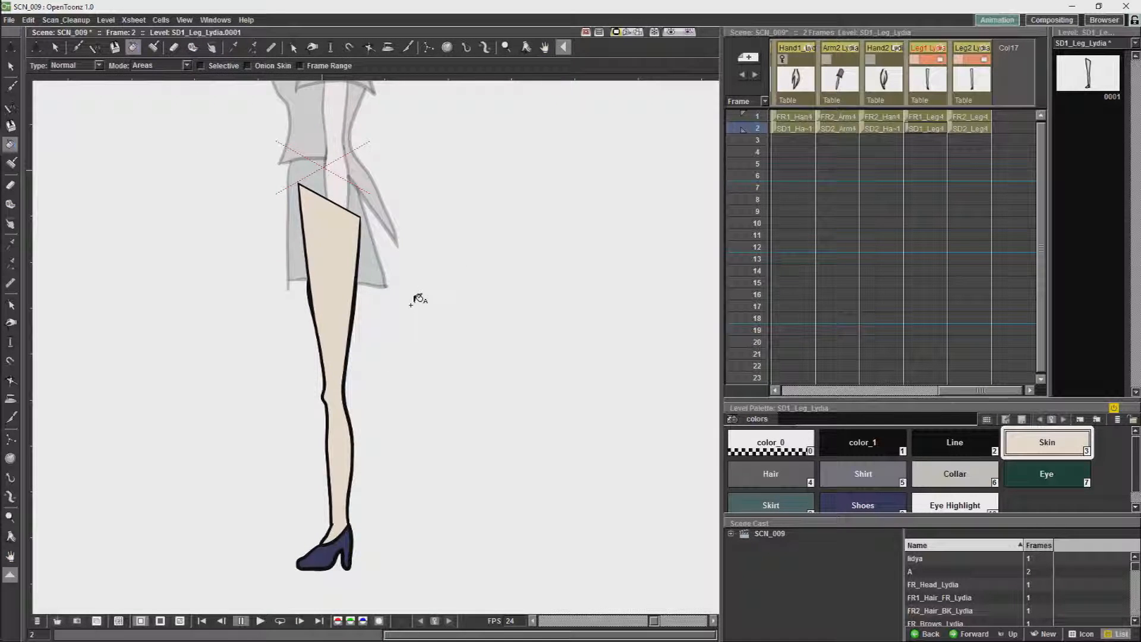
Step: Fine-tune the control points along the front ankle line of the side-view Leg1 drawing
{"action": "scroll", "coordinate": [418, 299], "scroll_direction": "up", "scroll_amount": 2}
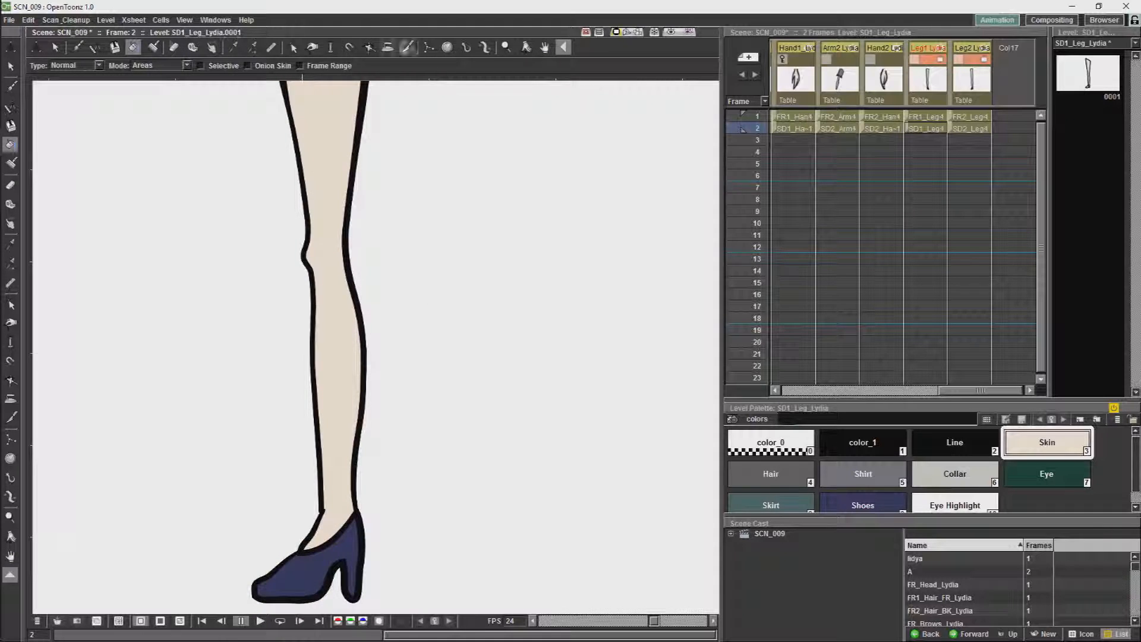
{"action": "key", "text": "s"}
{"action": "left_click", "coordinate": [304, 253]}
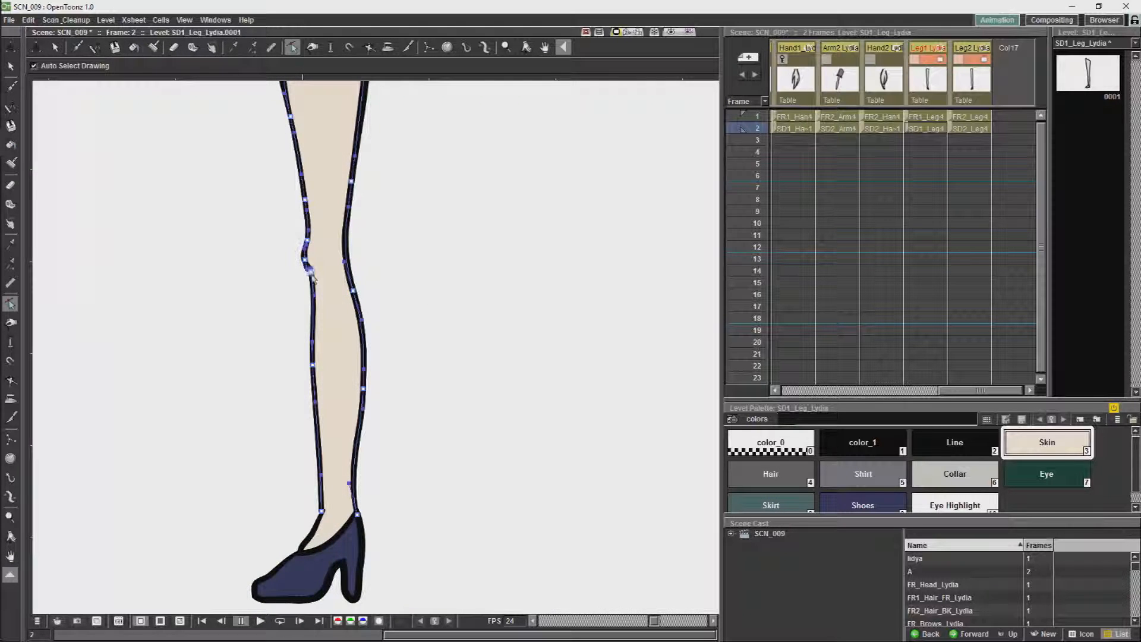
{"action": "left_click", "coordinate": [313, 532]}
{"action": "left_click_drag", "start_coordinate": [311, 533], "coordinate": [308, 530]}
Step: Cut the complete side-view Leg1 drawing and paste it into the frame 2 Leg2 drawing in place of its old lines
{"action": "scroll", "coordinate": [318, 455], "scroll_direction": "down", "scroll_amount": 4}
{"action": "left_click_drag", "start_coordinate": [428, 321], "coordinate": [499, 398]}
{"action": "left_click", "coordinate": [55, 46]}
{"action": "mouse_move", "coordinate": [339, 348]}
{"action": "left_mouse_down"}
{"action": "mouse_move", "coordinate": [349, 419]}
{"action": "mouse_move", "coordinate": [392, 363]}
{"action": "left_mouse_up"}
{"action": "left_click", "coordinate": [967, 128]}
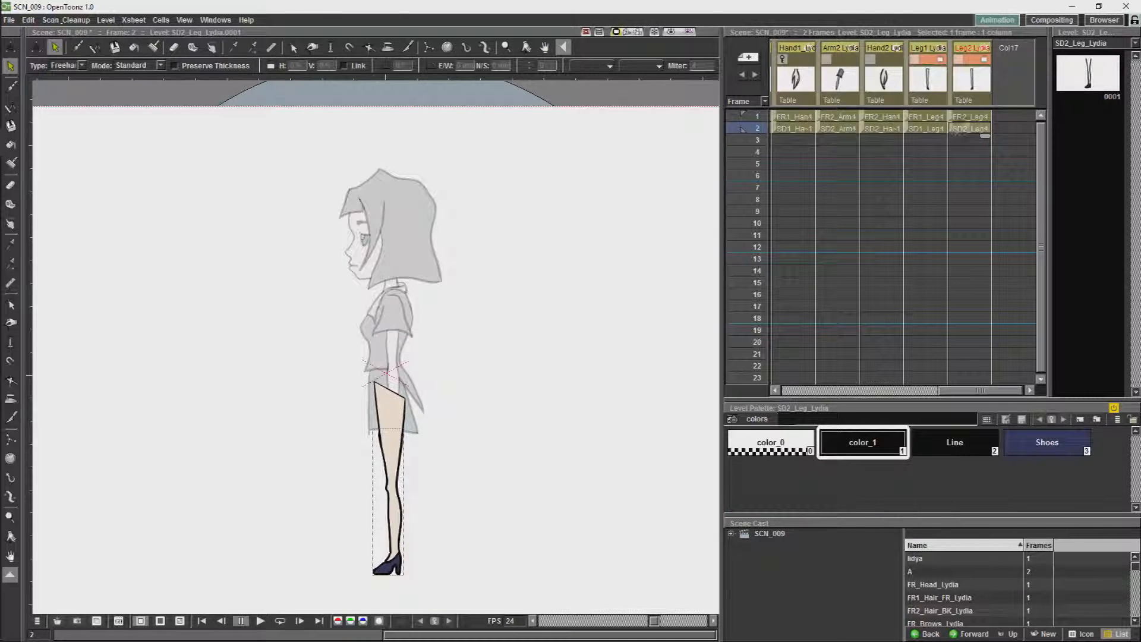
{"action": "left_click", "coordinate": [926, 59]}
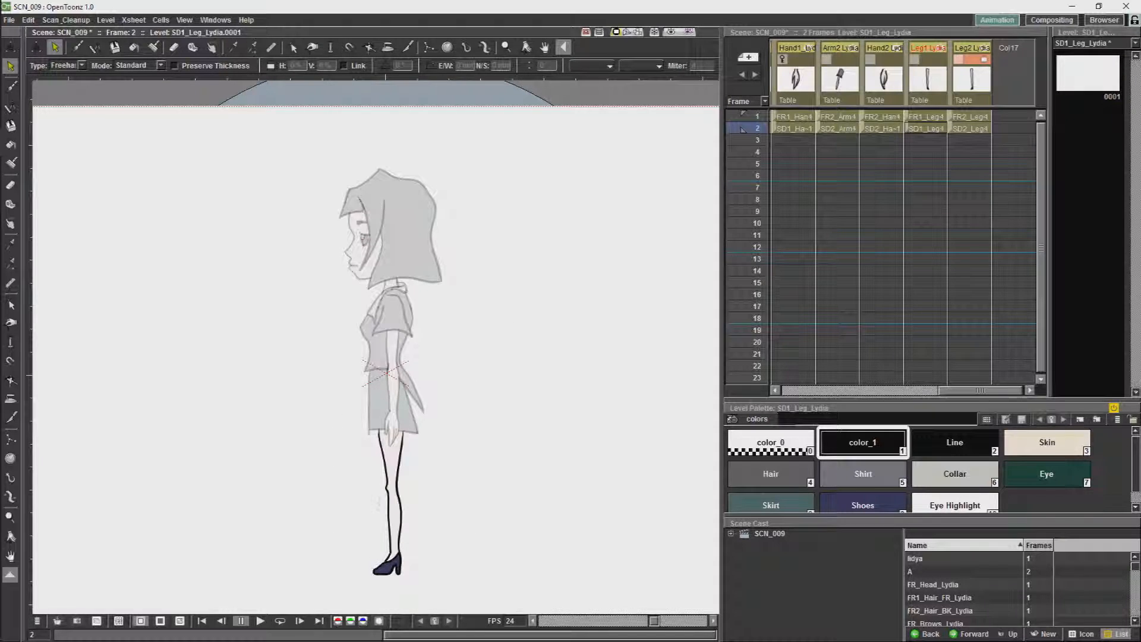
{"action": "left_click", "coordinate": [973, 59]}
{"action": "left_click", "coordinate": [972, 59]}
{"action": "left_click", "coordinate": [972, 128]}
{"action": "left_click", "coordinate": [402, 494]}
{"action": "key", "text": "Delete"}
{"action": "key", "text": "ctrl+v"}
Step: Try to recolour the shoe of the pasted side-view Leg2 drawing, and undo the fill
{"action": "left_click", "coordinate": [922, 129]}
{"action": "left_click", "coordinate": [863, 501]}
{"action": "left_click", "coordinate": [133, 48]}
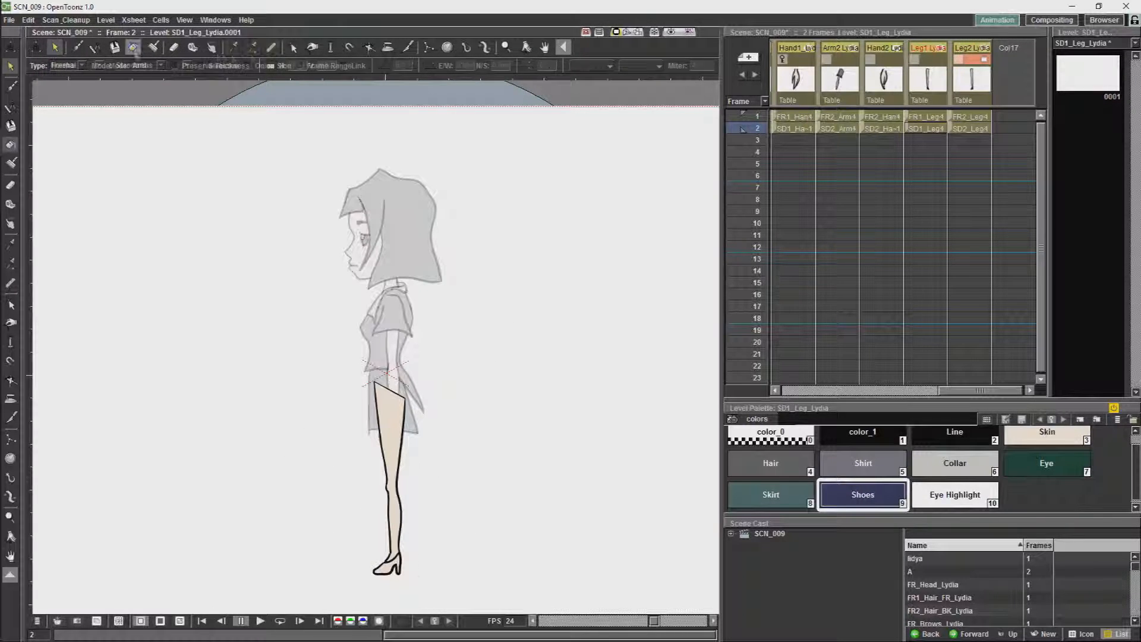
{"action": "scroll", "coordinate": [386, 546], "scroll_direction": "up", "scroll_amount": 10}
{"action": "left_click_drag", "start_coordinate": [527, 423], "coordinate": [569, 226]}
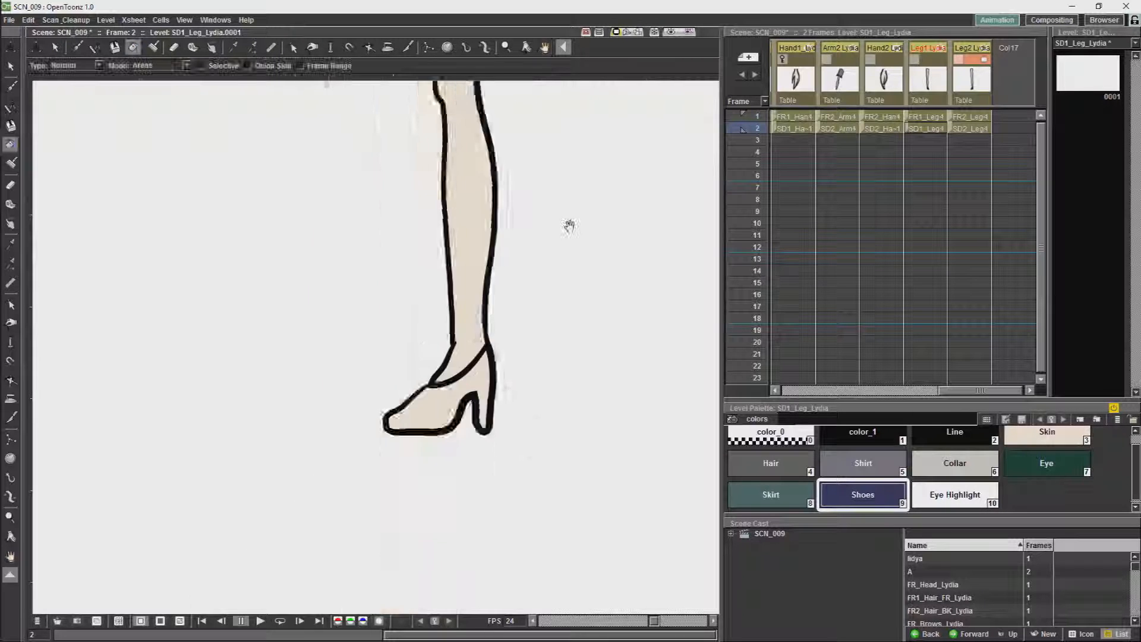
{"action": "scroll", "coordinate": [570, 226], "scroll_direction": "up", "scroll_amount": 12}
{"action": "left_click", "coordinate": [984, 130]}
{"action": "left_click_drag", "start_coordinate": [331, 499], "coordinate": [456, 94]}
{"action": "left_click_drag", "start_coordinate": [308, 388], "coordinate": [526, 260]}
{"action": "left_click", "coordinate": [427, 375]}
{"action": "key", "text": "ctrl+z"}
Step: Move the ends of the side-view Leg2 shoe-opening line onto the leg lines at the ankle and heel
{"action": "left_click", "coordinate": [1030, 445]}
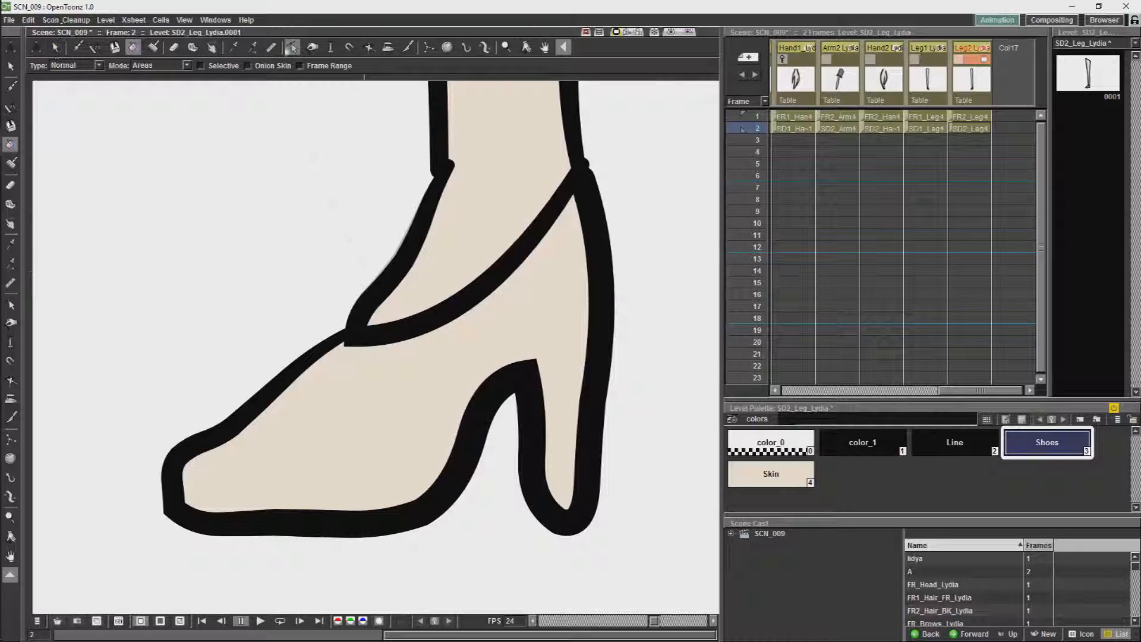
{"action": "left_click", "coordinate": [292, 47]}
{"action": "left_click", "coordinate": [371, 299]}
{"action": "left_click_drag", "start_coordinate": [450, 165], "coordinate": [440, 165]}
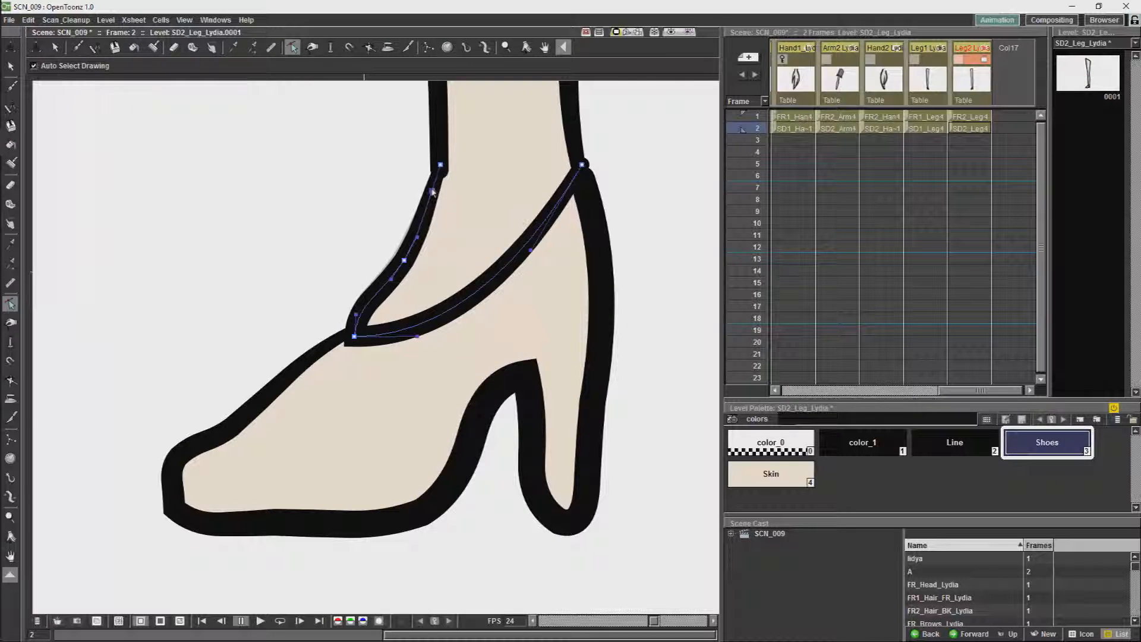
{"action": "left_click", "coordinate": [581, 172]}
{"action": "left_click_drag", "start_coordinate": [581, 173], "coordinate": [579, 172]}
Step: Try to fill the side-view Leg2 shoe with Shoes, and refill the leg with Skin
{"action": "left_click", "coordinate": [134, 47]}
{"action": "left_click", "coordinate": [492, 328]}
{"action": "key", "text": "ctrl+z"}
{"action": "left_click", "coordinate": [492, 328]}
{"action": "left_click", "coordinate": [771, 474]}
{"action": "left_click", "coordinate": [502, 165]}
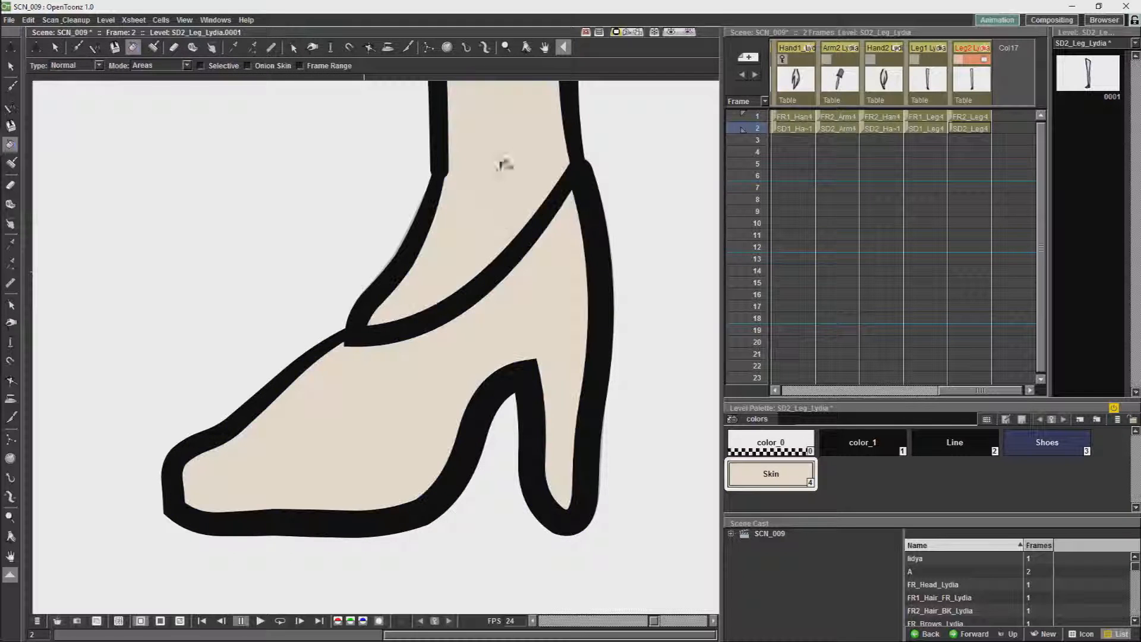
Step: Examine where the shoe-opening, heel and leg strokes meet in the side-view Leg2 drawing
{"action": "key", "text": "space"}
{"action": "left_click_drag", "start_coordinate": [523, 282], "coordinate": [594, 306]}
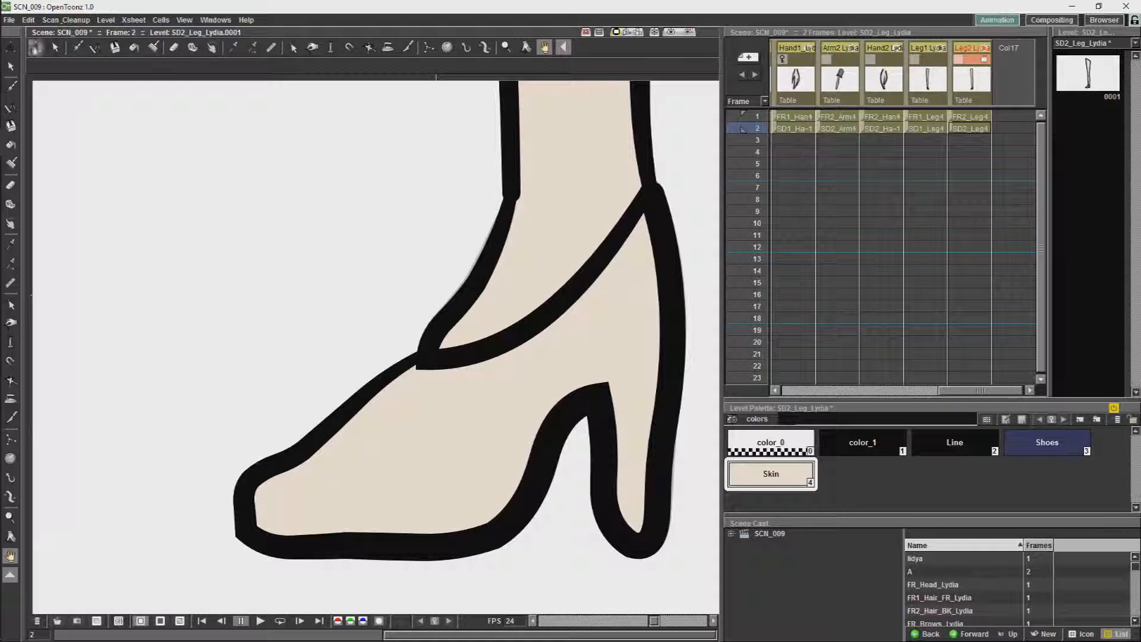
{"action": "key", "text": "s"}
{"action": "left_click", "coordinate": [523, 326]}
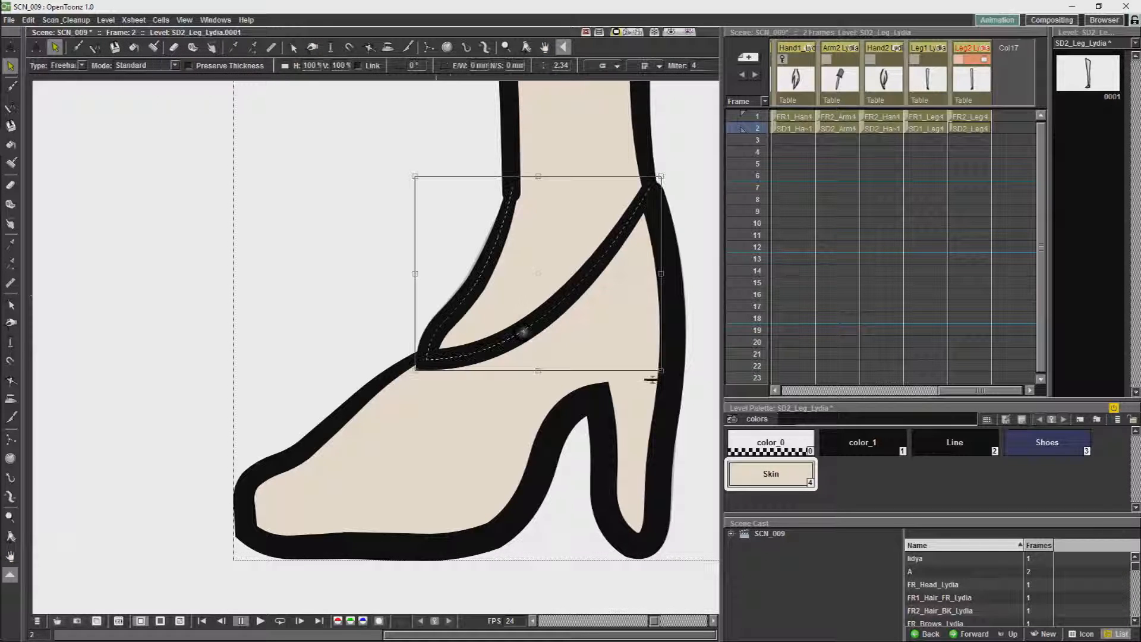
{"action": "left_click", "coordinate": [655, 199]}
{"action": "left_click", "coordinate": [649, 189]}
{"action": "left_click", "coordinate": [656, 202]}
{"action": "left_click", "coordinate": [647, 171]}
Step: Reposition both ends of the side-view Leg2 shoe outline against the shoe opening at the heel and instep
{"action": "left_click", "coordinate": [292, 46]}
{"action": "left_click", "coordinate": [650, 186]}
{"action": "left_click_drag", "start_coordinate": [650, 186], "coordinate": [655, 228]}
{"action": "left_click", "coordinate": [656, 198]}
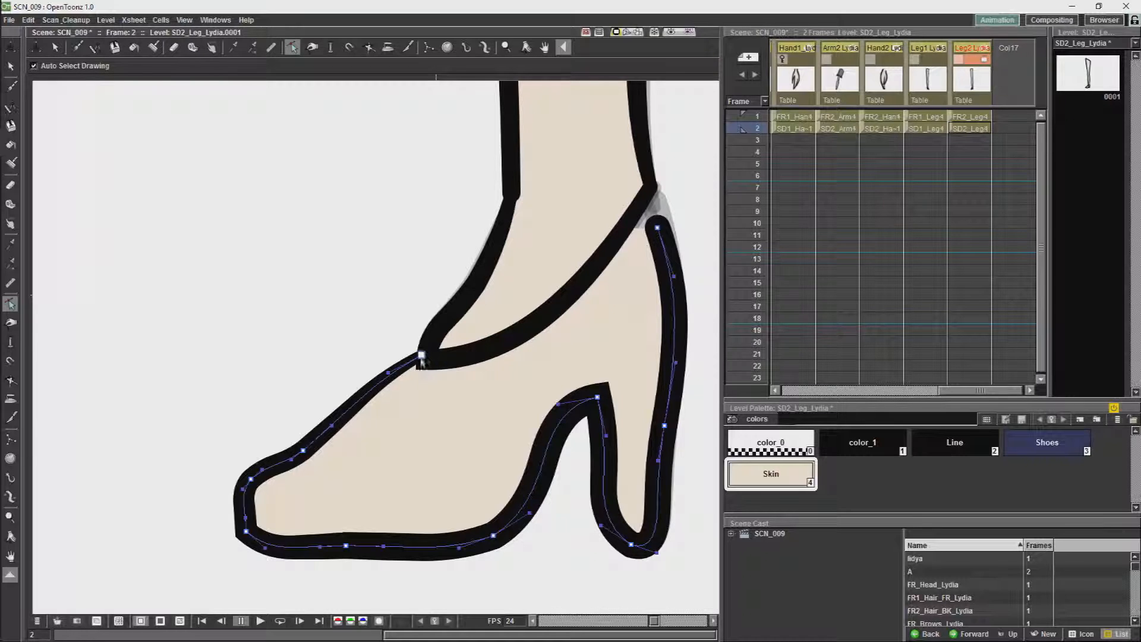
{"action": "left_click_drag", "start_coordinate": [422, 355], "coordinate": [404, 367]}
{"action": "left_click", "coordinate": [658, 227]}
{"action": "left_click_drag", "start_coordinate": [658, 228], "coordinate": [650, 197]}
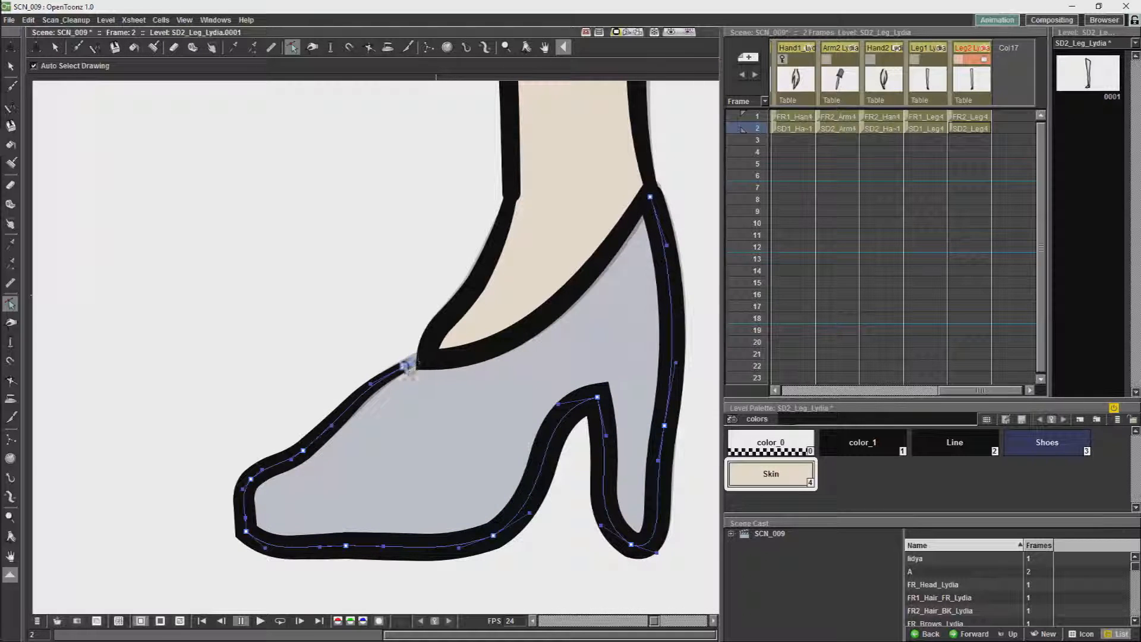
{"action": "left_click_drag", "start_coordinate": [405, 366], "coordinate": [418, 360]}
Step: Fill the side-view Leg2 shoe with the Shoes colour
{"action": "left_click", "coordinate": [1047, 443]}
{"action": "key", "text": "f"}
{"action": "left_click", "coordinate": [618, 291]}
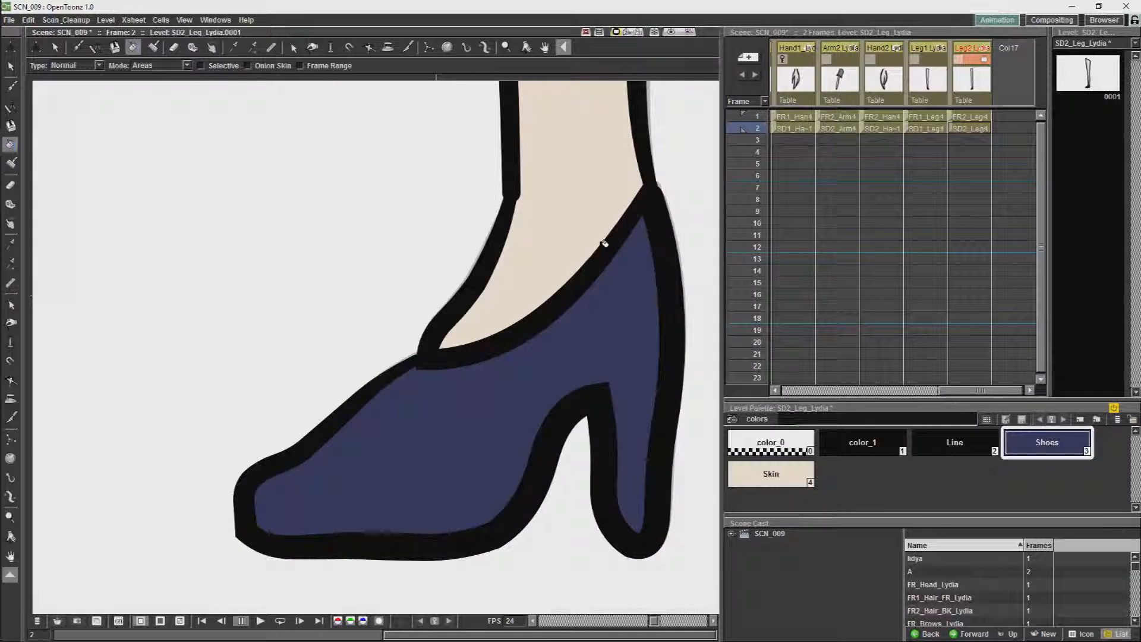
Step: Copy the finished side-view Leg2 drawing into the empty frame 2 drawing of the Leg1 column
{"action": "scroll", "coordinate": [603, 243], "scroll_direction": "down", "scroll_amount": 20}
{"action": "key", "text": "space"}
{"action": "left_click_drag", "start_coordinate": [604, 243], "coordinate": [555, 437]}
{"action": "left_click", "coordinate": [58, 47]}
{"action": "mouse_move", "coordinate": [458, 402]}
{"action": "left_mouse_down"}
{"action": "mouse_move", "coordinate": [654, 444]}
{"action": "mouse_move", "coordinate": [511, 469]}
{"action": "left_mouse_up"}
{"action": "left_click", "coordinate": [932, 129]}
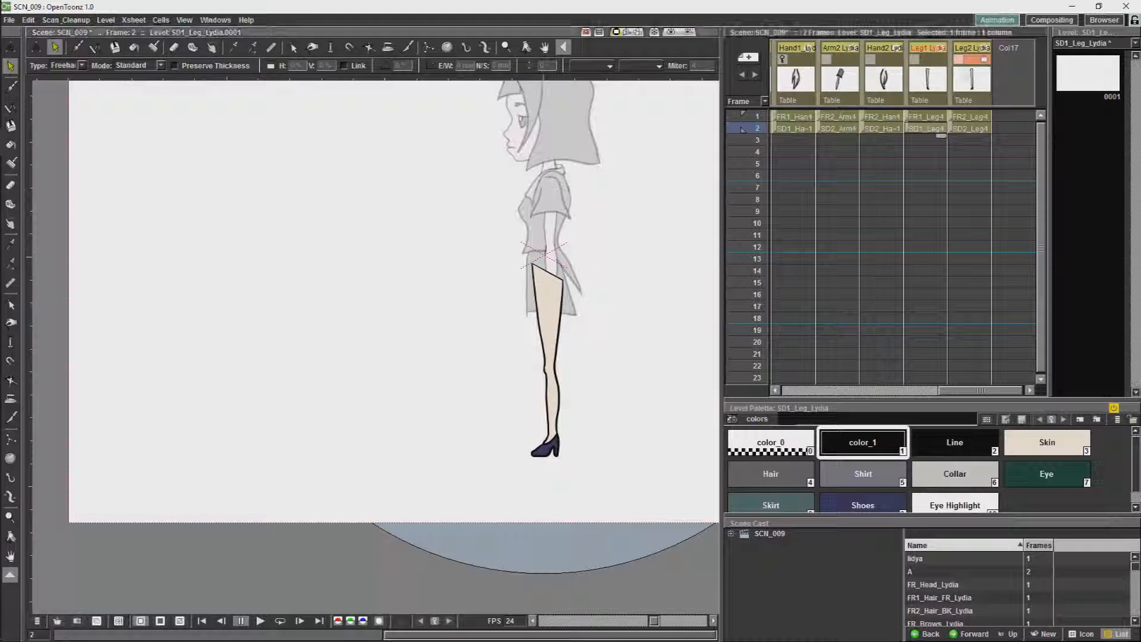
{"action": "key", "text": "ctrl+v"}
{"action": "left_click", "coordinate": [970, 129]}
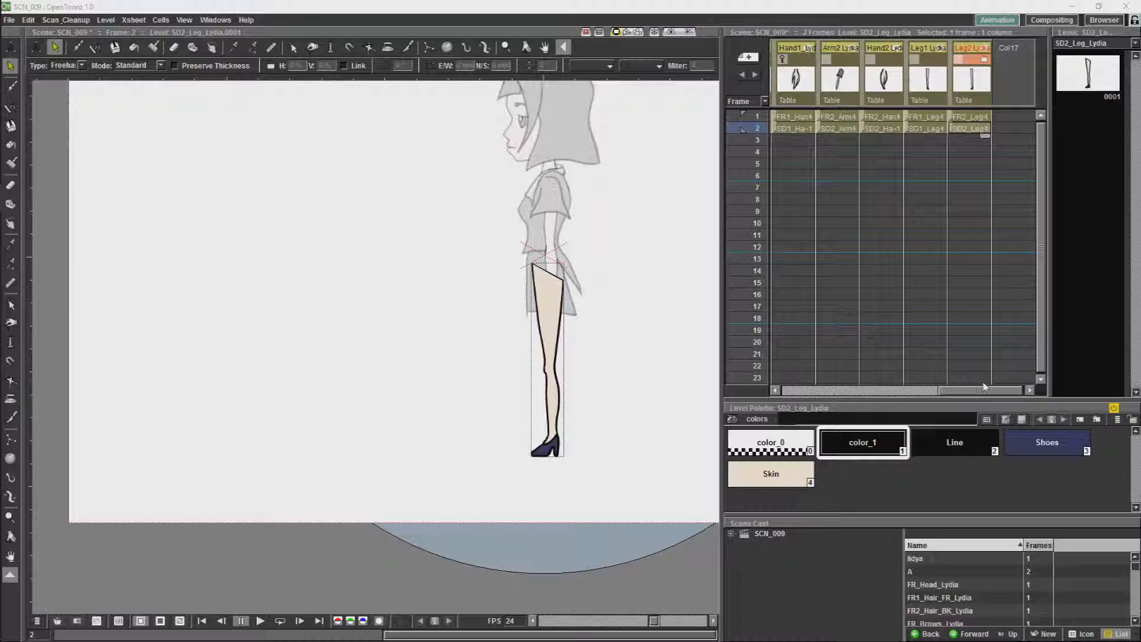
Step: Turn on the visibility of the Head, Hair, Hair2, Brows, EyeLids, Pupil1, Pupil2 and Mouth columns
{"action": "left_click_drag", "start_coordinate": [982, 393], "coordinate": [812, 374]}
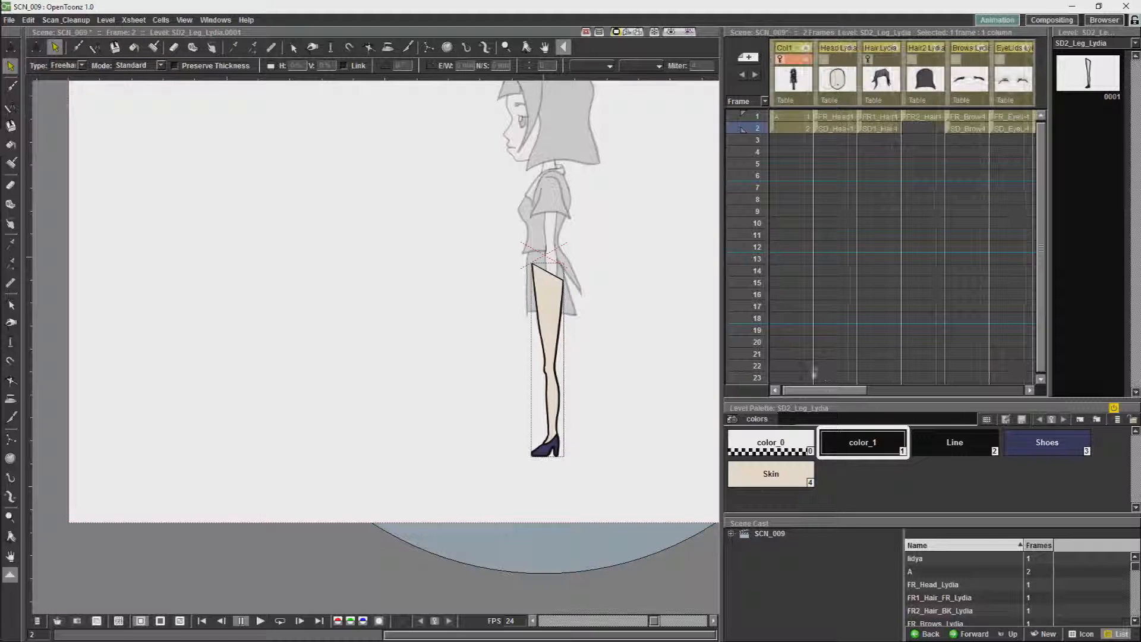
{"action": "left_click", "coordinate": [851, 60]}
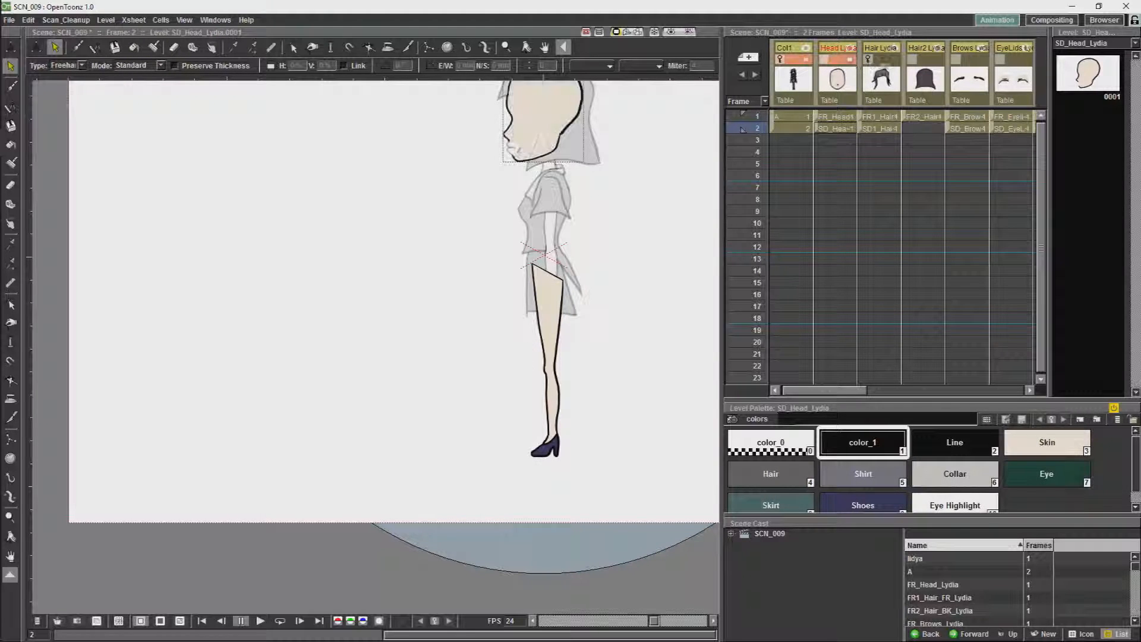
{"action": "left_click", "coordinate": [886, 62]}
{"action": "left_click", "coordinate": [944, 60]}
{"action": "left_click", "coordinate": [982, 59]}
{"action": "left_click", "coordinate": [1026, 59]}
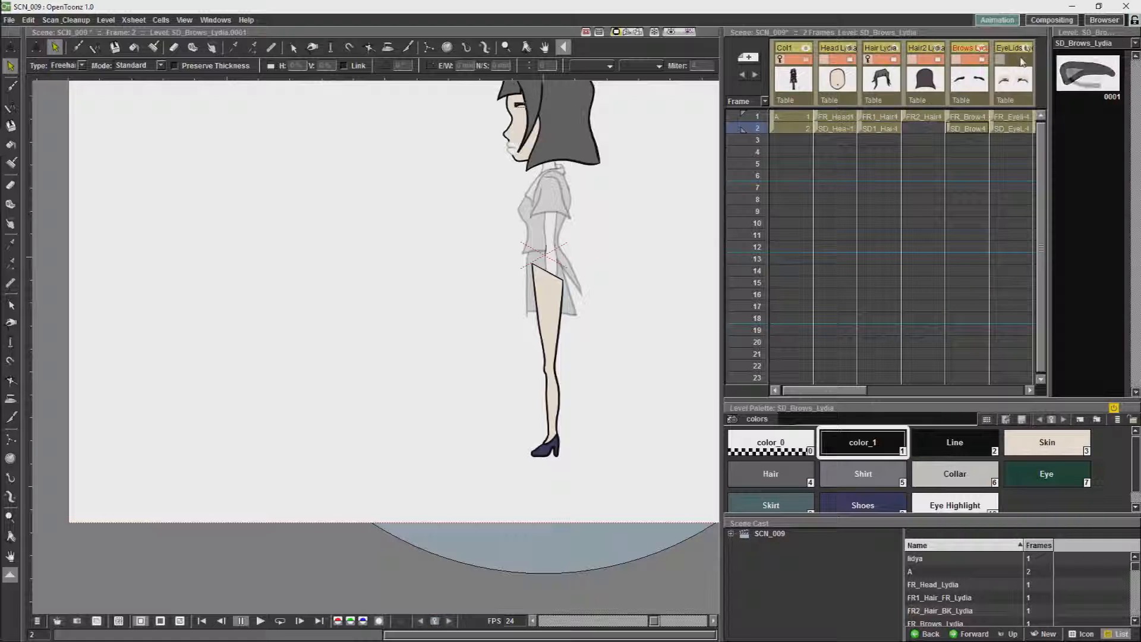
{"action": "left_click_drag", "start_coordinate": [851, 393], "coordinate": [899, 392]}
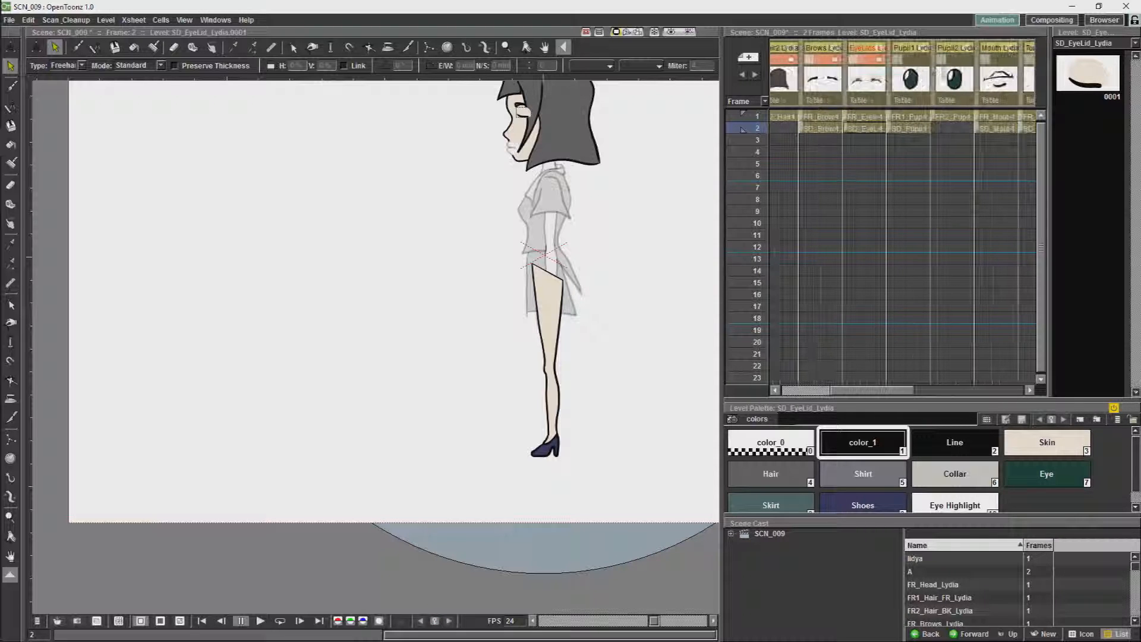
{"action": "left_click", "coordinate": [923, 60]}
{"action": "left_click", "coordinate": [967, 60]}
{"action": "left_click", "coordinate": [1011, 60]}
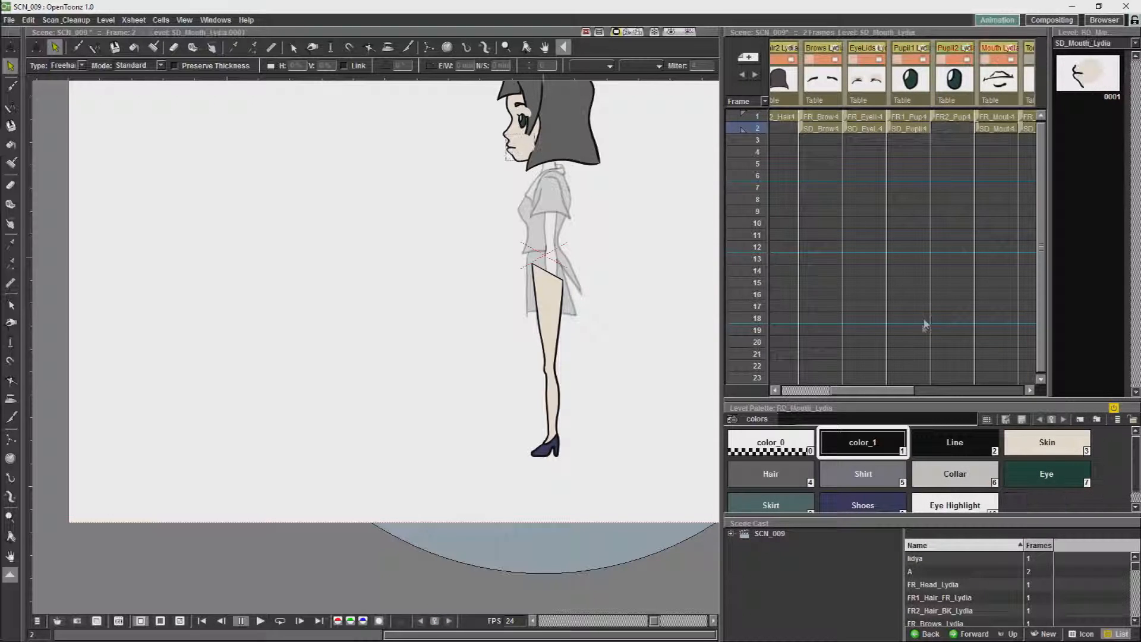
Step: Turn on the visibility of the Torso column and of the arm and hand columns
{"action": "left_click_drag", "start_coordinate": [899, 392], "coordinate": [930, 391]}
{"action": "left_click", "coordinate": [966, 59]}
{"action": "left_click", "coordinate": [1010, 59]}
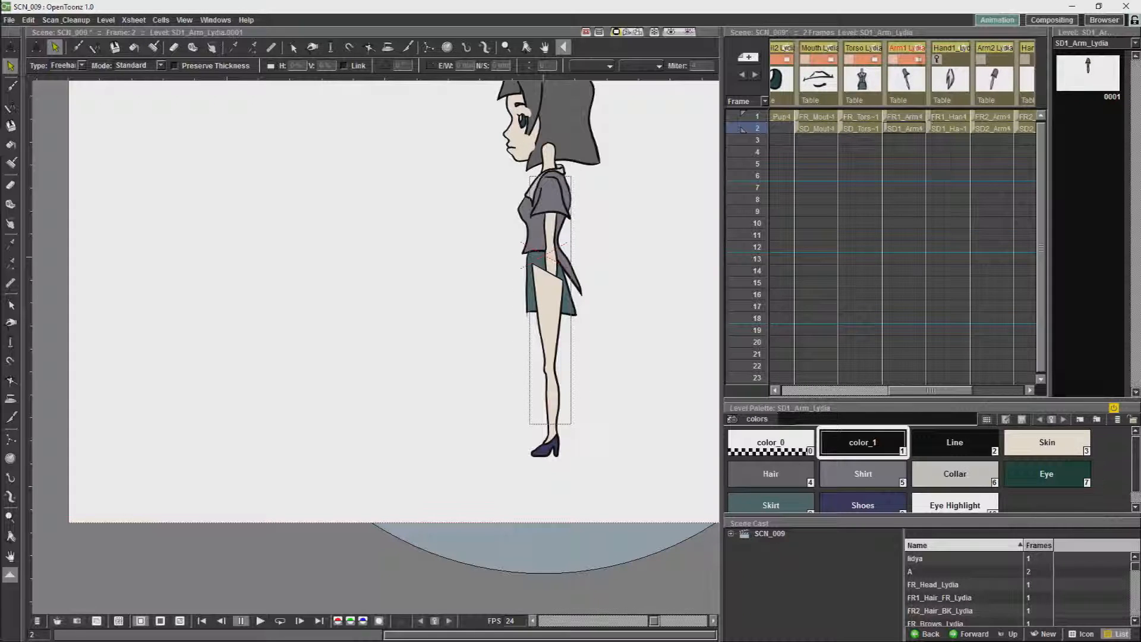
{"action": "left_click", "coordinate": [936, 60]}
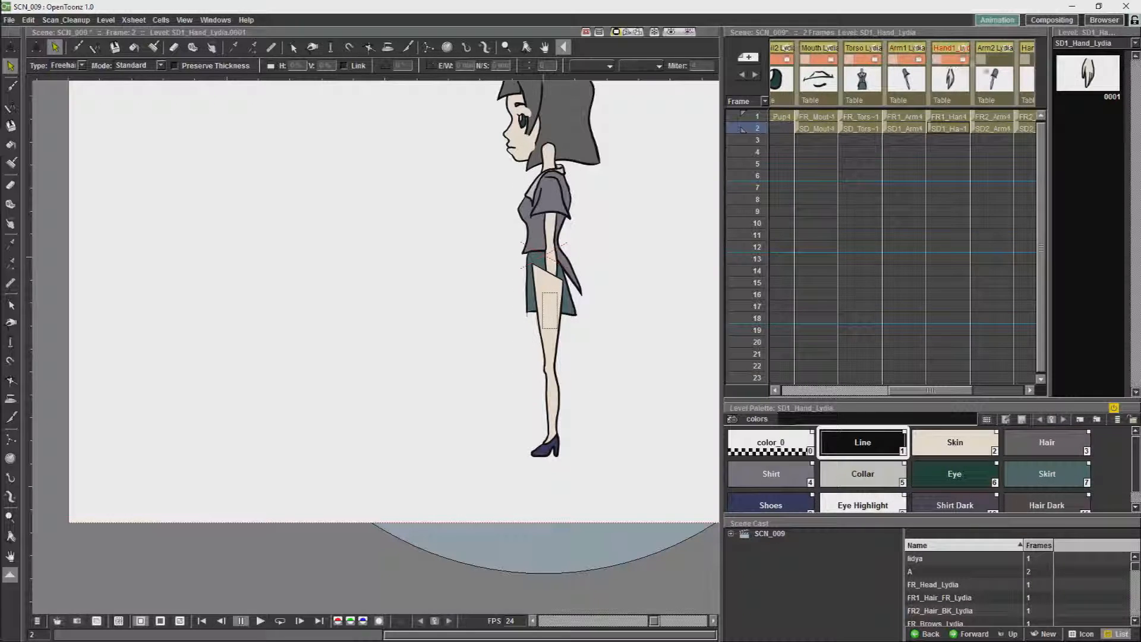
{"action": "left_click", "coordinate": [1008, 60]}
{"action": "mouse_move", "coordinate": [917, 391]}
{"action": "left_mouse_down"}
{"action": "mouse_move", "coordinate": [968, 391]}
{"action": "mouse_move", "coordinate": [898, 391]}
{"action": "left_mouse_up"}
{"action": "left_click", "coordinate": [1006, 59]}
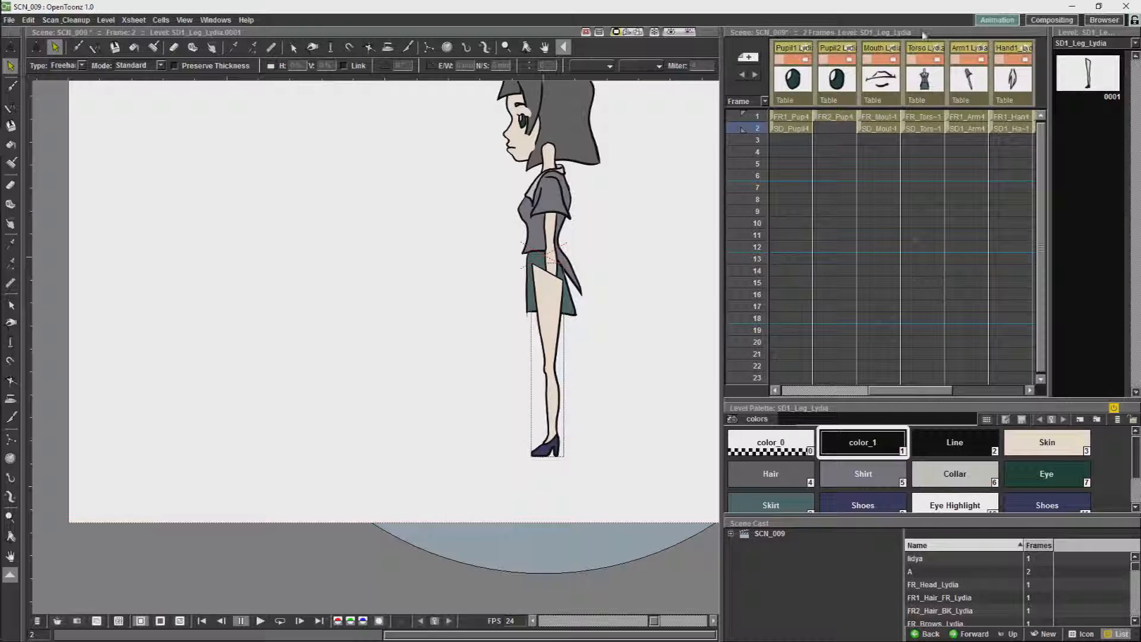
Step: Move the Torso column directly after Col1 and check the character in frames 1 and 2
{"action": "left_click", "coordinate": [924, 60]}
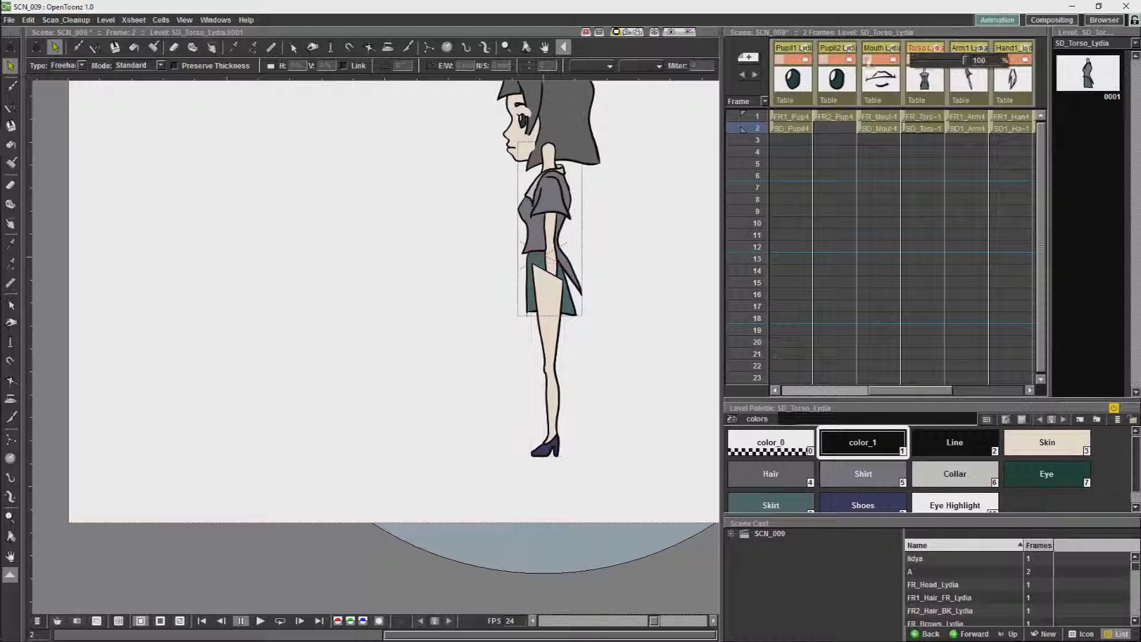
{"action": "left_click_drag", "start_coordinate": [923, 152], "coordinate": [923, 164]}
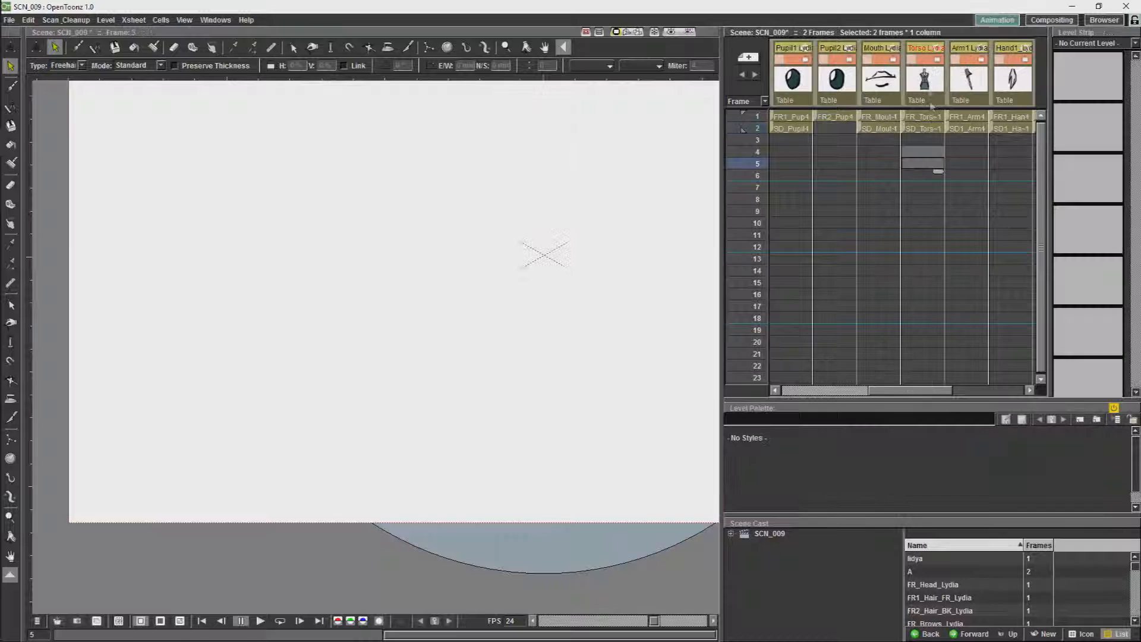
{"action": "left_click", "coordinate": [903, 74]}
{"action": "left_click_drag", "start_coordinate": [905, 80], "coordinate": [837, 81]}
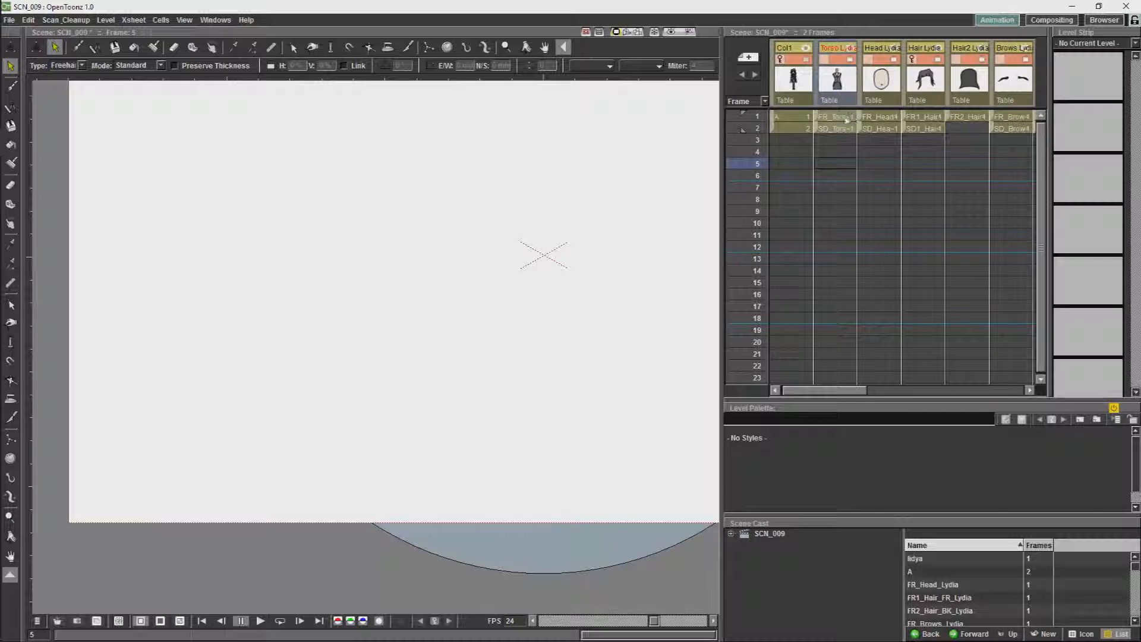
{"action": "left_click", "coordinate": [845, 119]}
{"action": "left_click", "coordinate": [840, 129]}
{"action": "left_click", "coordinate": [840, 118]}
{"action": "left_click", "coordinate": [841, 129]}
Step: Expand the Xsheet to full screen and move the Leg1 and Leg2 columns between Col1 and the Torso column
{"action": "left_click_drag", "start_coordinate": [846, 390], "coordinate": [1003, 380]}
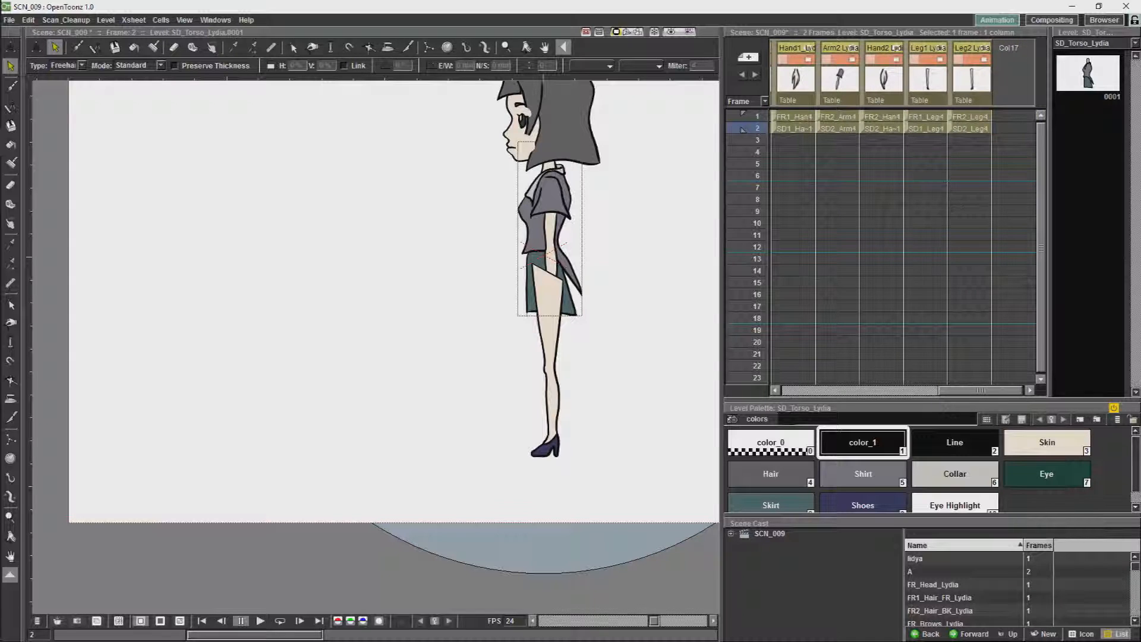
{"action": "left_click", "coordinate": [932, 100]}
{"action": "left_click", "coordinate": [966, 103]}
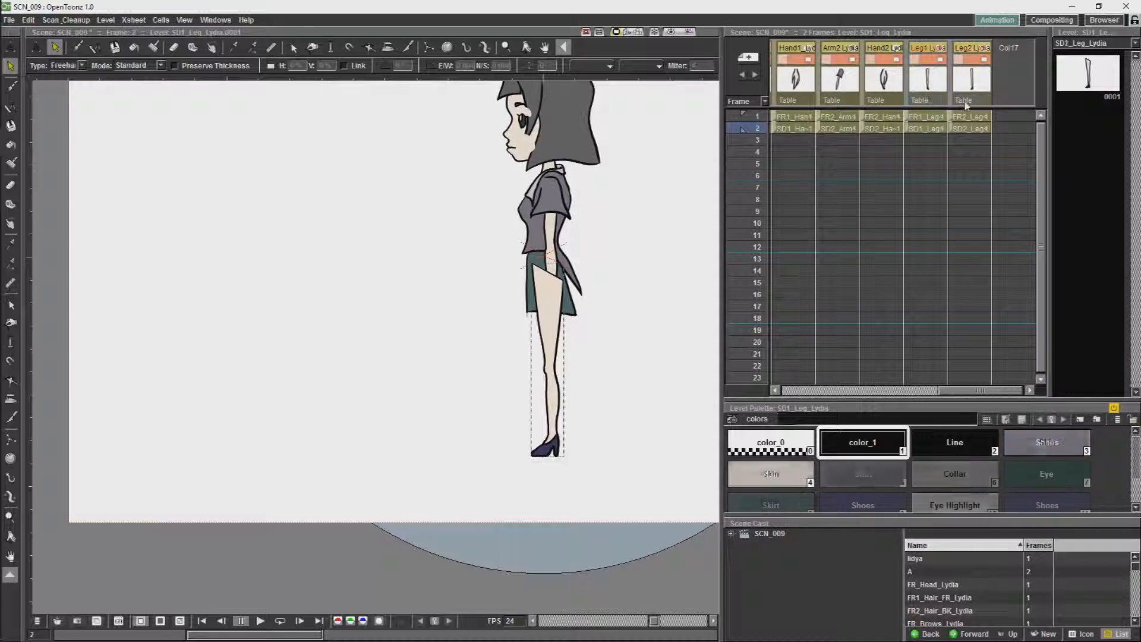
{"action": "left_click", "coordinate": [911, 79]}
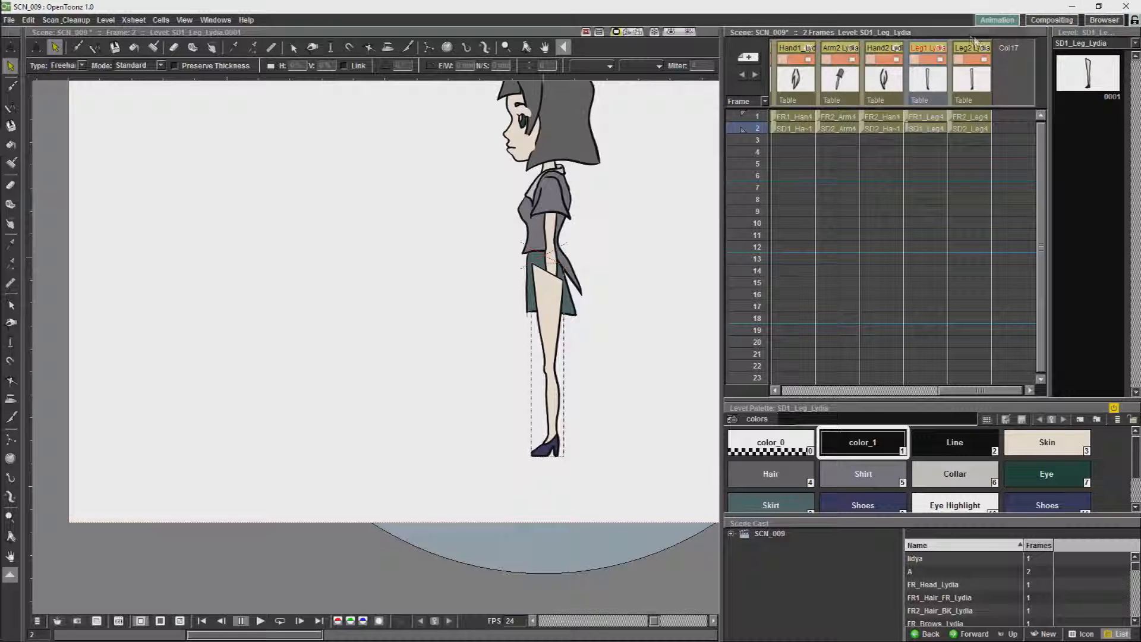
{"action": "key", "text": "grave"}
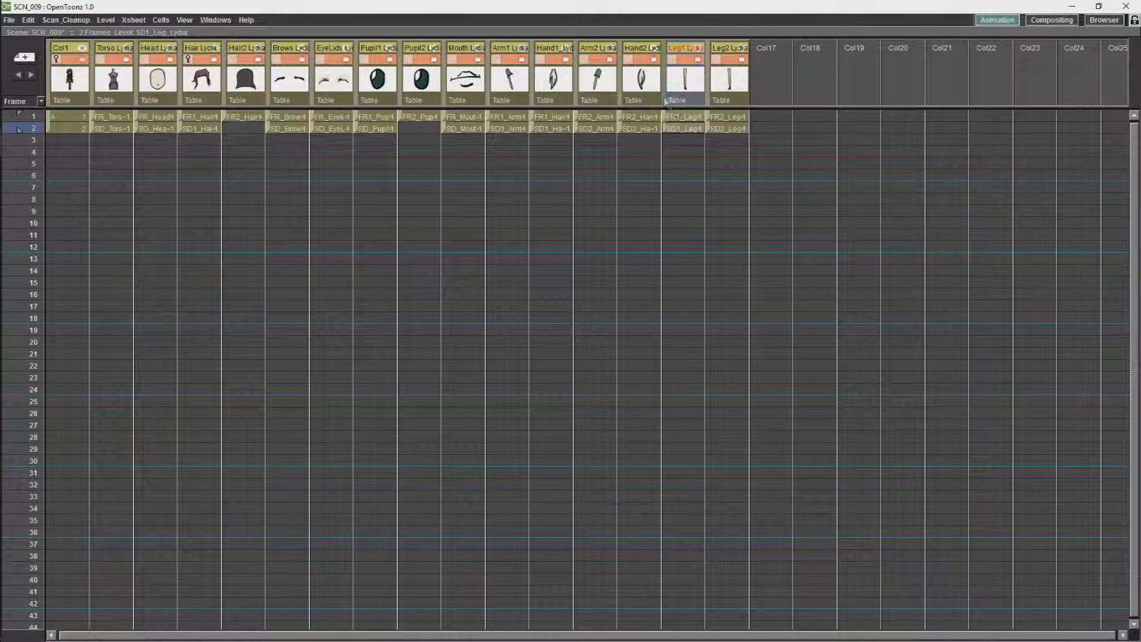
{"action": "left_click_drag", "start_coordinate": [665, 101], "coordinate": [108, 92]}
{"action": "left_click_drag", "start_coordinate": [709, 91], "coordinate": [130, 75]}
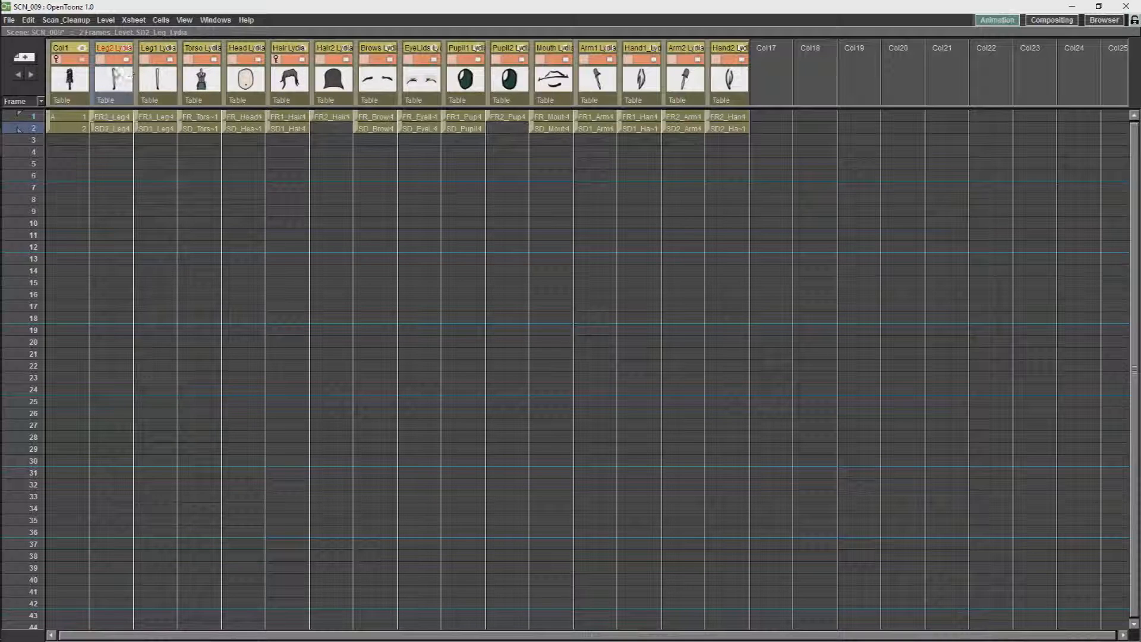
Step: Move the Arm1, Hand1, Arm2 and Hand2 columns between Col1 and the Leg2 column, and restore the Xsheet to its normal size
{"action": "left_click", "coordinate": [581, 89]}
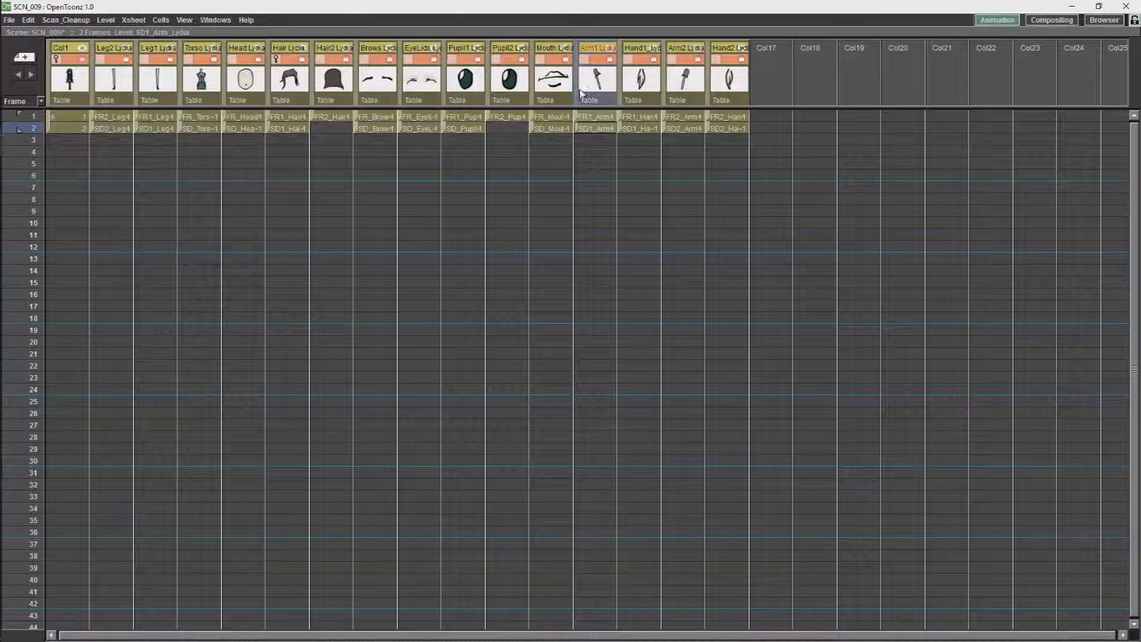
{"action": "left_click_drag", "start_coordinate": [581, 93], "coordinate": [126, 99]}
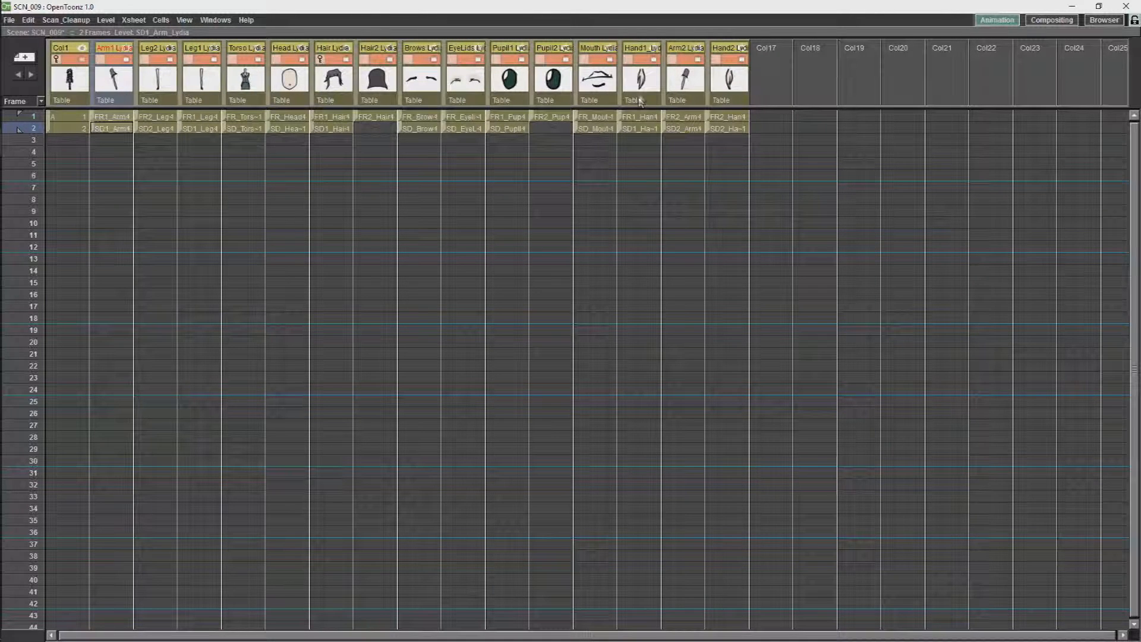
{"action": "left_click_drag", "start_coordinate": [624, 94], "coordinate": [137, 89]}
{"action": "left_click_drag", "start_coordinate": [669, 89], "coordinate": [122, 71]}
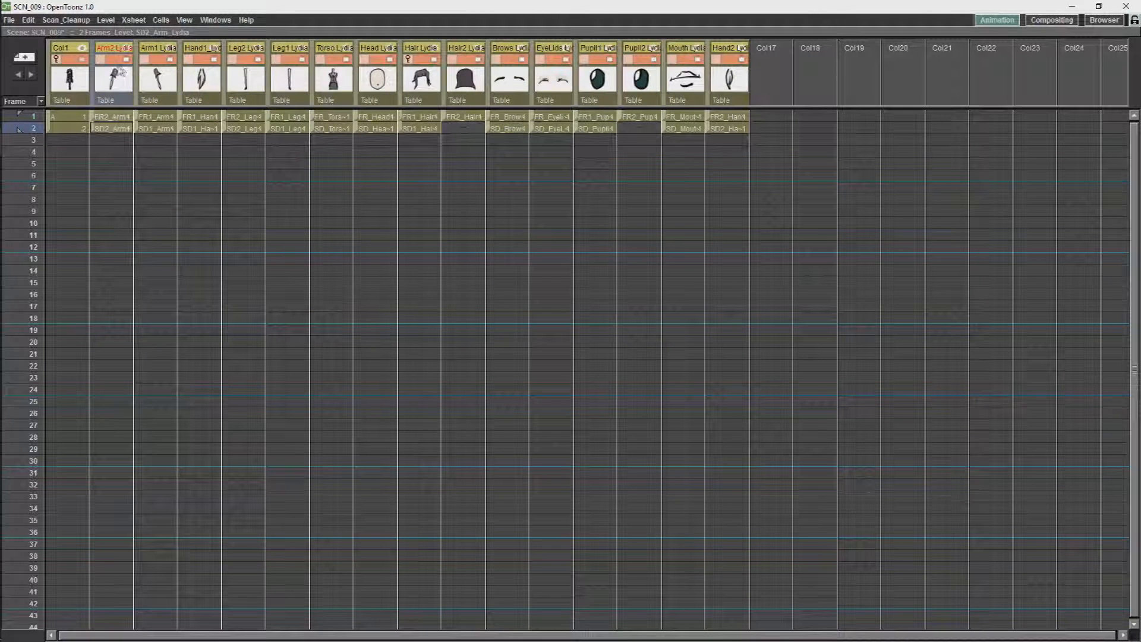
{"action": "left_click_drag", "start_coordinate": [710, 77], "coordinate": [156, 80]}
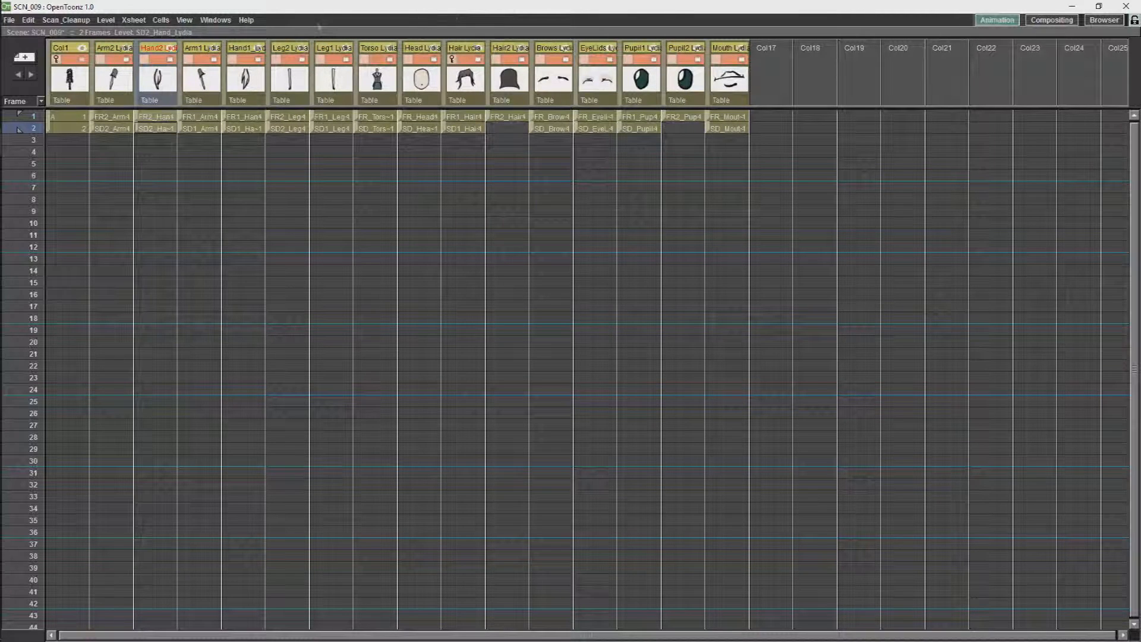
{"action": "key", "text": "grave"}
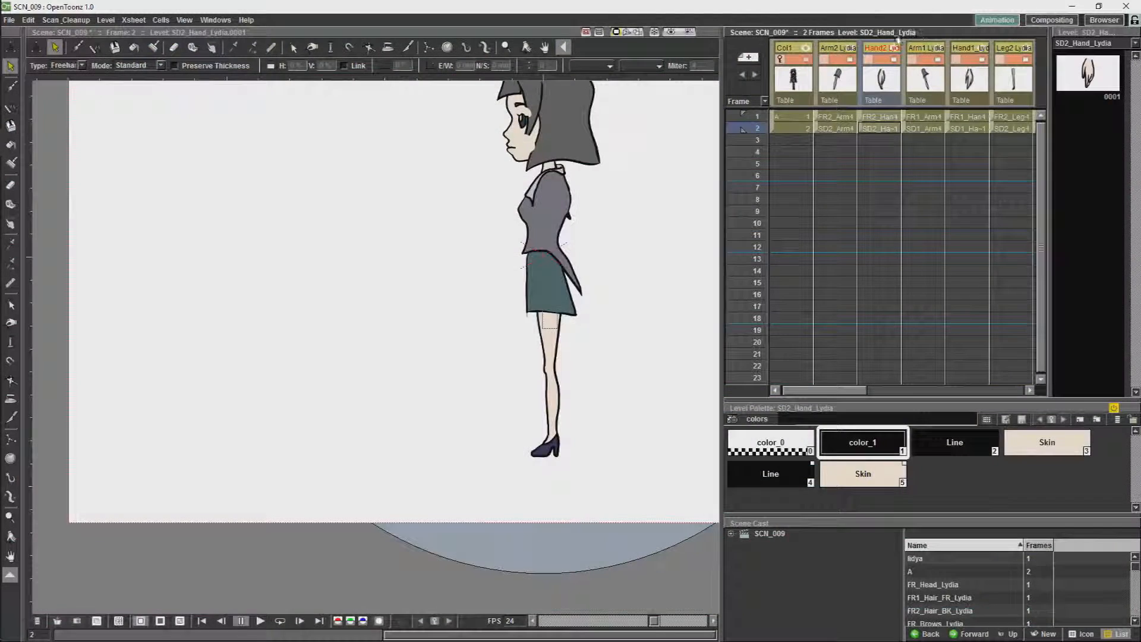
Step: Move the Arm1 and Hand1 columns between the Torso and Head columns
{"action": "left_click_drag", "start_coordinate": [859, 390], "coordinate": [900, 393]}
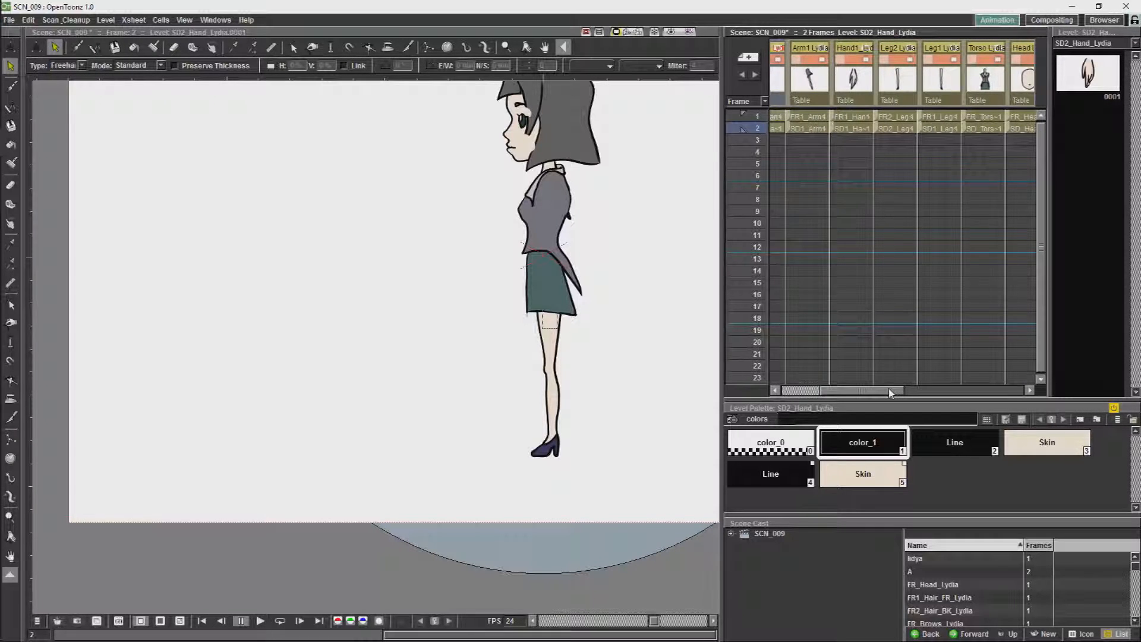
{"action": "left_click", "coordinate": [779, 95]}
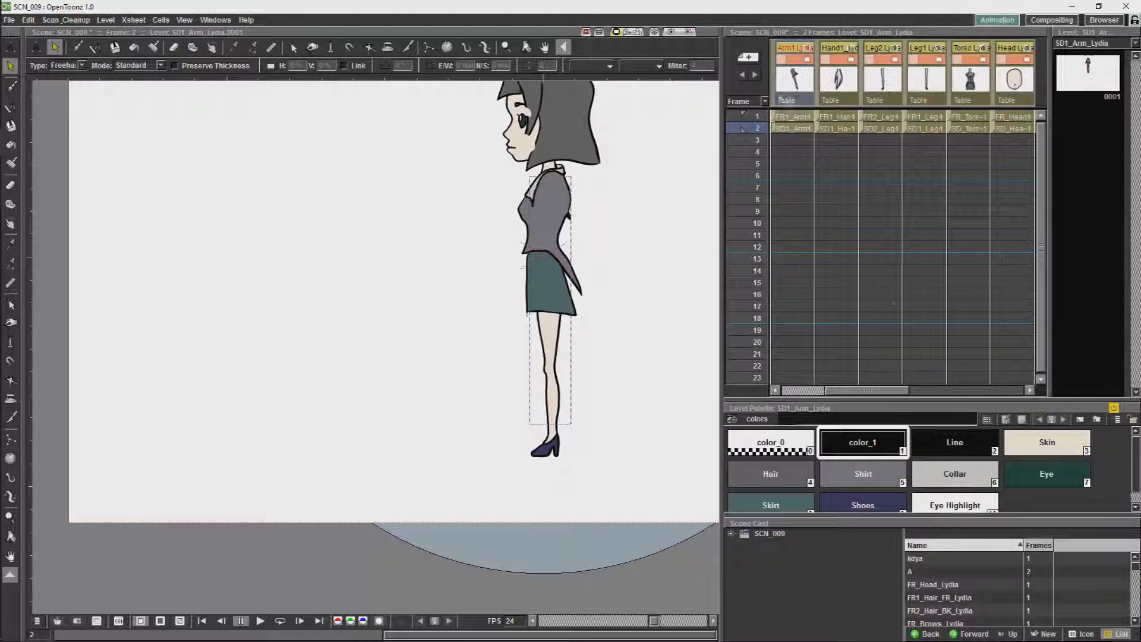
{"action": "left_click_drag", "start_coordinate": [777, 96], "coordinate": [973, 91]}
{"action": "left_click_drag", "start_coordinate": [793, 78], "coordinate": [964, 95]}
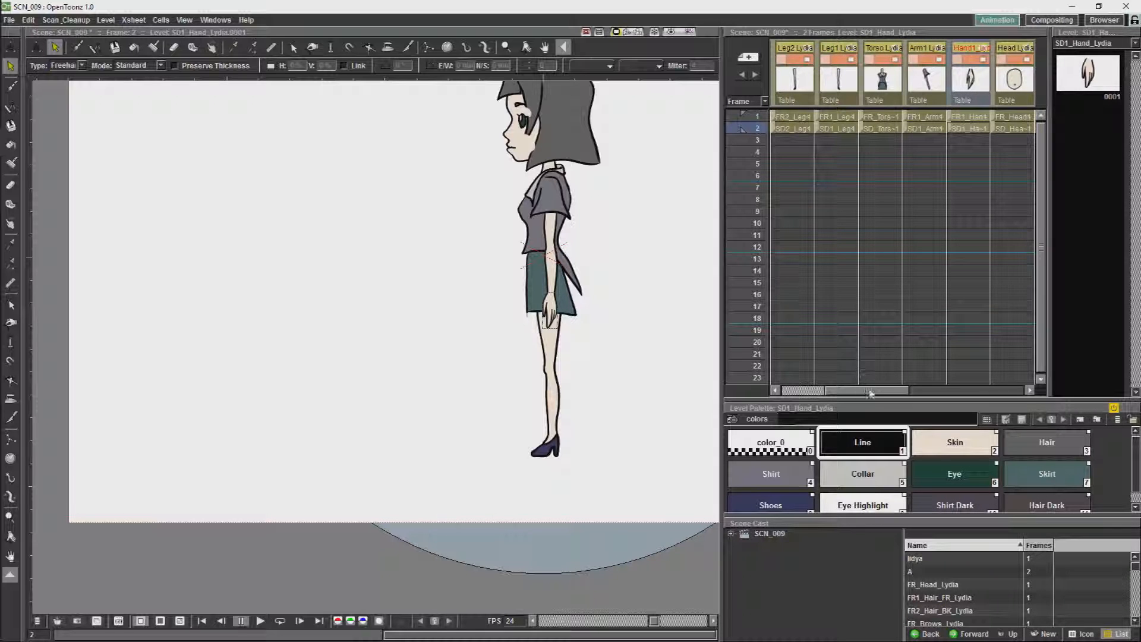
Step: Set the stacking order (SO) of the Hair column to 1 in frame 2 with the Animate tool
{"action": "left_click_drag", "start_coordinate": [870, 393], "coordinate": [825, 393]}
{"action": "mouse_move", "coordinate": [902, 392]}
{"action": "left_mouse_down"}
{"action": "mouse_move", "coordinate": [1007, 390]}
{"action": "mouse_move", "coordinate": [917, 388]}
{"action": "left_mouse_up"}
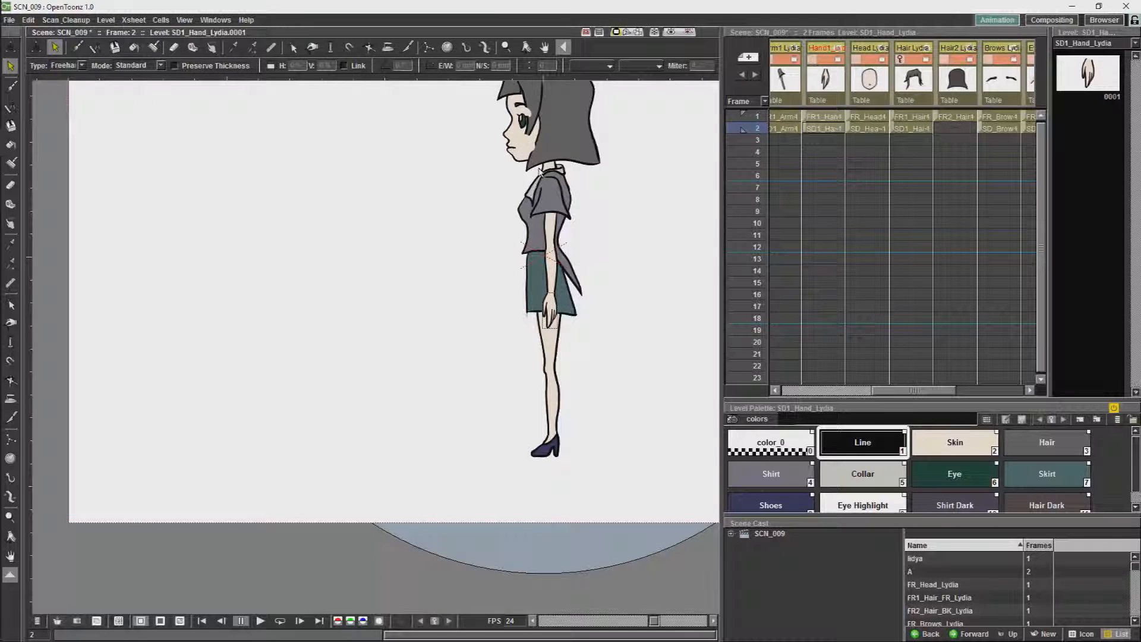
{"action": "scroll", "coordinate": [540, 173], "scroll_direction": "up", "scroll_amount": 6}
{"action": "key", "text": "space"}
{"action": "left_click_drag", "start_coordinate": [587, 99], "coordinate": [580, 373]}
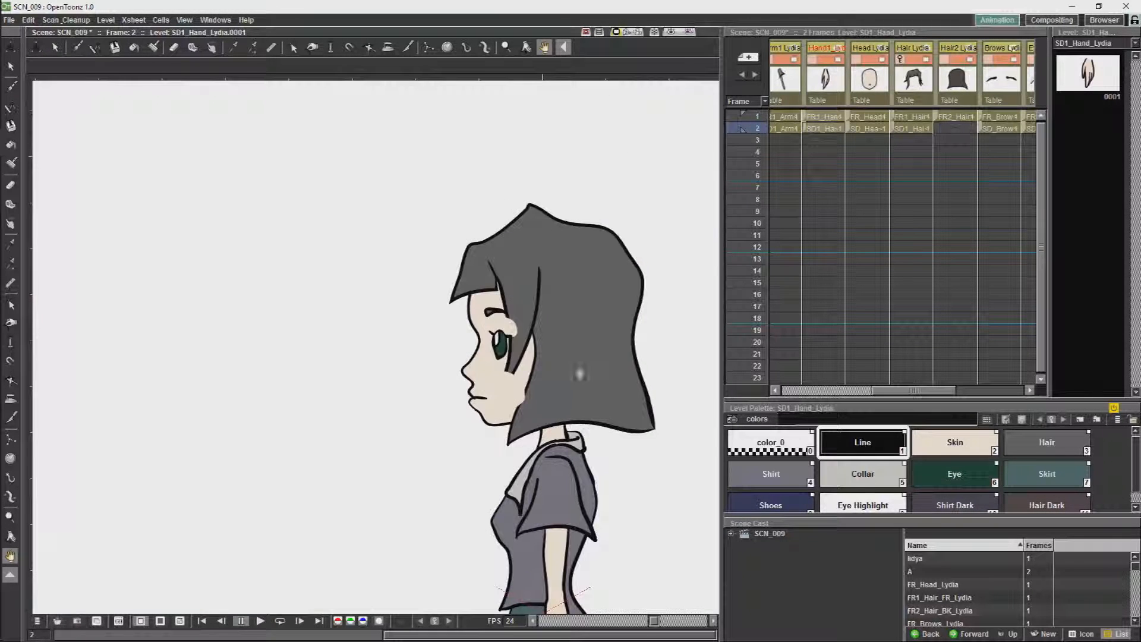
{"action": "left_click", "coordinate": [918, 88]}
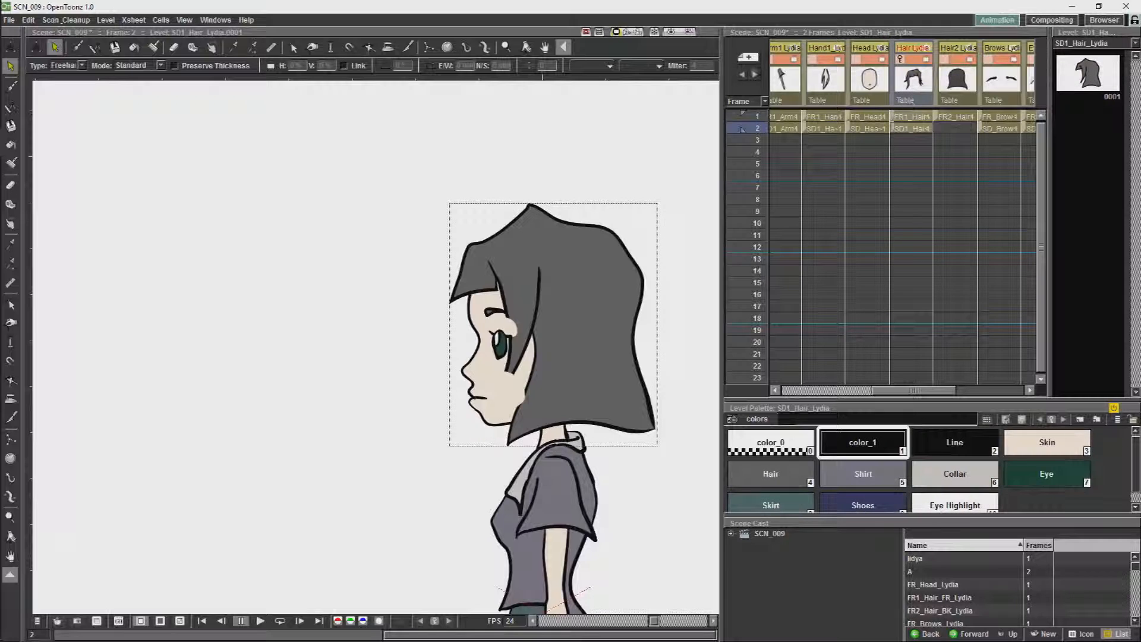
{"action": "left_click", "coordinate": [36, 47]}
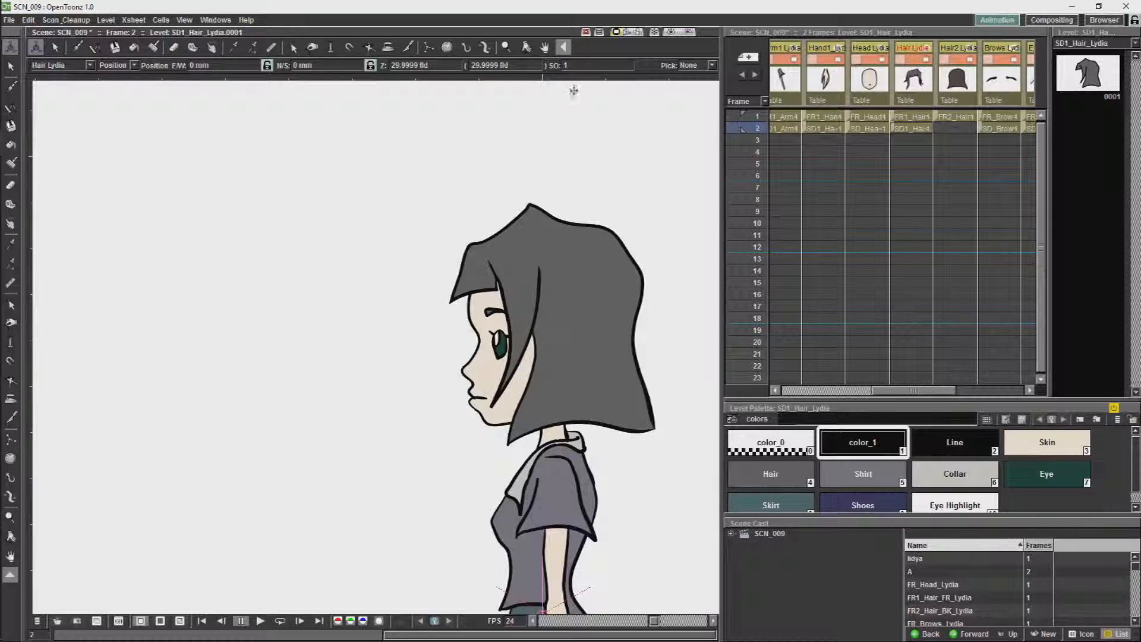
Step: Try rotating the Head column with the Animate tool in Rotation mode, and undo the rotation
{"action": "left_click", "coordinate": [869, 89]}
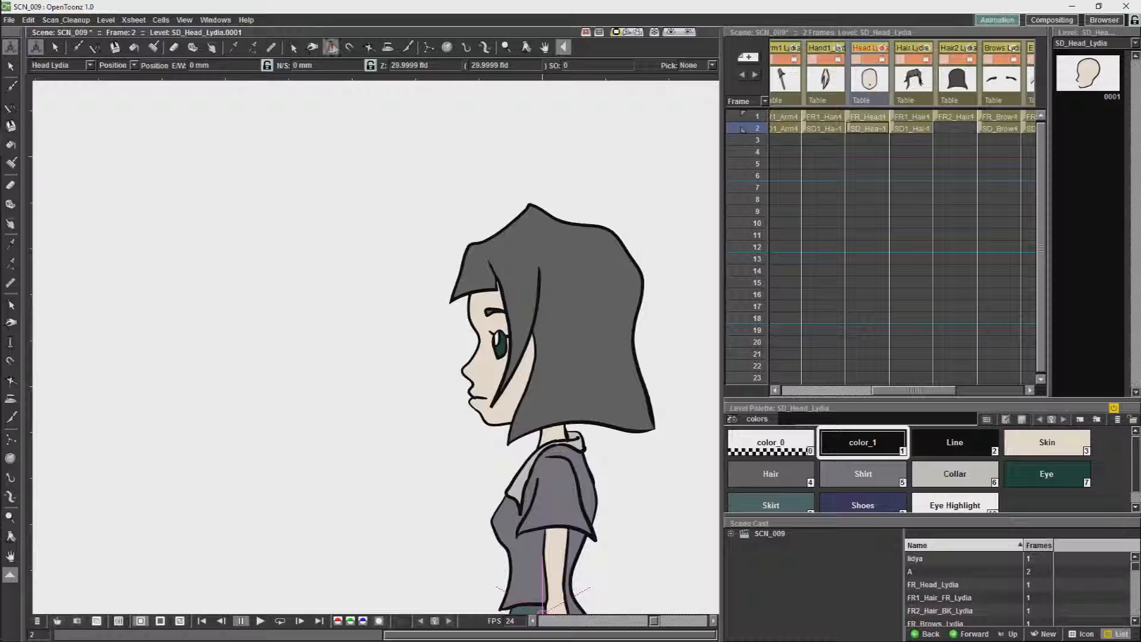
{"action": "left_click", "coordinate": [135, 67]}
{"action": "left_click", "coordinate": [117, 111]}
{"action": "left_click", "coordinate": [100, 64]}
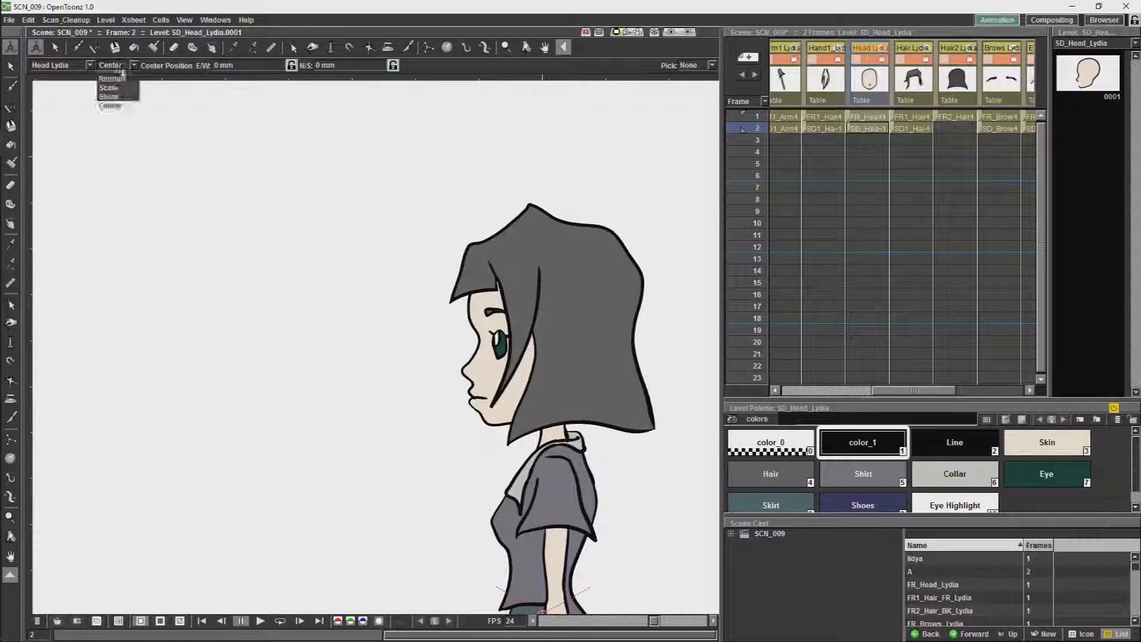
{"action": "left_click", "coordinate": [113, 85]}
{"action": "left_click_drag", "start_coordinate": [585, 253], "coordinate": [549, 234]}
{"action": "key", "text": "ctrl+z"}
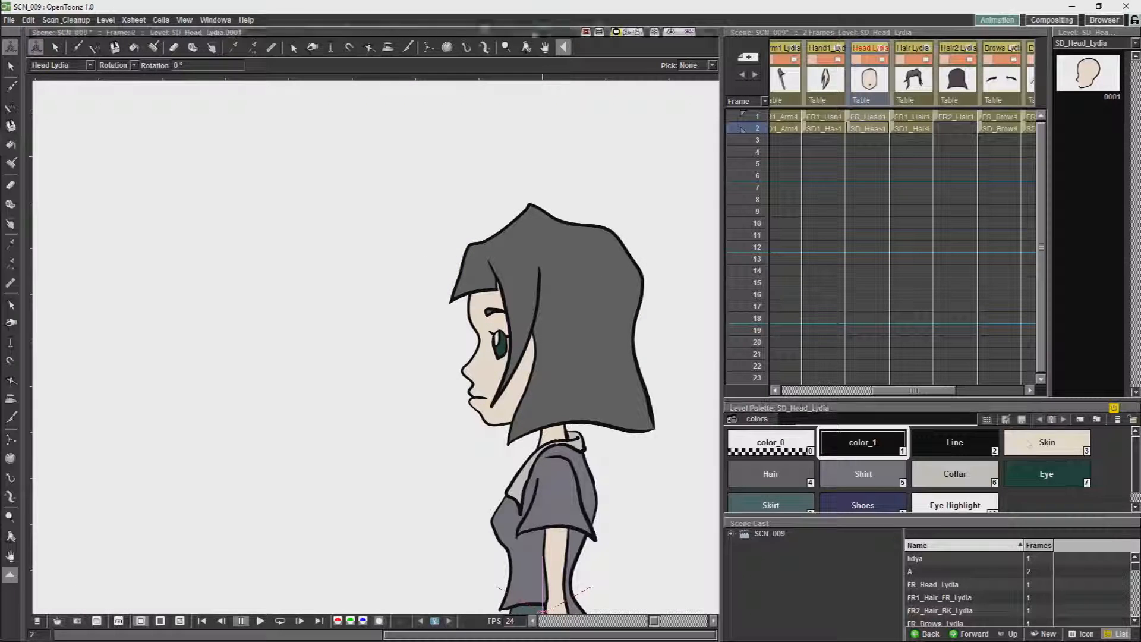
Step: Open the Stage Schematic and enlarge its window over the viewer
{"action": "left_click", "coordinate": [215, 20]}
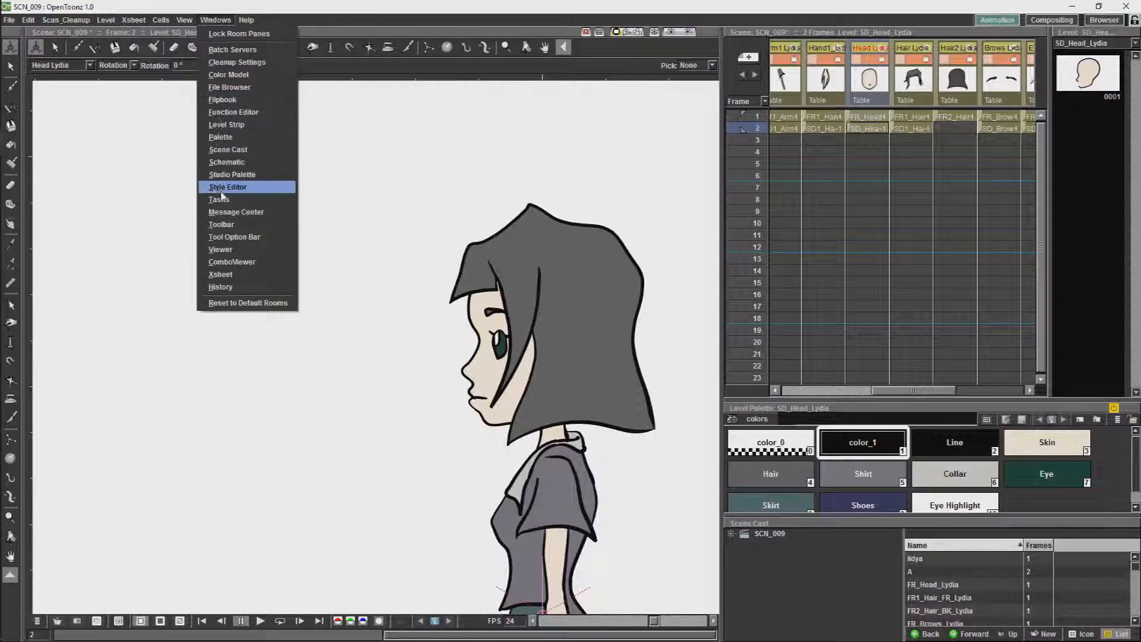
{"action": "left_click", "coordinate": [229, 162]}
{"action": "left_click_drag", "start_coordinate": [591, 201], "coordinate": [440, 118]}
{"action": "left_click_drag", "start_coordinate": [581, 381], "coordinate": [809, 611]}
Step: Pull the Head and hair nodes out of the node stack and link Hair and Hair2 to the Head node
{"action": "left_click_drag", "start_coordinate": [512, 337], "coordinate": [745, 361]}
{"action": "left_click_drag", "start_coordinate": [516, 360], "coordinate": [717, 410]}
{"action": "left_click_drag", "start_coordinate": [732, 359], "coordinate": [705, 346]}
{"action": "left_click_drag", "start_coordinate": [404, 324], "coordinate": [649, 288]}
{"action": "left_click_drag", "start_coordinate": [714, 410], "coordinate": [673, 347]}
{"action": "left_click_drag", "start_coordinate": [615, 387], "coordinate": [716, 403]}
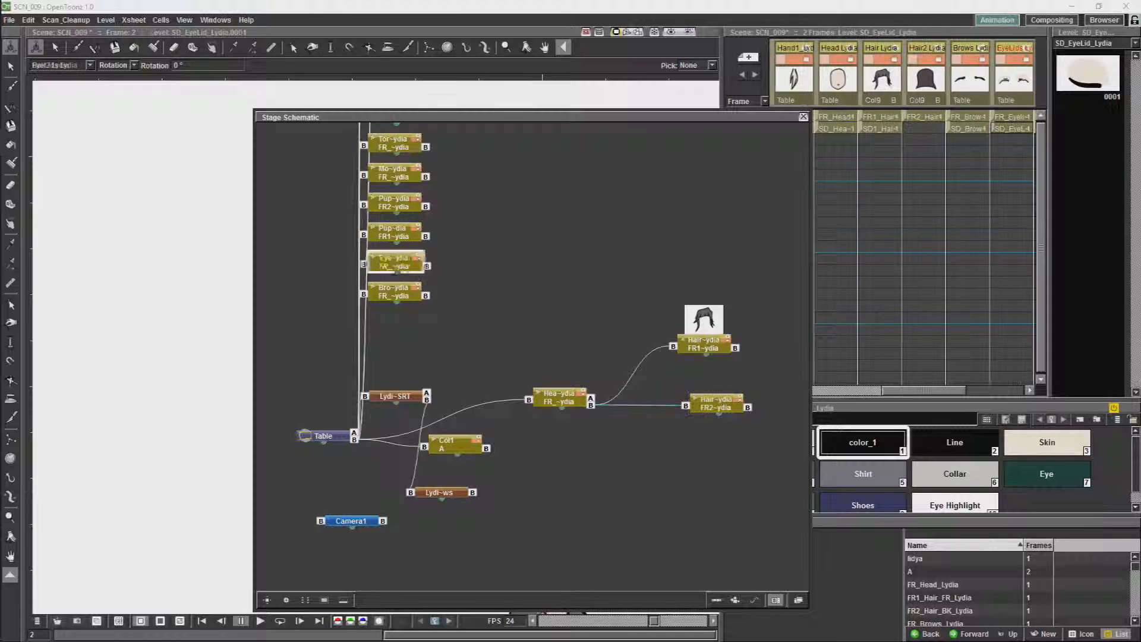
Step: Move the EyeLids and Brows nodes beside the hair nodes and link both to the Head node
{"action": "left_click_drag", "start_coordinate": [394, 261], "coordinate": [647, 257]}
{"action": "left_click_drag", "start_coordinate": [592, 402], "coordinate": [618, 260]}
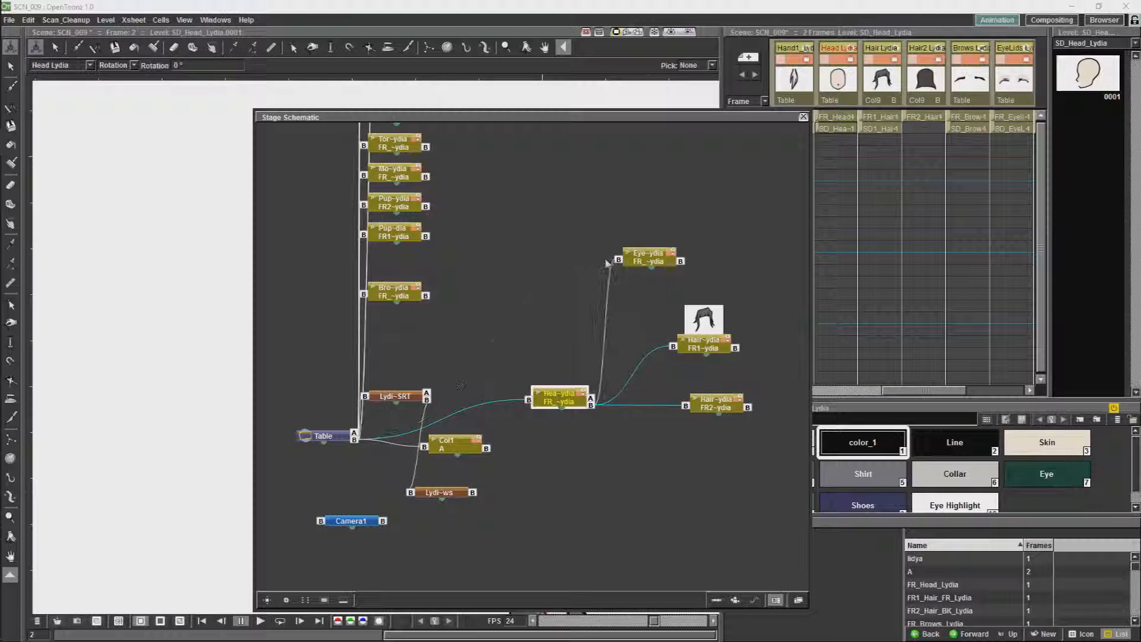
{"action": "left_click_drag", "start_coordinate": [392, 287], "coordinate": [645, 296]}
{"action": "left_click_drag", "start_coordinate": [591, 406], "coordinate": [678, 290]}
Step: Move the Pupil1 and Pupil2 nodes out of the stack and link both to the Head node
{"action": "left_click_drag", "start_coordinate": [393, 233], "coordinate": [534, 291]}
{"action": "left_click", "coordinate": [559, 397]}
{"action": "left_click_drag", "start_coordinate": [571, 361], "coordinate": [697, 199]}
{"action": "left_click_drag", "start_coordinate": [591, 405], "coordinate": [680, 176]}
Step: Link the Mouth node to the Head node and spread the two nodes apart beside the other facial parts
{"action": "left_click_drag", "start_coordinate": [465, 231], "coordinate": [493, 318]}
{"action": "left_click_drag", "start_coordinate": [418, 265], "coordinate": [566, 287]}
{"action": "left_click", "coordinate": [585, 484]}
{"action": "left_click", "coordinate": [418, 228]}
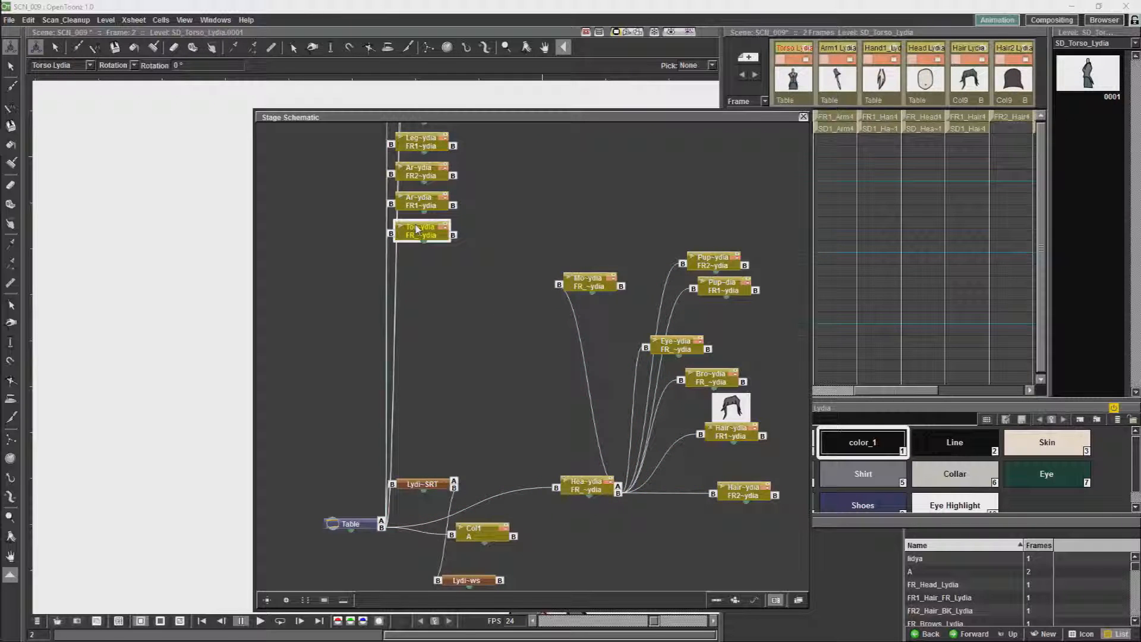
{"action": "left_click_drag", "start_coordinate": [582, 486], "coordinate": [476, 368]}
{"action": "left_click_drag", "start_coordinate": [585, 282], "coordinate": [680, 212]}
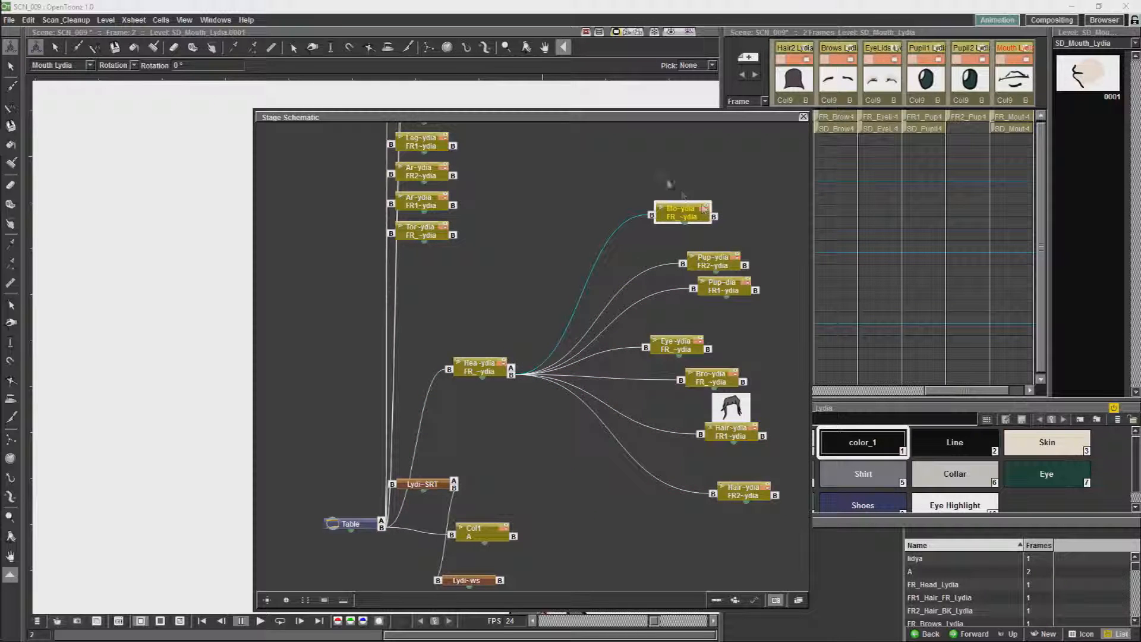
Step: Automatically reorder the nodes in the Stage Schematic and close it
{"action": "left_click", "coordinate": [323, 600]}
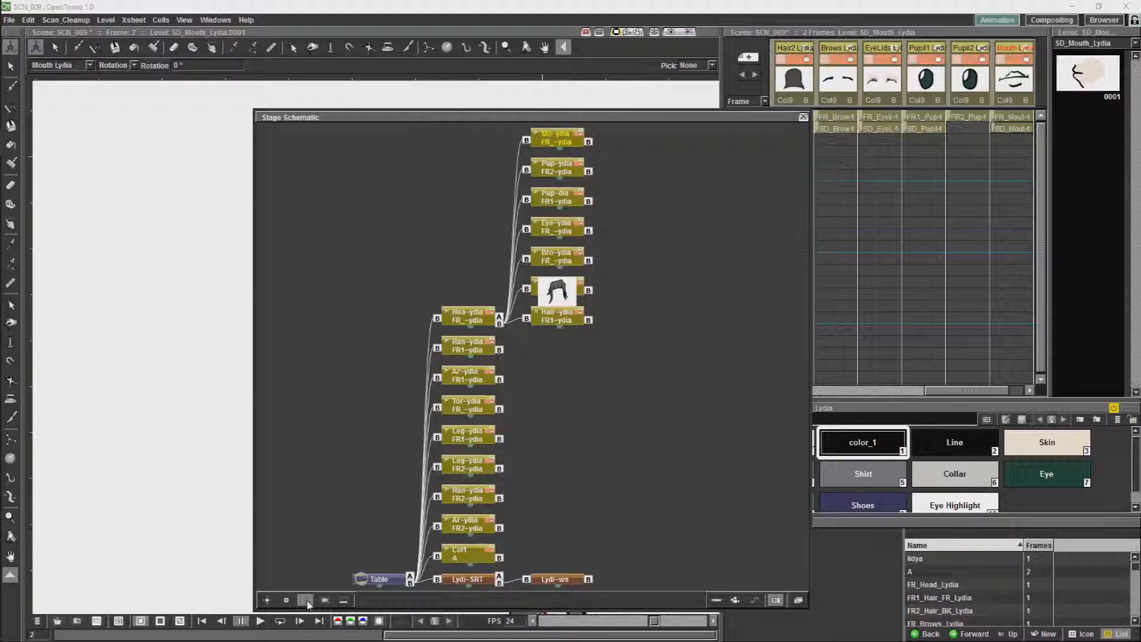
{"action": "left_click_drag", "start_coordinate": [593, 380], "coordinate": [615, 348]}
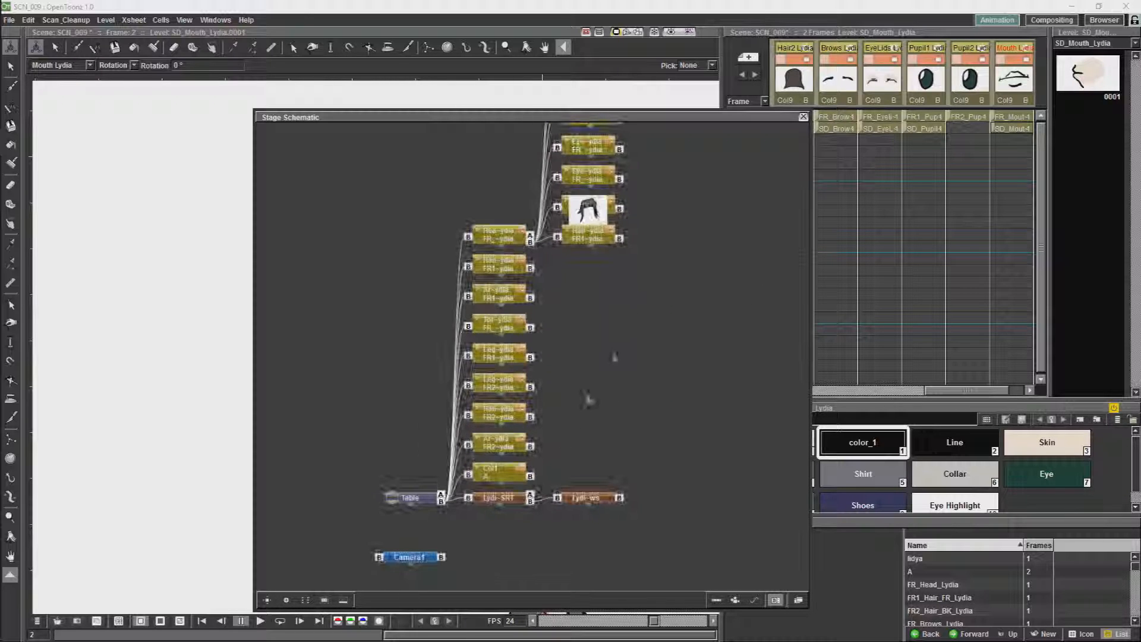
{"action": "left_click_drag", "start_coordinate": [586, 498], "coordinate": [573, 534]}
{"action": "left_click", "coordinate": [499, 498]}
{"action": "left_click_drag", "start_coordinate": [569, 363], "coordinate": [559, 388]}
{"action": "left_click_drag", "start_coordinate": [716, 118], "coordinate": [656, 111]}
{"action": "left_click", "coordinate": [692, 104]}
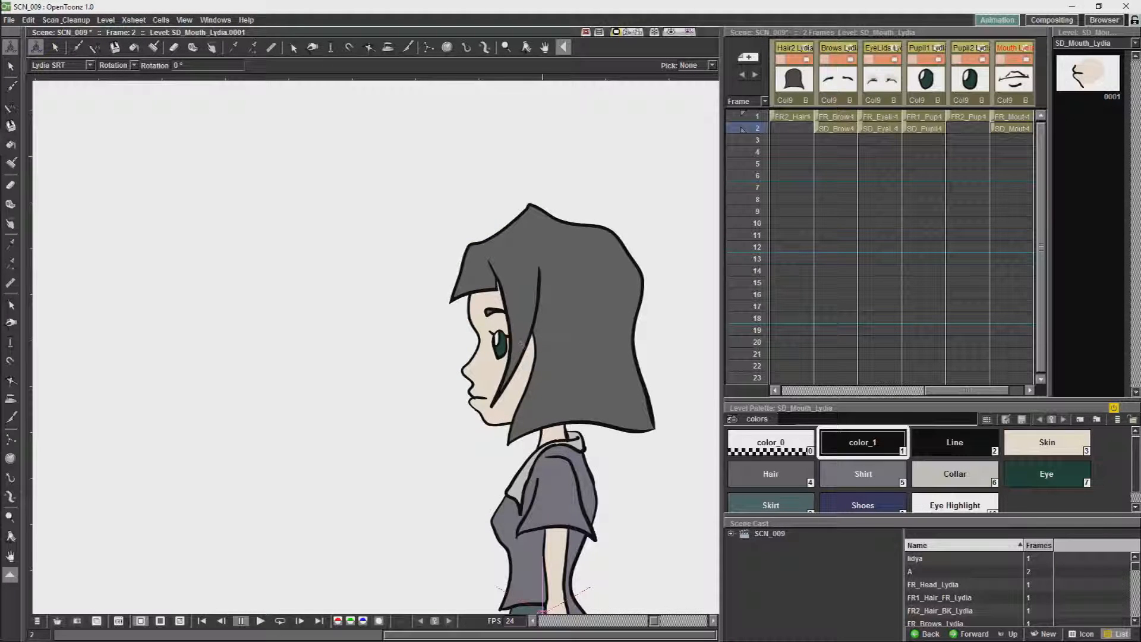
Step: Move the EyeLids column between the Pupil2 and Mouth columns
{"action": "left_click", "coordinate": [880, 128]}
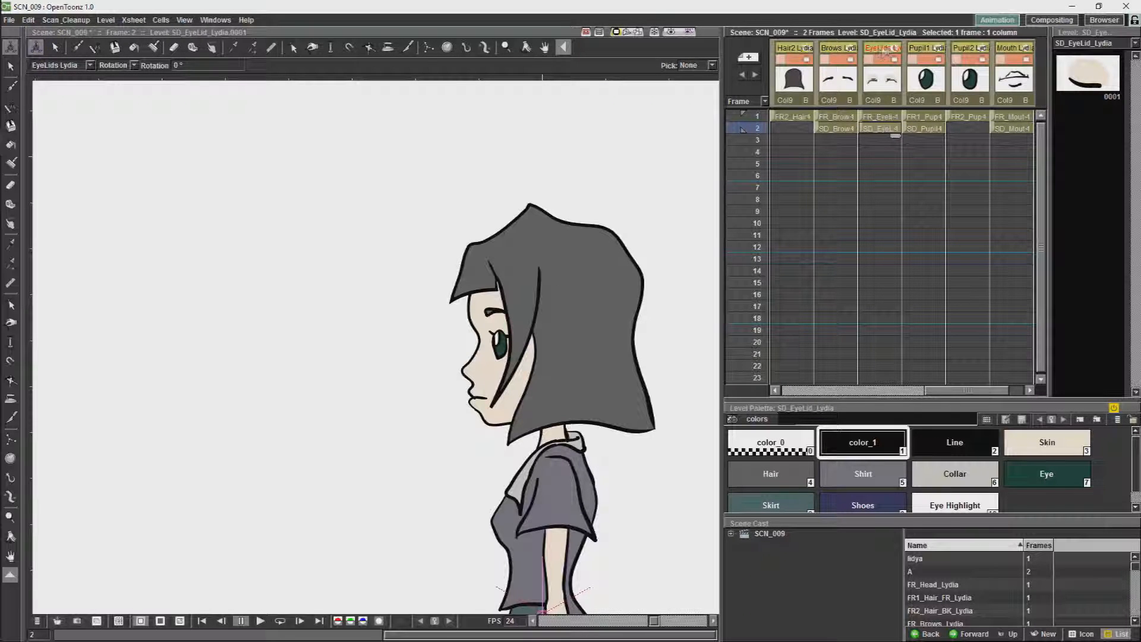
{"action": "left_click", "coordinate": [869, 79]}
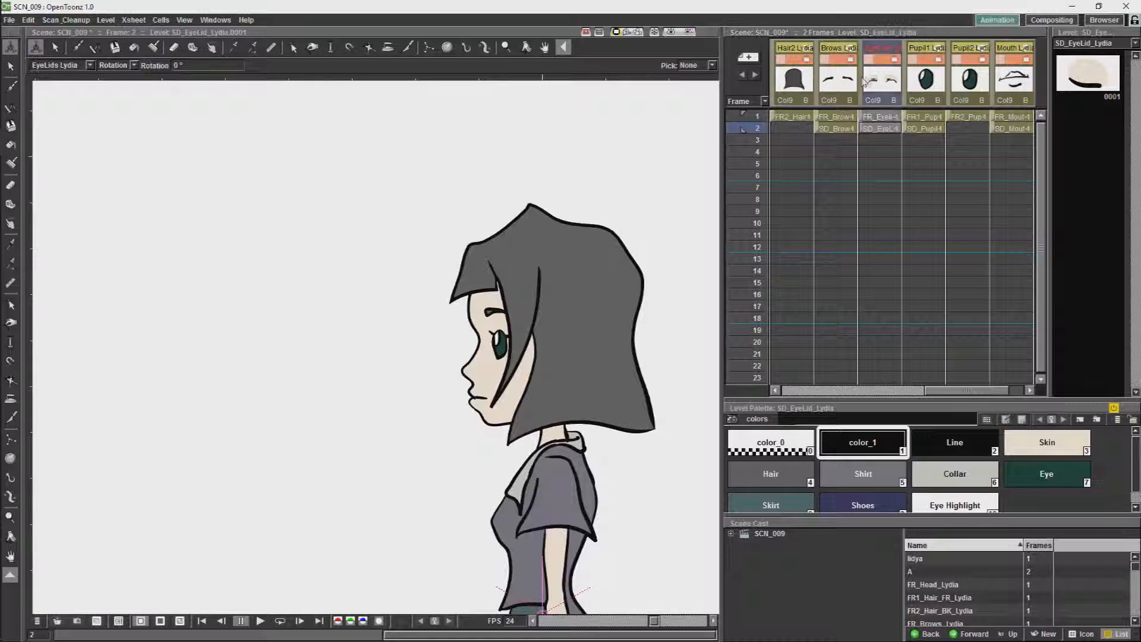
{"action": "left_click_drag", "start_coordinate": [869, 79], "coordinate": [962, 78]}
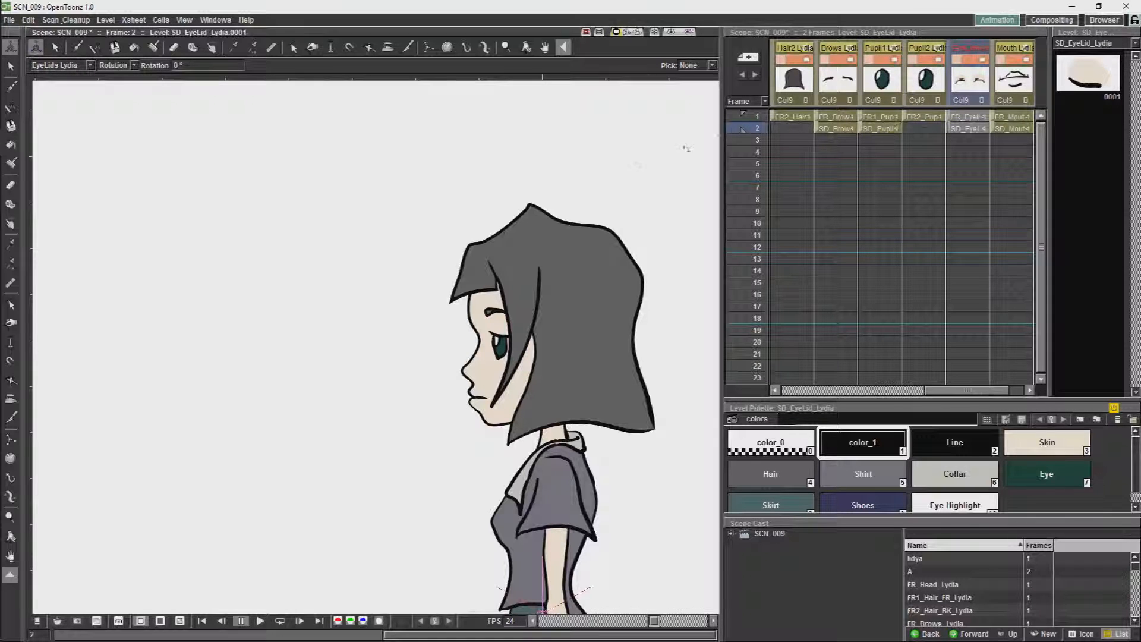